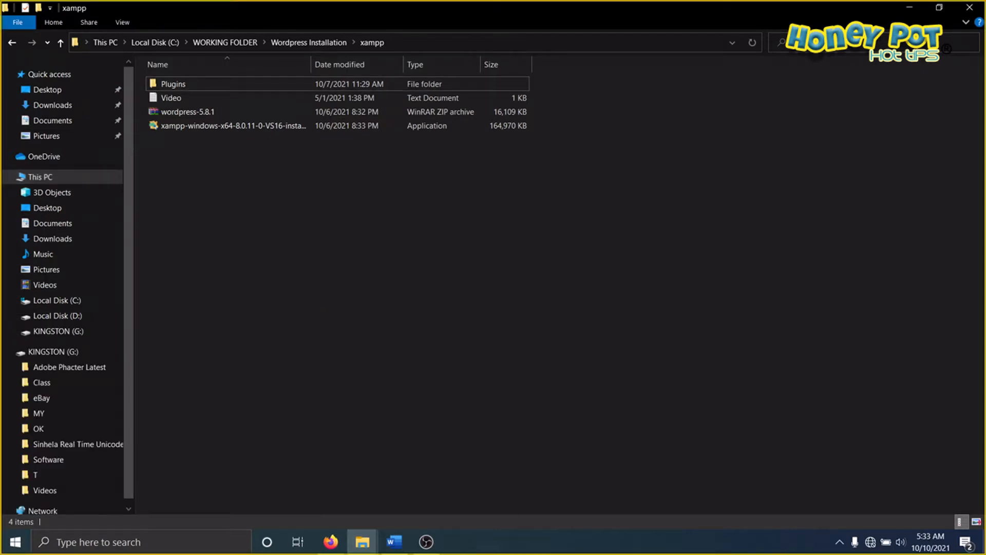
mouse_move(872, 528)
left_mouse_down()
mouse_move(858, 549)
mouse_move(883, 523)
left_mouse_up()
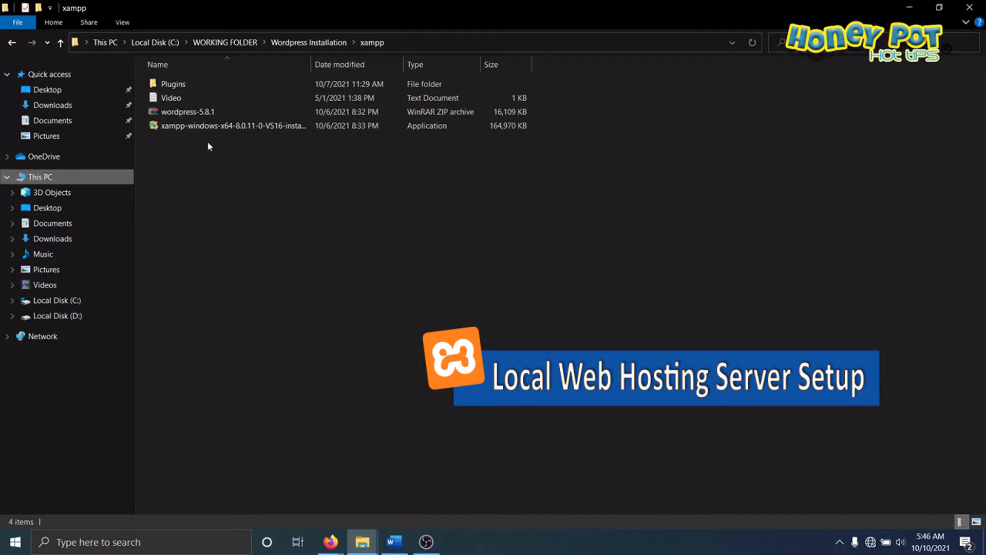
Step: Run the XAMPP Windows installer as administrator, accept its antivirus and UAC notices, and continue to the component selection
right_click(191, 128)
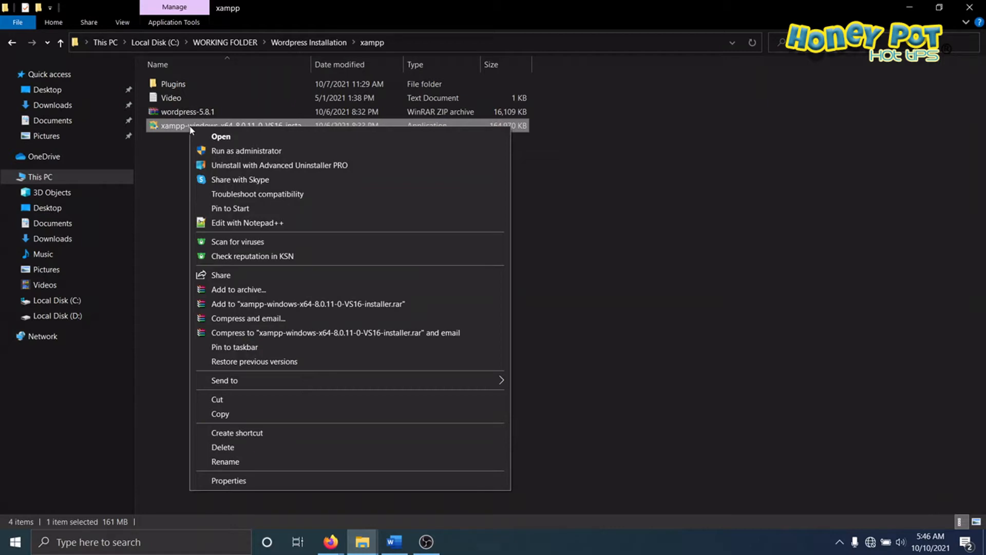
left_click(233, 154)
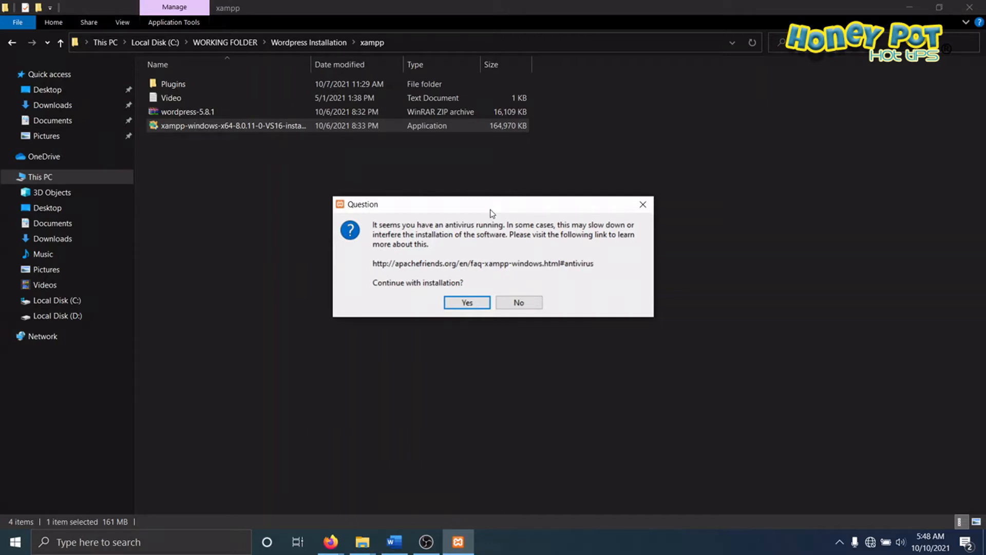
left_click(468, 302)
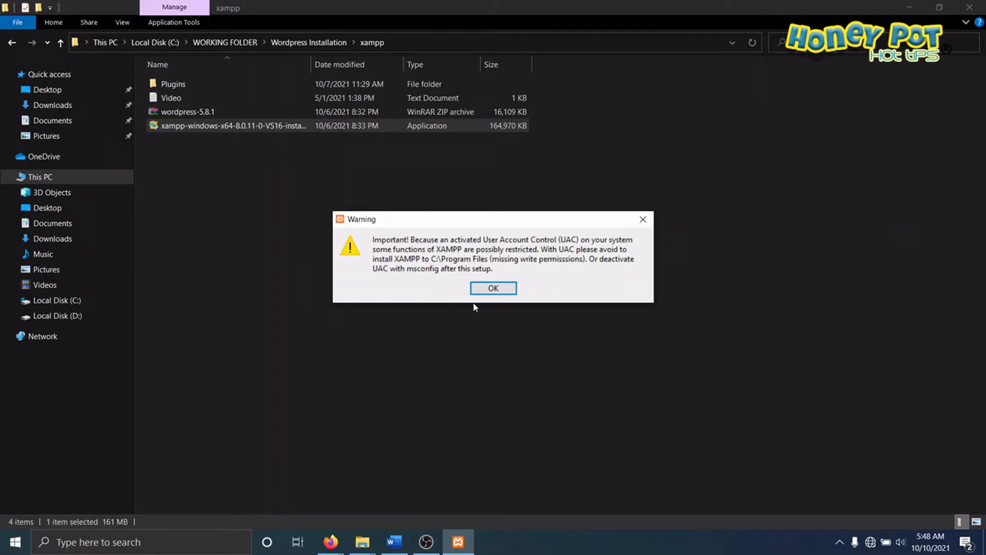
left_click(493, 289)
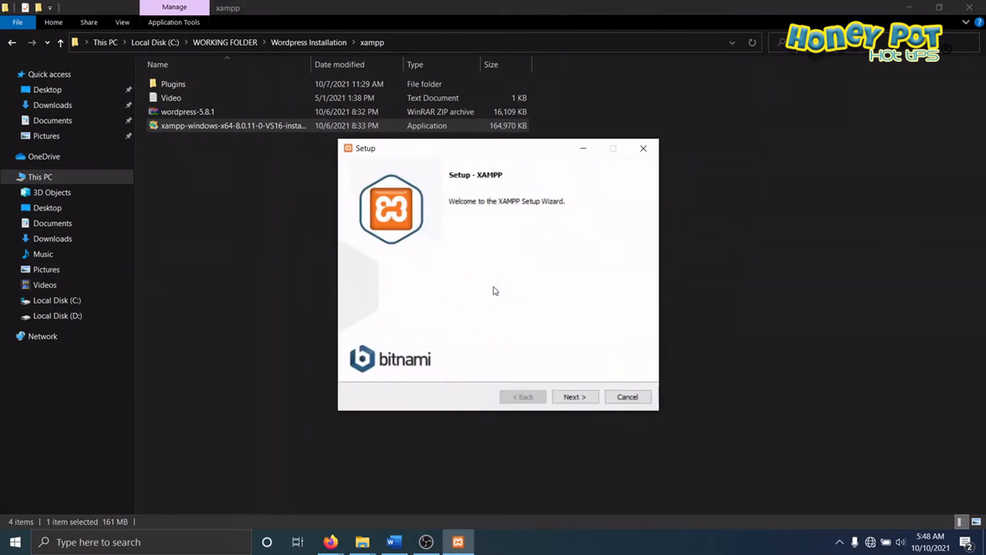
left_click(582, 399)
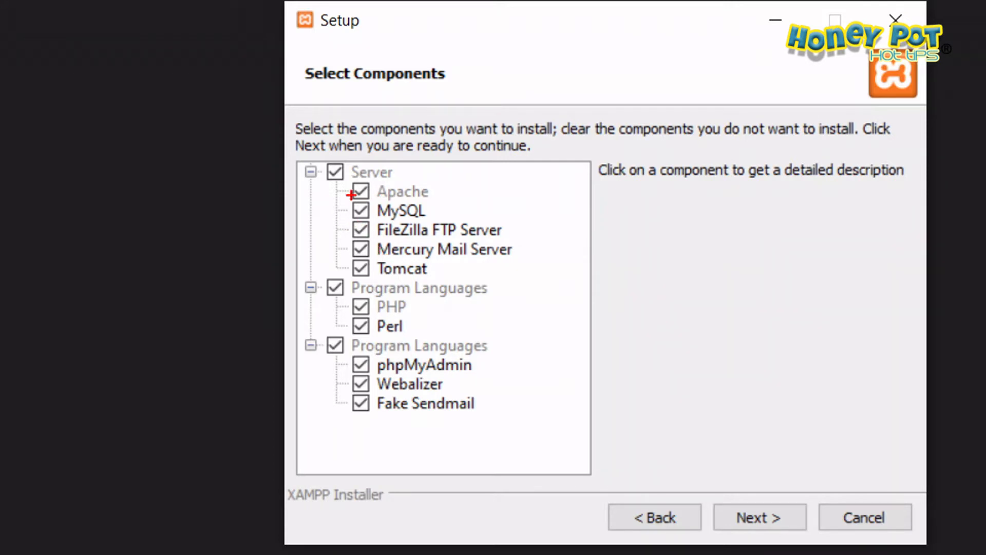
left_click_drag(358, 200, 484, 201)
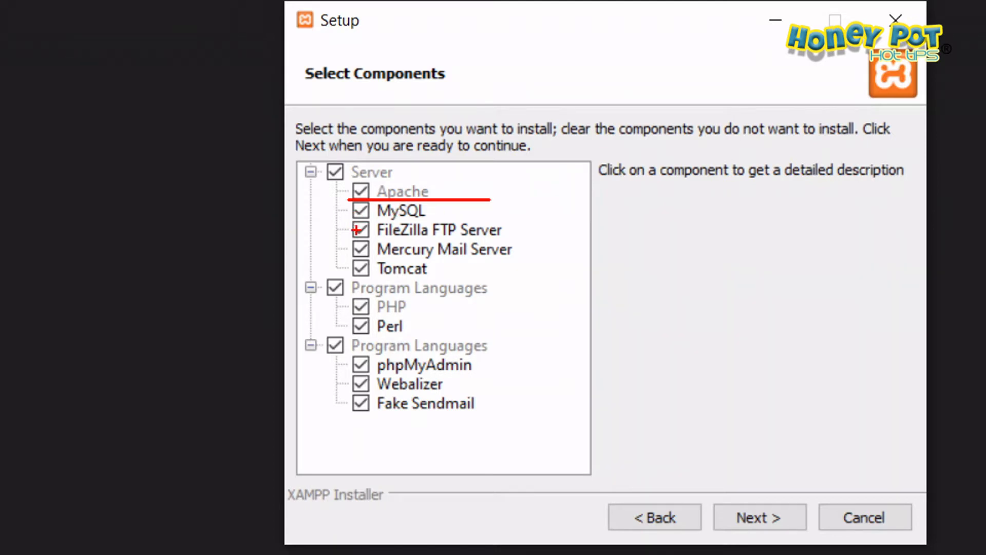
left_click_drag(355, 219, 442, 218)
left_click_drag(359, 238, 488, 238)
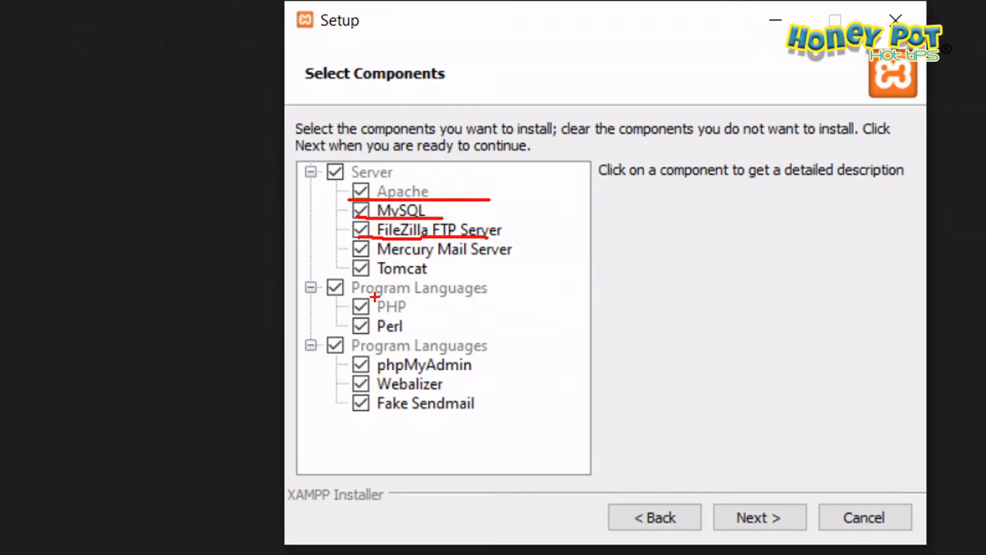
left_click_drag(359, 318, 420, 316)
left_click_drag(359, 370, 472, 369)
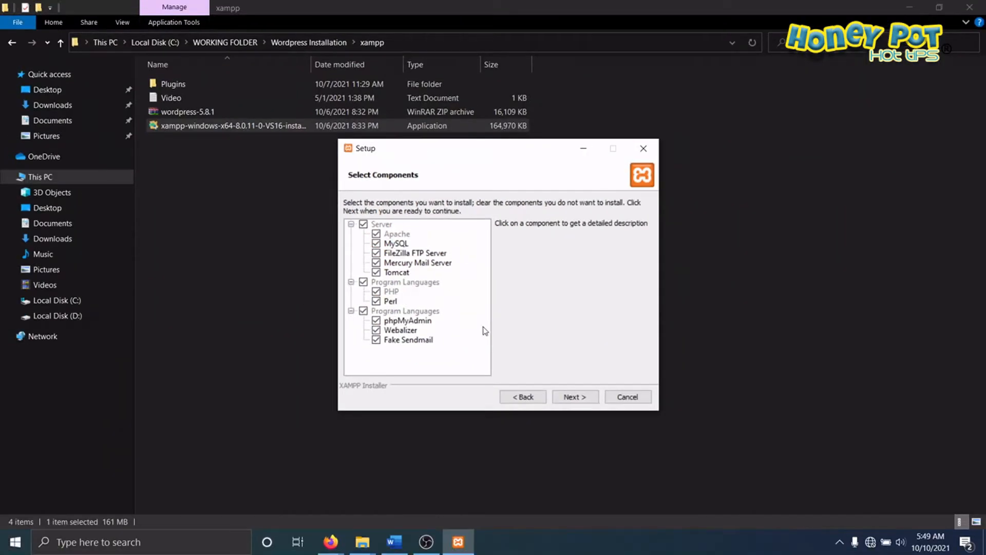
Step: Exclude Tomcat, Mercury Mail Server, Perl, Fake Sendmail and Webalizer from the components and continue to the installation folder
left_click(377, 273)
left_click(376, 262)
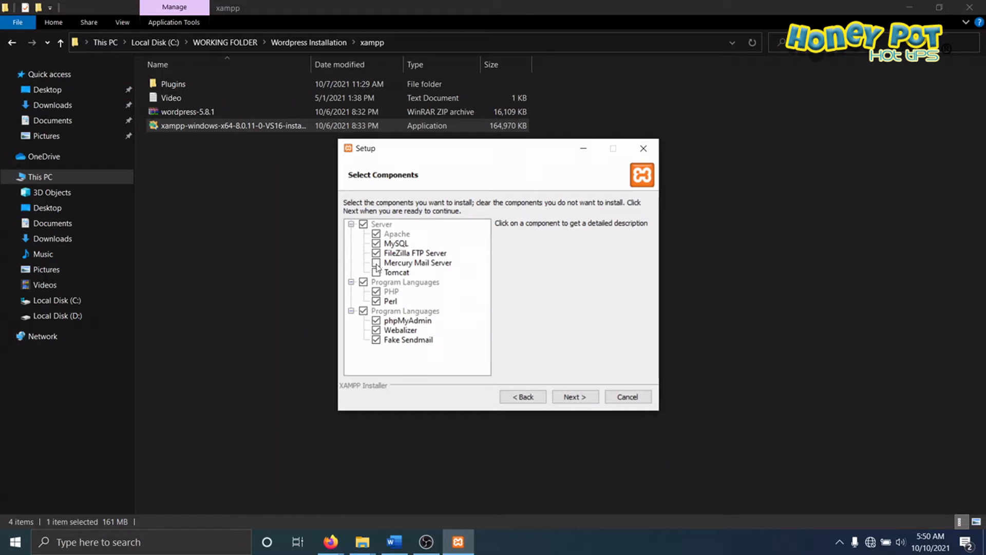
left_click(377, 302)
left_click(377, 341)
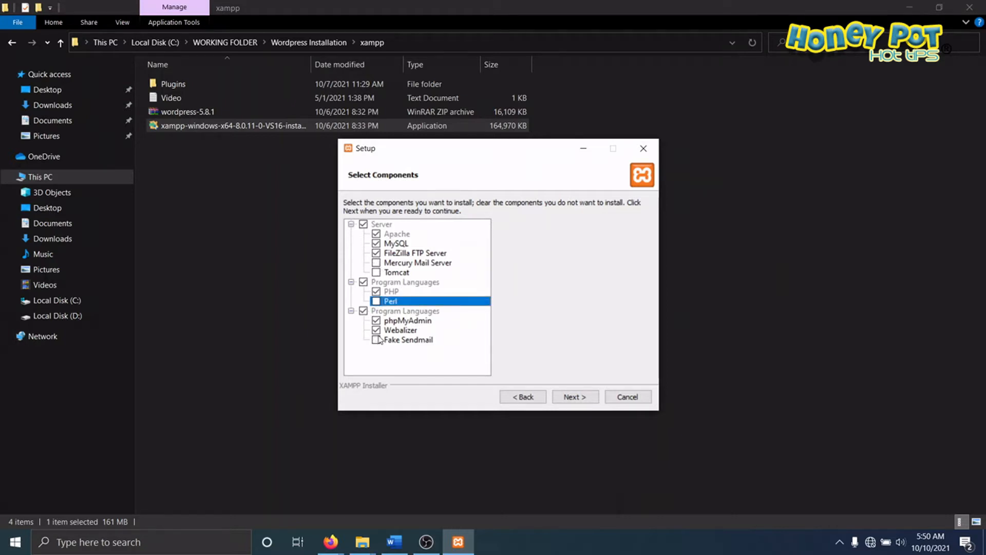
left_click(377, 330)
left_click(572, 399)
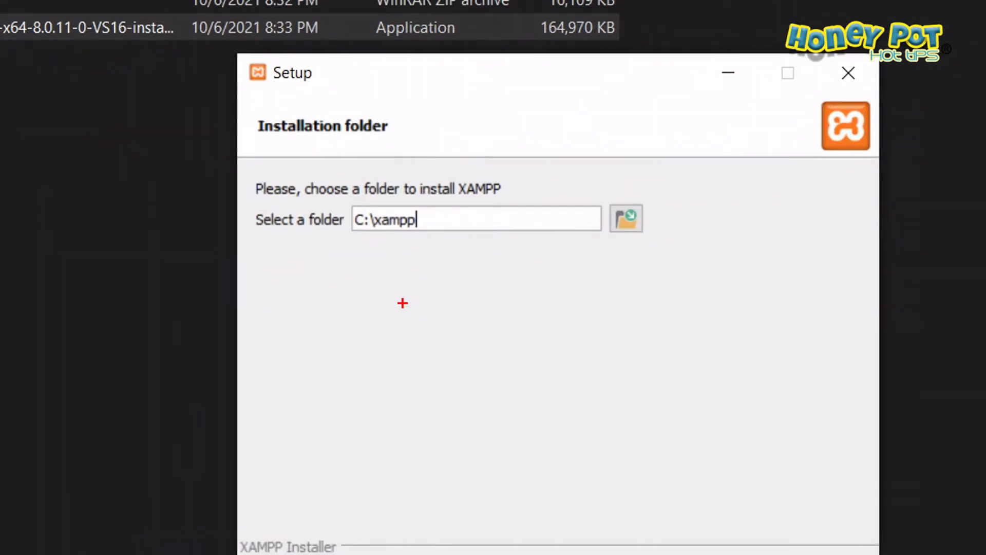
left_click_drag(354, 241, 487, 245)
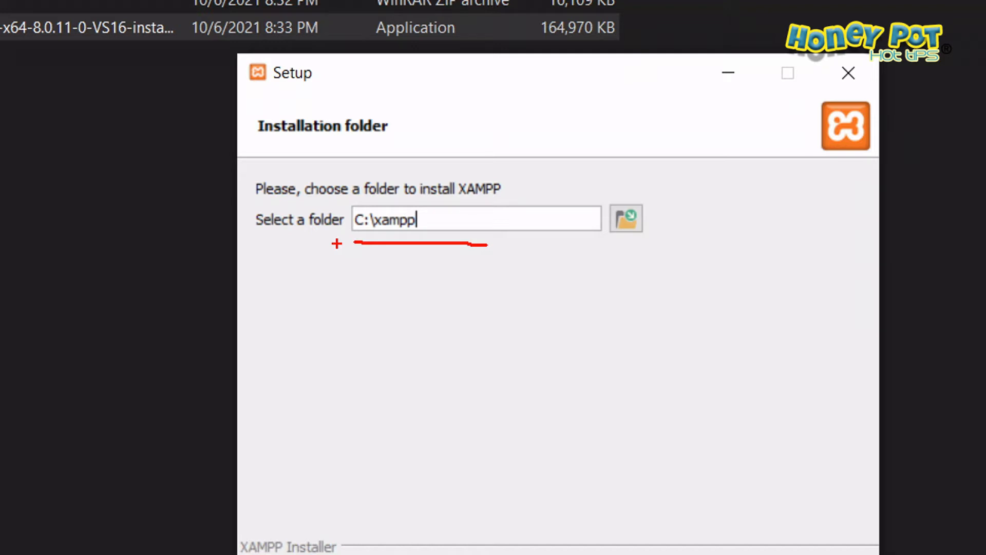
mouse_move(336, 243)
left_mouse_down()
mouse_move(417, 158)
mouse_move(375, 314)
mouse_move(322, 267)
left_mouse_up()
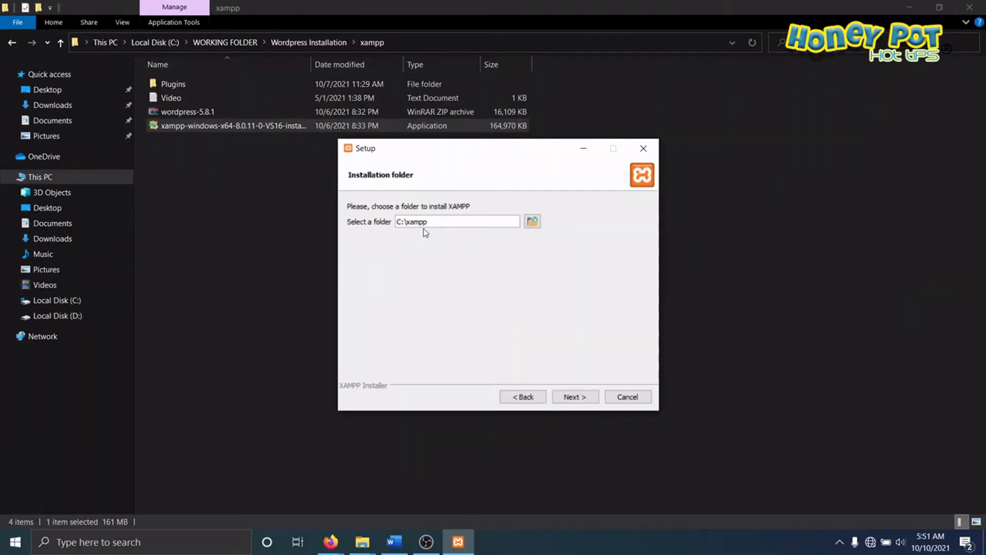
Step: Accept C:\xampp as the installation folder and English as the language, and run the XAMPP installation
left_click(579, 399)
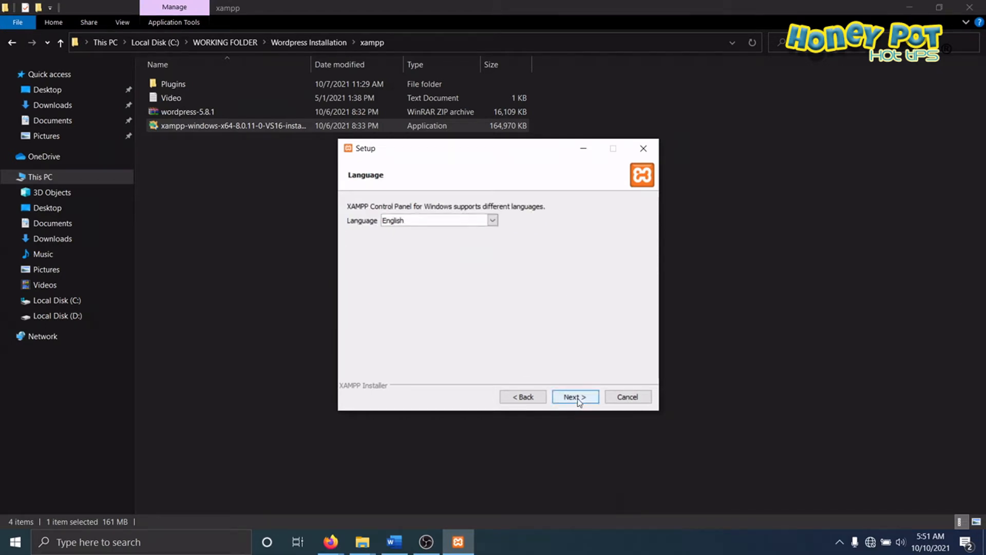
left_click(579, 400)
left_click(578, 400)
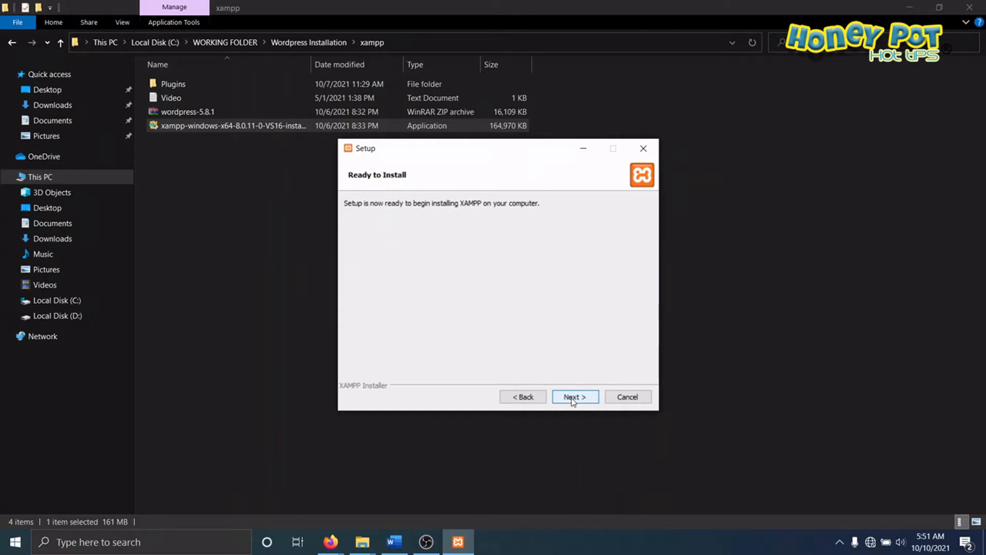
left_click(572, 399)
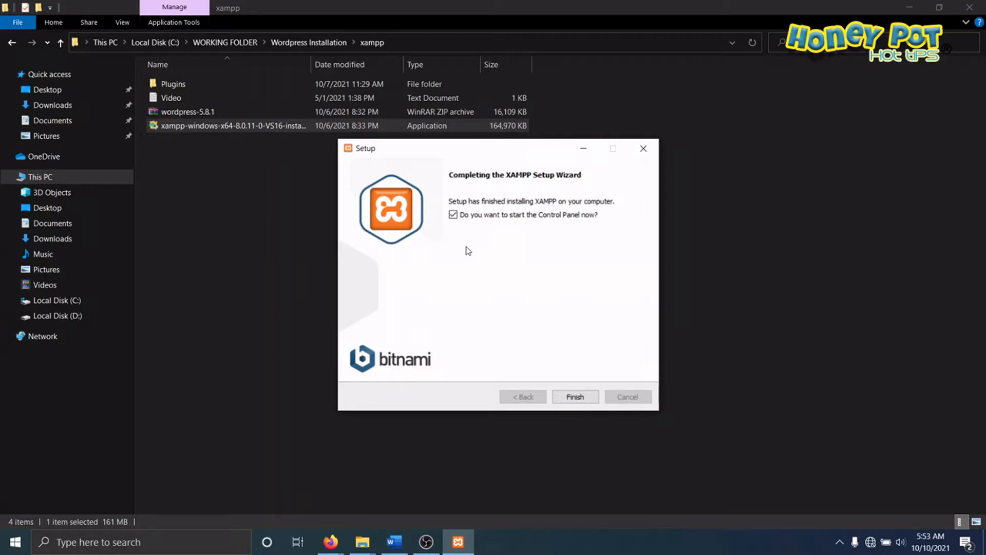
Step: Finish the setup with the Control Panel set to start, and move its window towards the middle of the screen
left_click(577, 398)
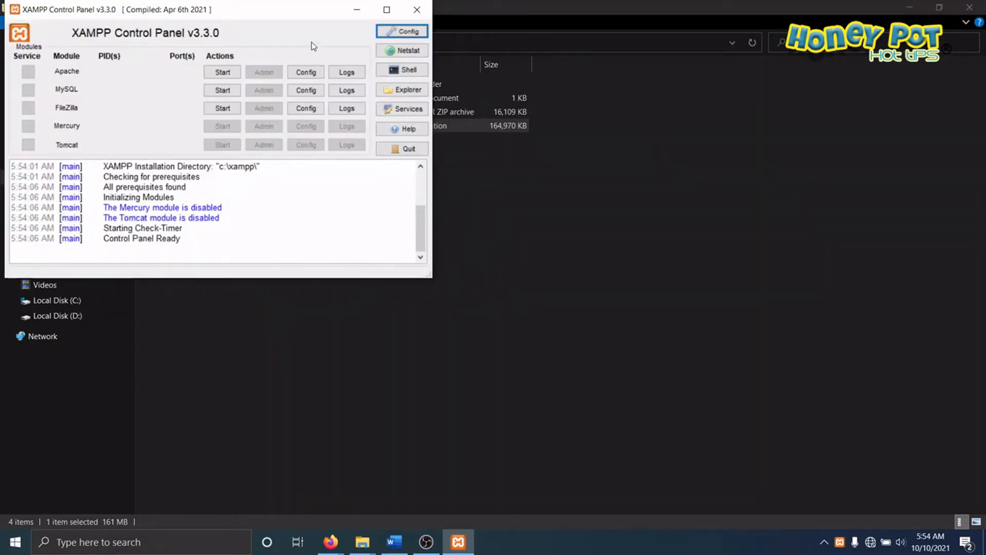
left_click_drag(293, 16, 640, 154)
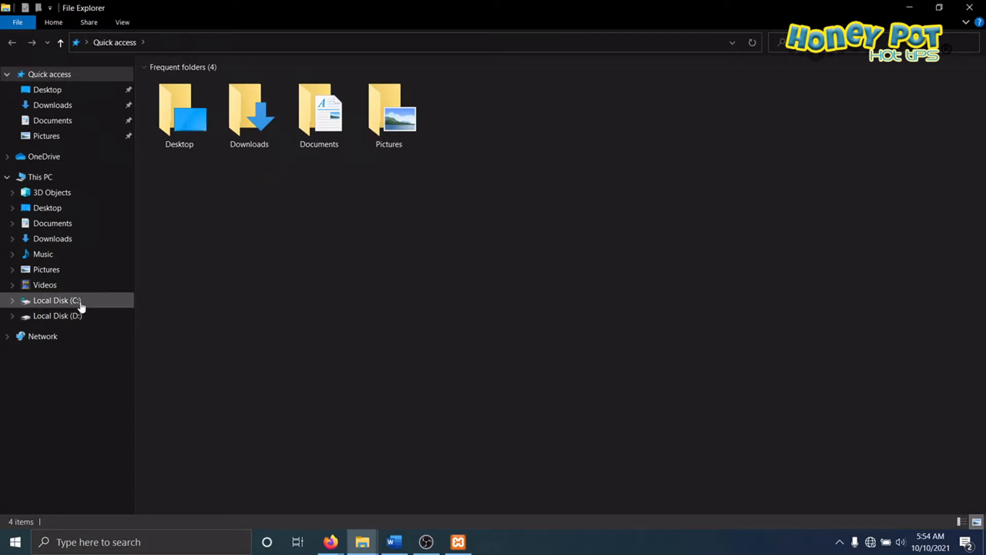
Step: Look through the xampp folder on Local Disk (C:) for the xampp-control application
left_click(77, 301)
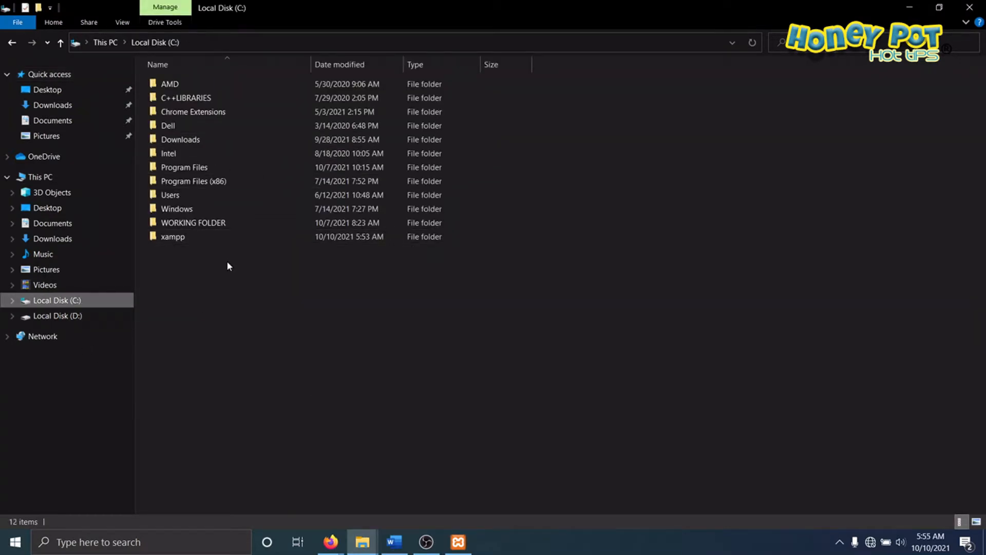
key("ctrl+2")
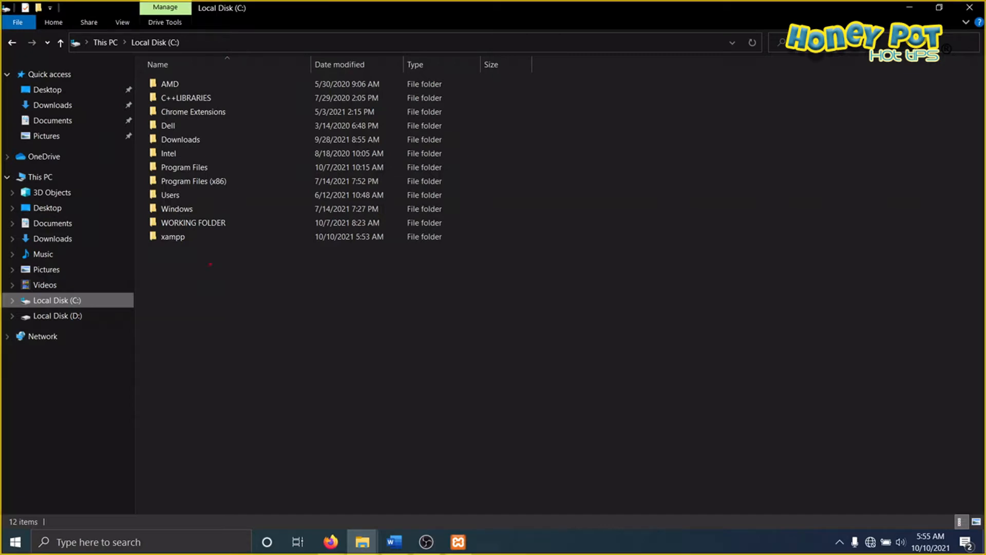
left_click_drag(150, 253, 192, 253)
double_click(157, 237)
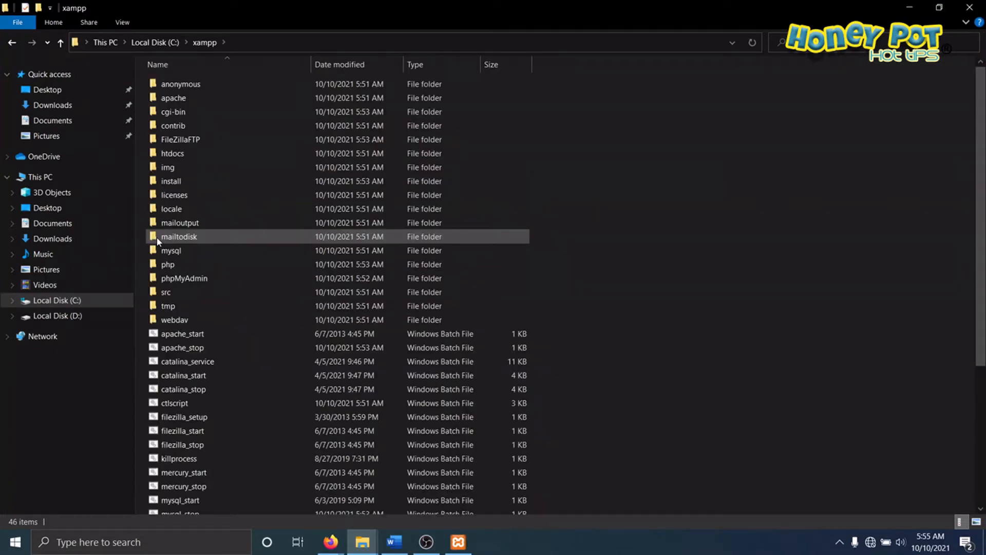
scroll(200, 287, "down", 5)
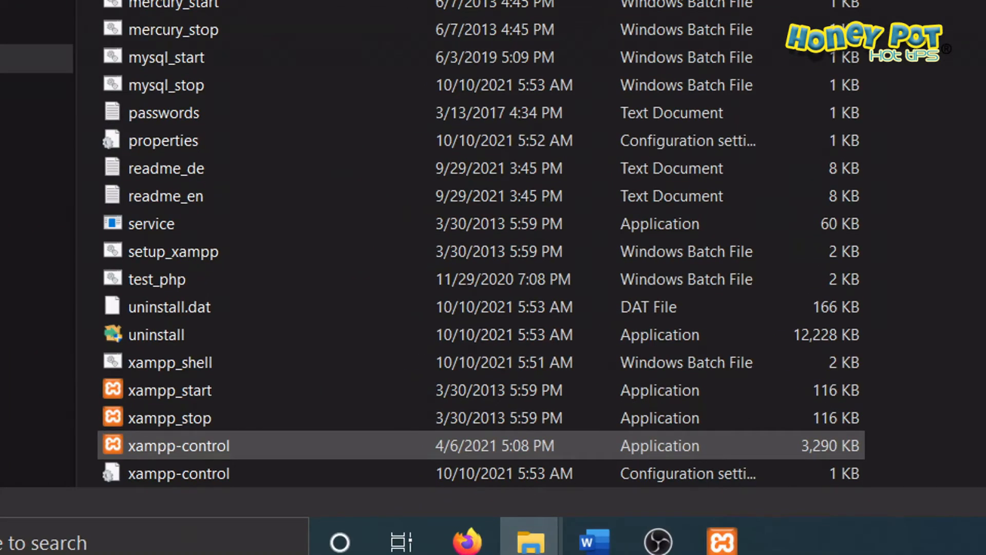
left_click_drag(119, 462, 265, 472)
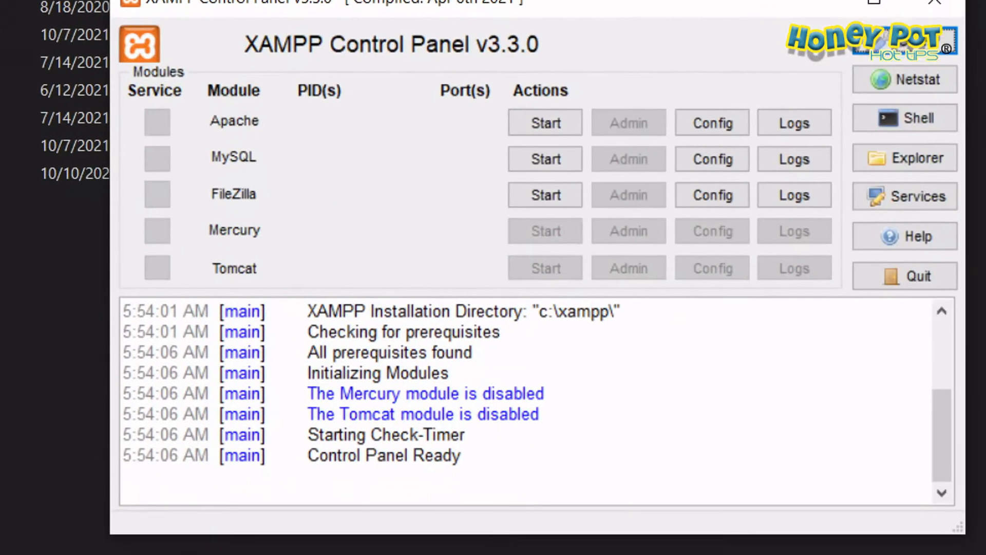
left_click_drag(329, 220, 394, 217)
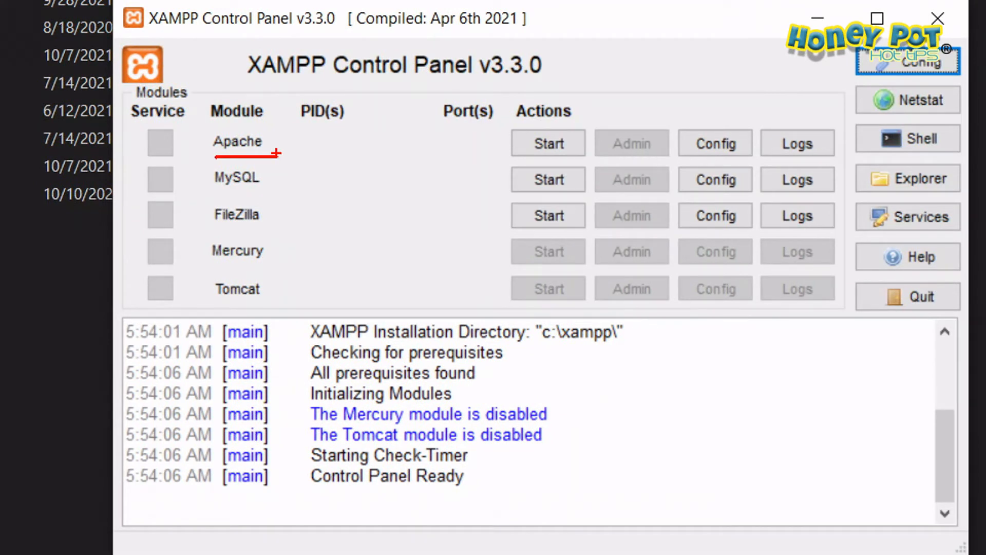
left_click_drag(215, 191, 277, 191)
left_click_drag(219, 230, 270, 235)
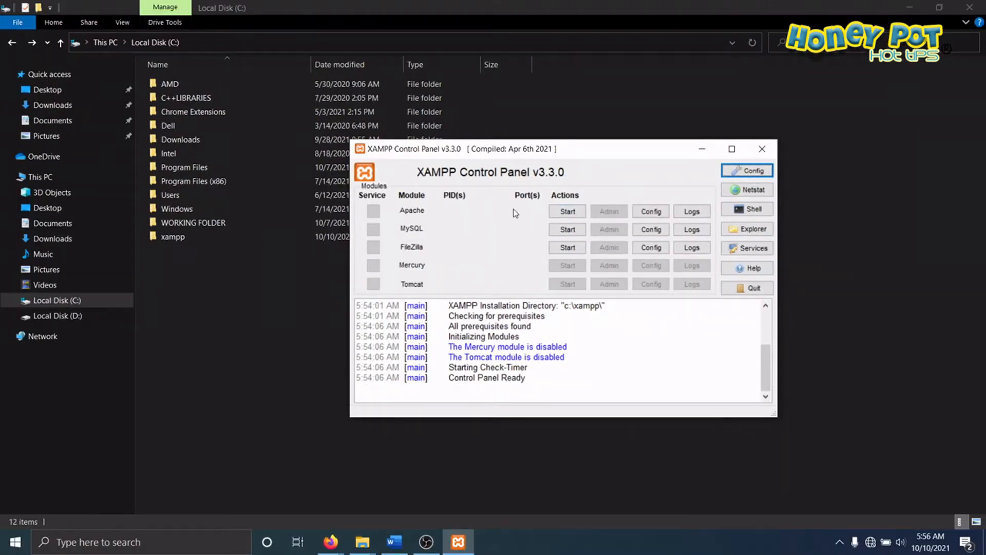
Step: Start the Apache and MySQL modules in the XAMPP Control Panel
left_click(567, 212)
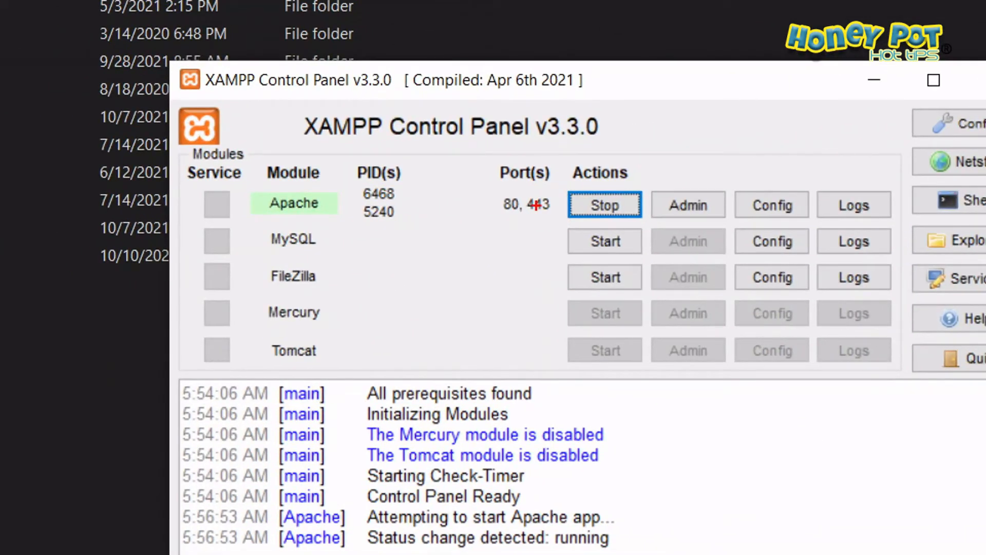
left_click_drag(466, 218, 570, 222)
mouse_move(518, 164)
left_mouse_down()
mouse_move(543, 269)
mouse_move(497, 139)
left_mouse_up()
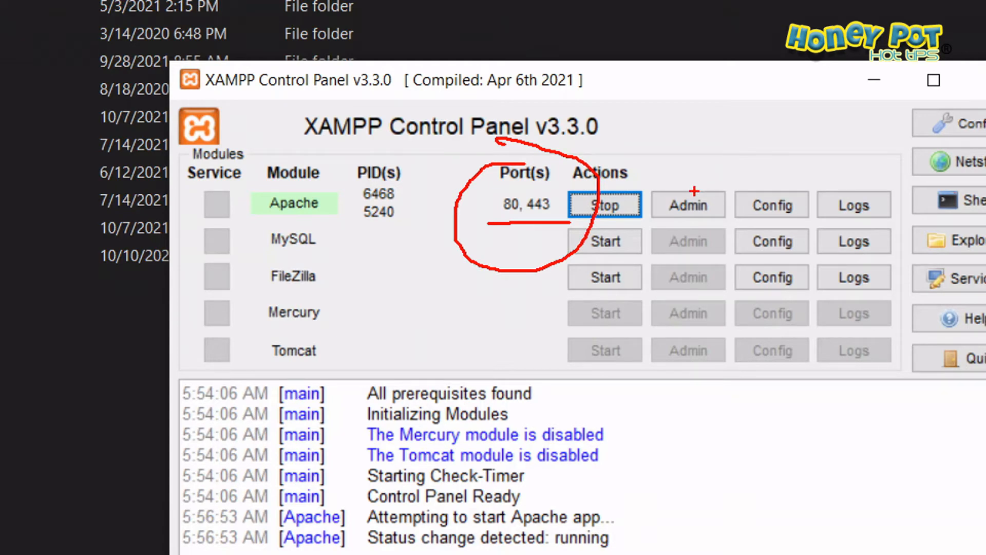
key("Escape")
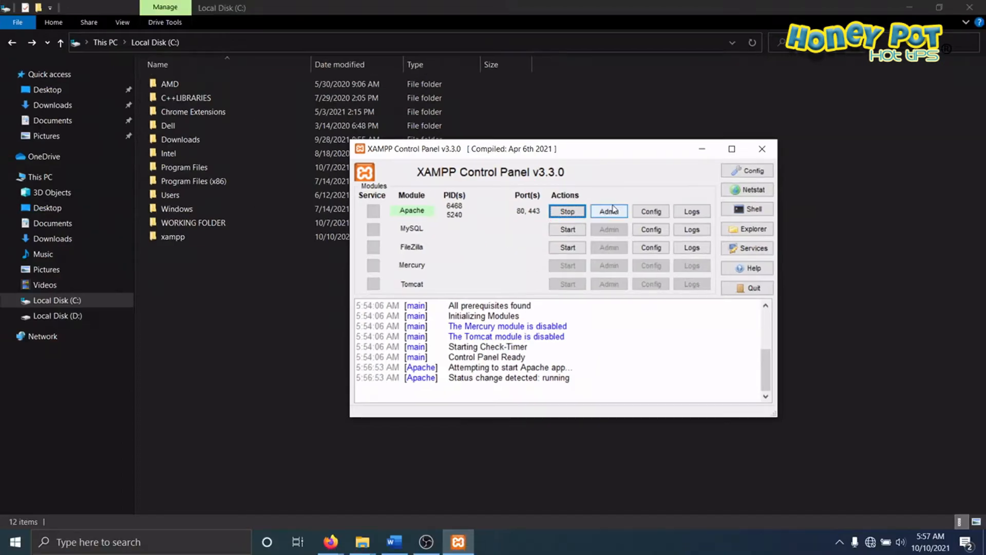
left_click(564, 231)
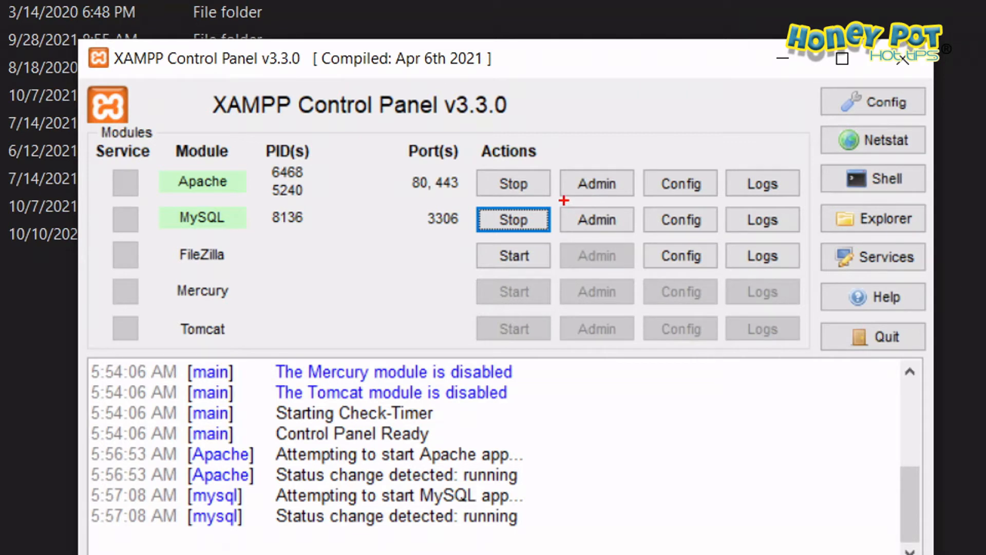
left_click_drag(564, 200, 657, 199)
left_click_drag(564, 238, 641, 239)
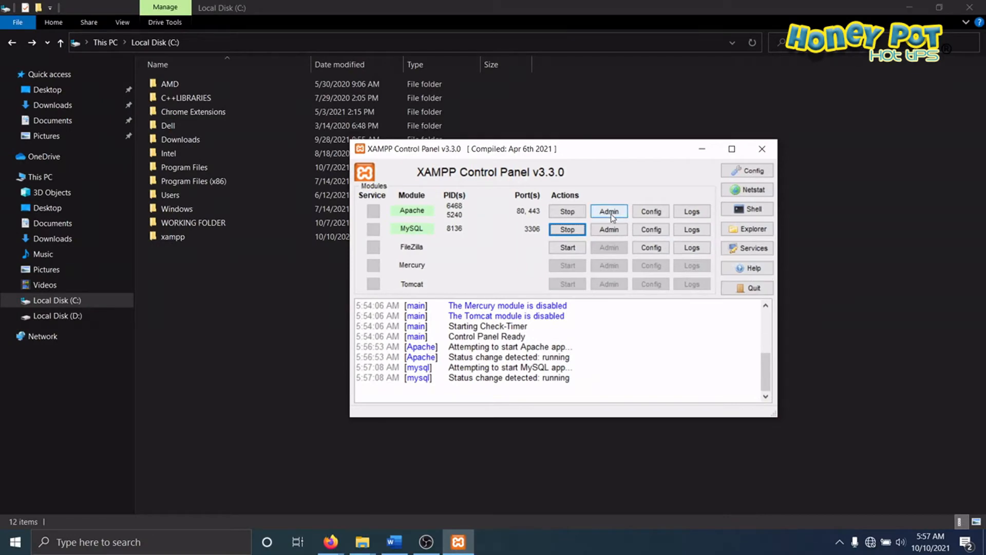
Step: View Apache's admin page in the browser and return to the XAMPP Control Panel
left_click(610, 212)
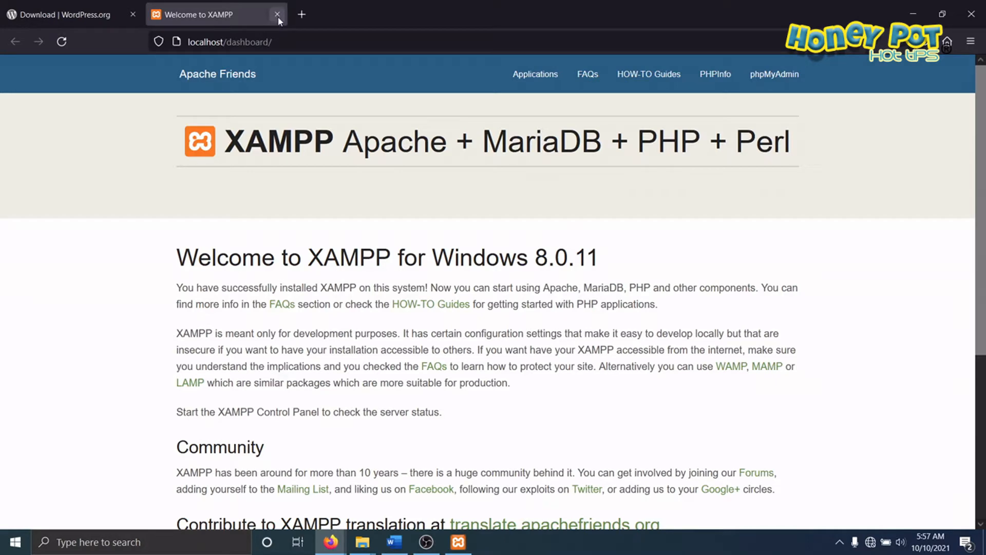
key("alt+Tab")
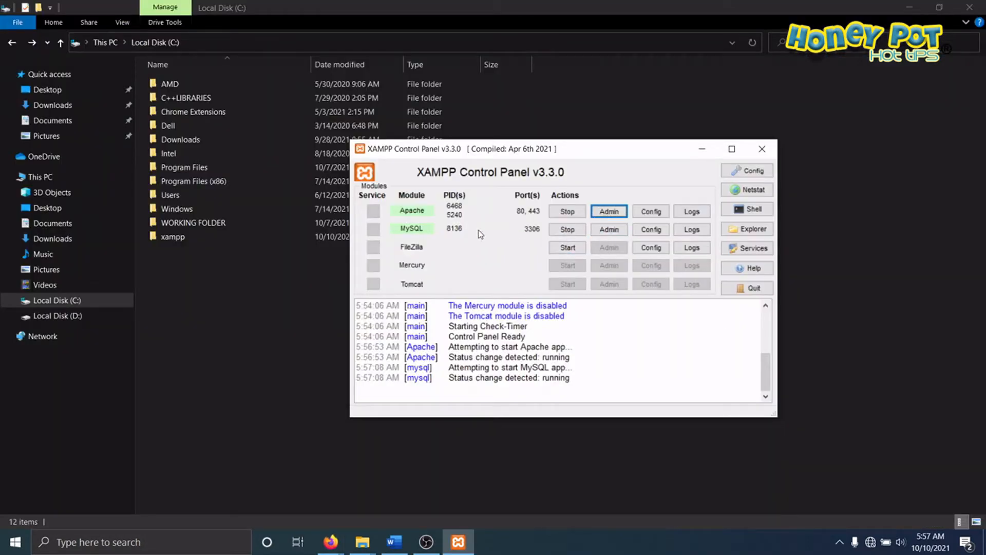
Step: Open the MySQL module's phpMyAdmin administration page in the browser
left_click(607, 231)
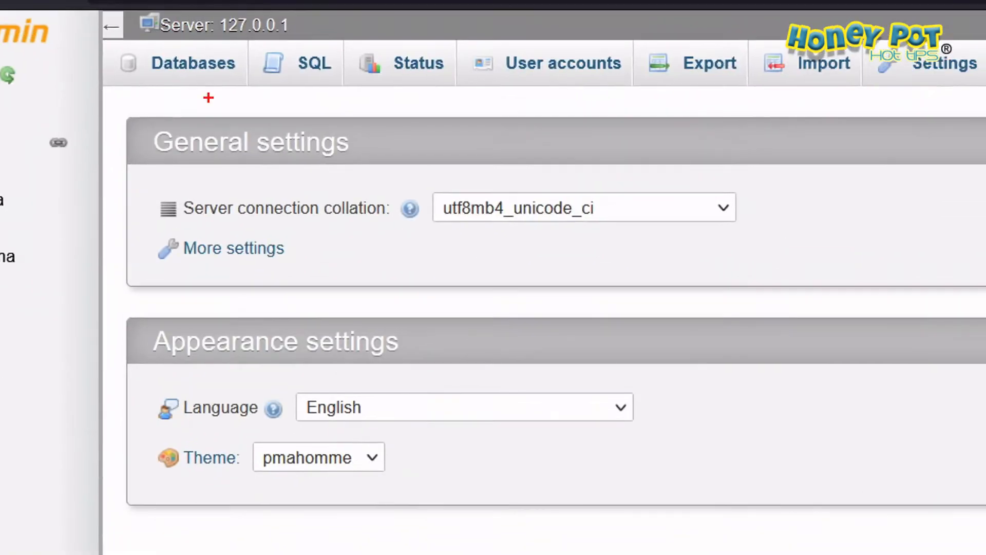
left_click_drag(120, 88, 254, 88)
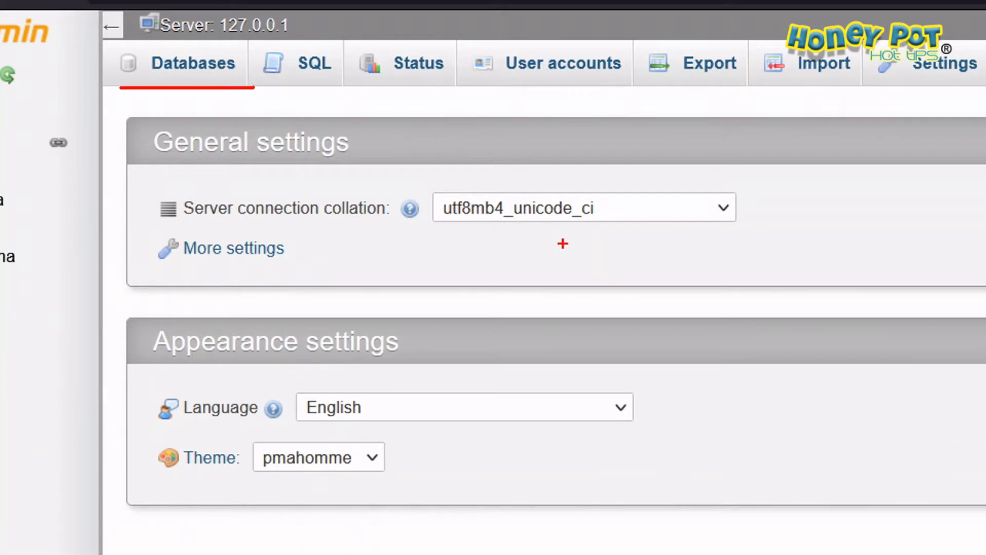
Step: Create a new database named wordpressmultisites with the utf8mb4_general_ci collation
key("Escape")
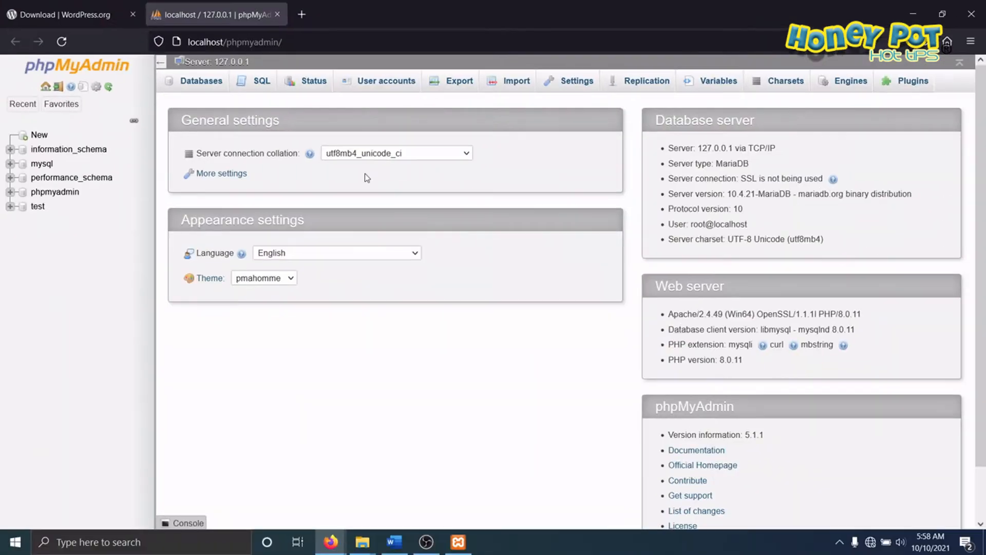
left_click(205, 82)
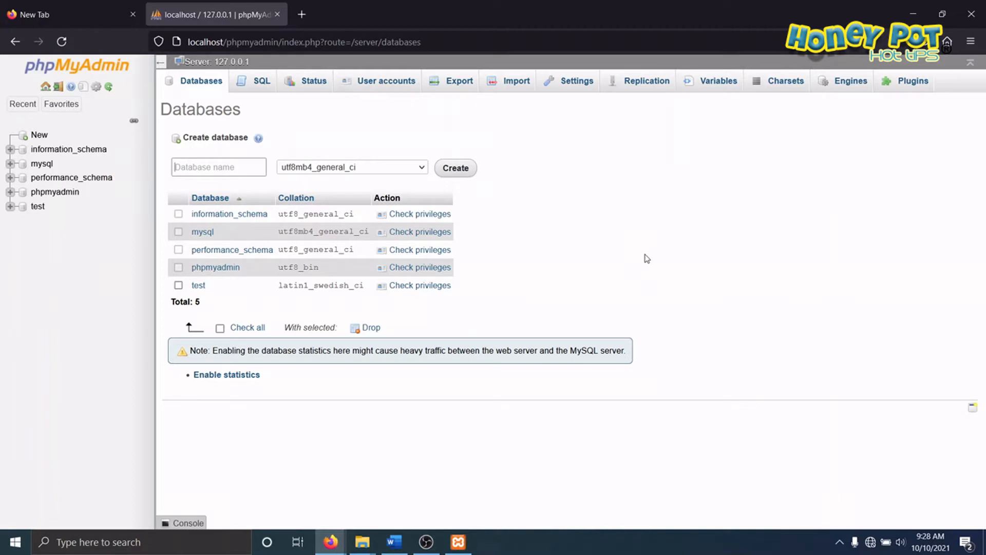
left_click(238, 167)
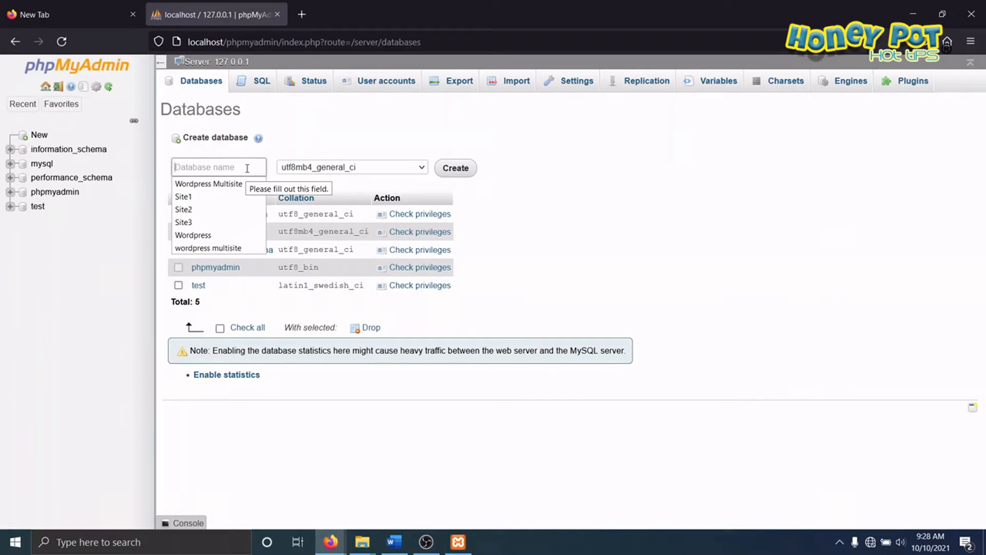
type("wordpressmultisites")
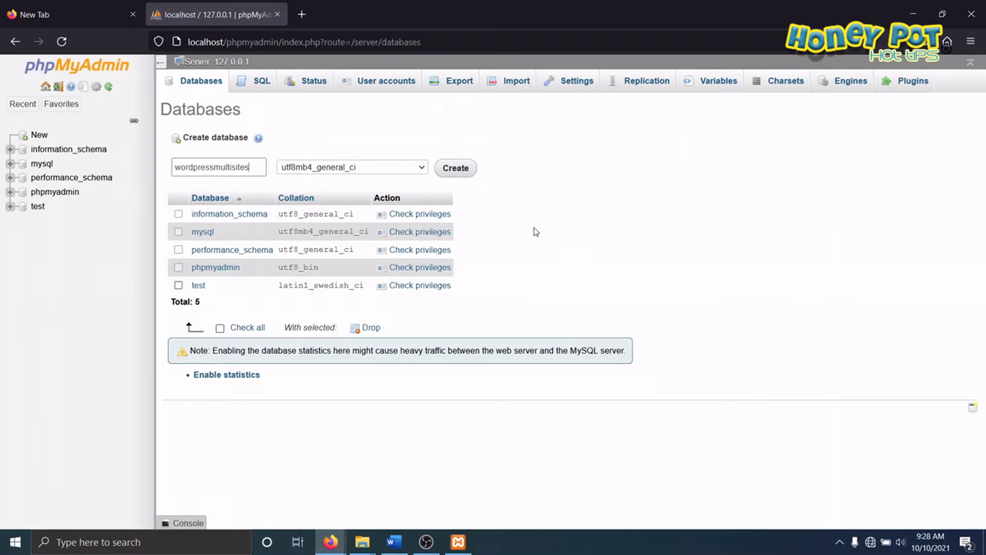
left_click(462, 171)
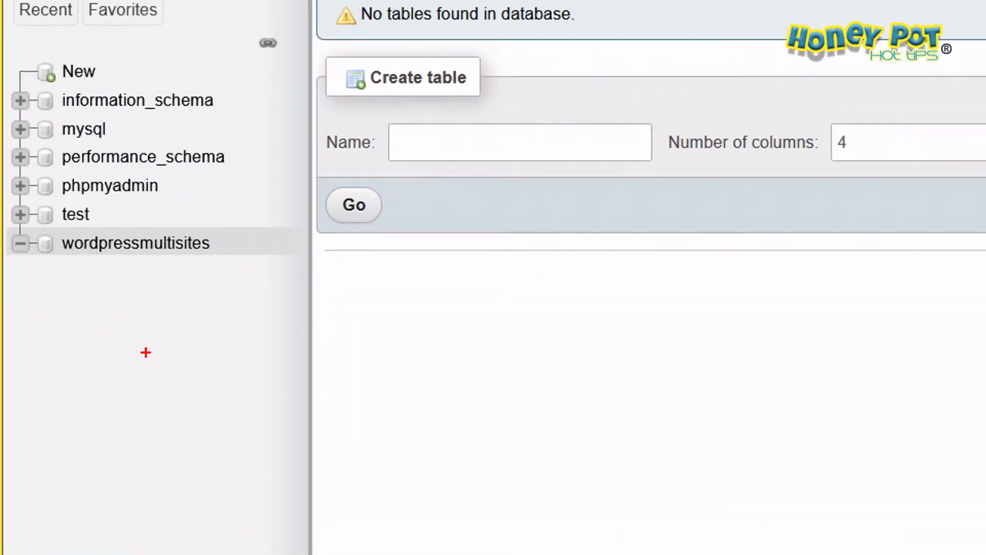
left_click_drag(60, 269, 240, 268)
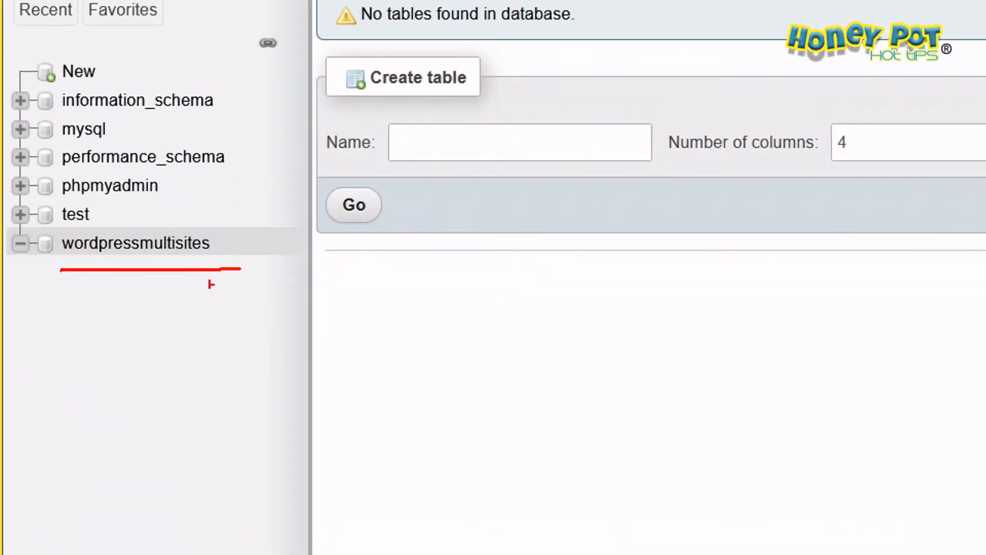
mouse_move(58, 238)
left_mouse_down()
mouse_move(72, 231)
mouse_move(281, 274)
mouse_move(66, 280)
left_mouse_up()
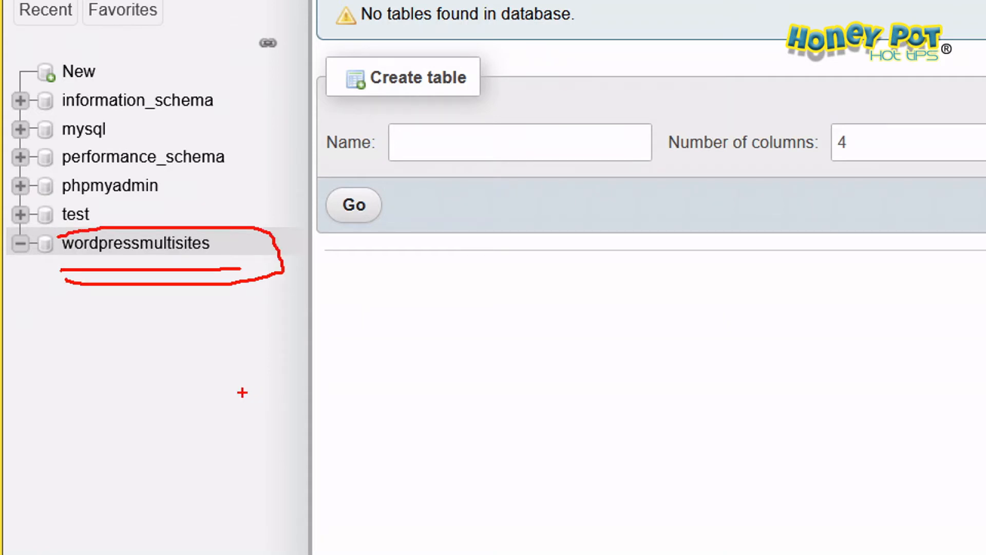
key("Escape")
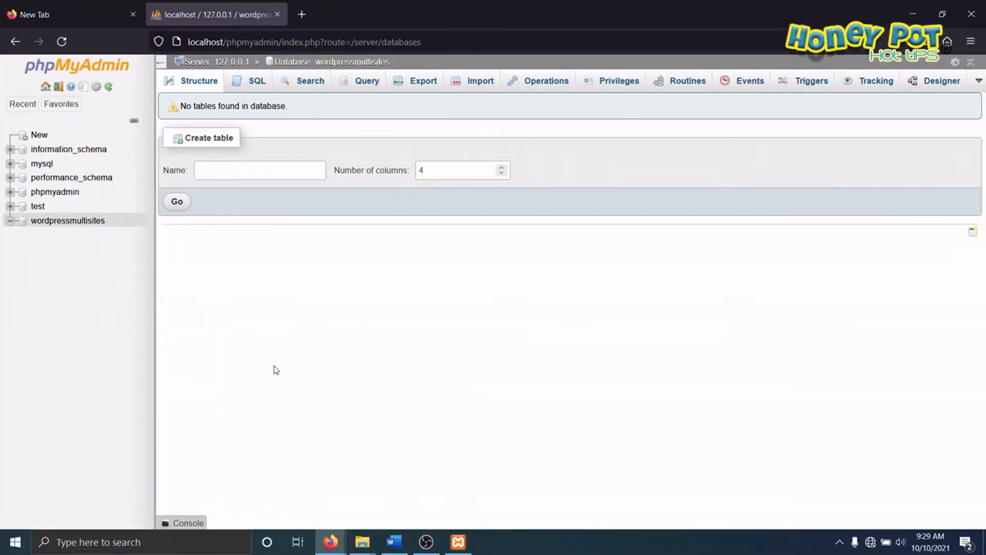
Step: Switch to File Explorer and copy the wordpress-5.8.1 archive from the xampp folder inside Wordpress Installation
mouse_move(361, 544)
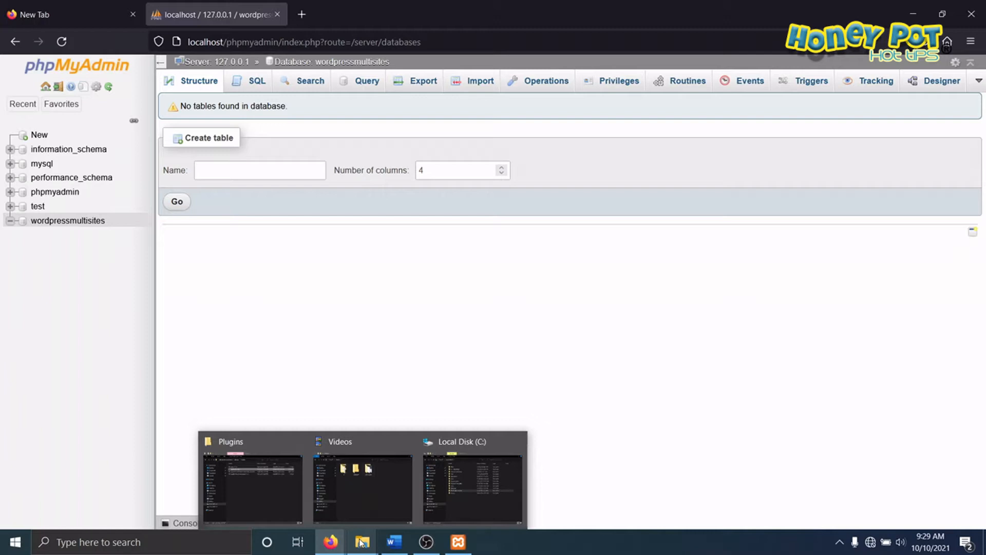
left_click(391, 452)
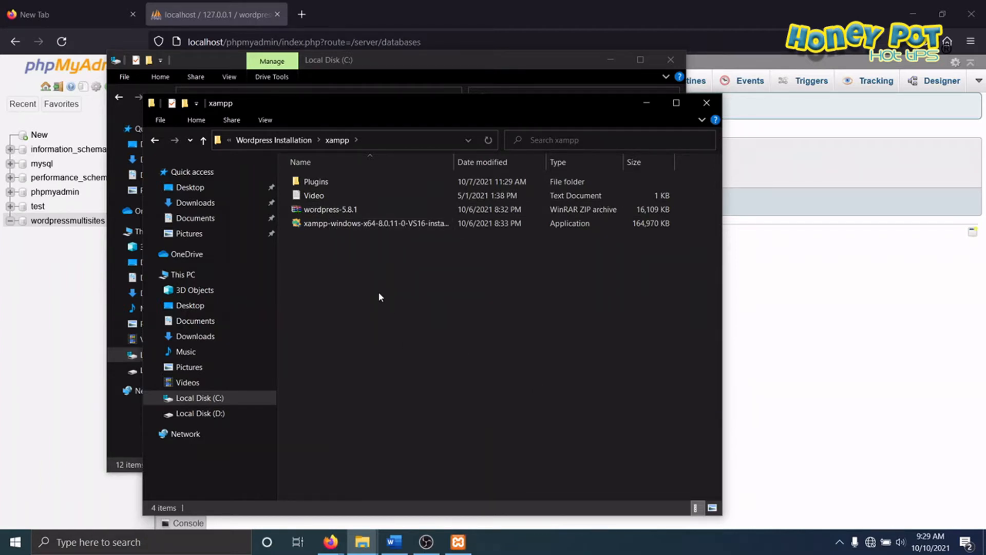
left_click(324, 211)
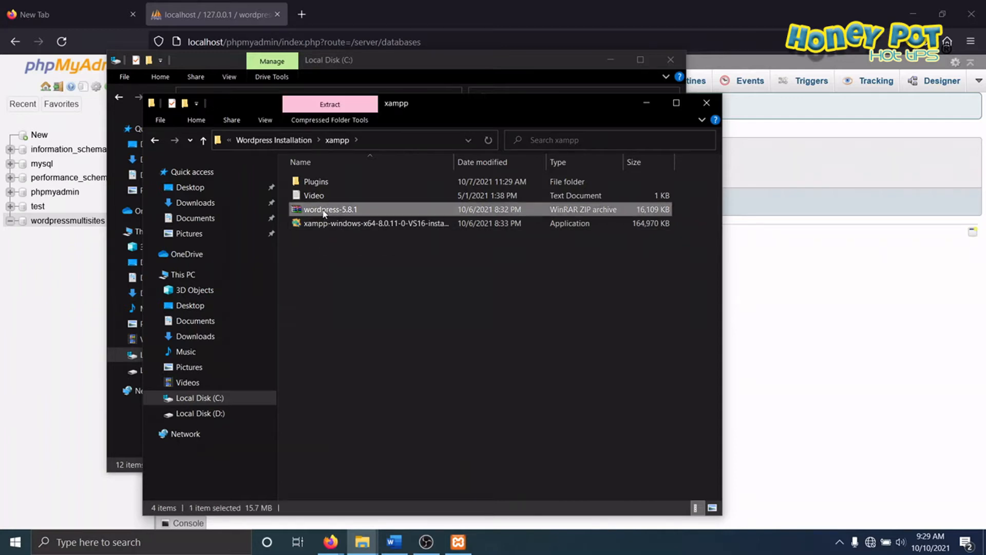
right_click(323, 210)
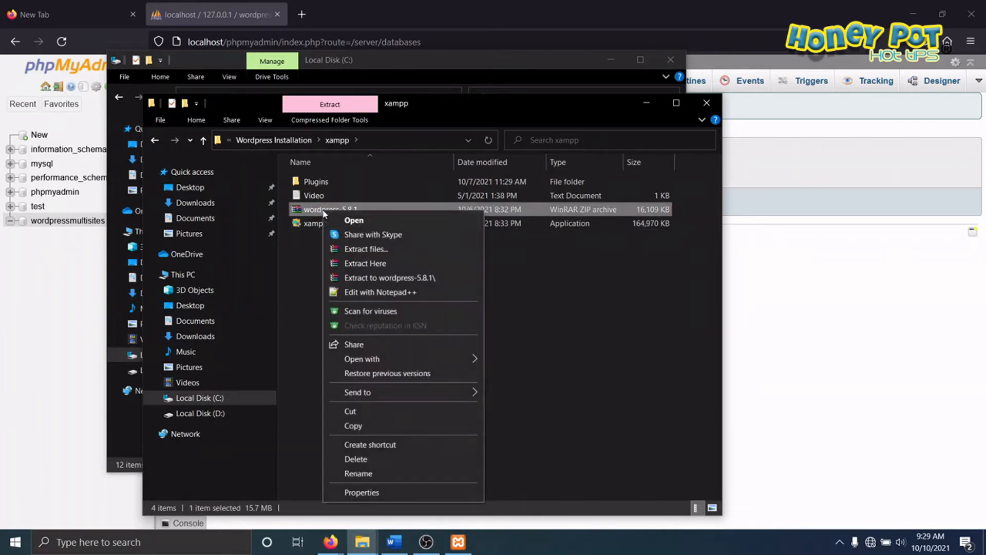
left_click(357, 426)
Step: Paste the copied wordpress-5.8.1 archive into the htdocs folder of xampp on Local Disk (C:)
left_click(214, 401)
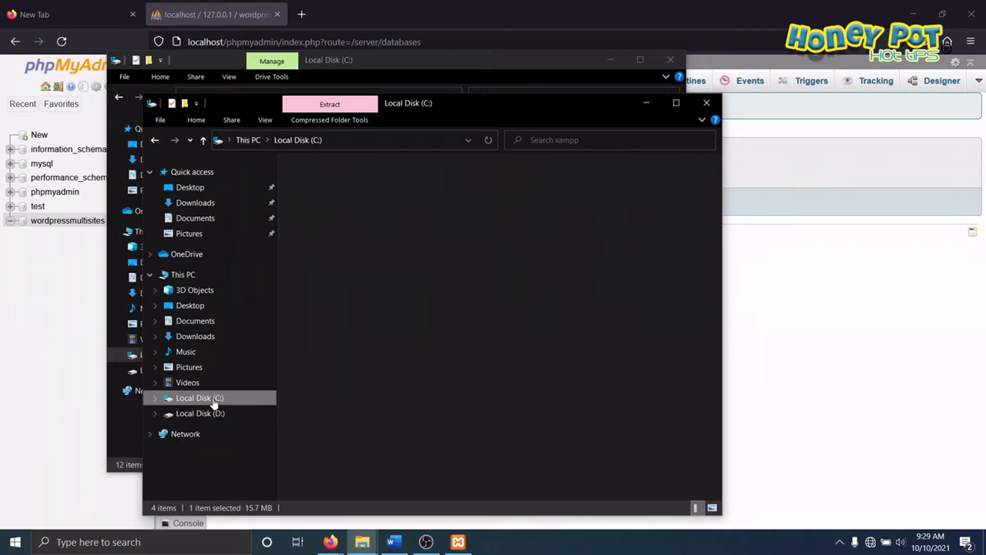
left_click(314, 335)
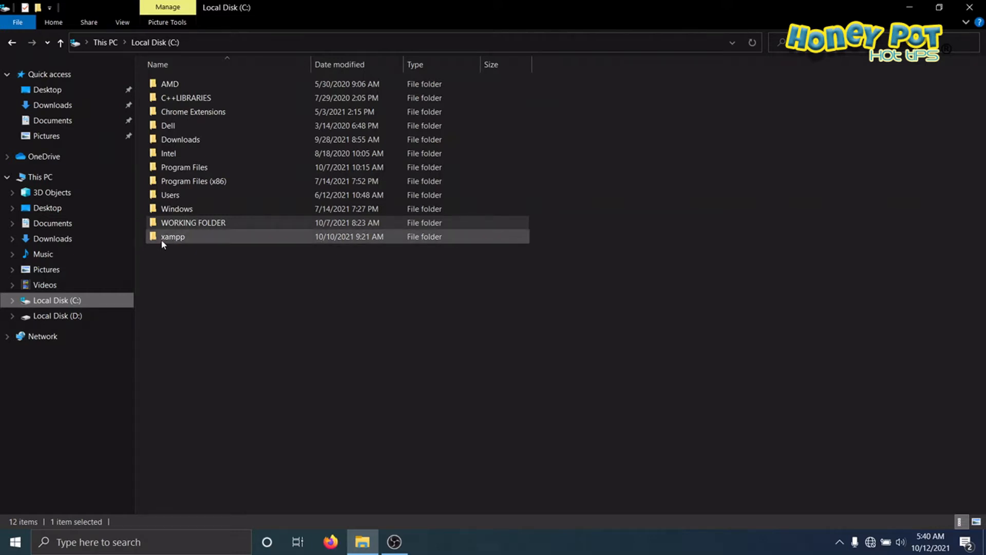
double_click(163, 237)
key("ctrl+1")
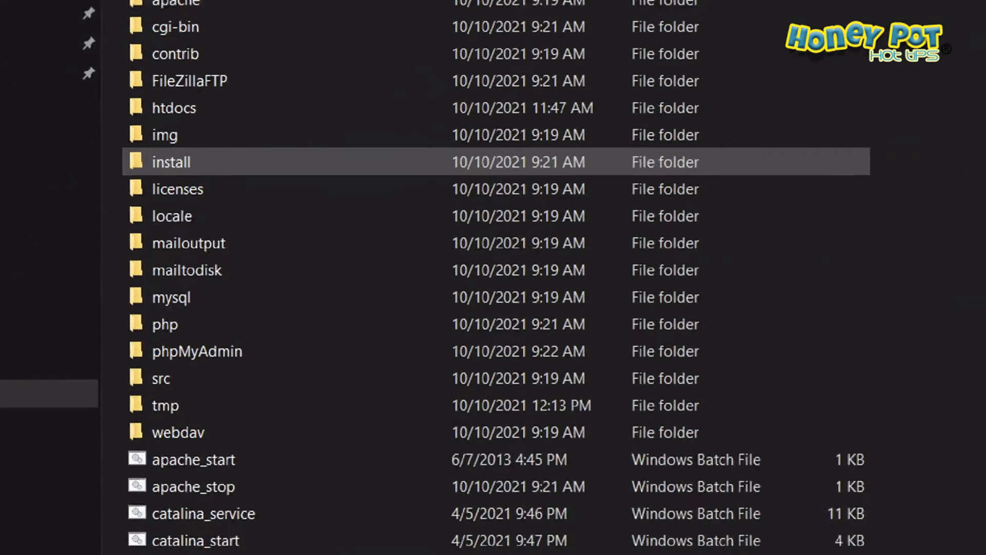
left_click(126, 111)
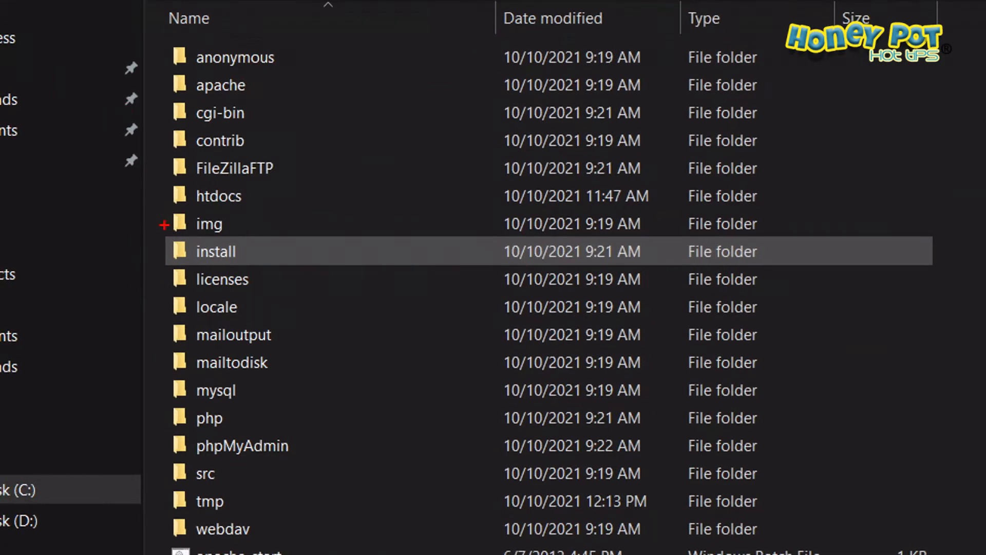
left_click_drag(183, 210, 278, 215)
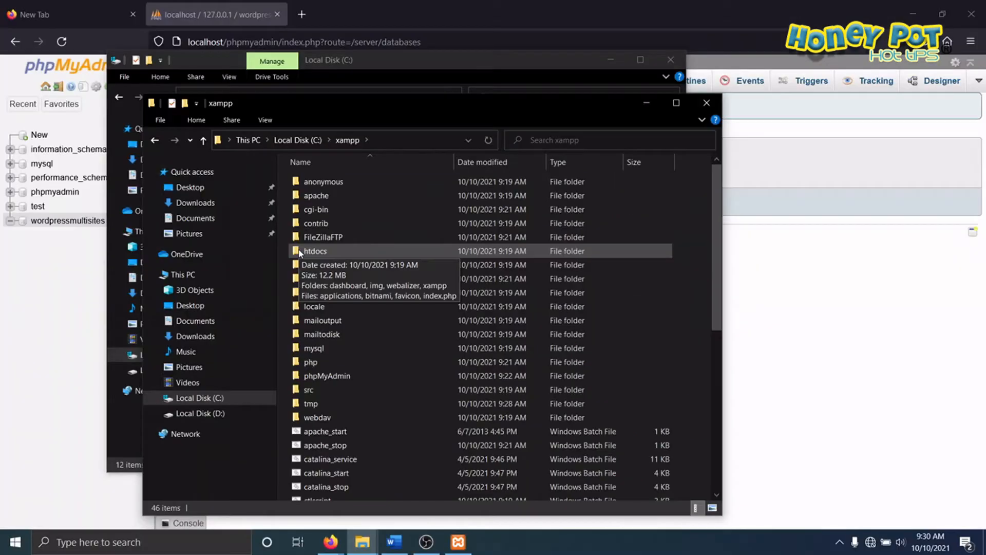
double_click(299, 252)
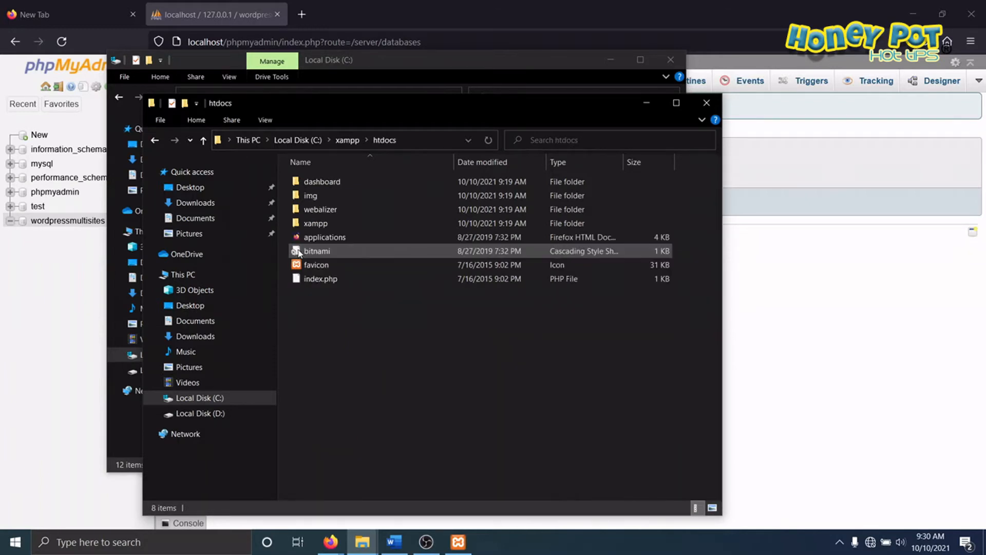
right_click(328, 326)
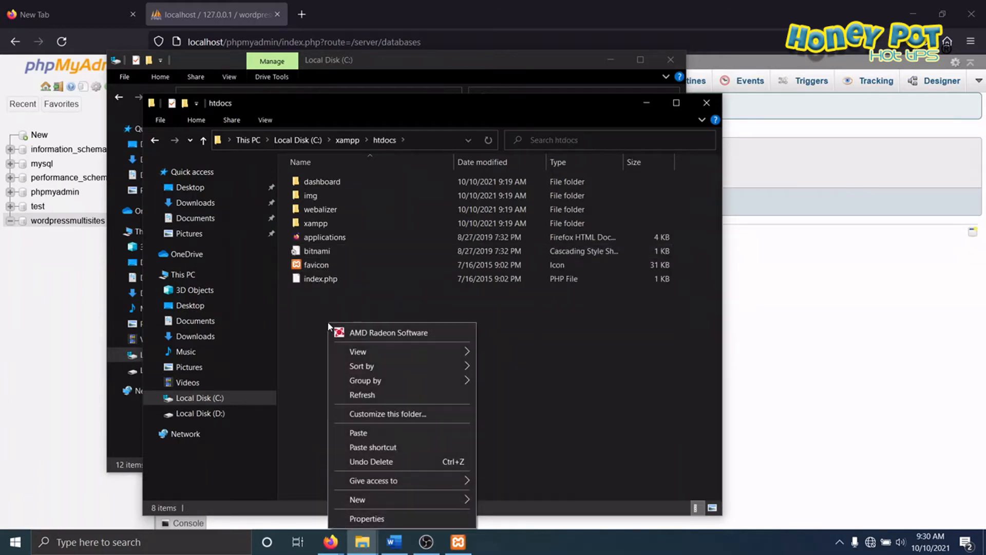
left_click(359, 433)
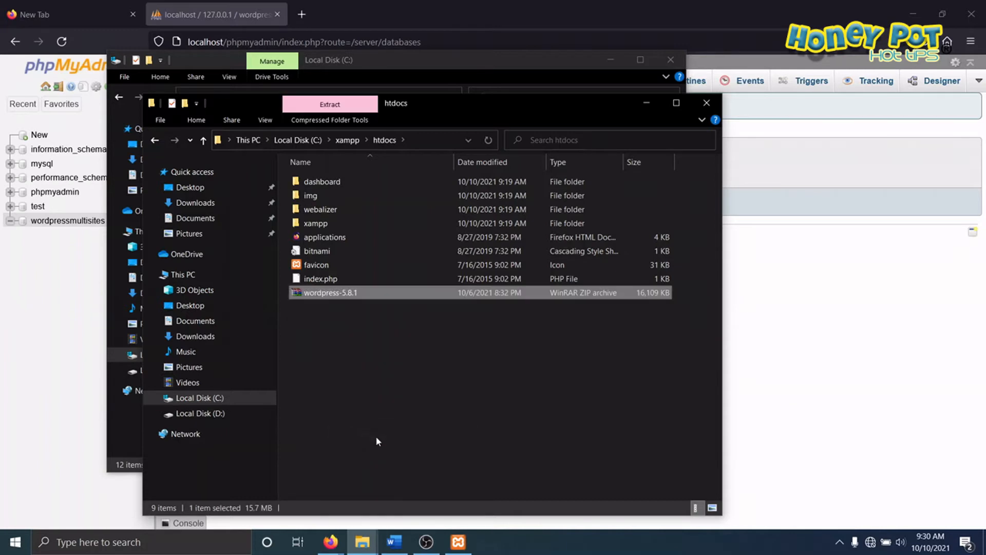
Step: Extract the wordpress-5.8.1 archive directly into the htdocs folder
right_click(317, 298)
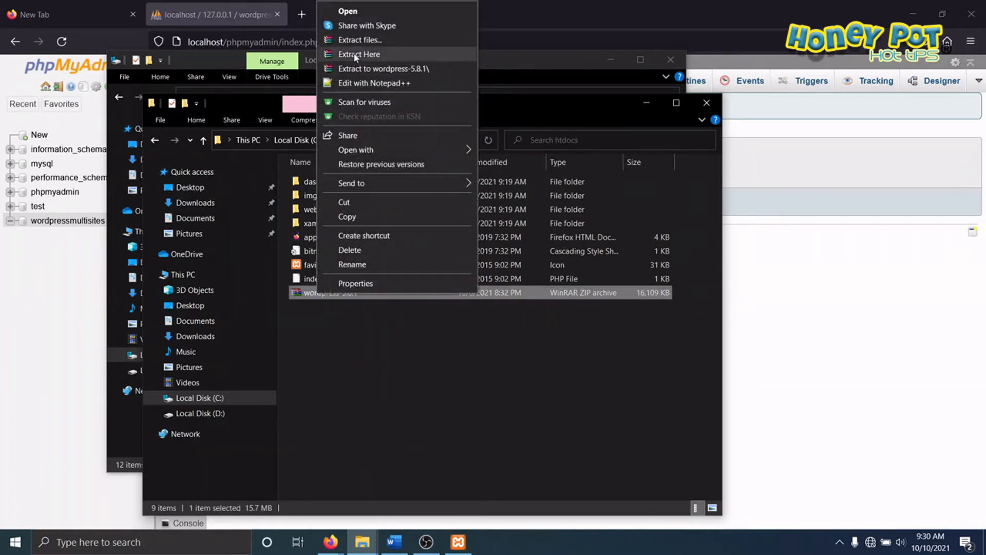
left_click(356, 56)
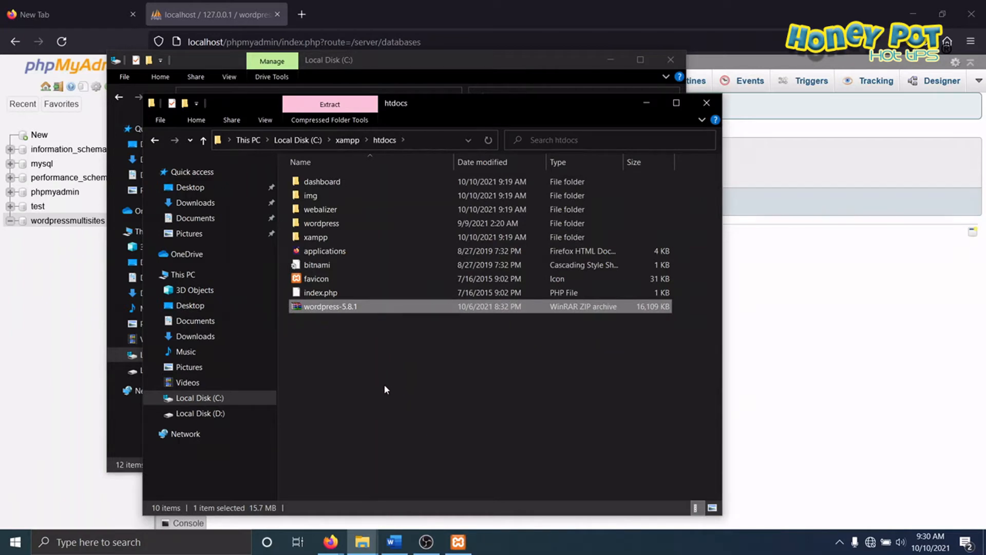
left_click(315, 225)
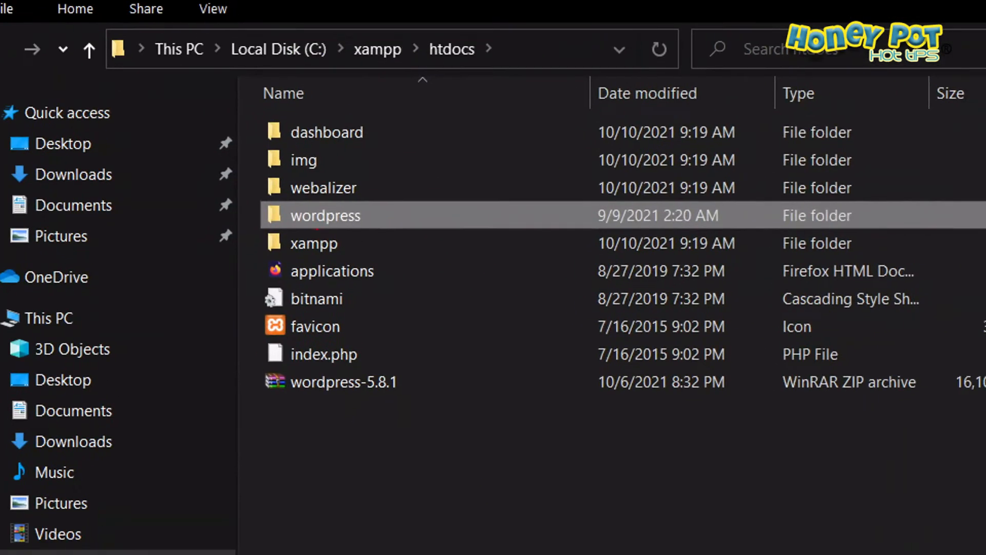
left_click_drag(268, 230, 411, 236)
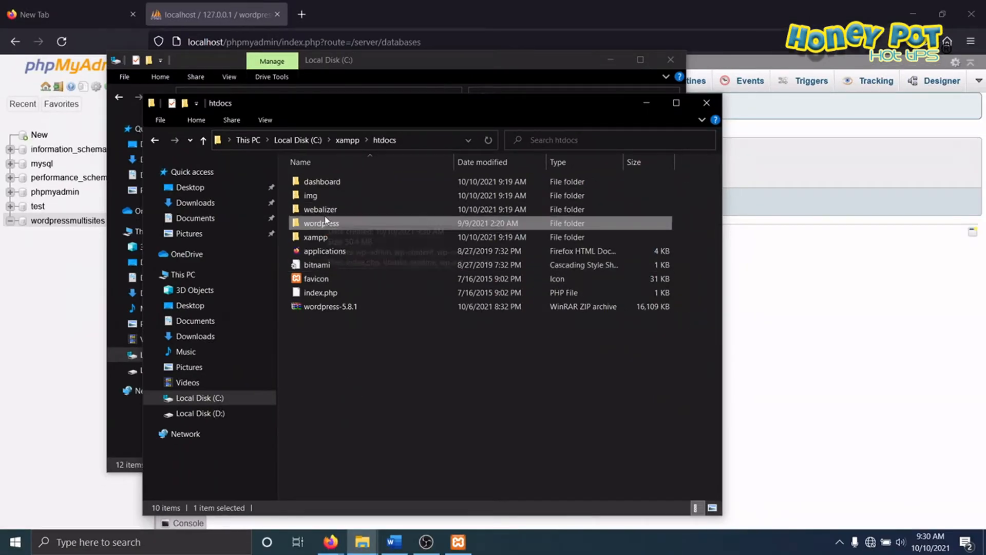
Step: Rename the extracted wordpress folder in htdocs as wordpressmultisites
right_click(325, 224)
left_click(339, 500)
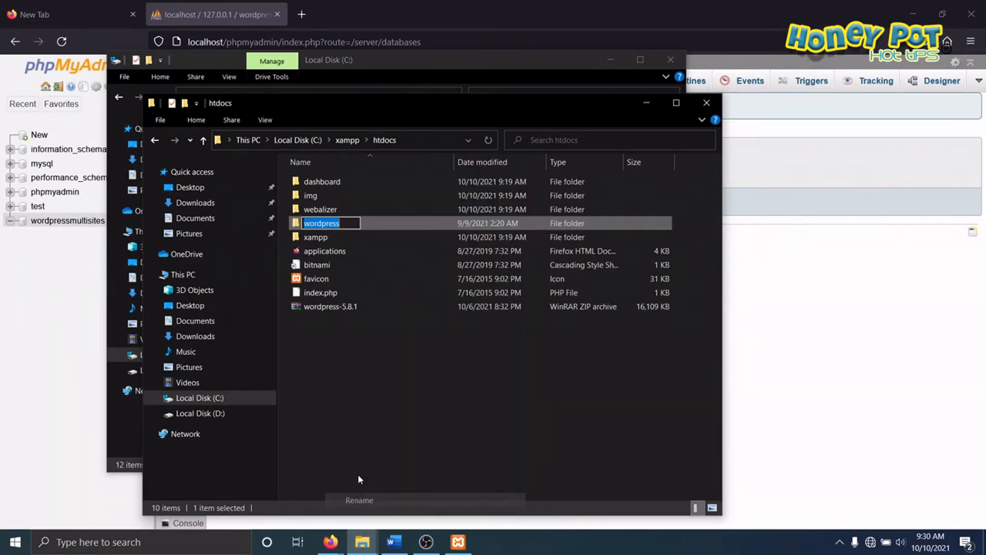
left_click(349, 223)
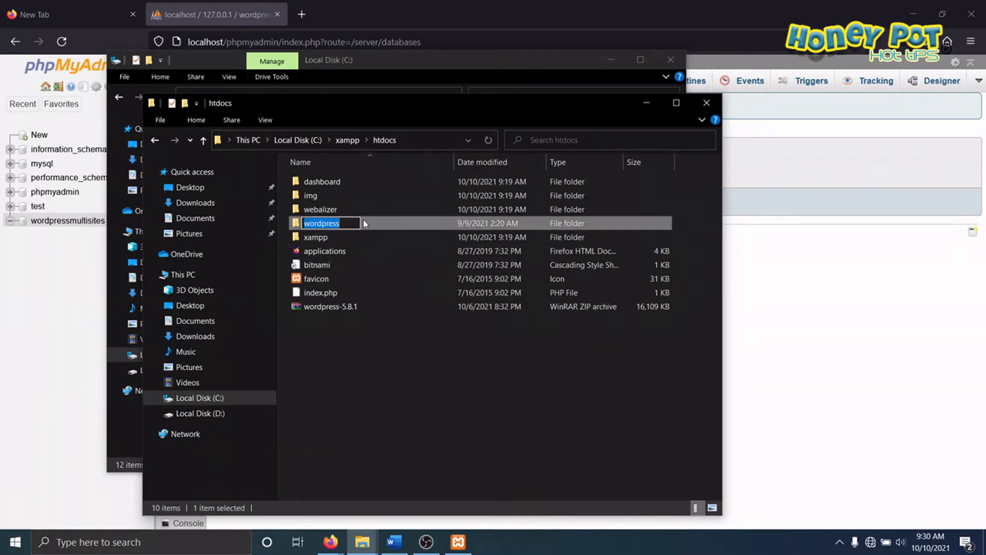
type("m")
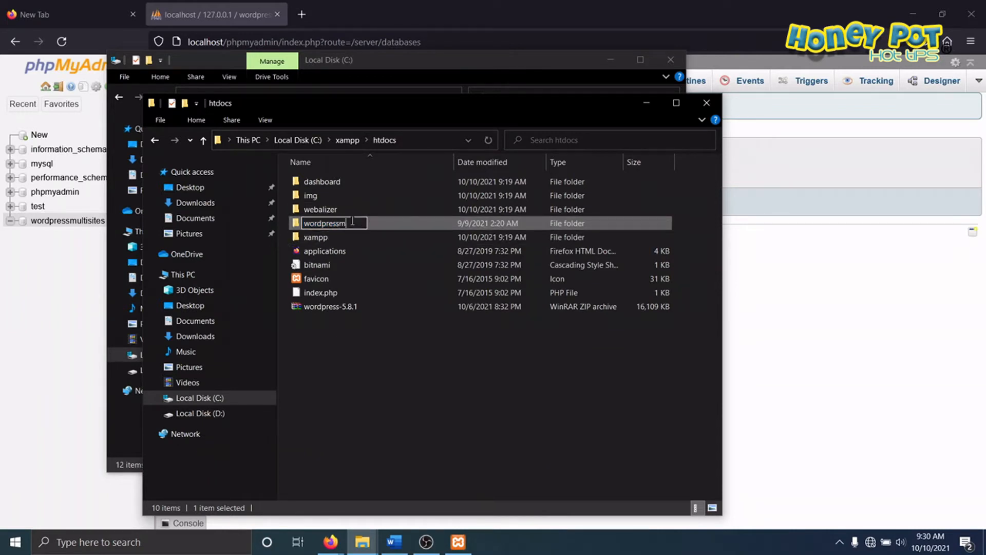
type("ultisites")
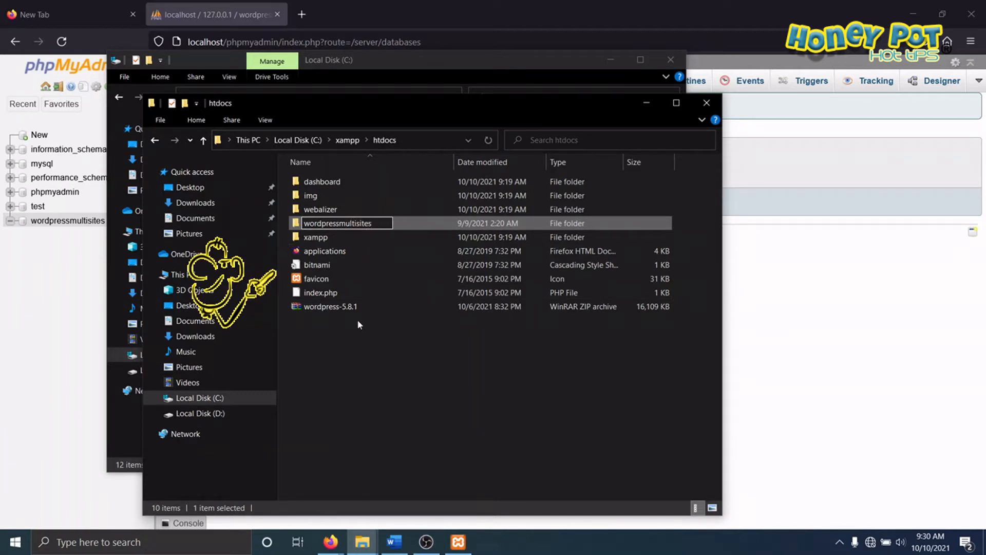
left_click(392, 375)
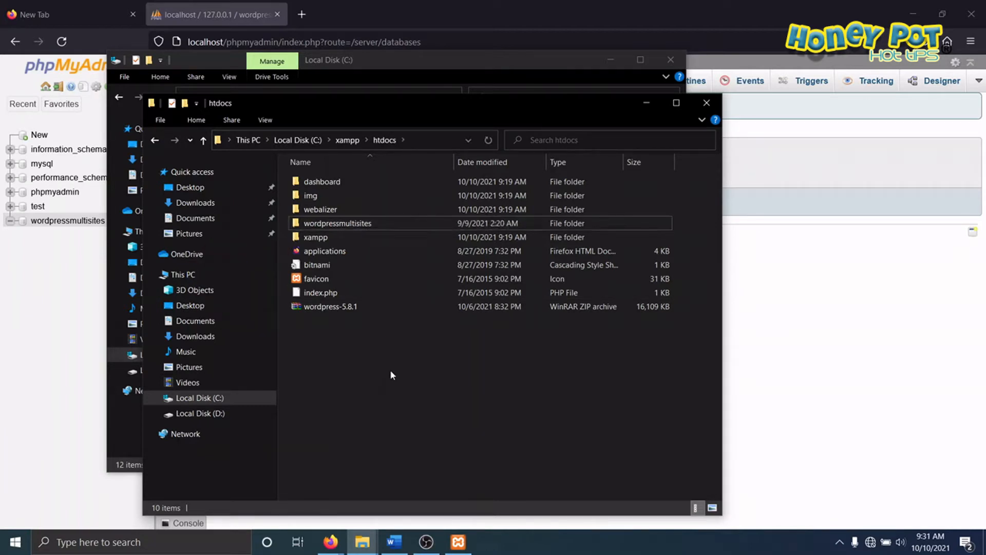
Step: In the wordpressmultisites folder, rename the file wp-config-sample.php as wp-config.php
double_click(319, 226)
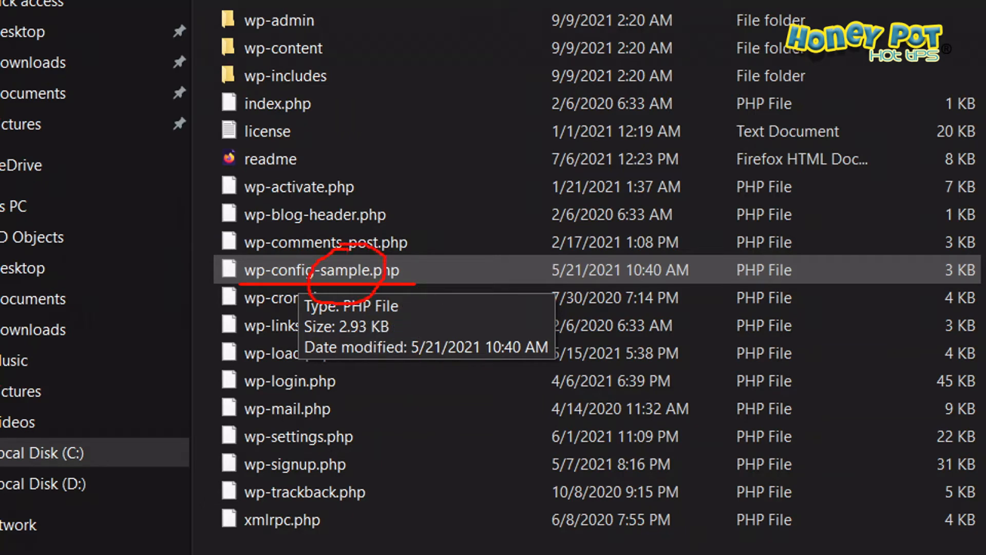
right_click(328, 268)
left_click(220, 499)
left_click(279, 270)
key("Right")
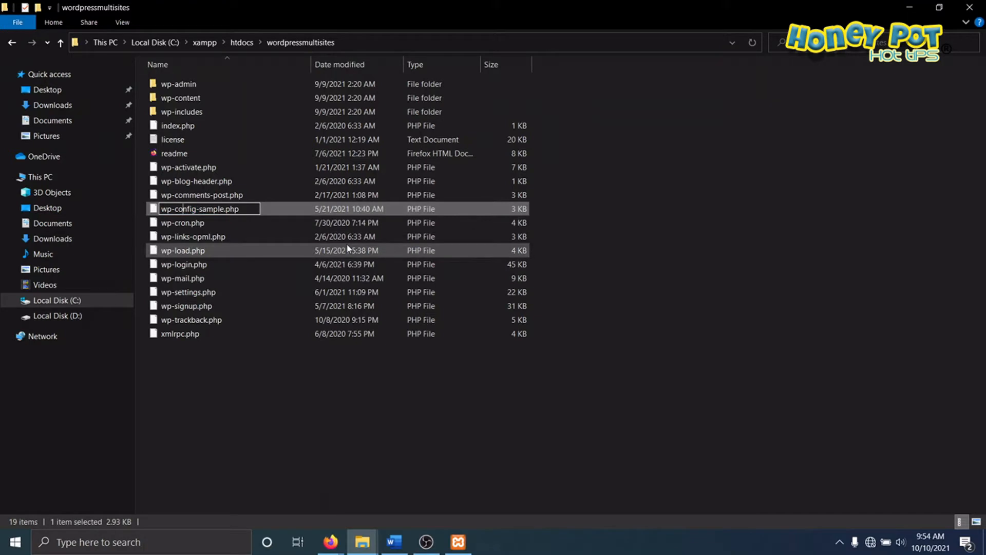
key("Delete")
key("Delete")
key("Delete")
key("Delete")
key("Delete")
key("Delete")
key("Delete")
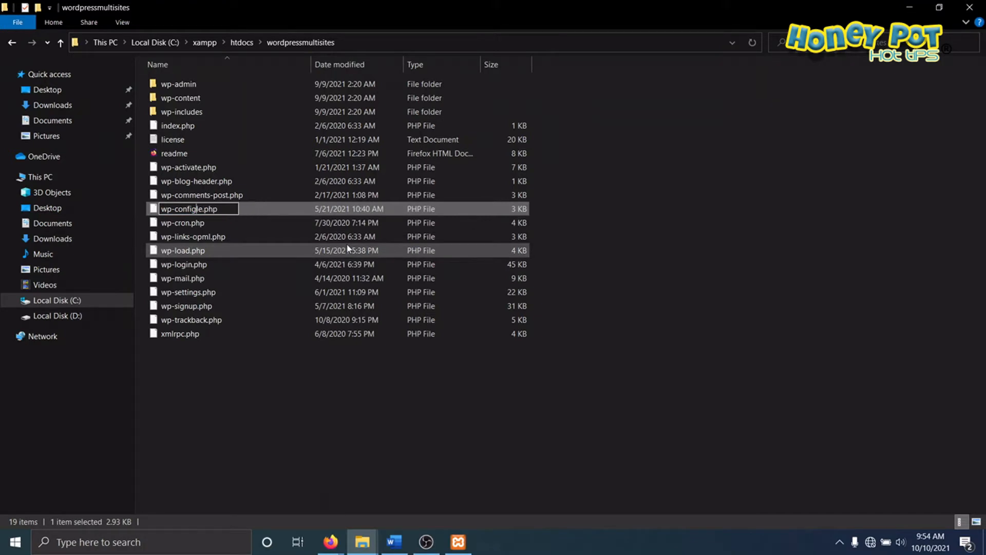
key("Return")
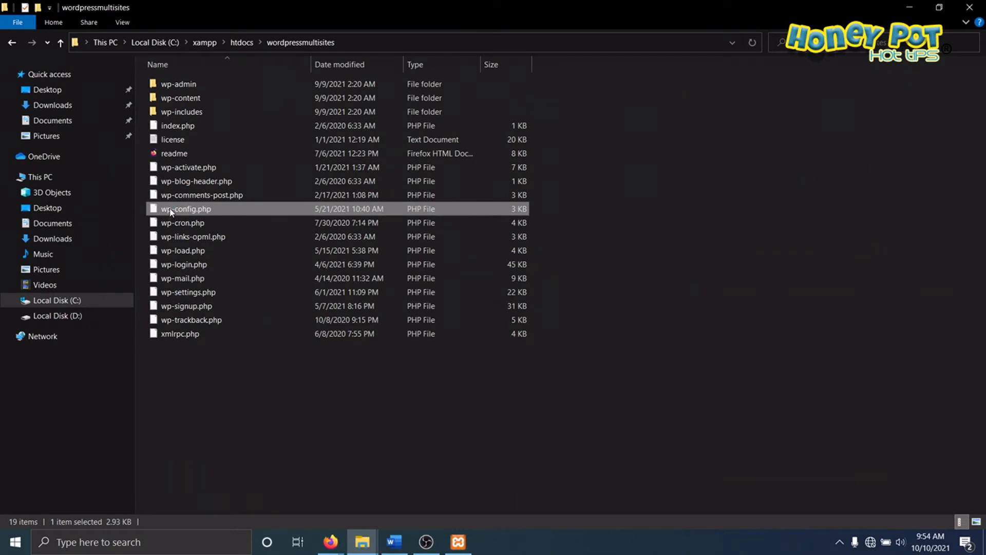
Step: Open wp-config.php in a maximized Notepad window at its MySQL settings section
right_click(171, 212)
left_click(236, 247)
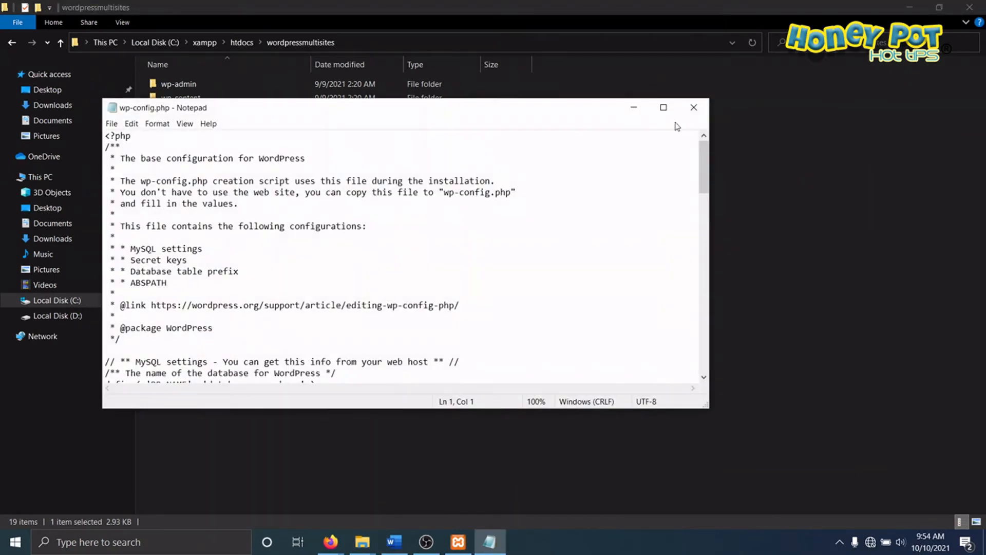
left_click(663, 107)
scroll(196, 283, "down", 2)
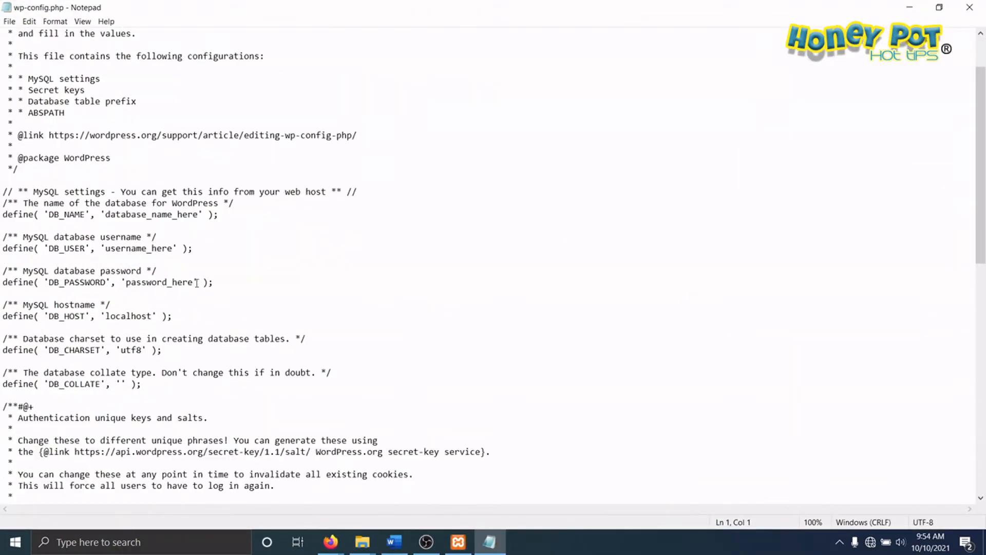
scroll(196, 283, "down", 2)
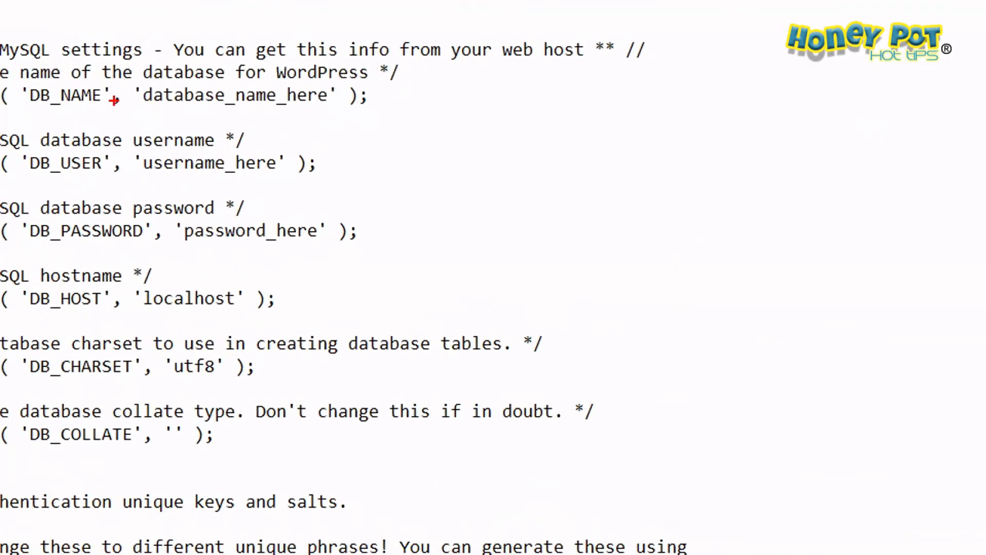
mouse_move(114, 100)
left_mouse_down()
mouse_move(336, 42)
mouse_move(436, 92)
mouse_move(327, 281)
mouse_move(92, 115)
left_mouse_up()
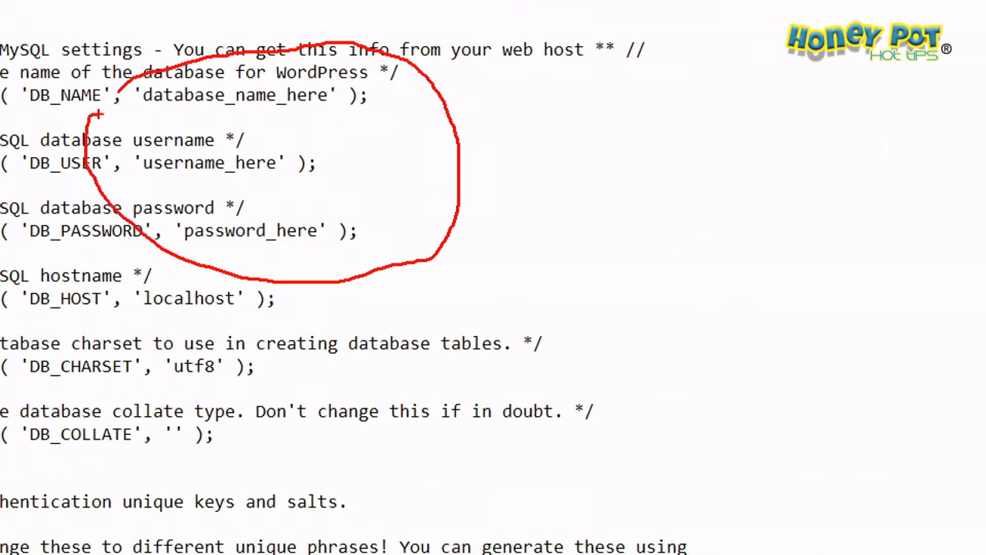
left_click_drag(178, 109, 330, 116)
left_click_drag(177, 174, 313, 175)
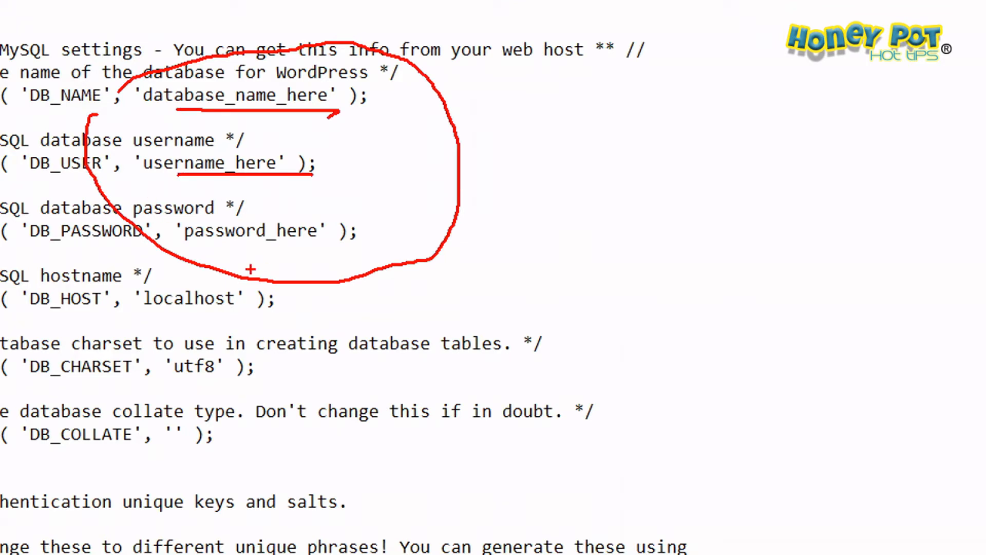
left_click_drag(226, 260, 387, 259)
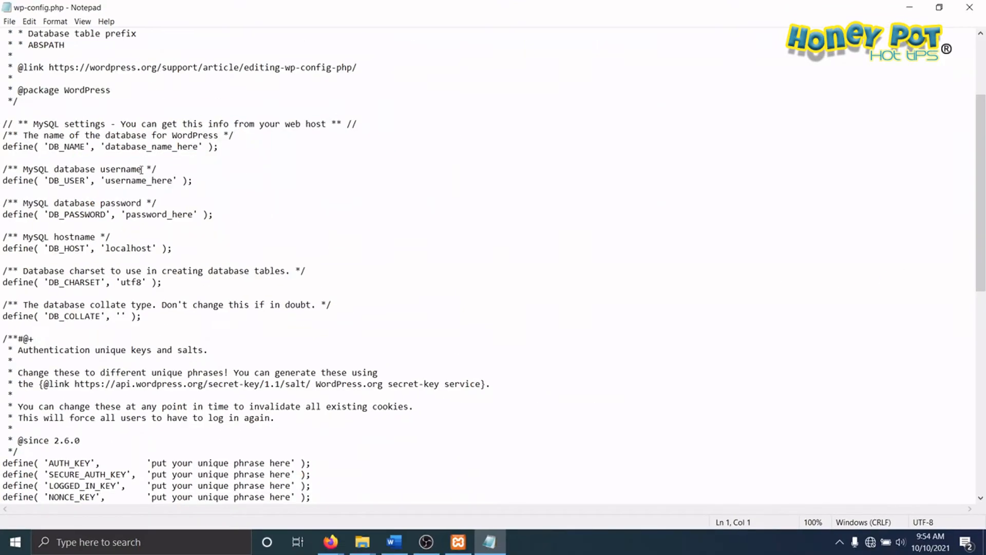
Step: In the MySQL settings, set DB_NAME to wordpressmultisites and DB_USER to root, and empty the DB_PASSWORD value
left_click_drag(105, 146, 199, 146)
right_click(199, 147)
left_click(214, 194)
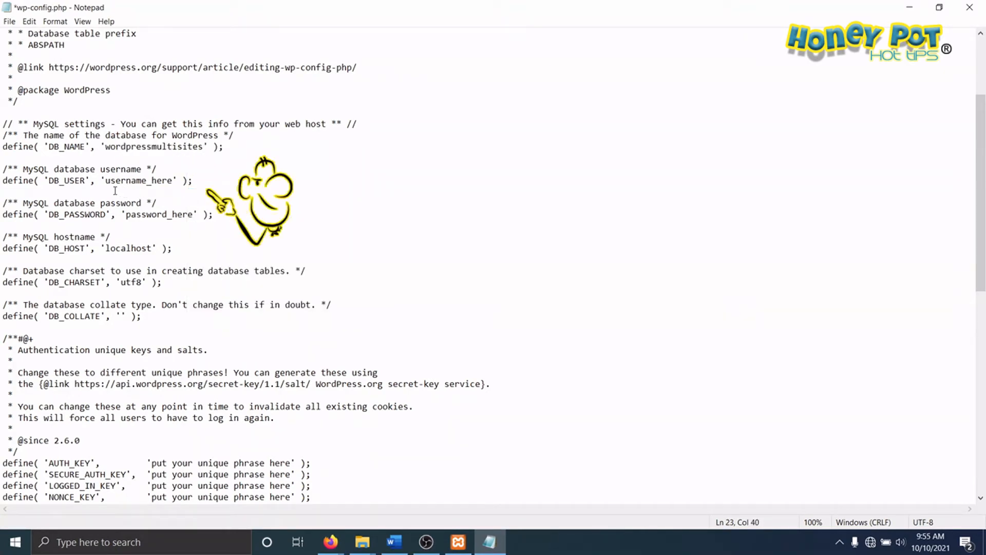
left_click_drag(106, 181, 173, 181)
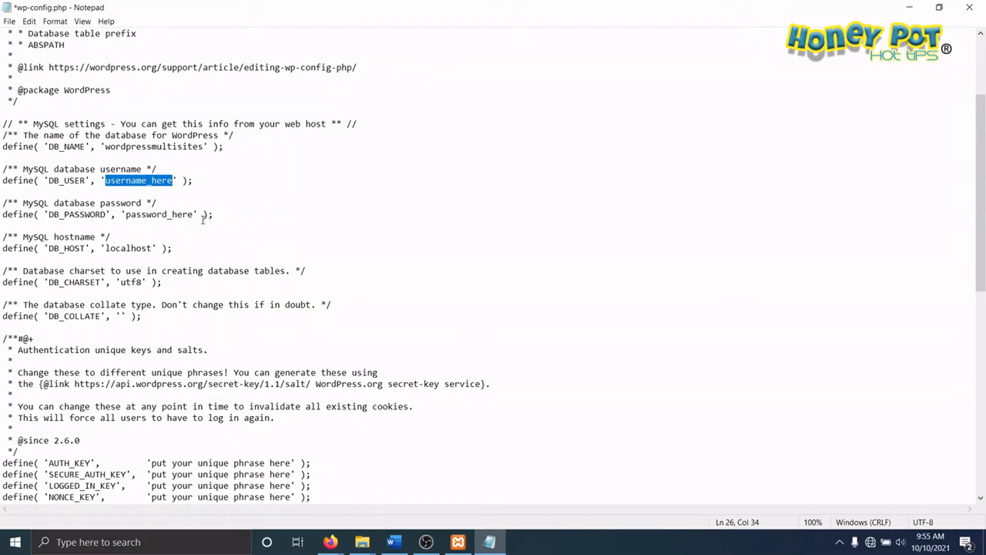
type("root")
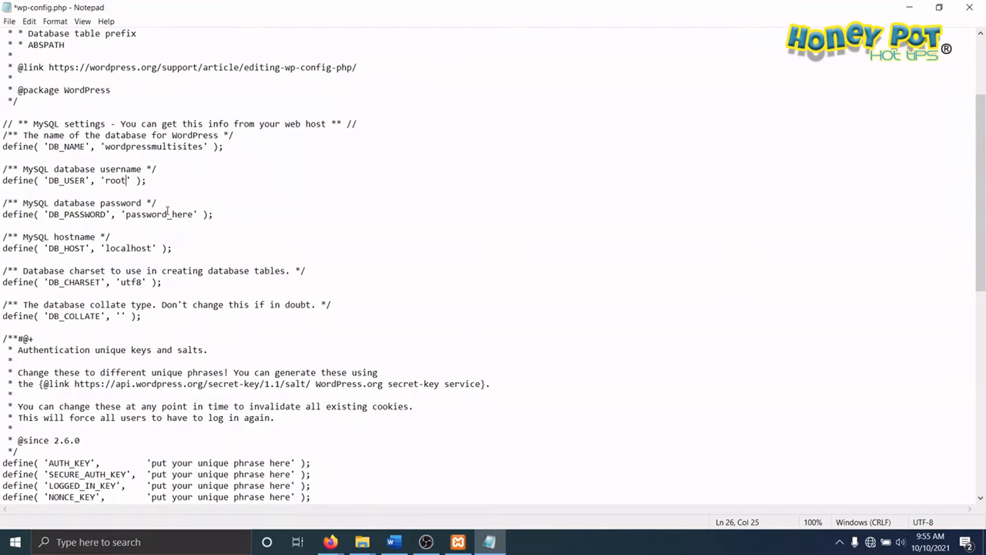
left_click_drag(127, 214, 191, 218)
key("BackSpace")
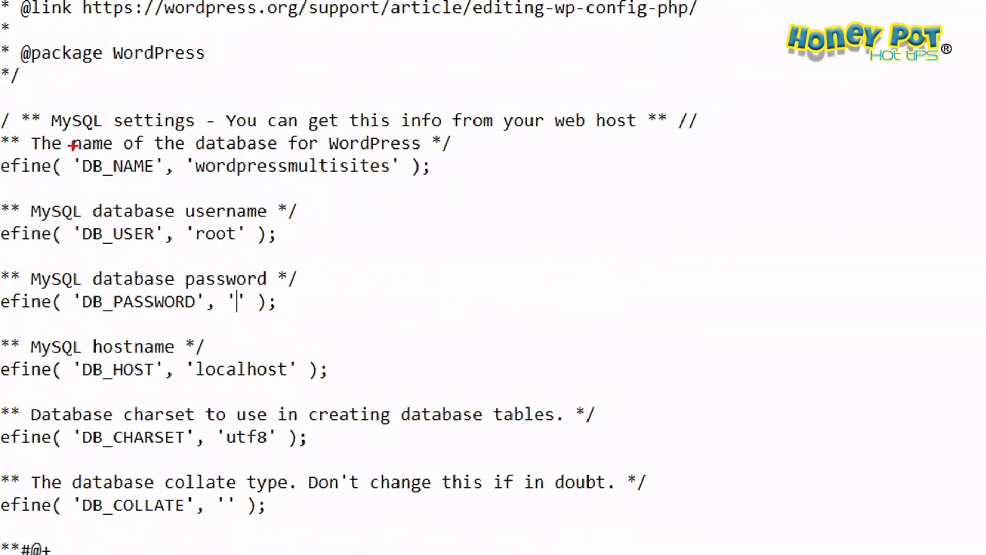
Step: Save wp-config.php with the edited database settings and close the file
left_click_drag(202, 178, 403, 190)
left_click_drag(196, 246, 239, 246)
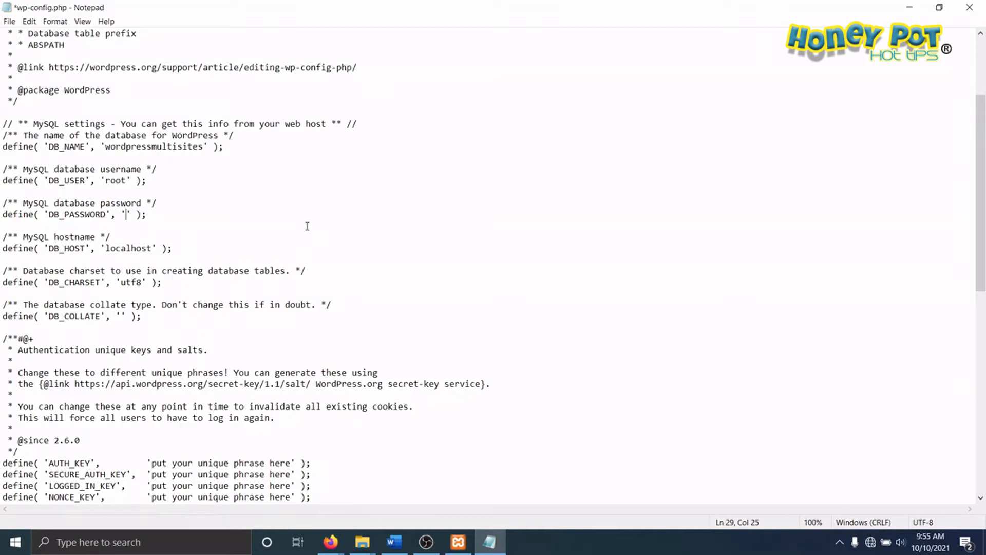
left_click(8, 22)
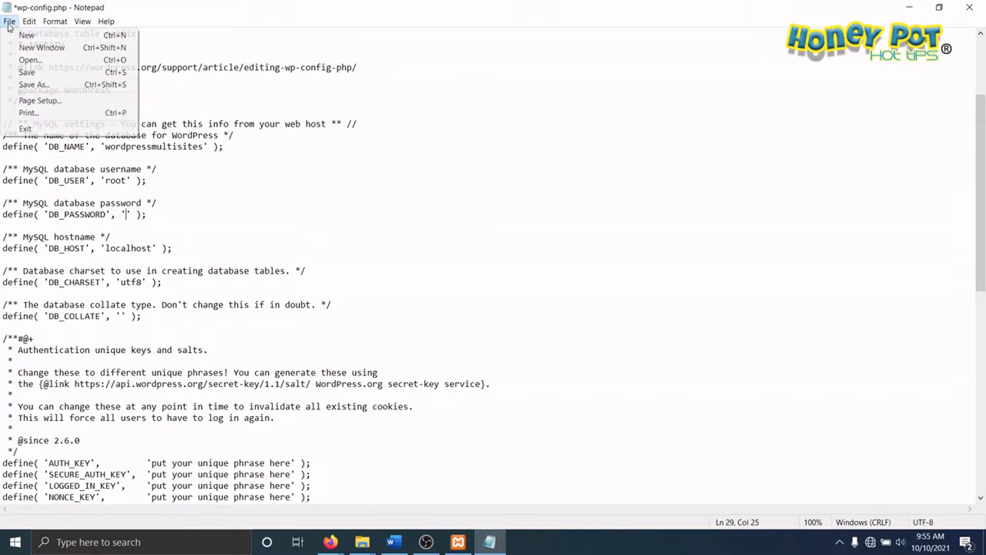
left_click(27, 72)
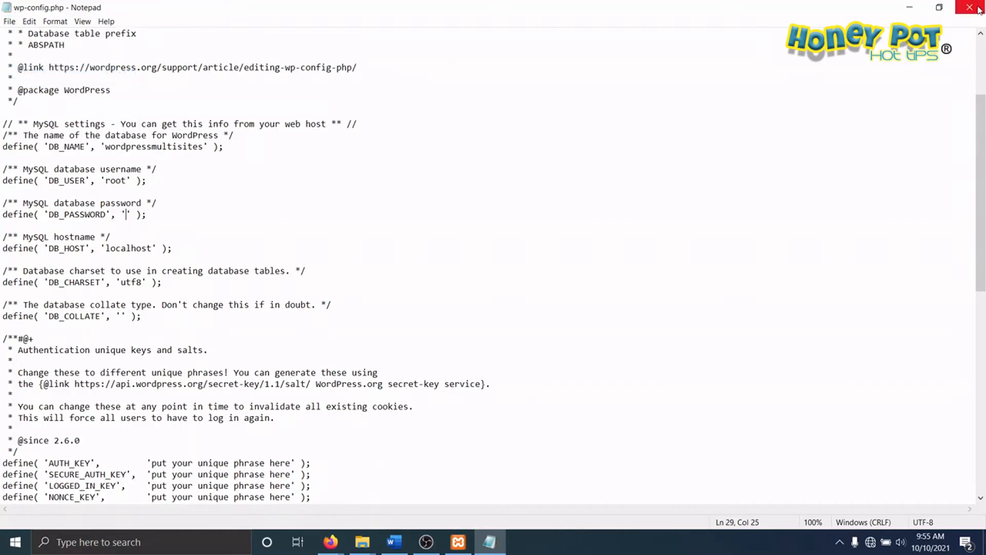
left_click(969, 7)
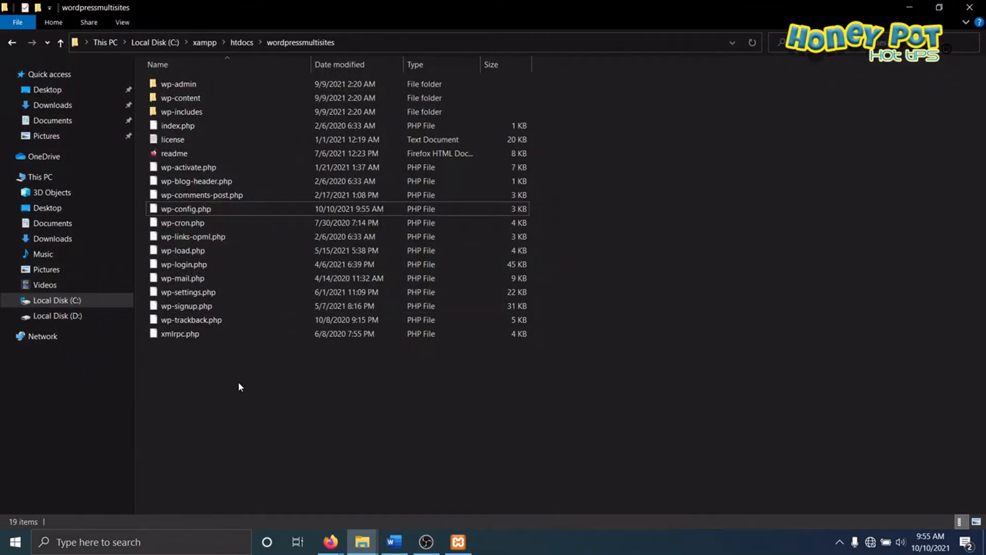
Step: Switch to the blank Firefox window and enter the address localhost/wordpressmultisites
mouse_move(331, 542)
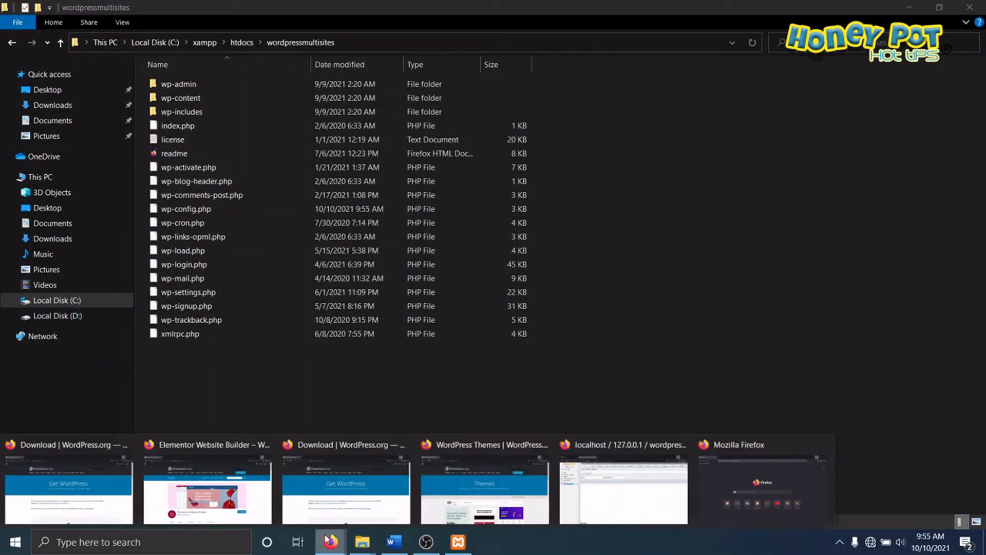
left_click(731, 463)
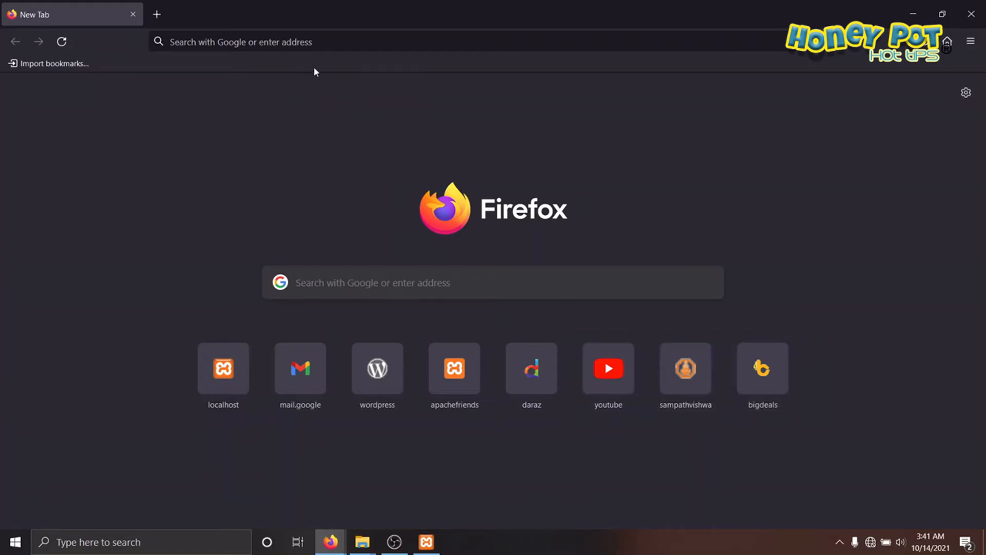
left_click(306, 42)
left_click(306, 42)
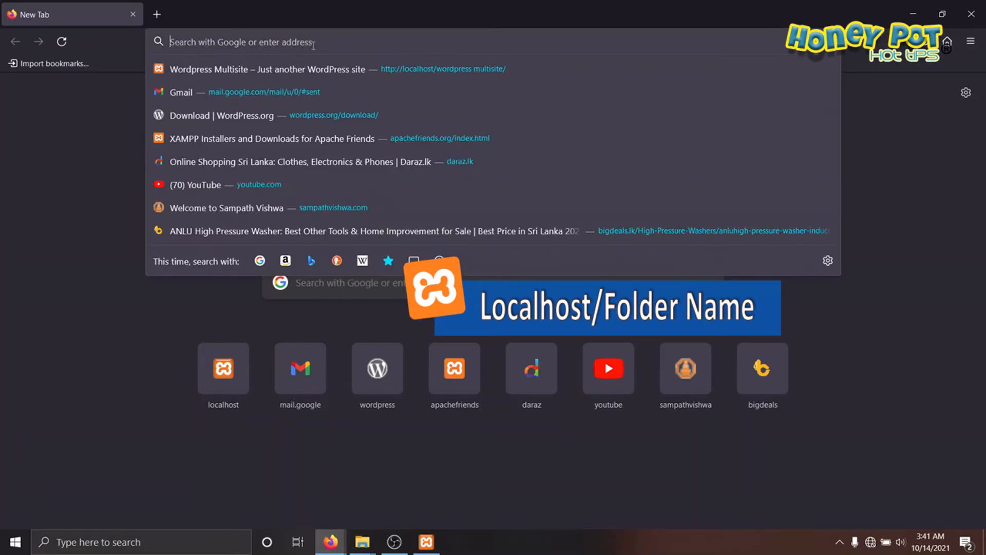
type("localh")
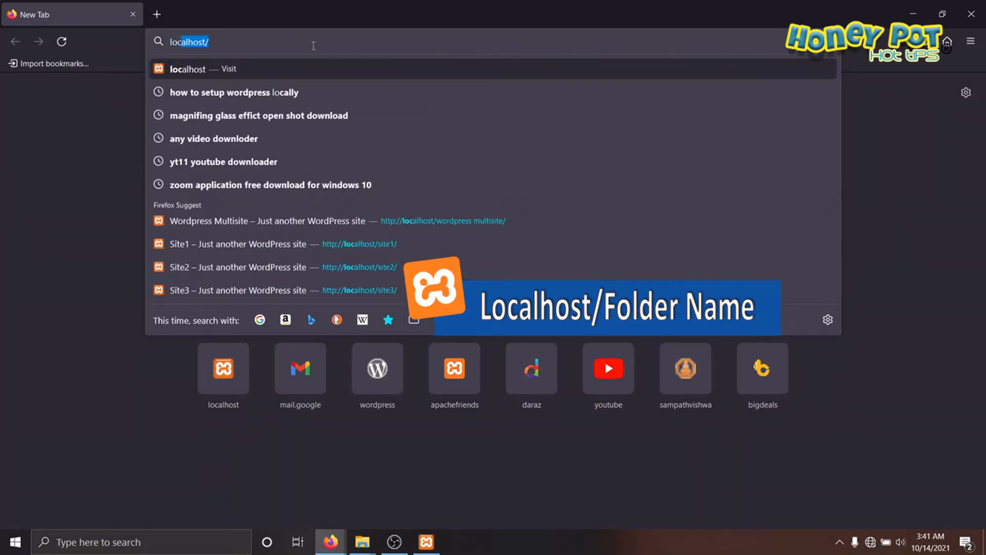
type("ost")
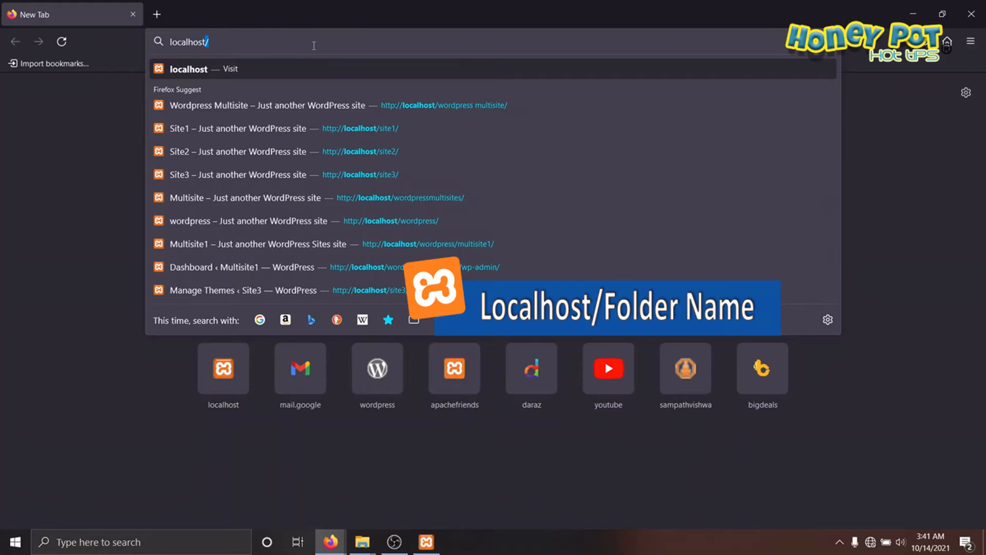
type("/")
type("wordp")
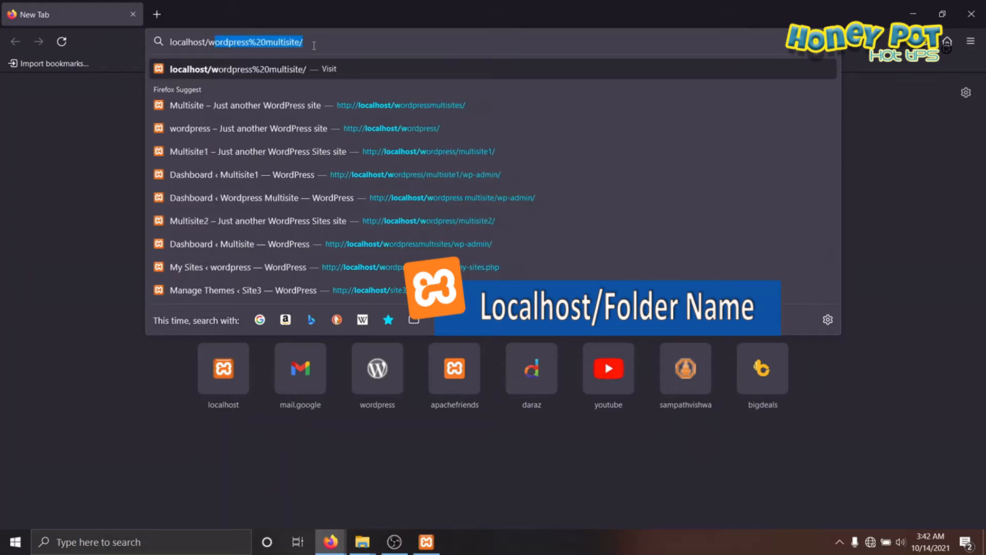
type("ress")
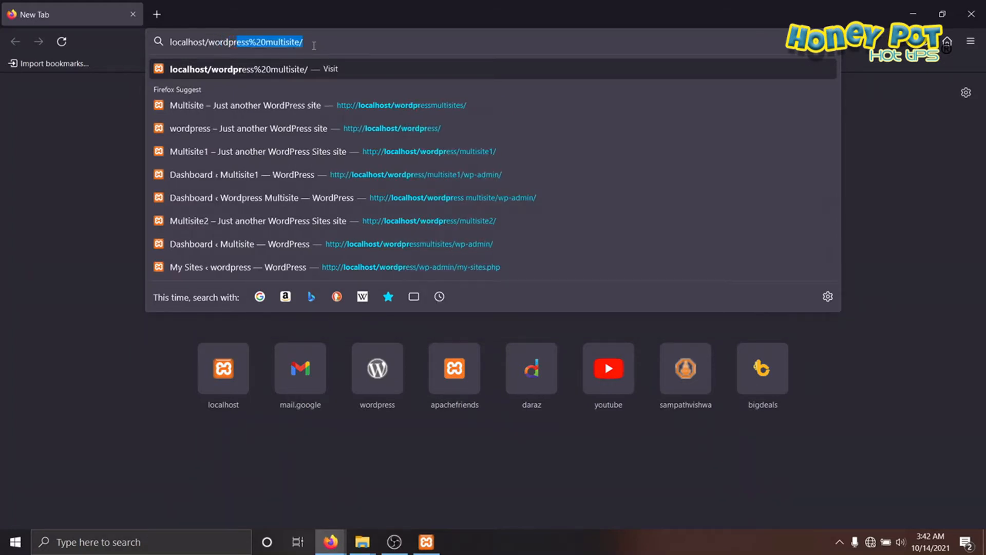
key("BackSpace")
type("multi")
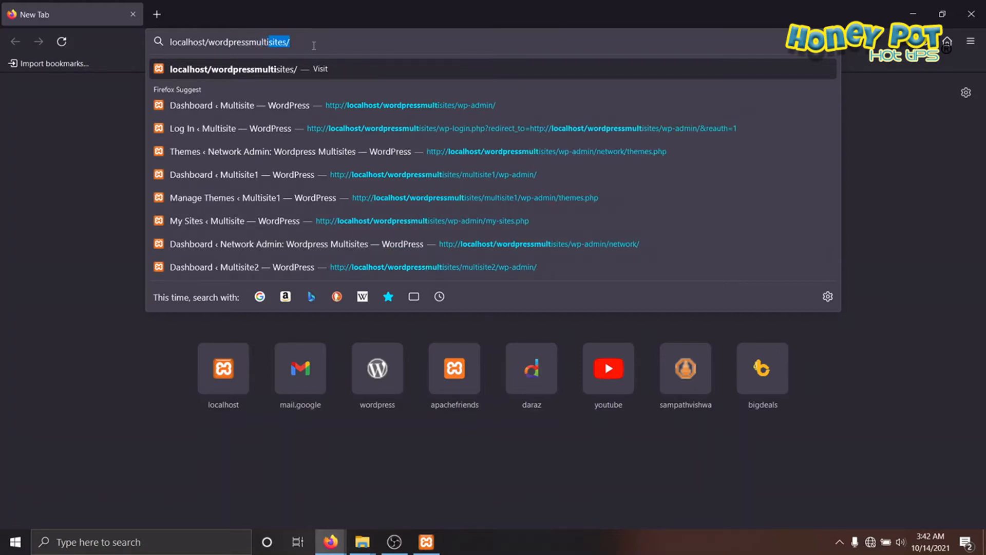
type("sites")
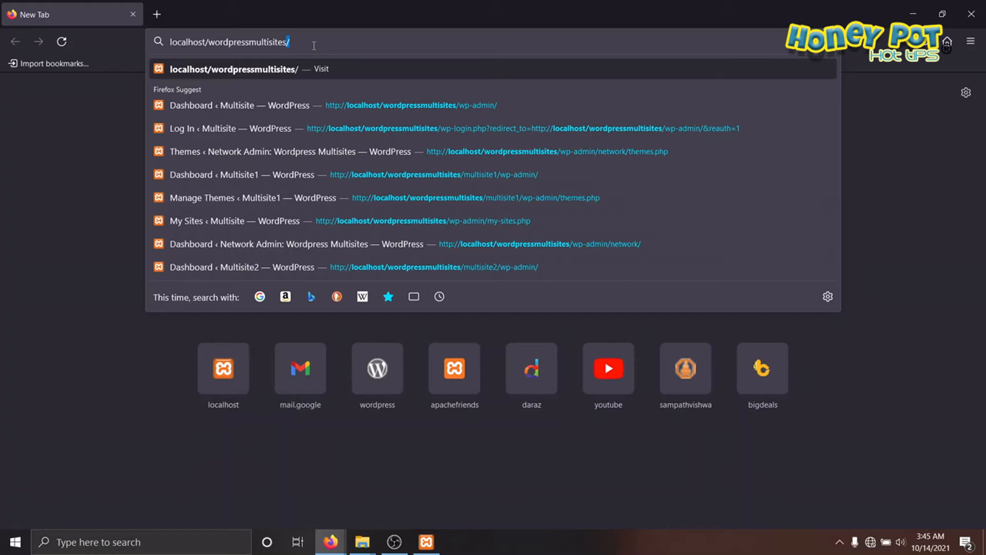
type("wp-")
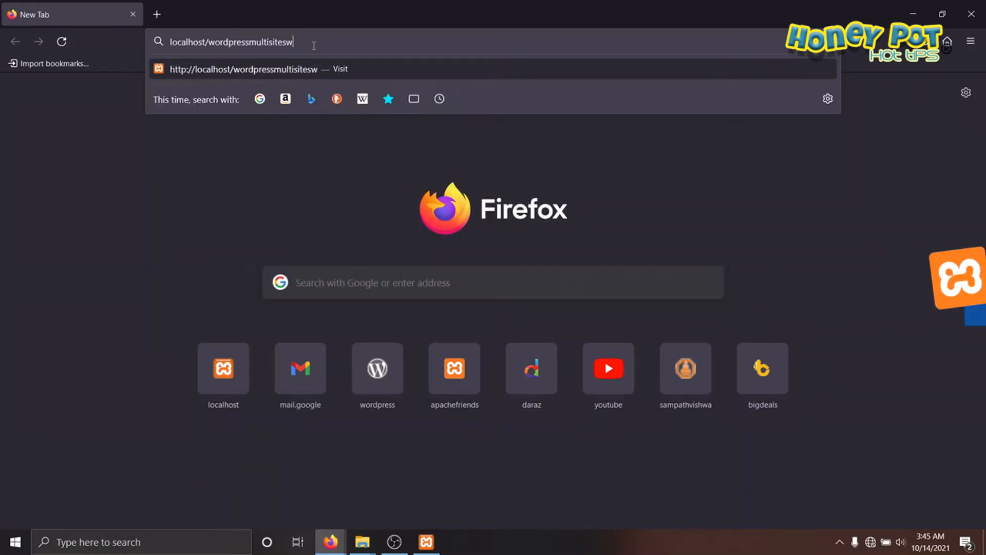
key("BackSpace")
key("BackSpace")
key("BackSpace")
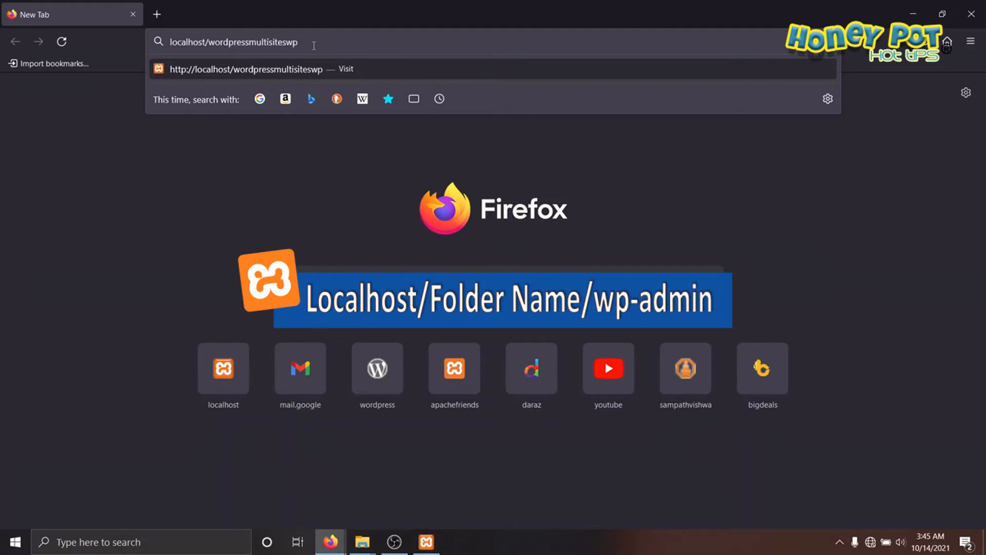
type("/")
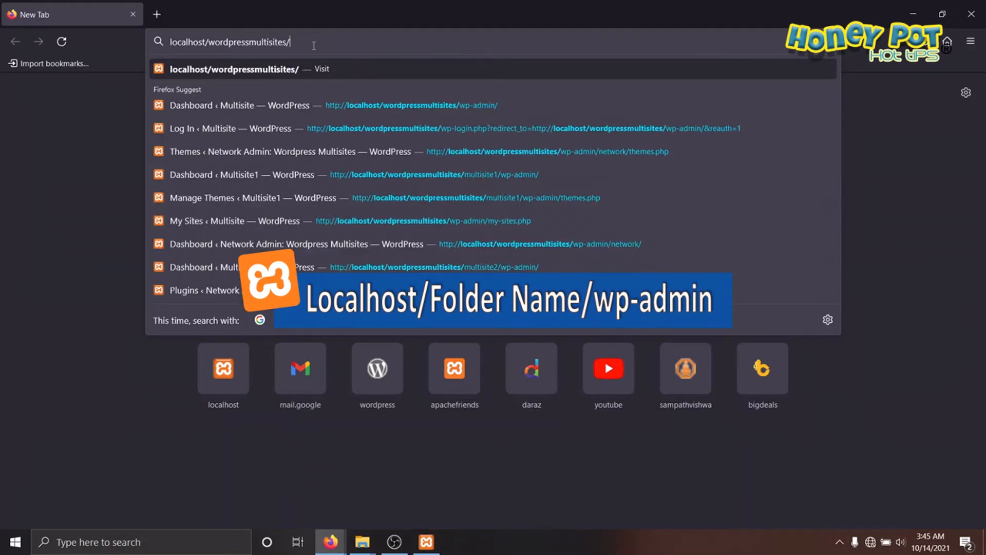
type("wp-adm")
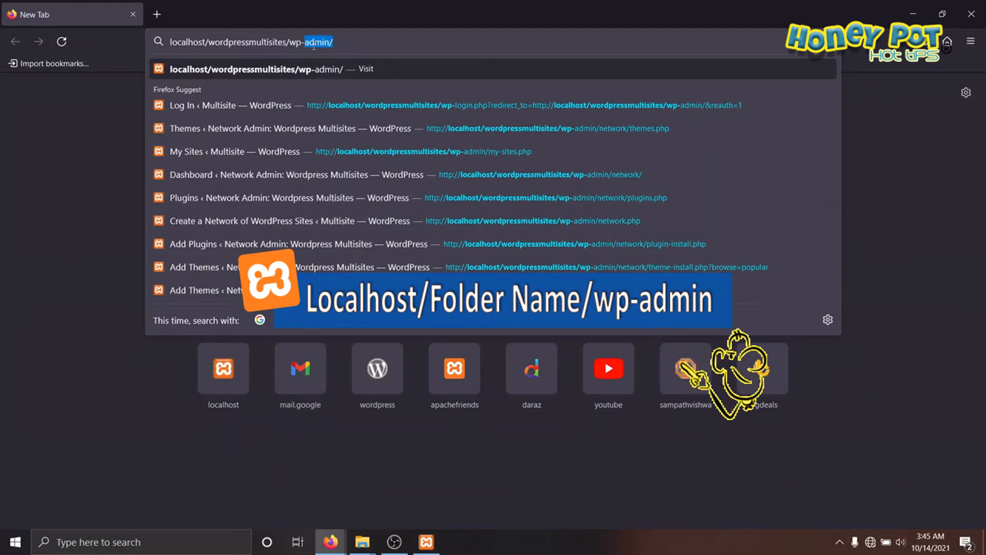
type("in")
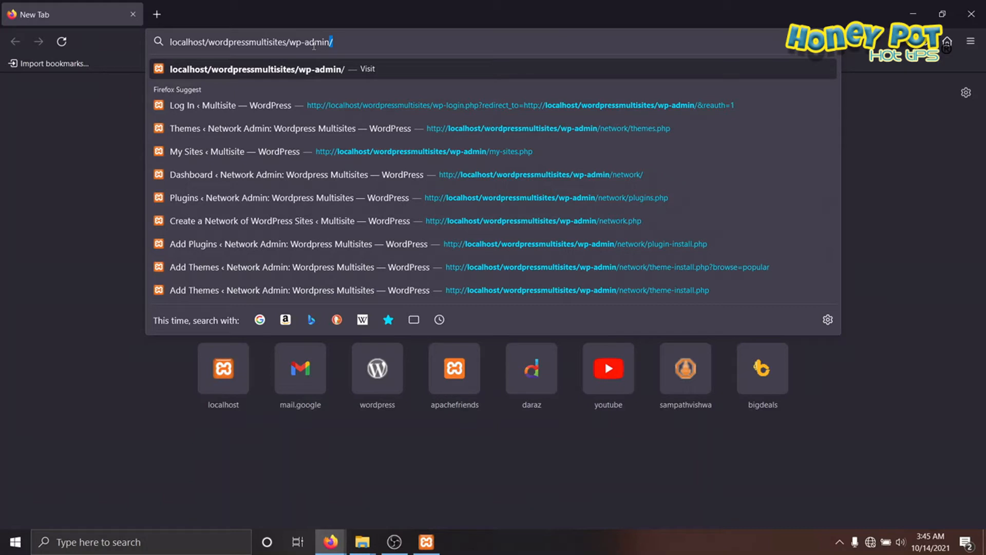
key("BackSpace")
key("BackSpace")
key("BackSpace")
key("BackSpace")
key("BackSpace")
key("BackSpace")
key("BackSpace")
key("BackSpace")
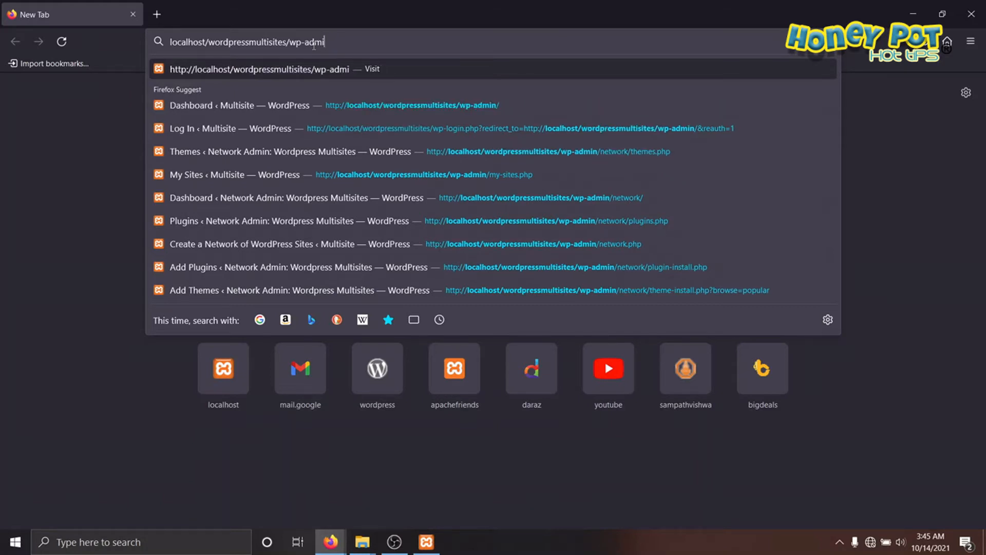
key("BackSpace")
key("BackSpace")
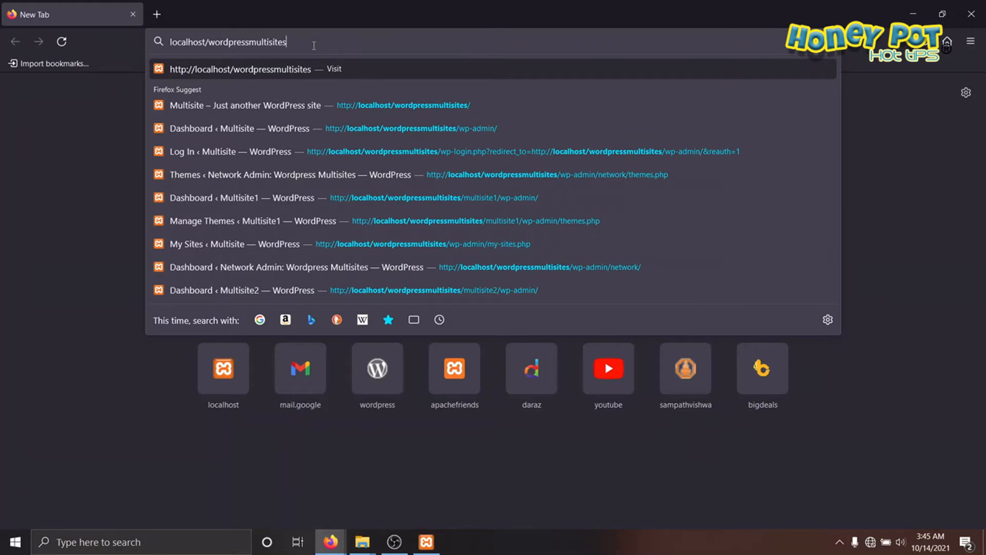
Step: Load the entered address and set the Site Title in the WordPress installation form to Multisite
key("Return")
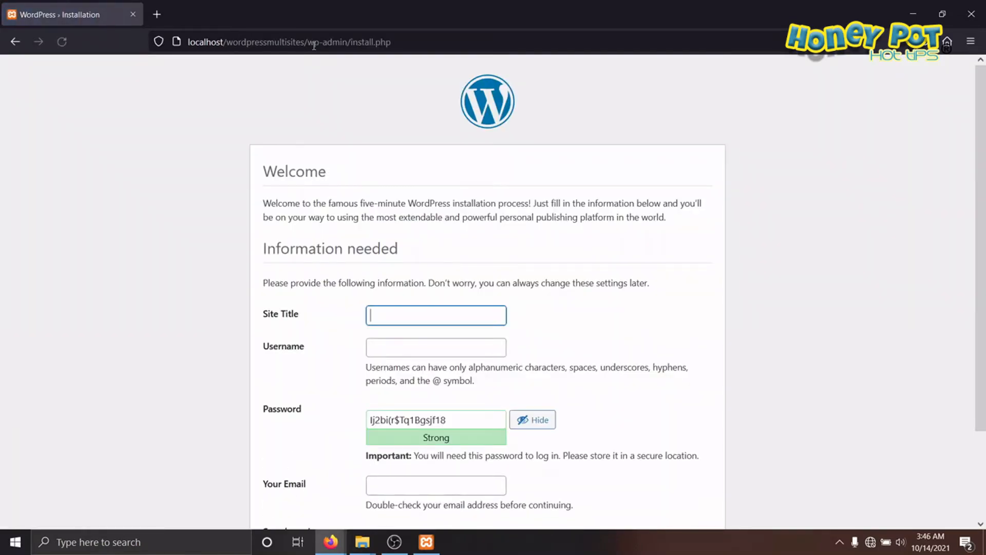
scroll(400, 208, "down", 2)
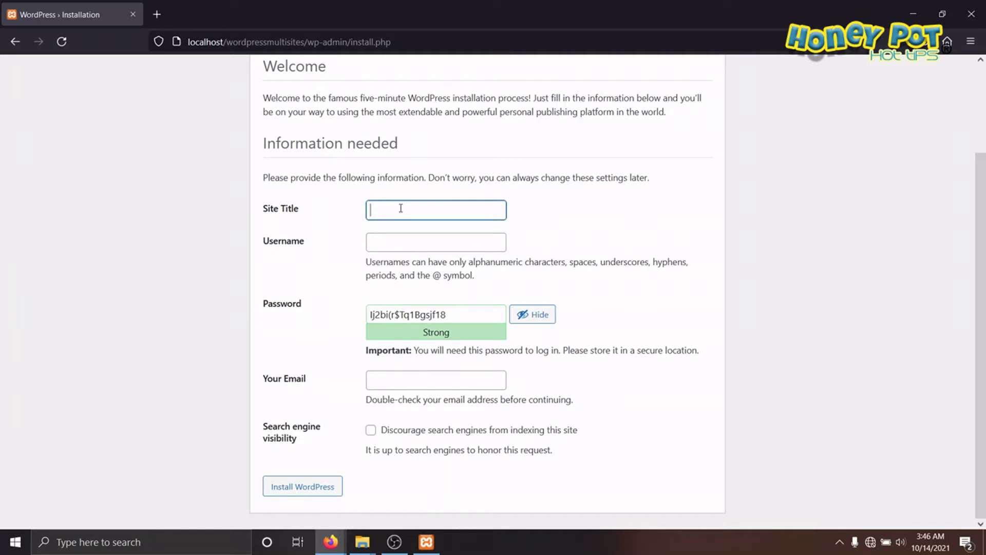
left_click(400, 208)
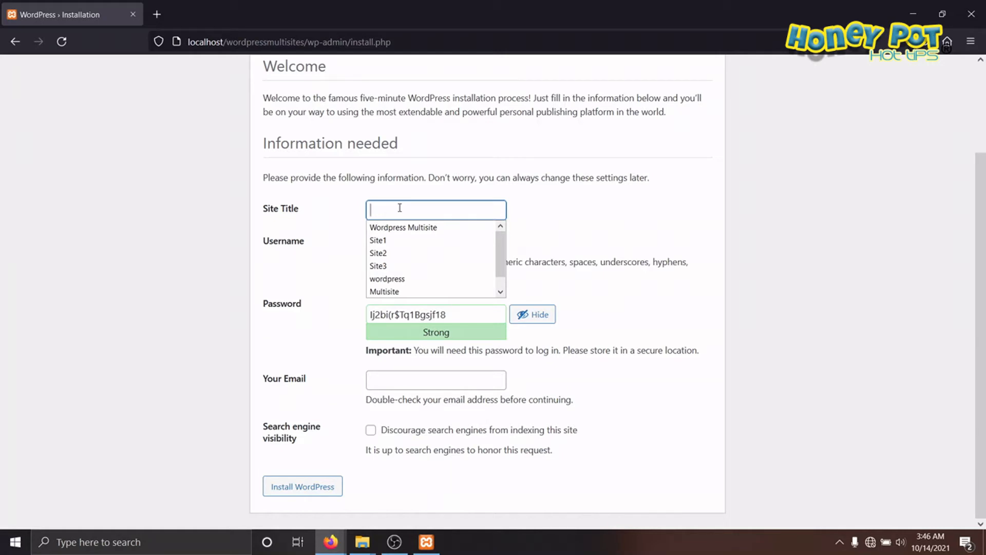
type("M")
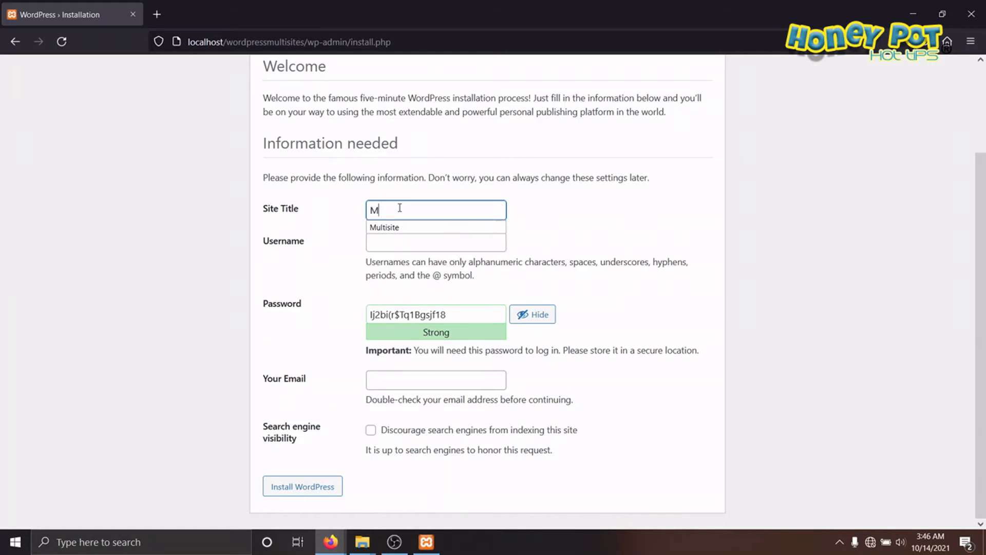
type("ulti")
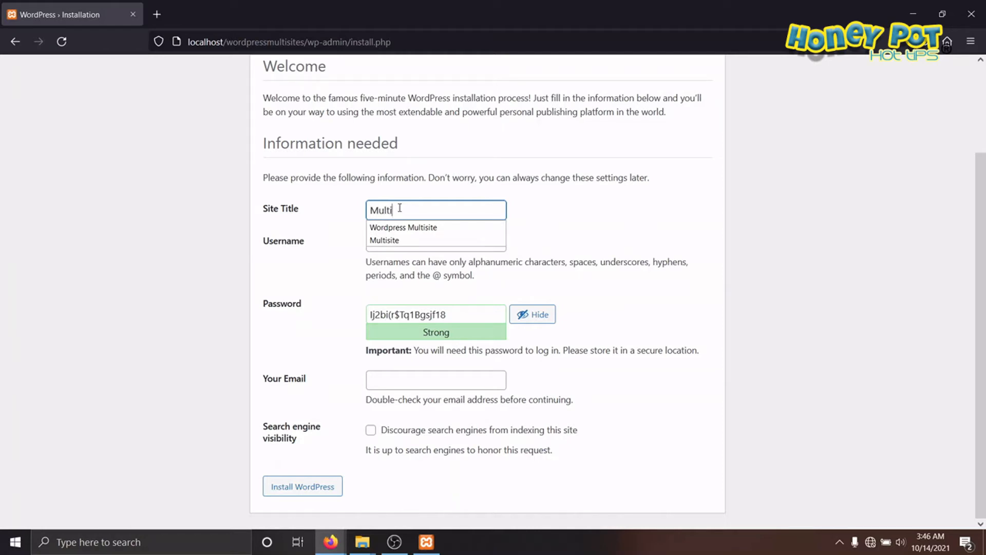
type("site")
left_click(565, 243)
Step: Set the Username to admin, hide the generated password and replace it with the chosen account password
left_click(440, 247)
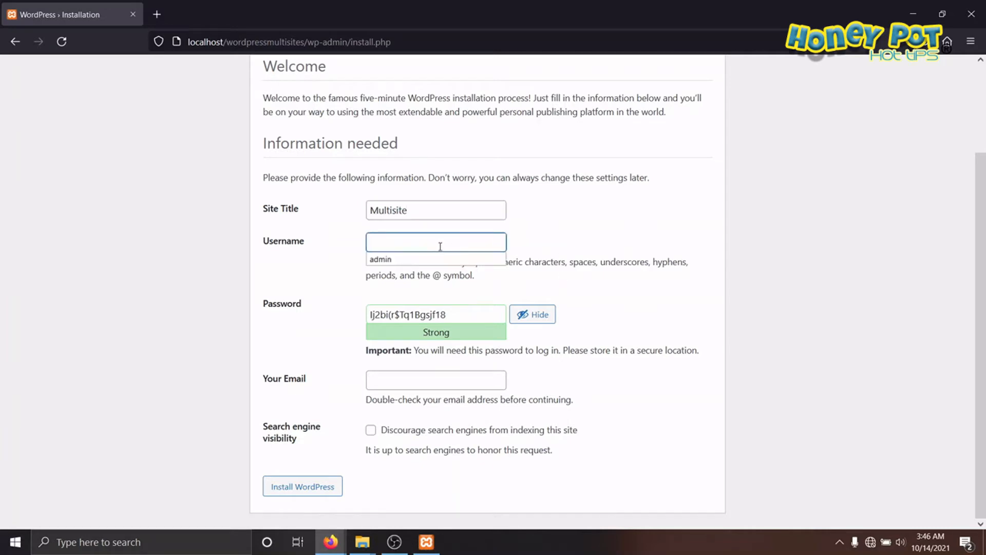
type("admin")
left_click(536, 321)
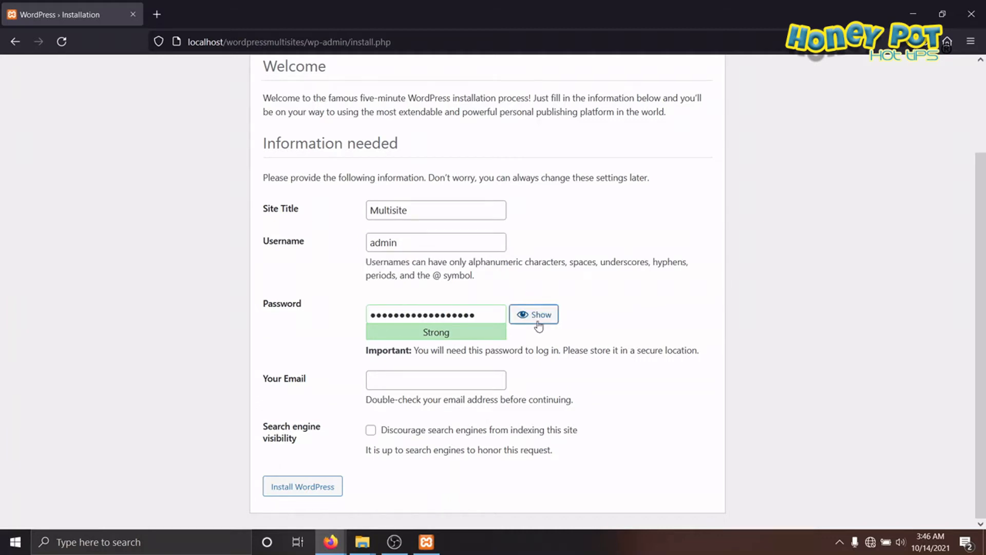
double_click(490, 314)
type("••••")
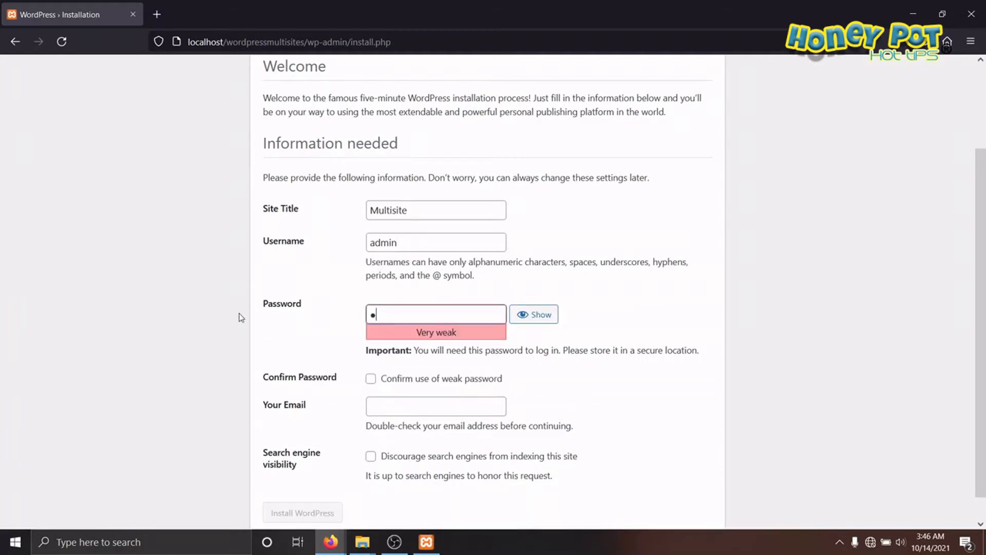
type("•")
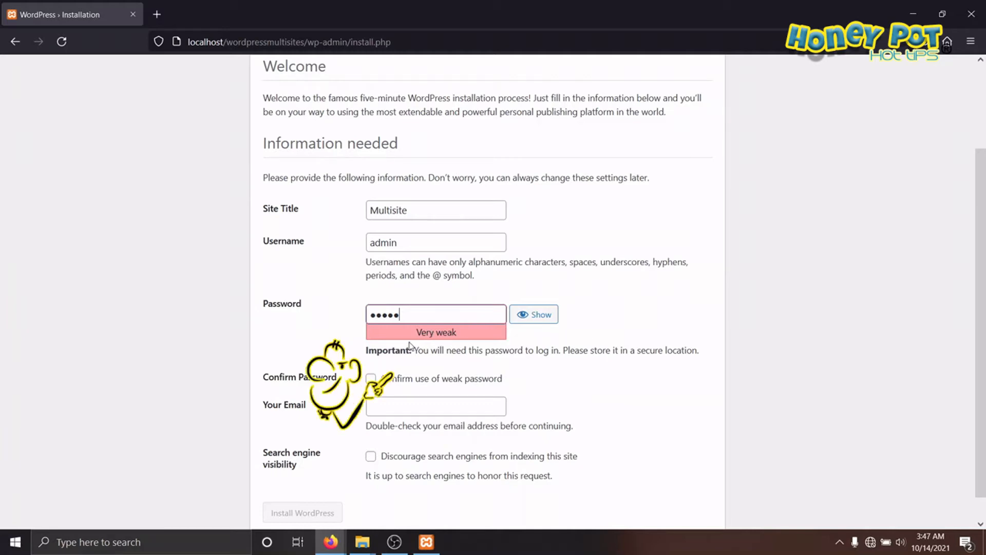
Step: Confirm the use of the weak password and paste the contact's e-mail into the Your Email field
left_click(369, 380)
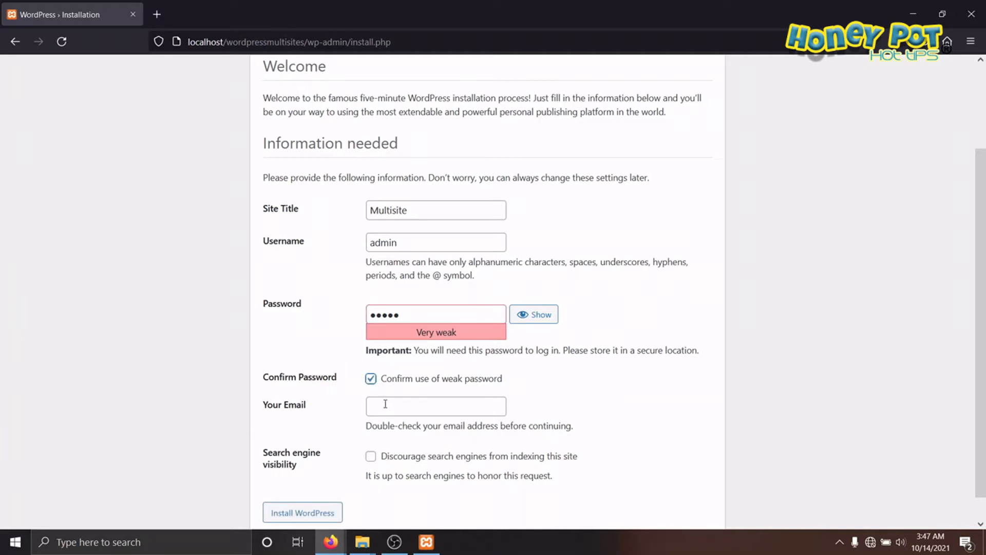
left_click(406, 406)
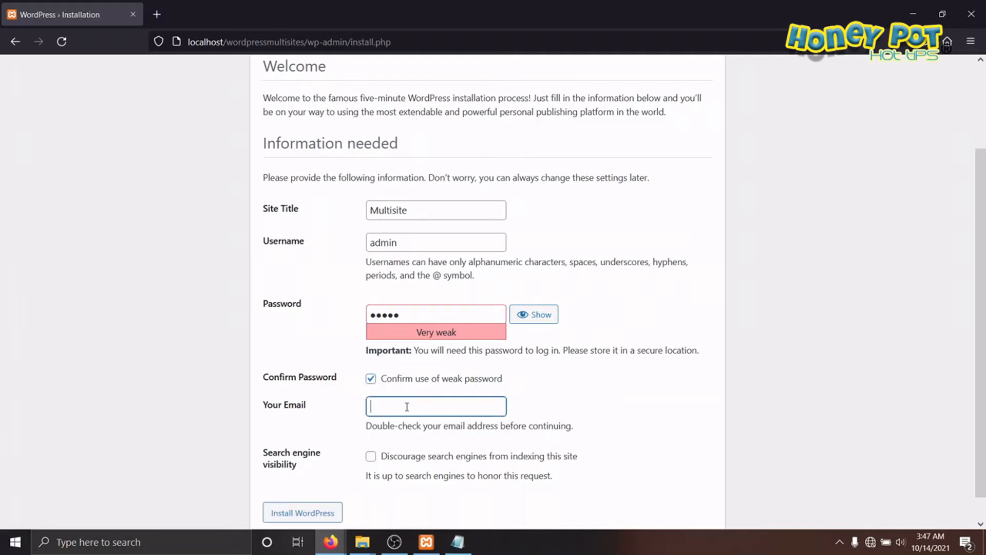
right_click(407, 406)
left_click(426, 330)
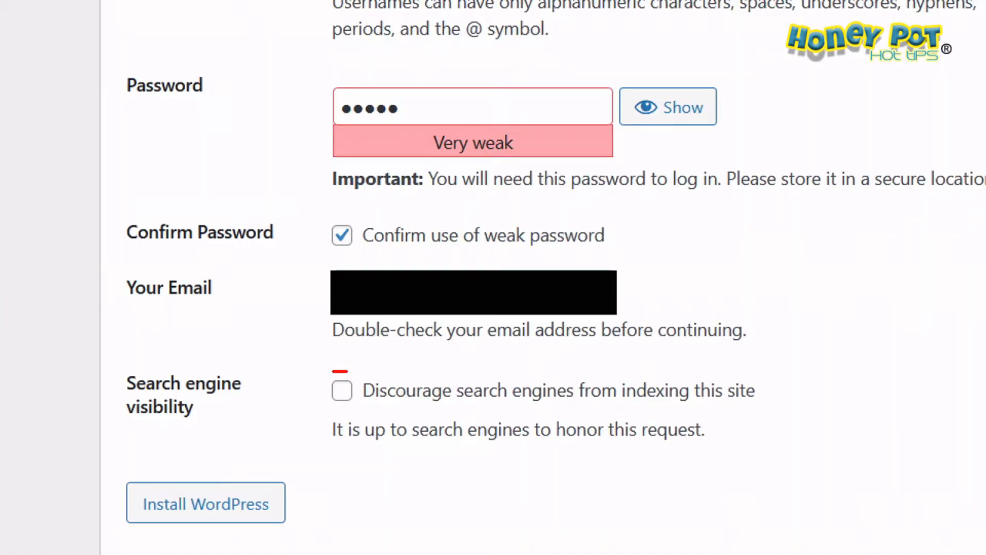
Step: Run the WordPress installation with search engine discouragement left unchecked
mouse_move(331, 371)
left_mouse_down()
mouse_move(312, 422)
mouse_move(383, 383)
mouse_move(358, 362)
left_mouse_up()
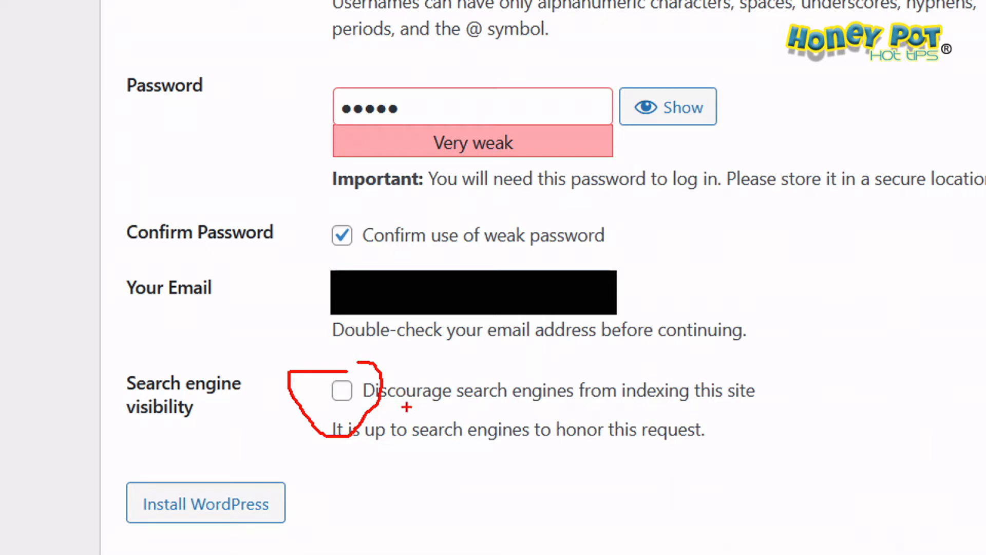
left_click_drag(415, 408, 726, 407)
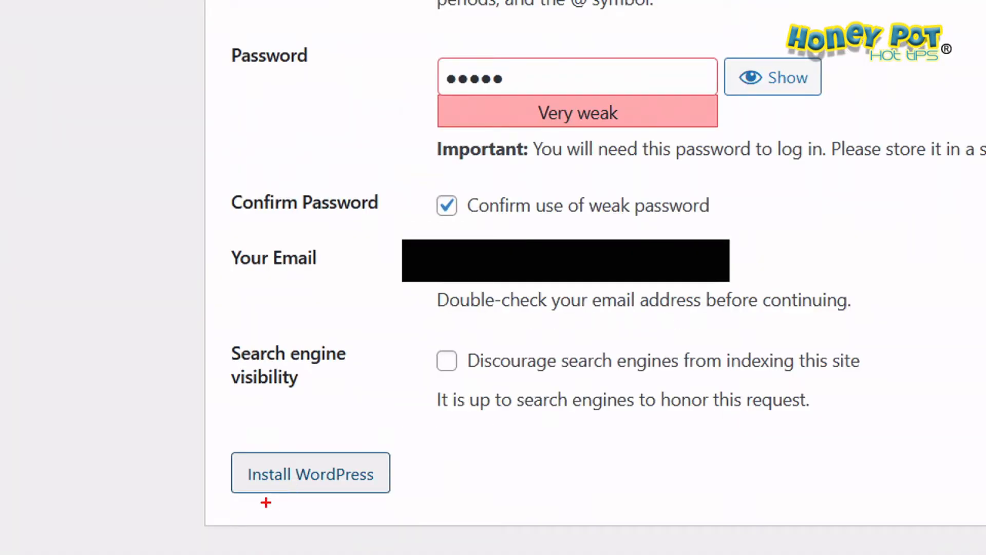
left_click_drag(268, 500, 349, 500)
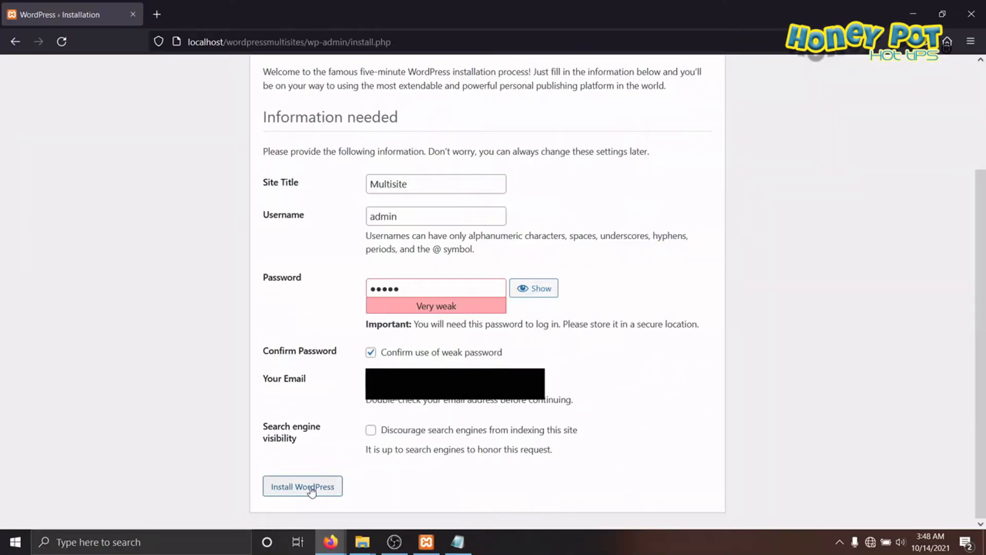
left_click(312, 491)
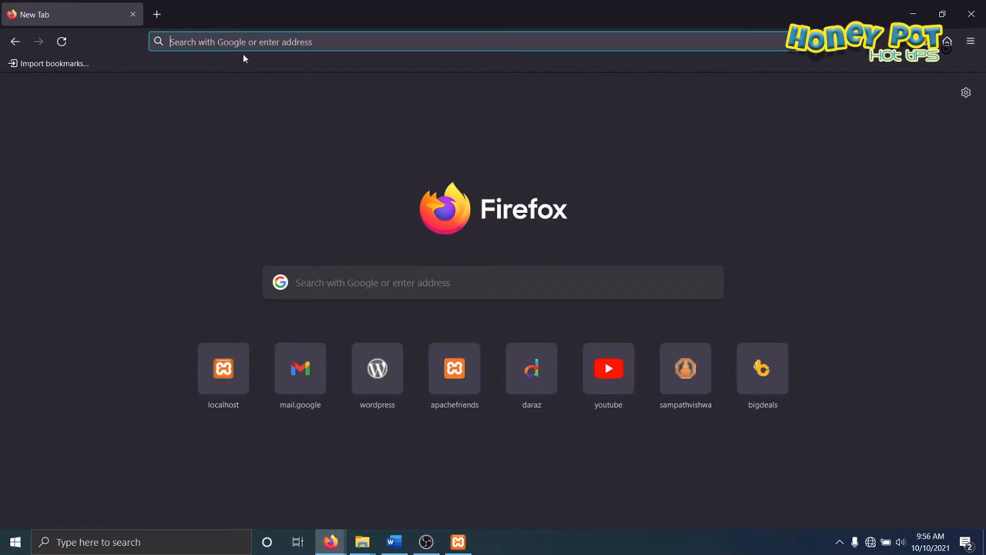
Step: Load the installed site at localhost/wordpressmultisites in the browser
left_click(232, 43)
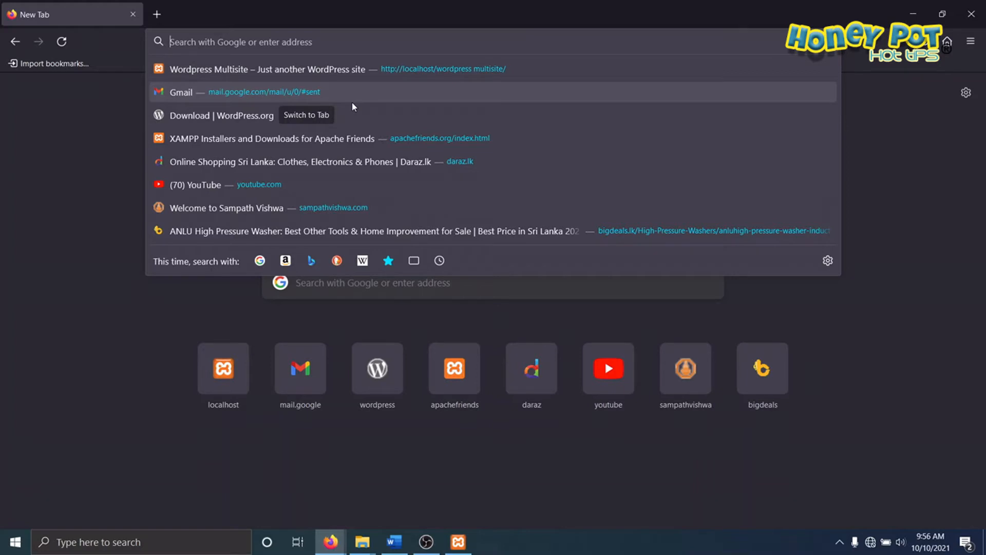
type("loc")
type("host")
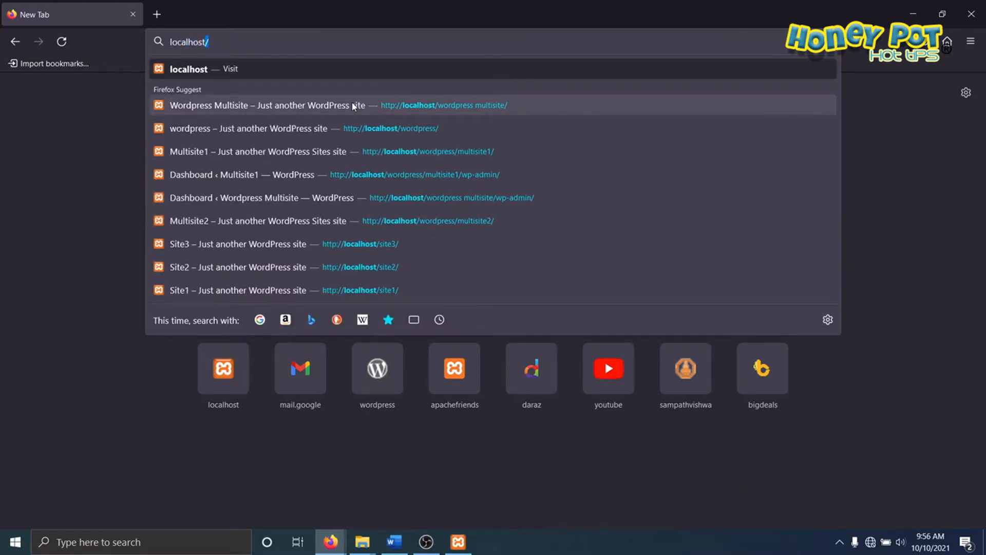
type("/")
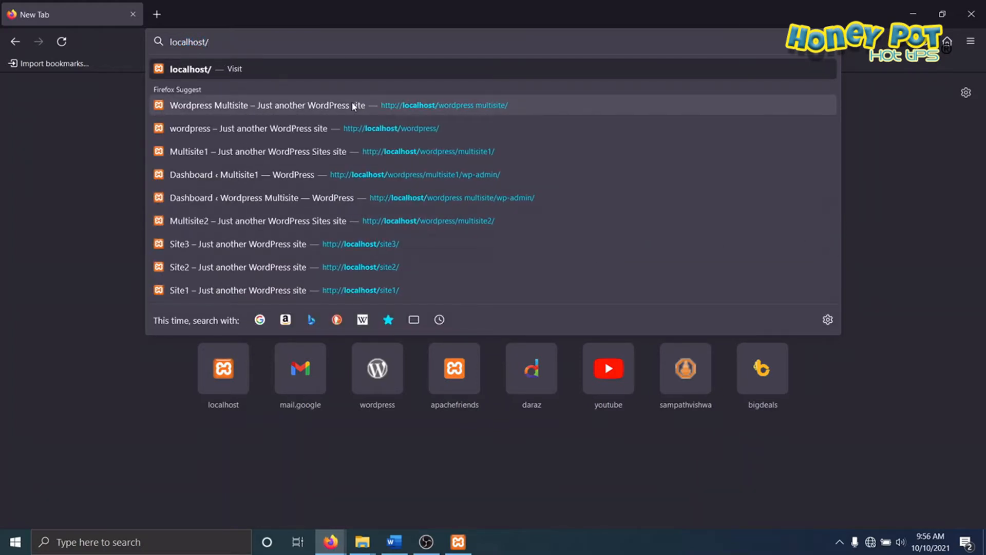
right_click(243, 41)
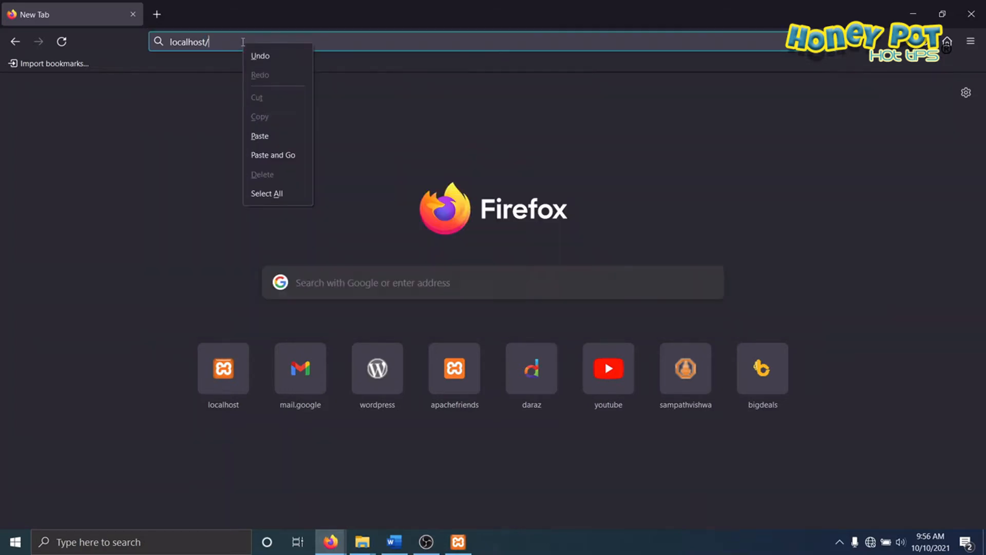
left_click(264, 134)
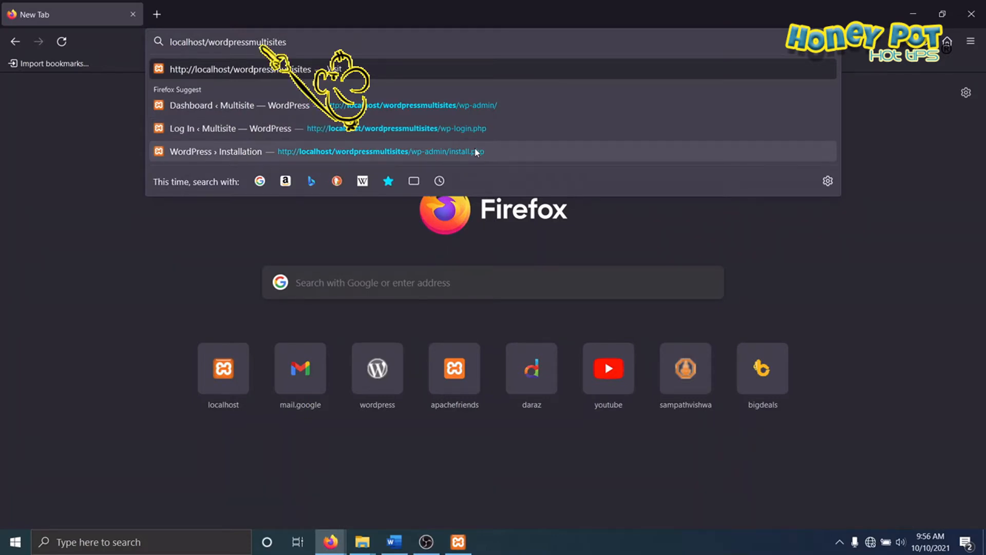
key("Return")
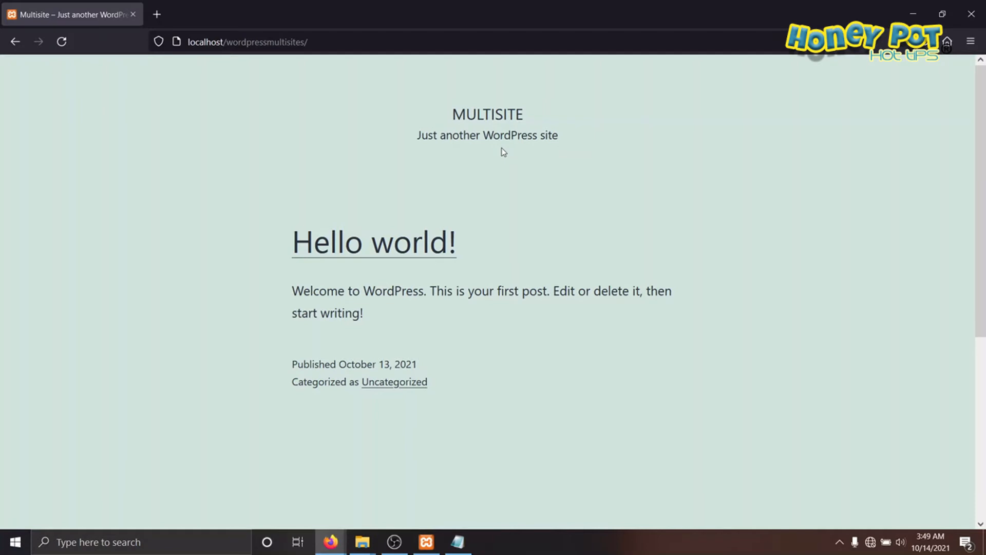
mouse_move(474, 90)
left_mouse_down()
mouse_move(405, 126)
mouse_move(509, 100)
left_mouse_up()
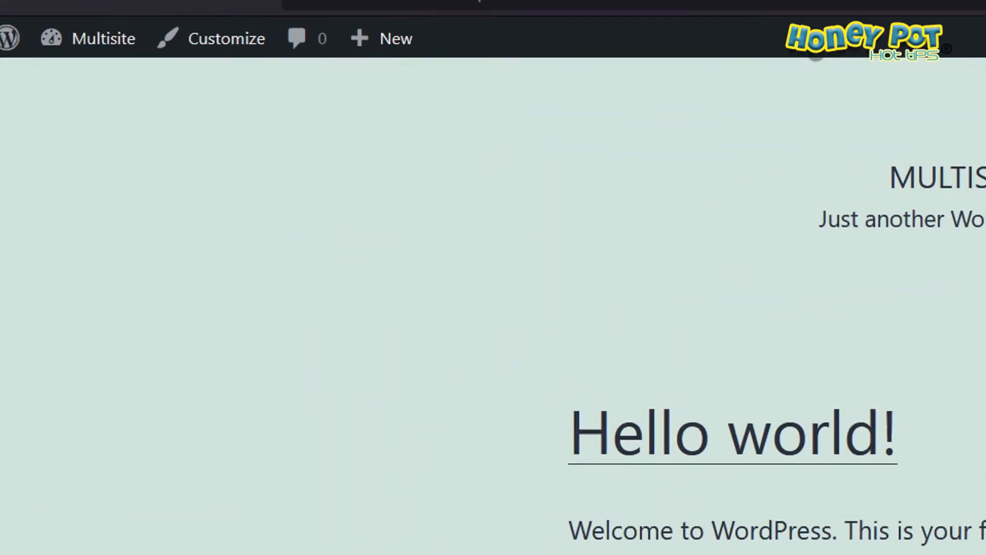
mouse_move(84, 154)
left_mouse_down()
mouse_move(128, 78)
mouse_move(90, 157)
left_mouse_up()
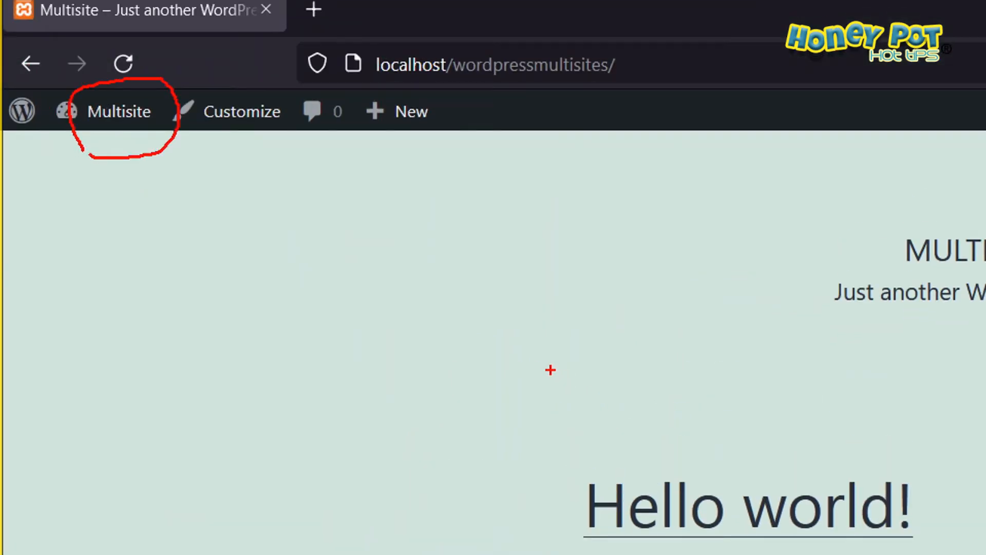
key("Escape")
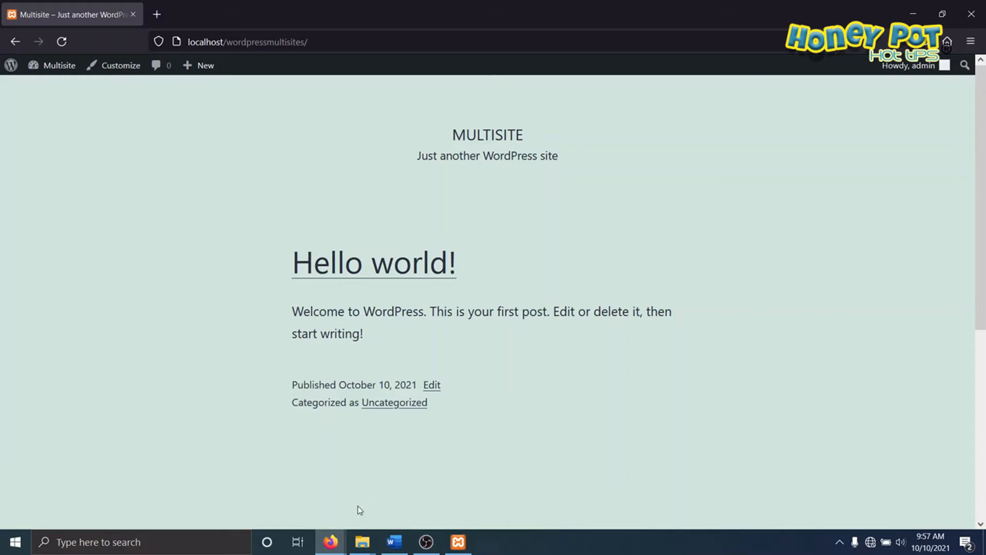
Step: Switch to the wordpressmultisites folder in File Explorer and open wp-config.php for editing in a maximized Notepad window
mouse_move(364, 540)
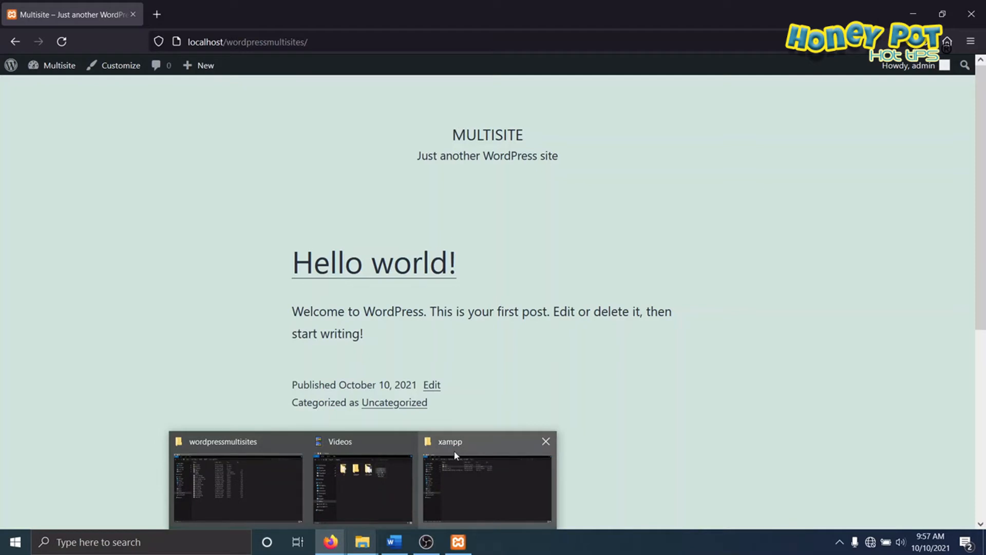
left_click(263, 442)
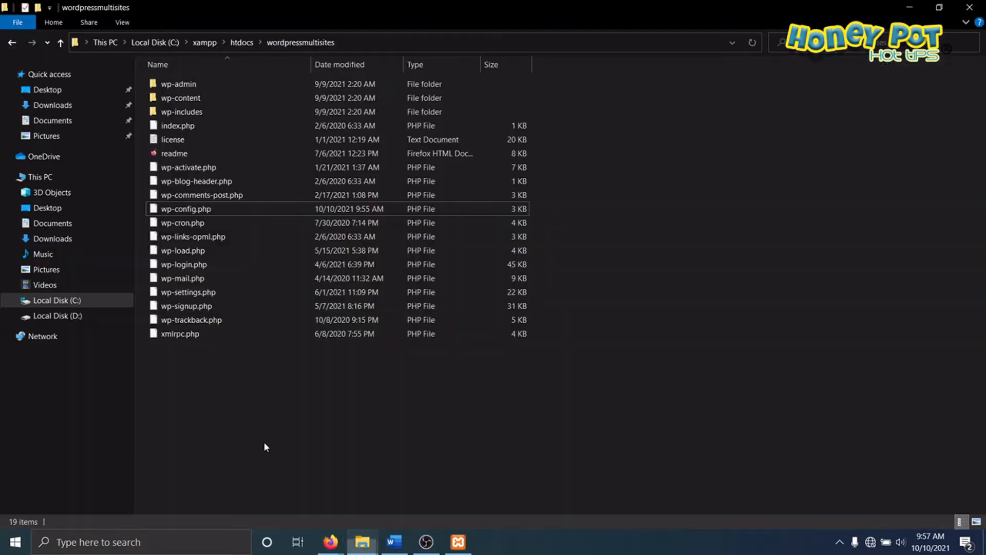
right_click(184, 210)
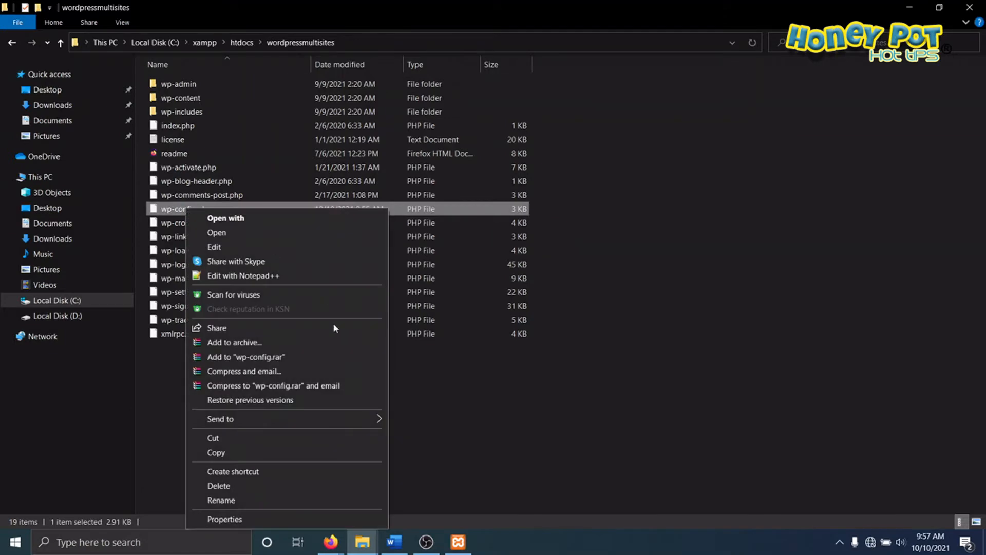
left_click(220, 250)
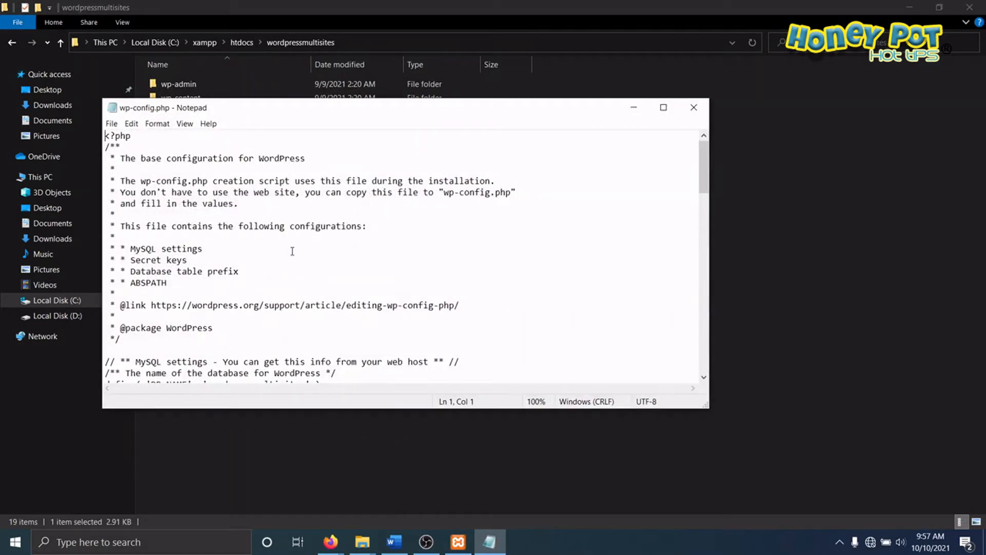
key("super+Up")
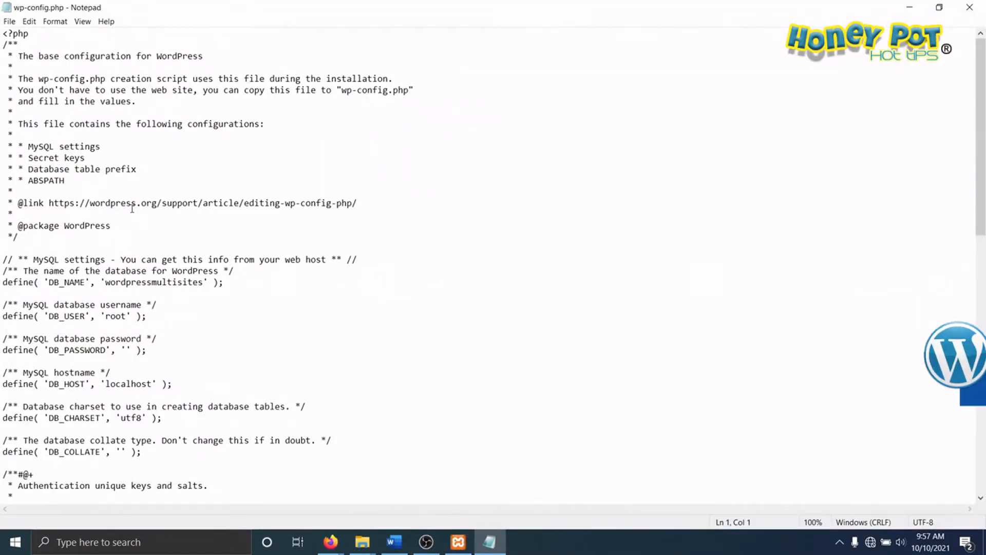
Step: Paste the /* Multisite */ comment and define( 'WP_ALLOW_MULTISITE', true ); above the "That's all, stop editing!" line, removing the extra blank line
scroll(132, 210, "down", 7)
scroll(133, 210, "down", 11)
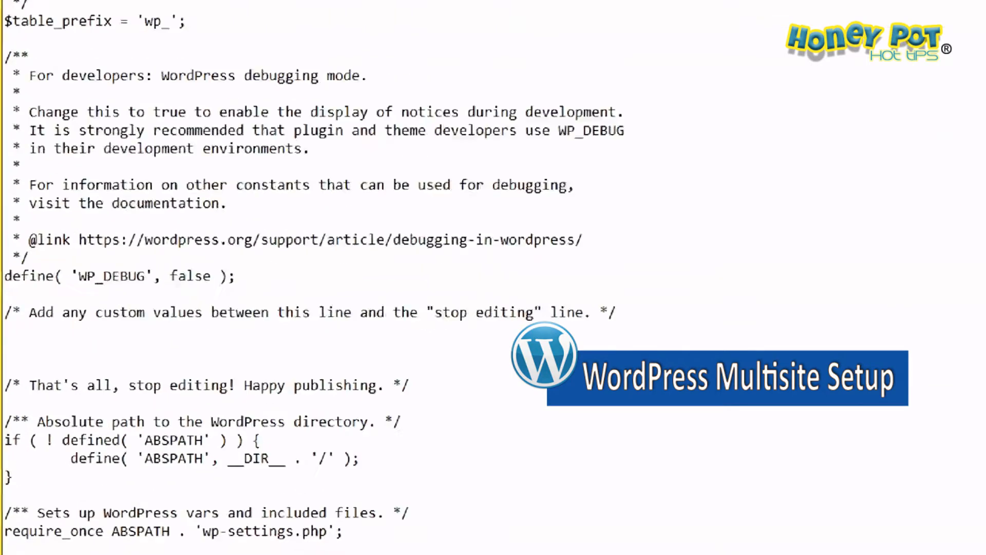
left_click_drag(27, 396, 473, 391)
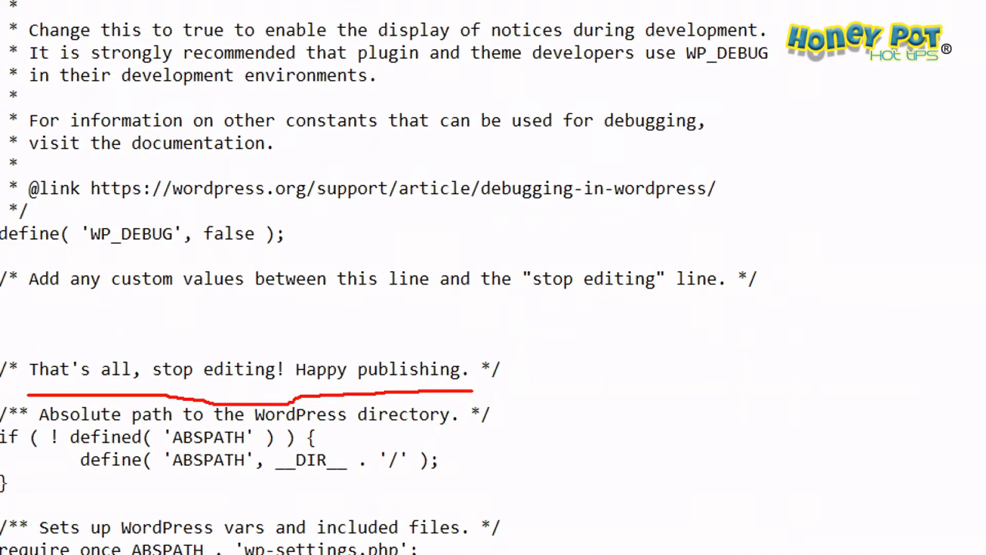
key("Escape")
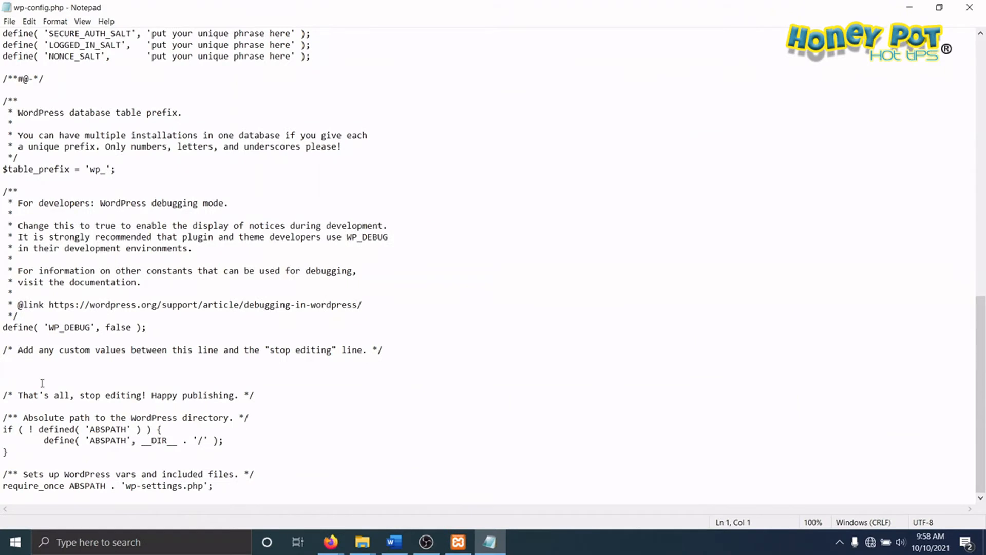
left_click(17, 373)
right_click(16, 374)
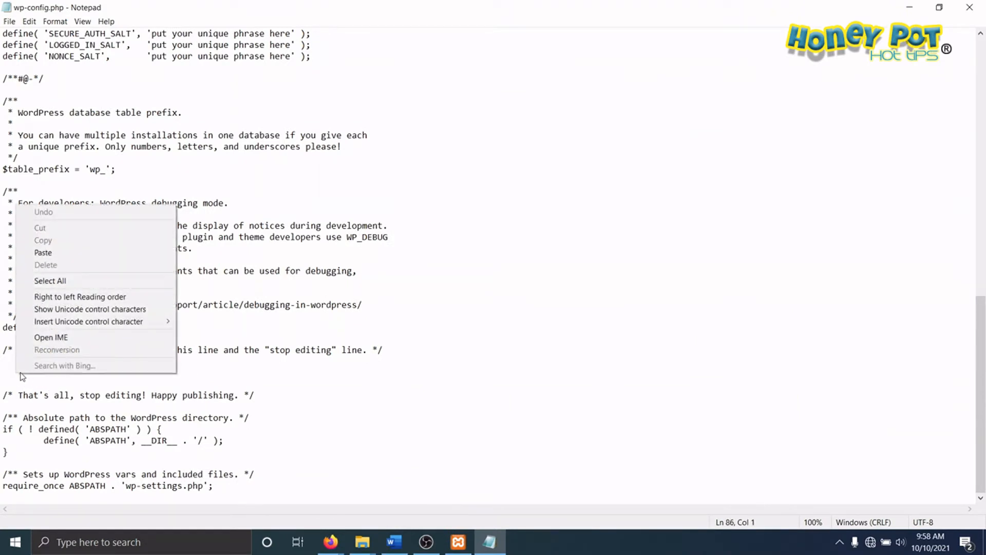
left_click(43, 252)
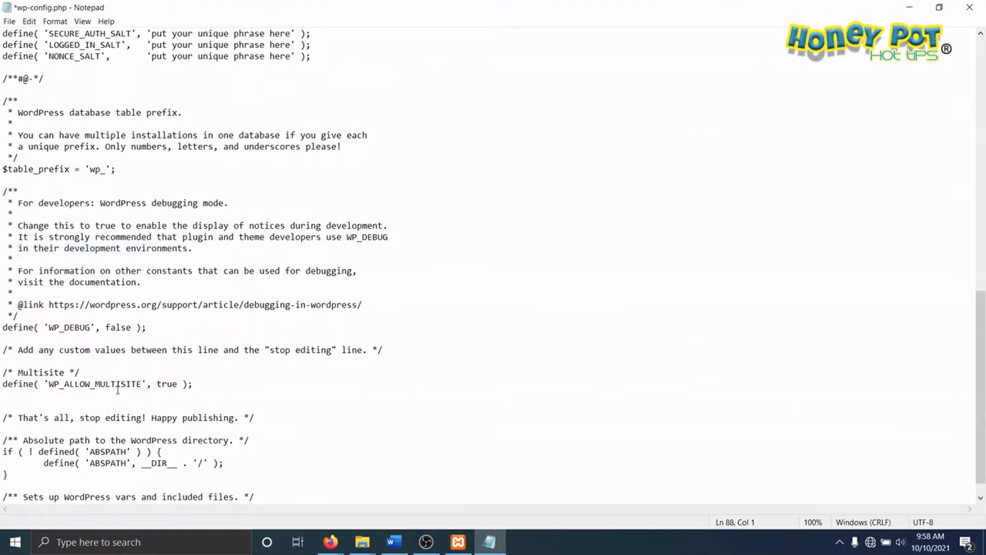
key("Delete")
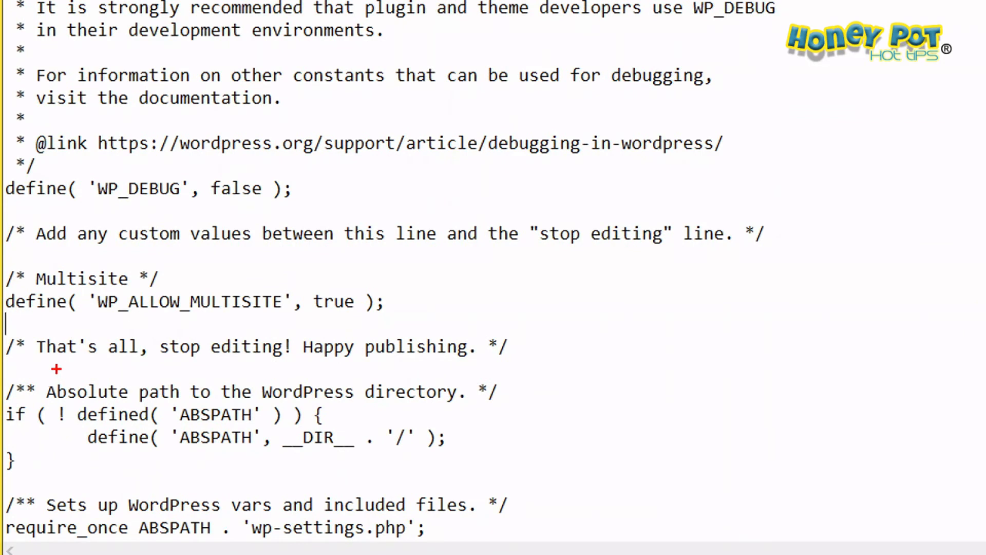
mouse_move(19, 322)
left_mouse_down()
mouse_move(221, 320)
mouse_move(473, 287)
mouse_move(41, 263)
mouse_move(6, 322)
left_mouse_up()
left_click_drag(49, 364, 468, 368)
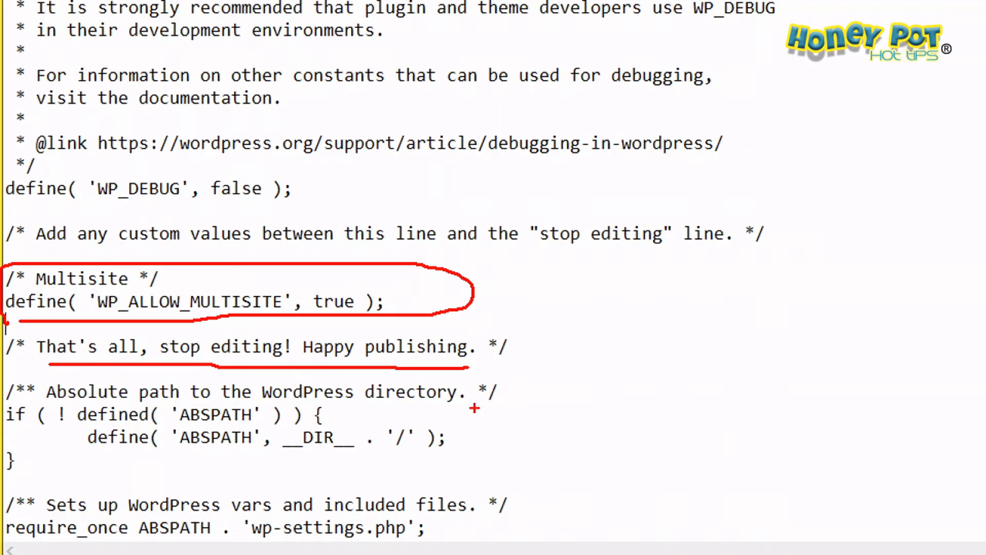
key("Escape")
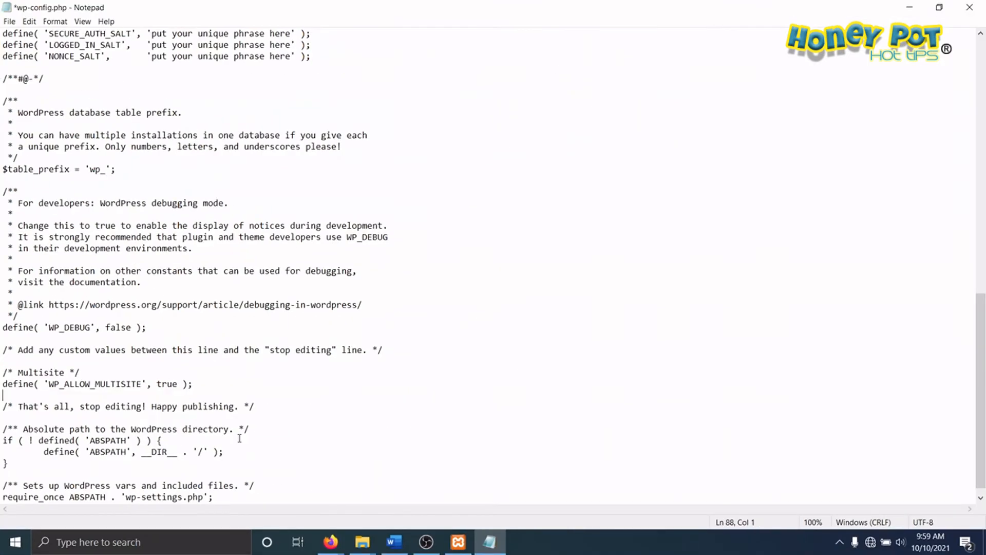
Step: Save wp-config.php with the multisite setting and close Notepad
left_click(9, 21)
left_click(28, 72)
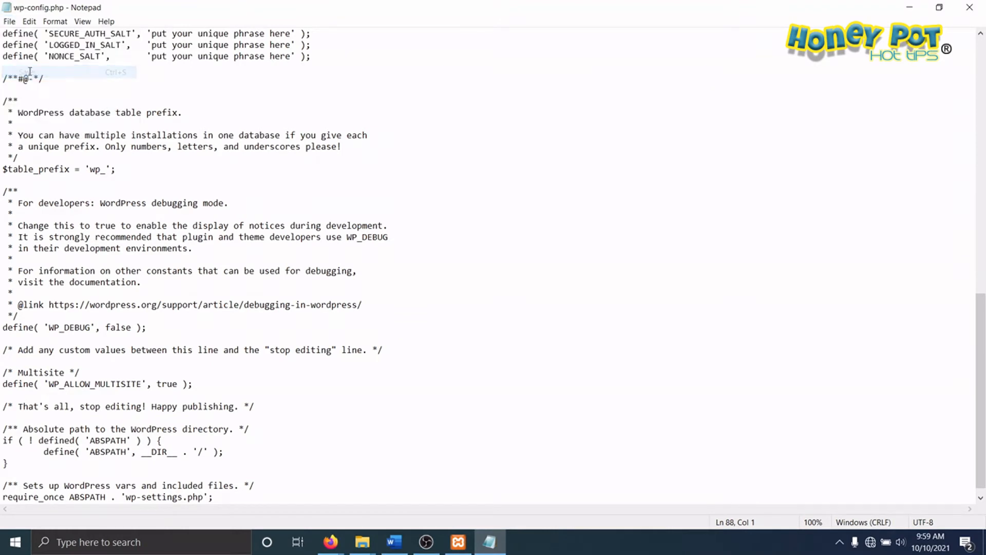
left_click(969, 7)
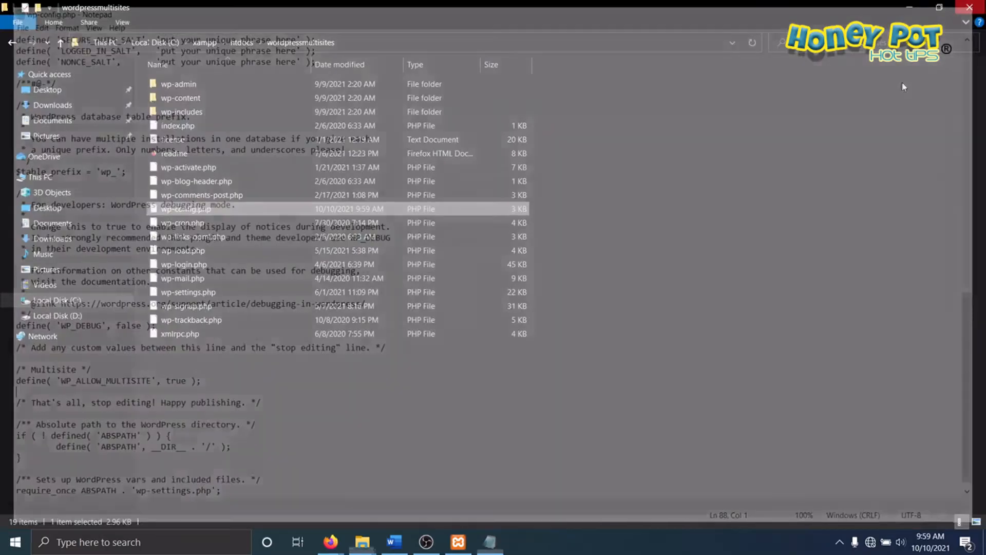
Step: Switch to the Firefox window with the Multisite site, reload the page and open the site's Dashboard
left_click(330, 542)
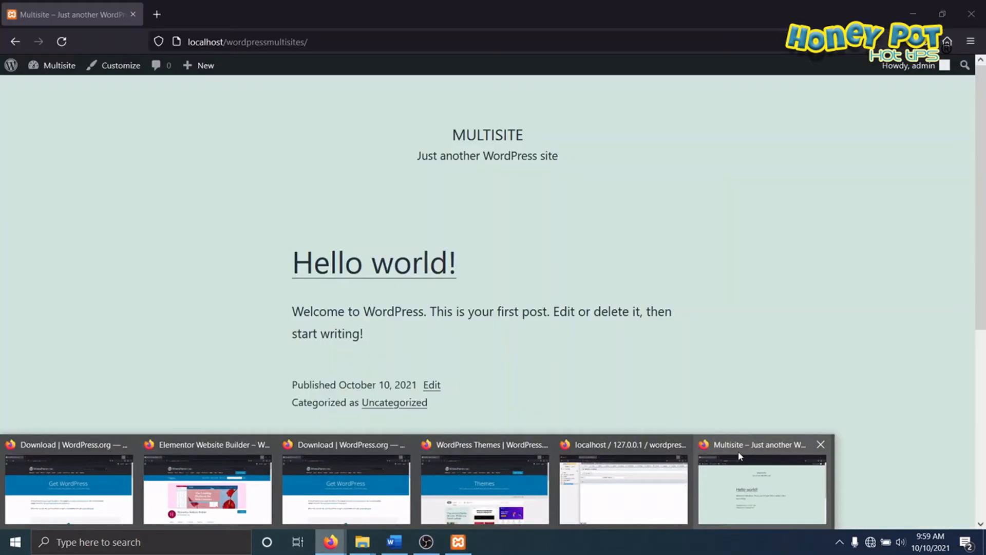
left_click(740, 455)
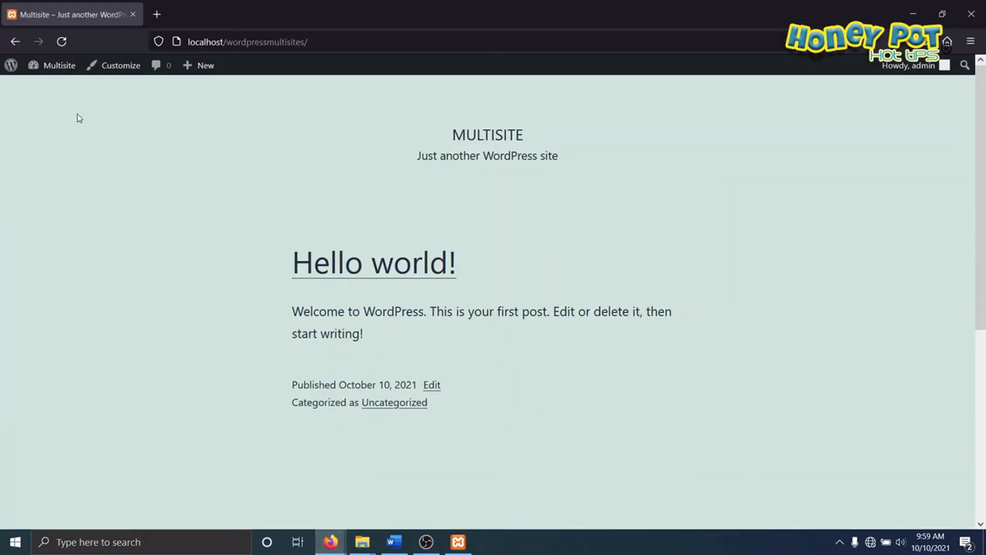
left_click(61, 42)
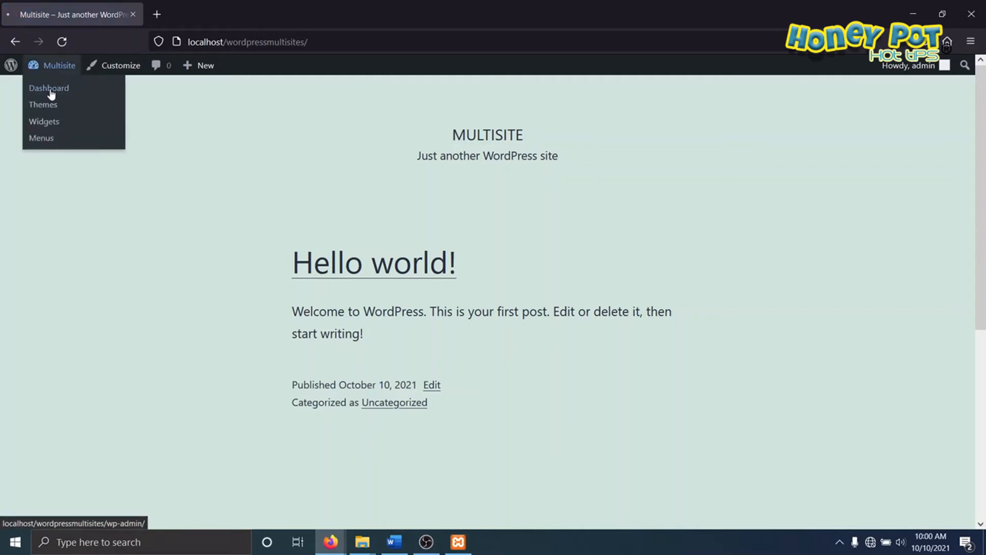
left_click(48, 88)
Step: Check the admin Tools submenu for the Network Setup entry
mouse_move(37, 331)
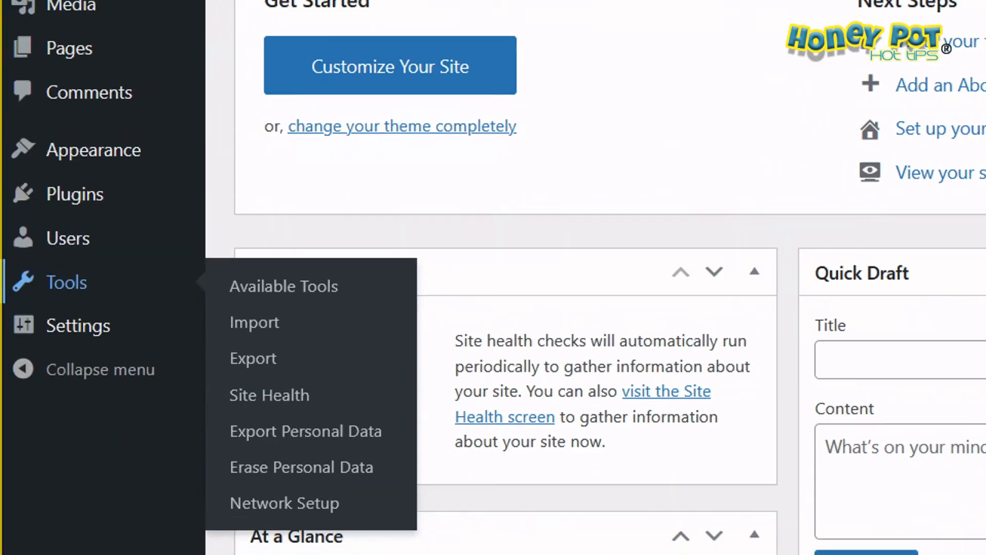
left_click_drag(43, 302, 129, 302)
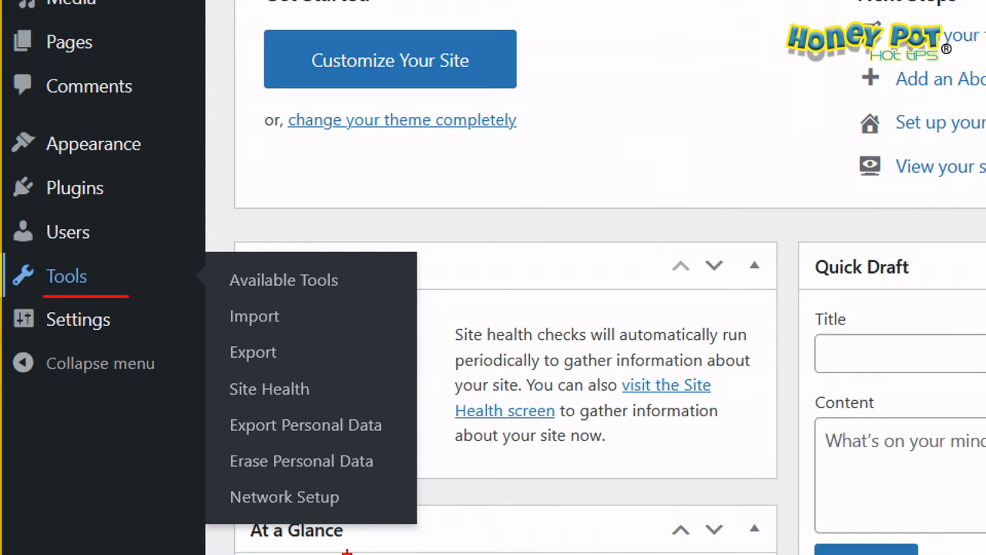
left_click_drag(225, 519, 384, 519)
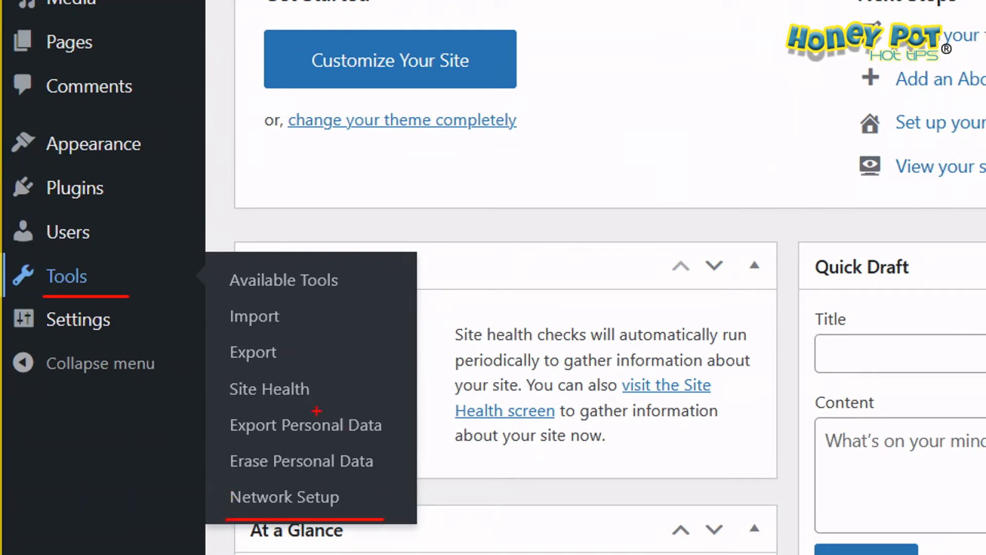
key("Escape")
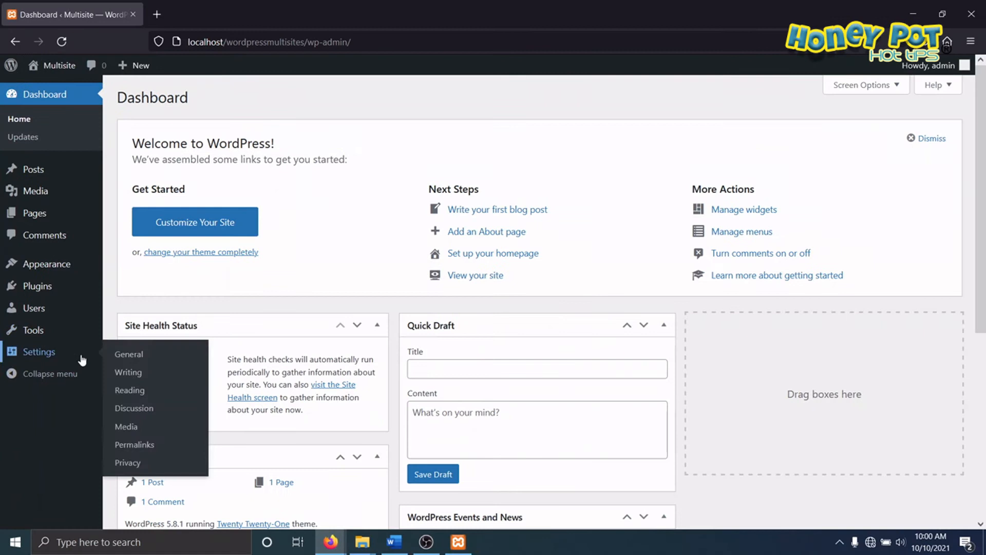
Step: On the Network Setup page, set the network title to "Wordpress Multisites" and install the network
mouse_move(39, 331)
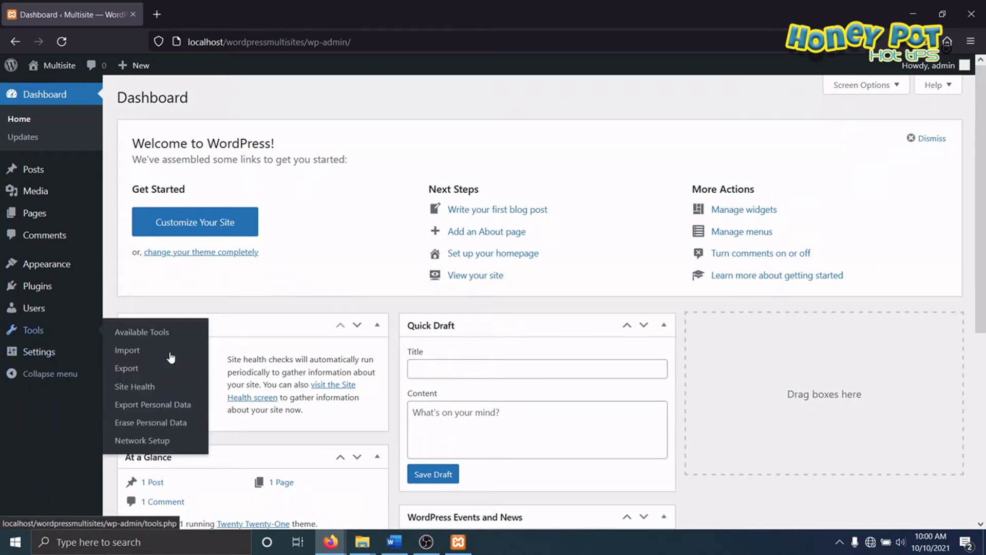
left_click(137, 440)
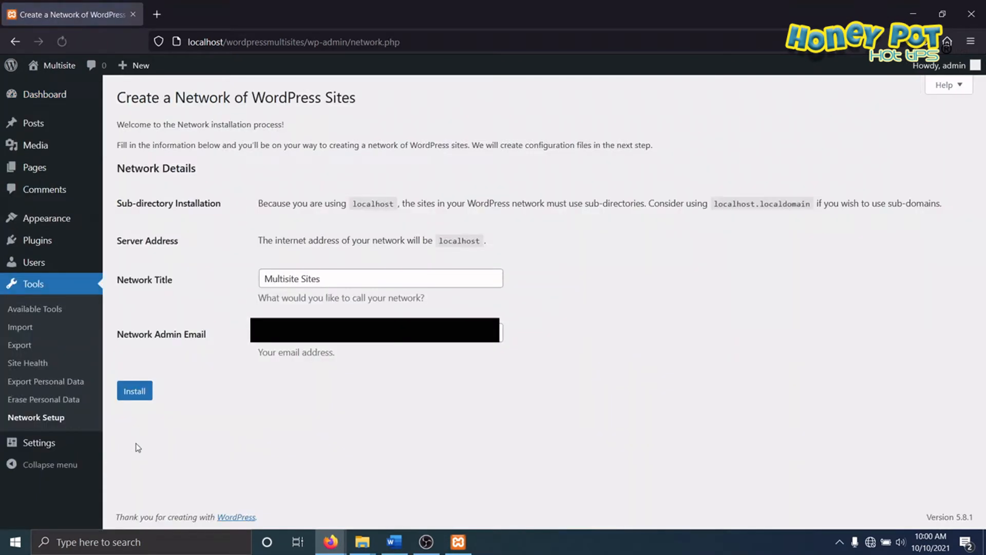
left_click_drag(324, 279, 180, 268)
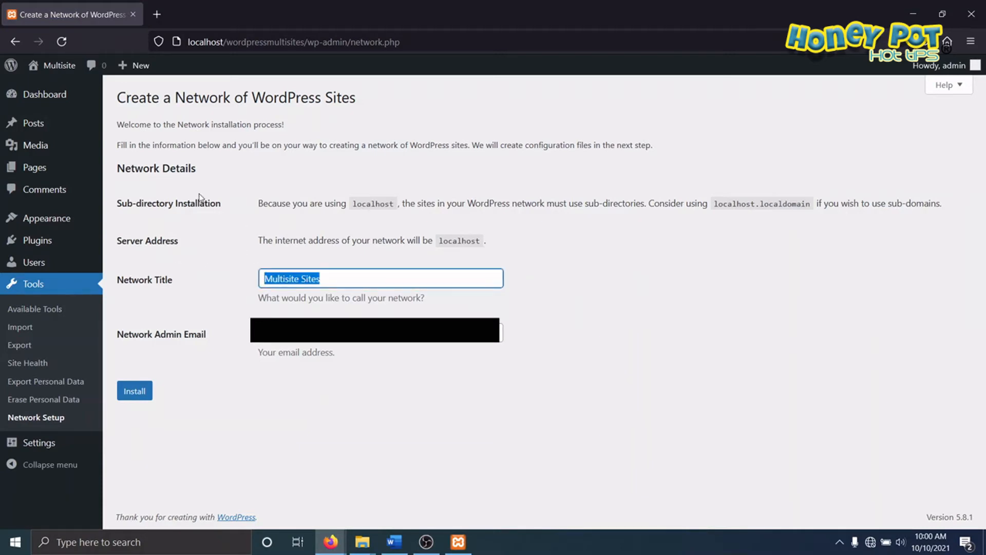
type("Wordpres")
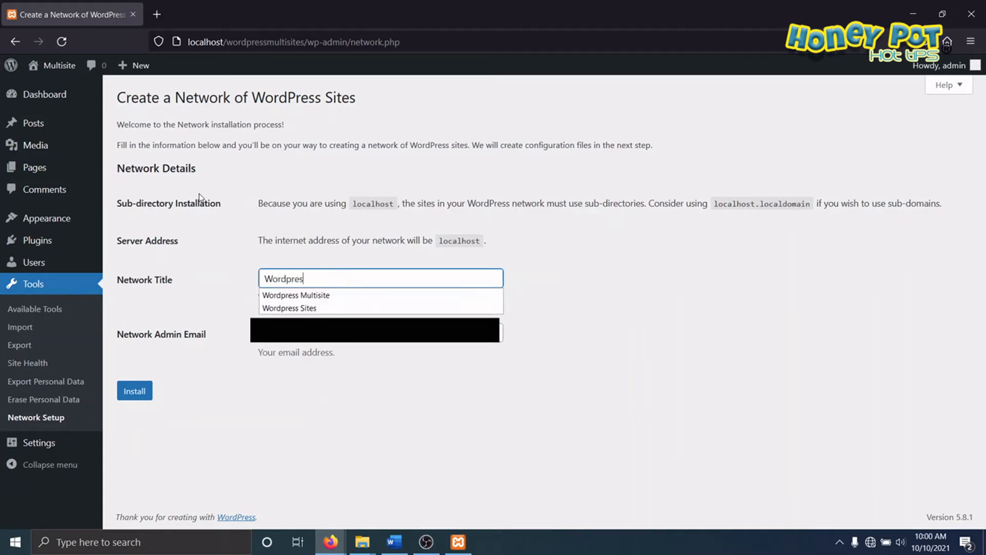
type("s Multi")
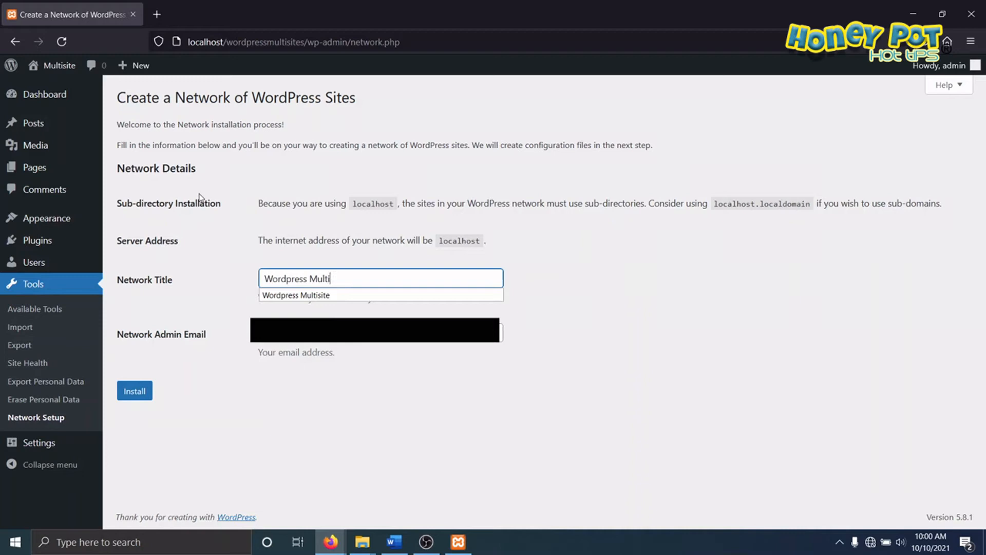
type("sites")
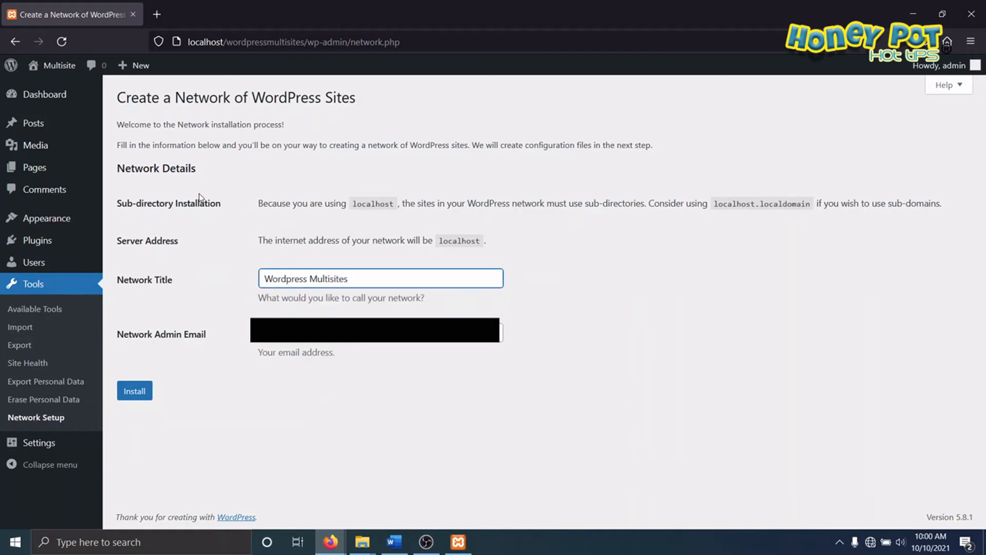
left_click(335, 401)
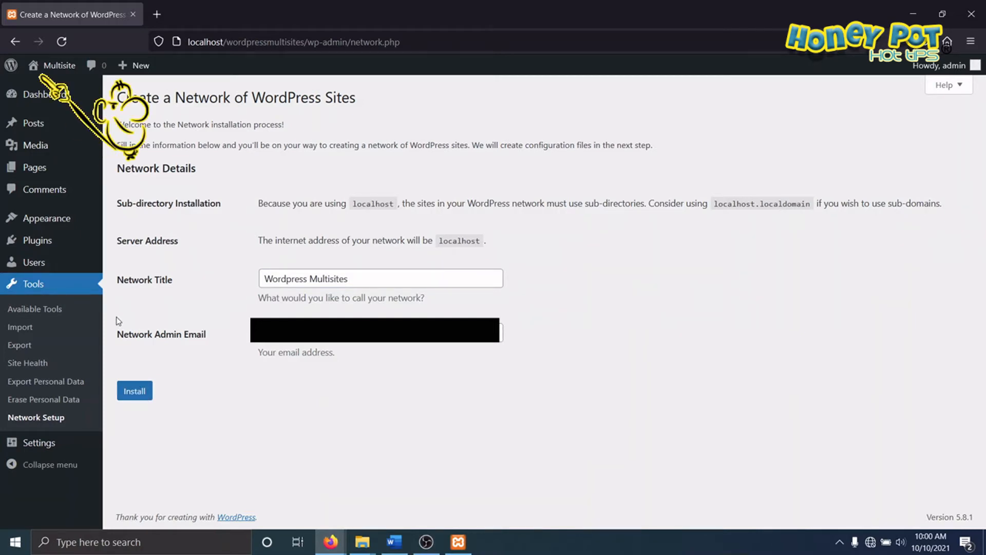
mouse_move(35, 90)
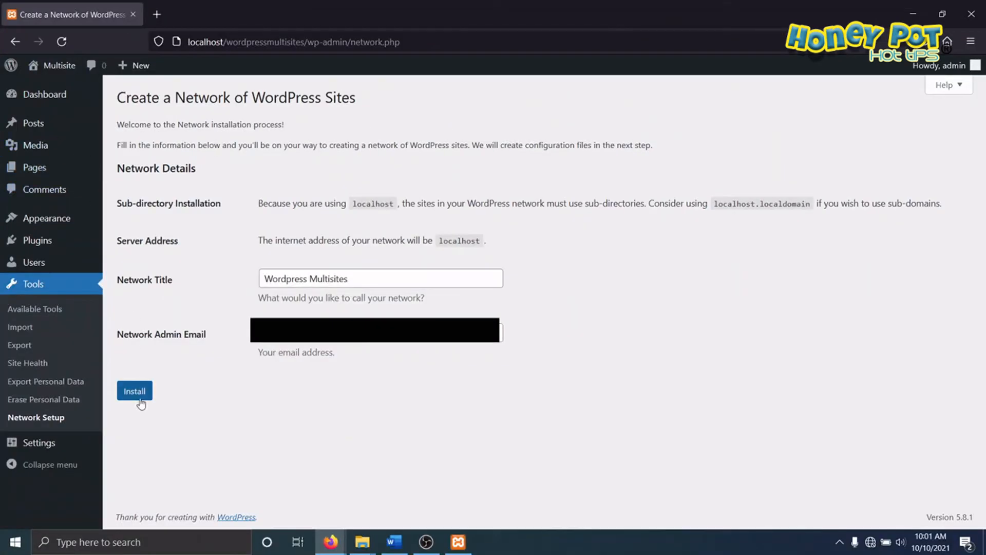
left_click(132, 390)
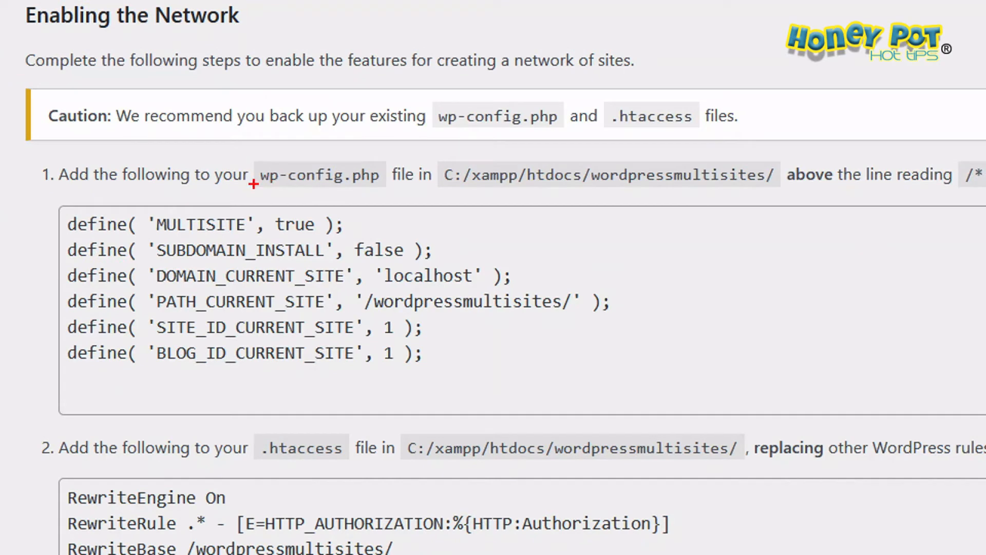
Step: Copy all the define() lines, from MULTISITE to BLOG_ID_CURRENT_SITE, given for wp-config.php under Enabling the Network
left_click_drag(266, 188, 375, 187)
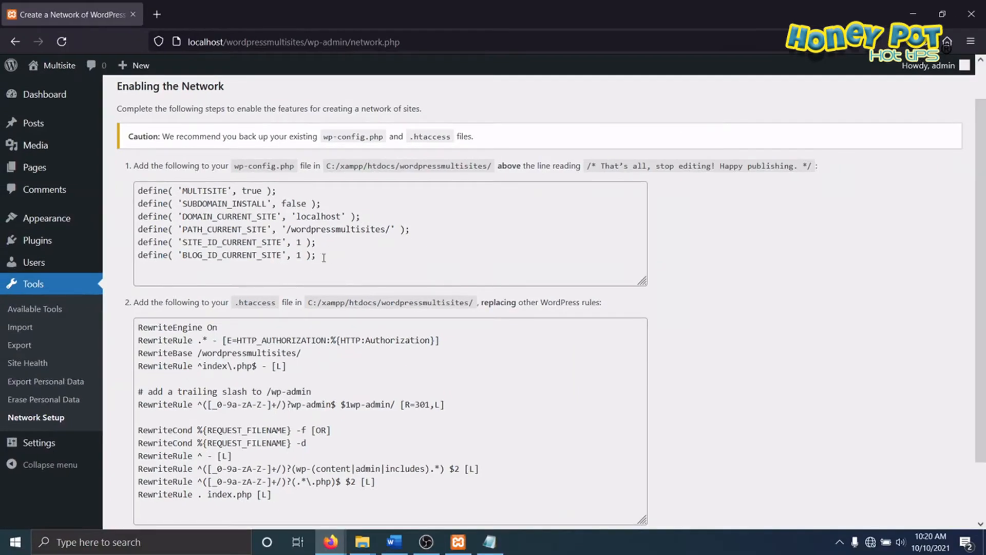
left_click_drag(324, 257, 144, 191)
right_click(202, 205)
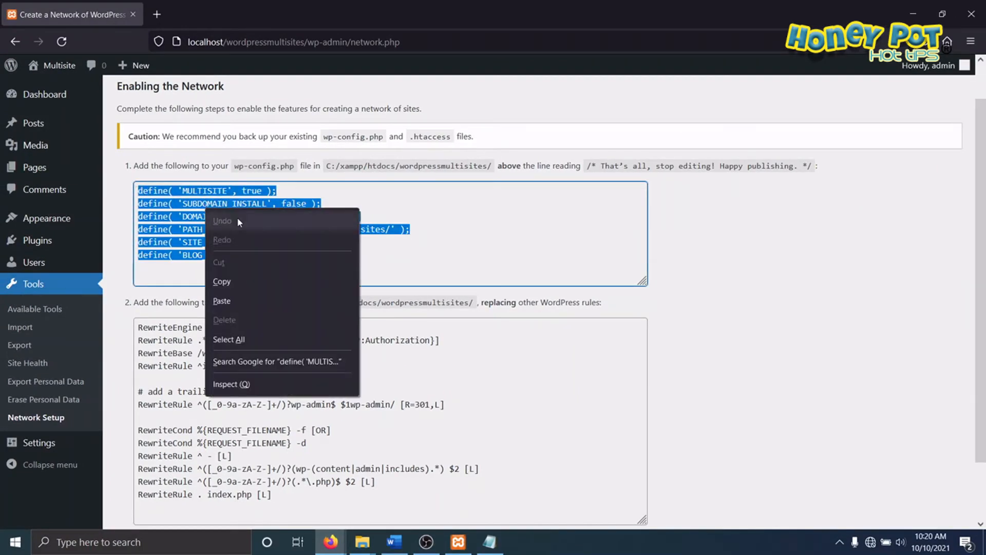
left_click(232, 286)
Step: Switch to the wordpressmultisites folder in File Explorer and open wp-config.php for editing in a maximized Notepad window
left_click(362, 543)
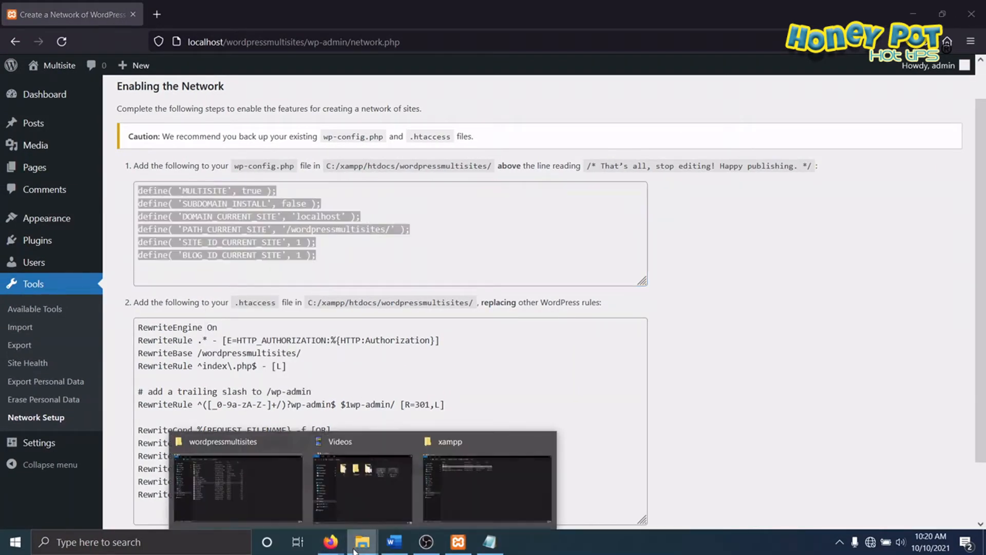
left_click(241, 448)
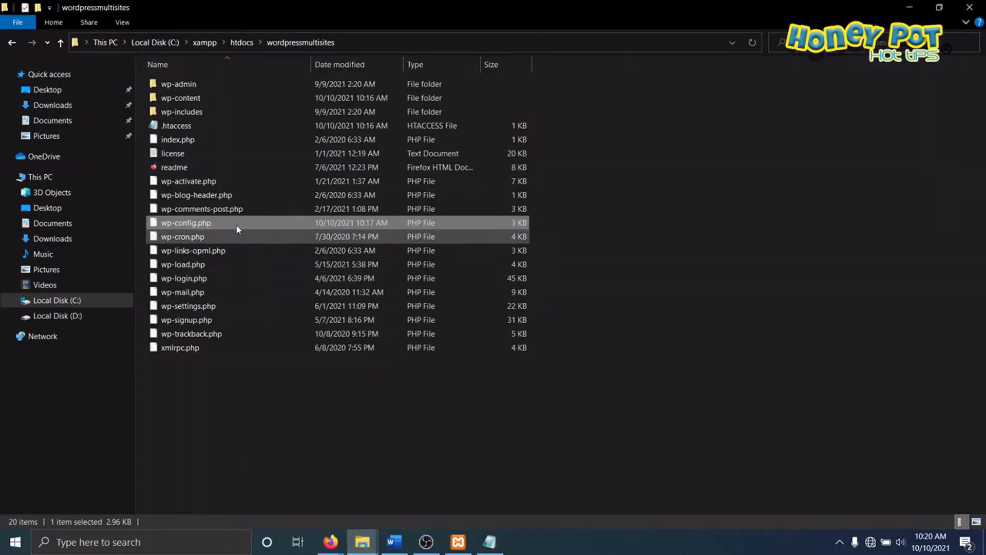
double_click(207, 221)
right_click(206, 221)
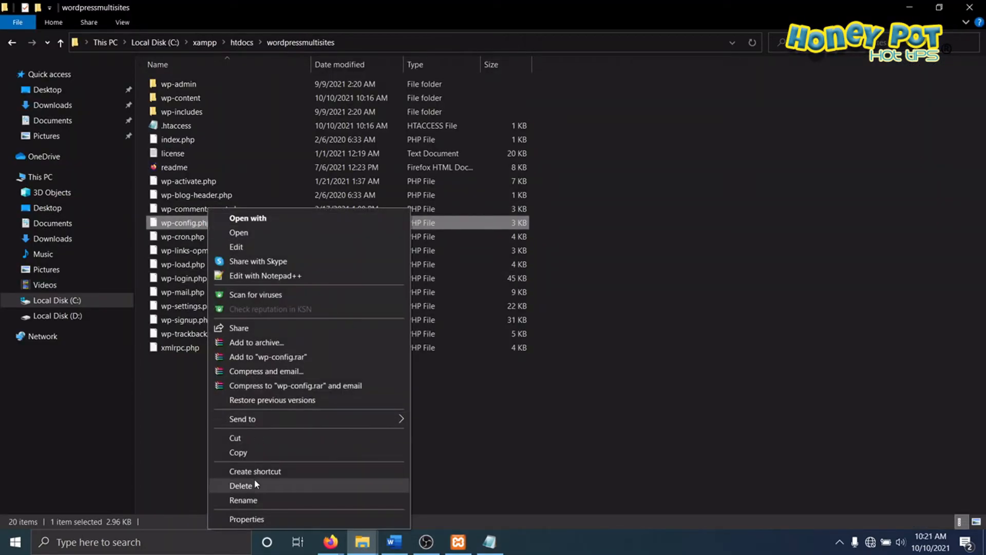
left_click(250, 501)
left_click(294, 335)
left_click(176, 223)
right_click(177, 222)
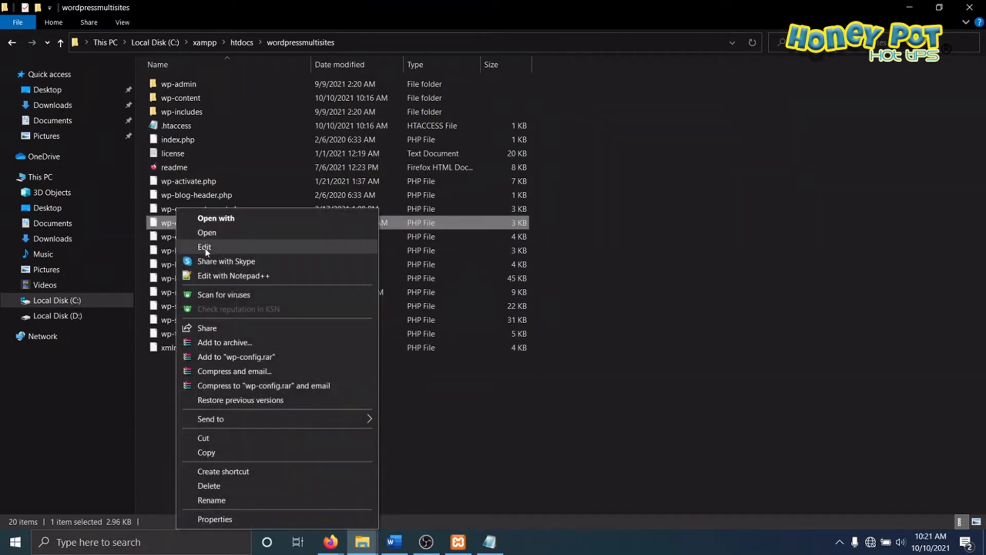
left_click(188, 234)
left_click(663, 107)
Step: Paste the copied network define() lines below the WP_ALLOW_MULTISITE line, separated by one blank line, and remove the extra blank line after them
scroll(142, 269, "down", 7)
scroll(142, 272, "down", 12)
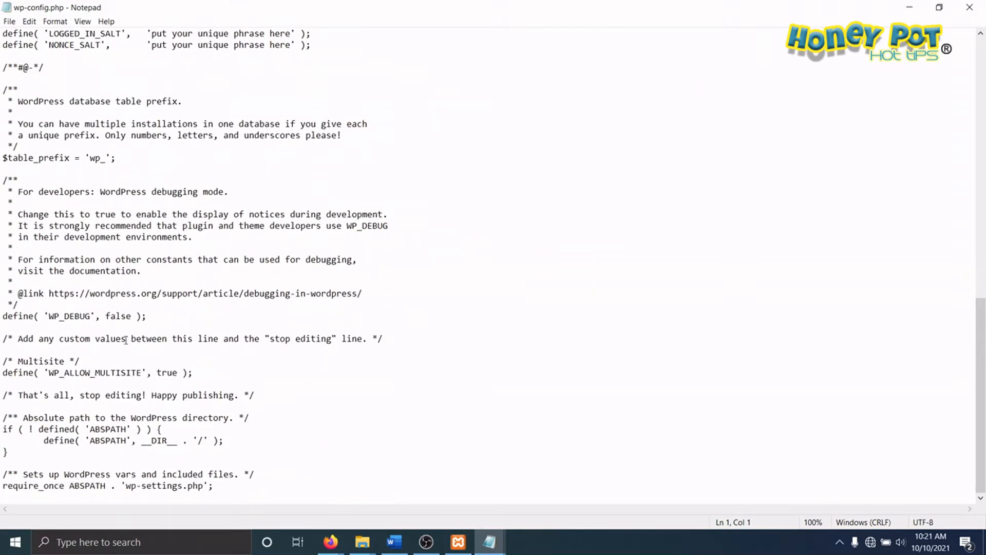
left_click(197, 375)
key("Return")
key("Return")
key("Return")
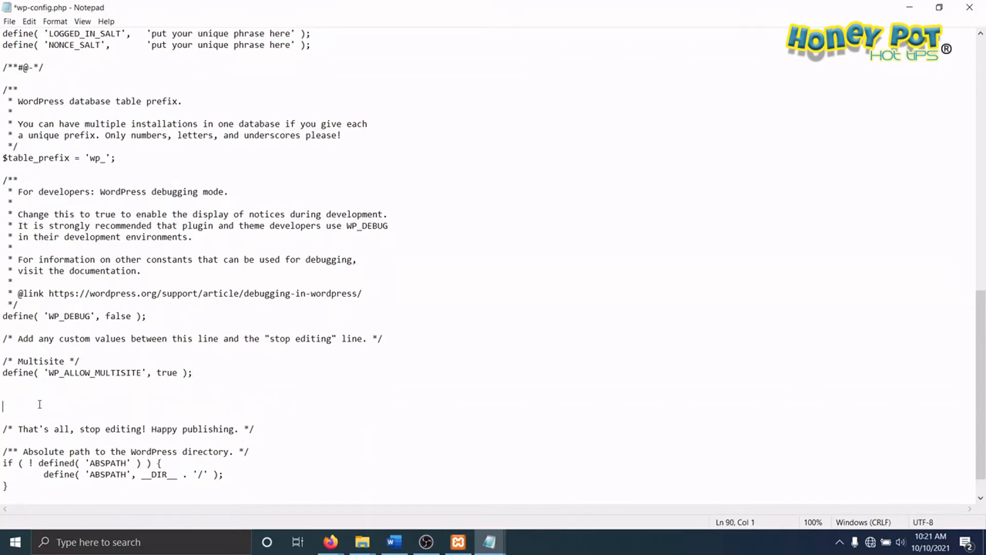
right_click(24, 399)
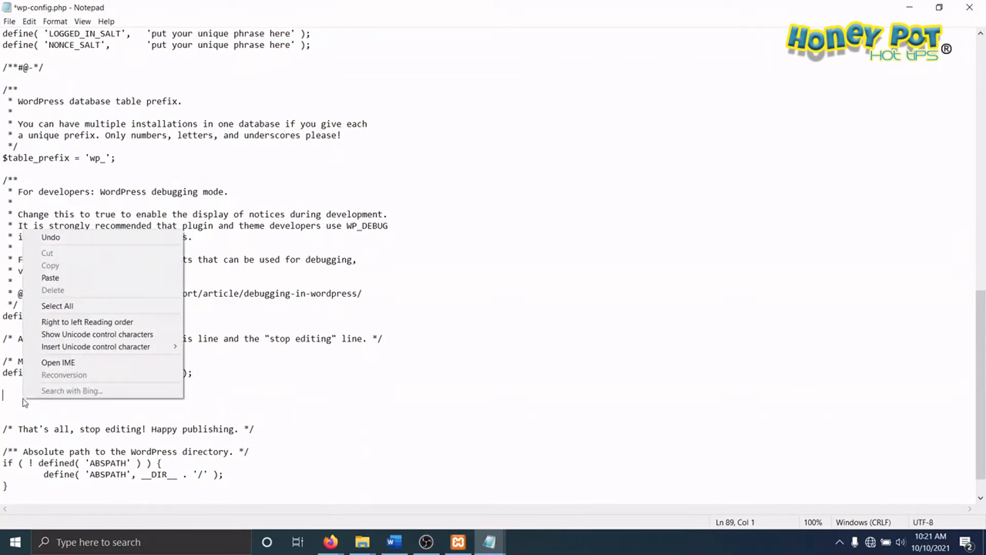
left_click(56, 278)
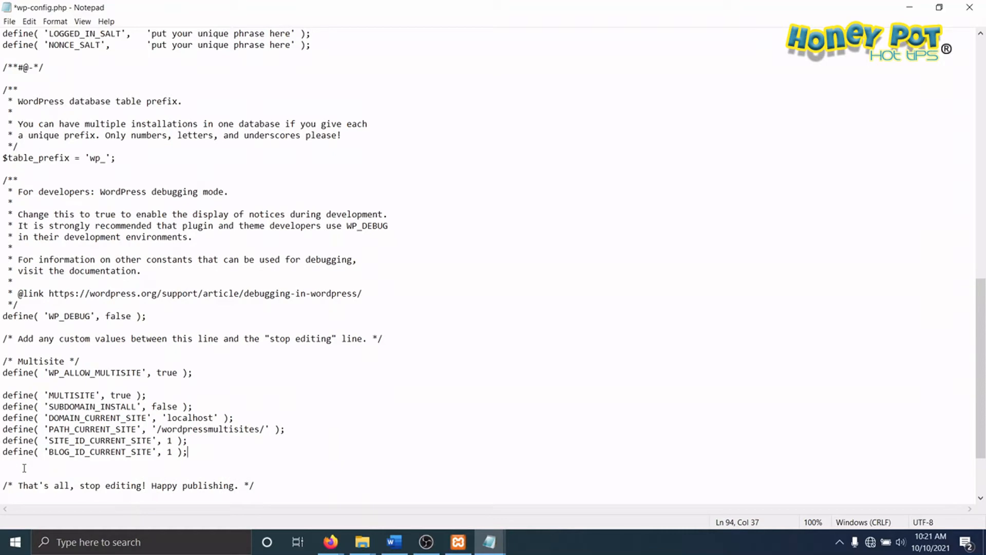
key("Delete")
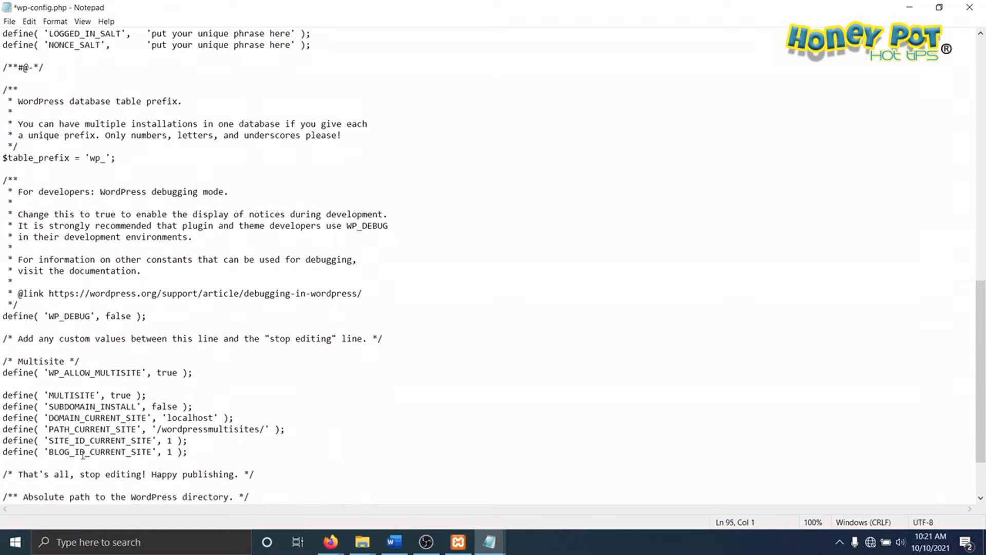
scroll(84, 437, "down", 3)
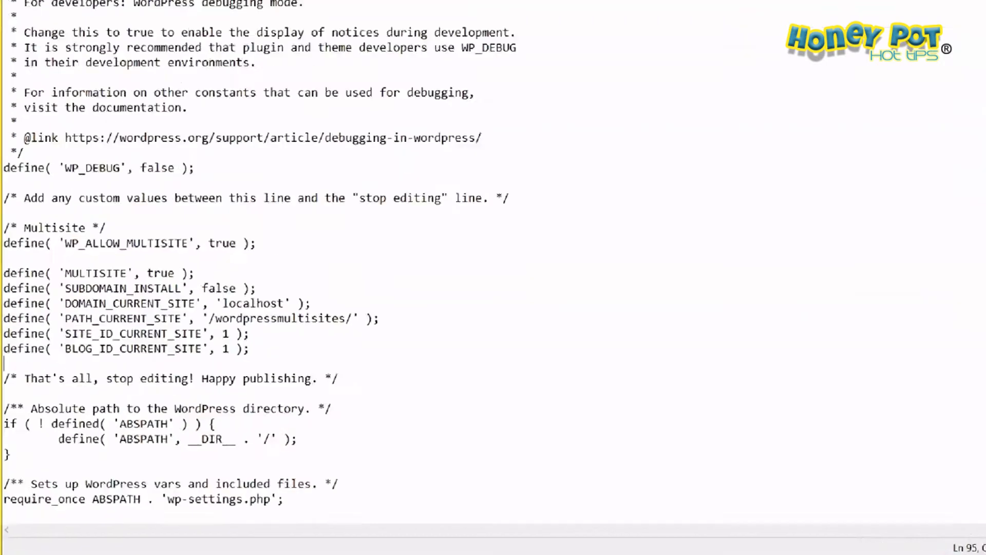
left_click_drag(1, 239, 390, 237)
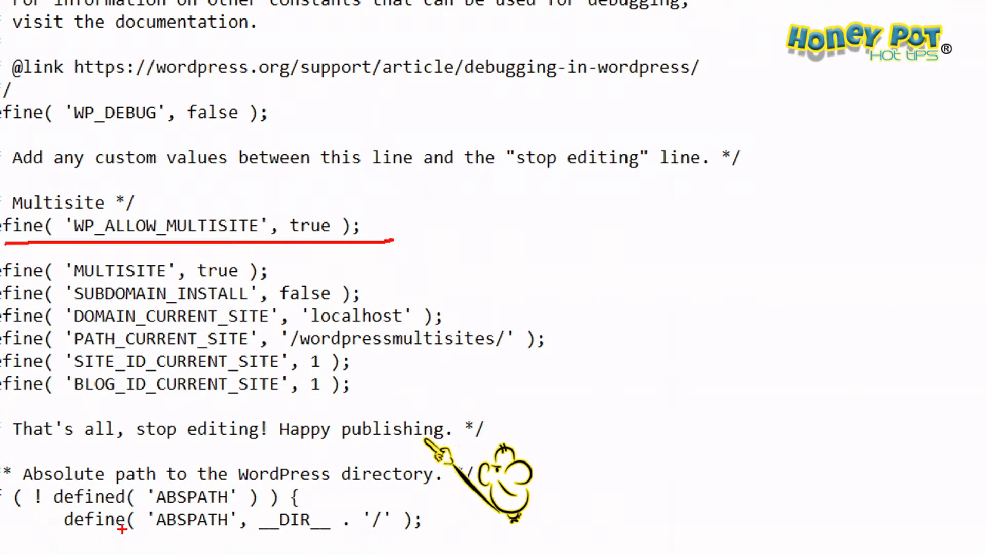
left_click_drag(21, 402, 359, 395)
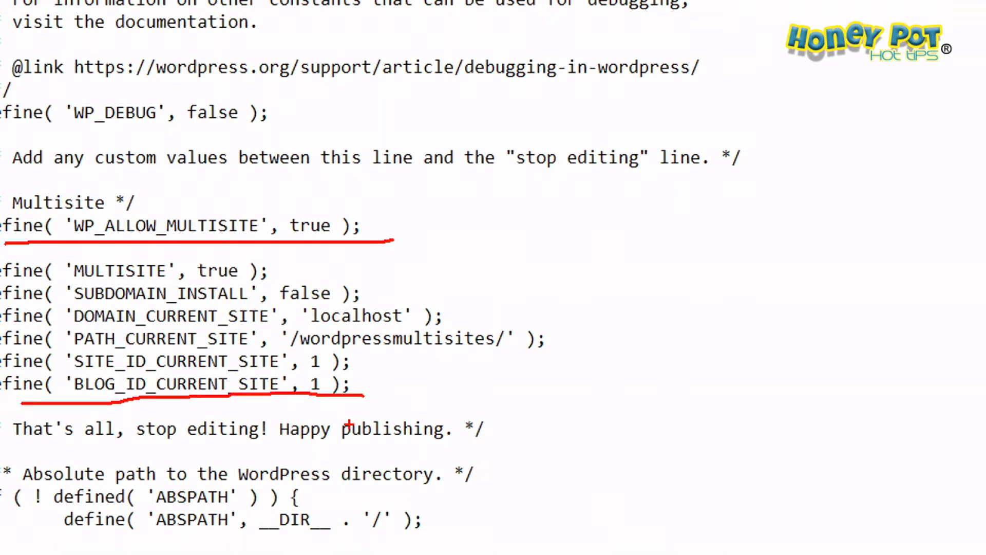
key("Escape")
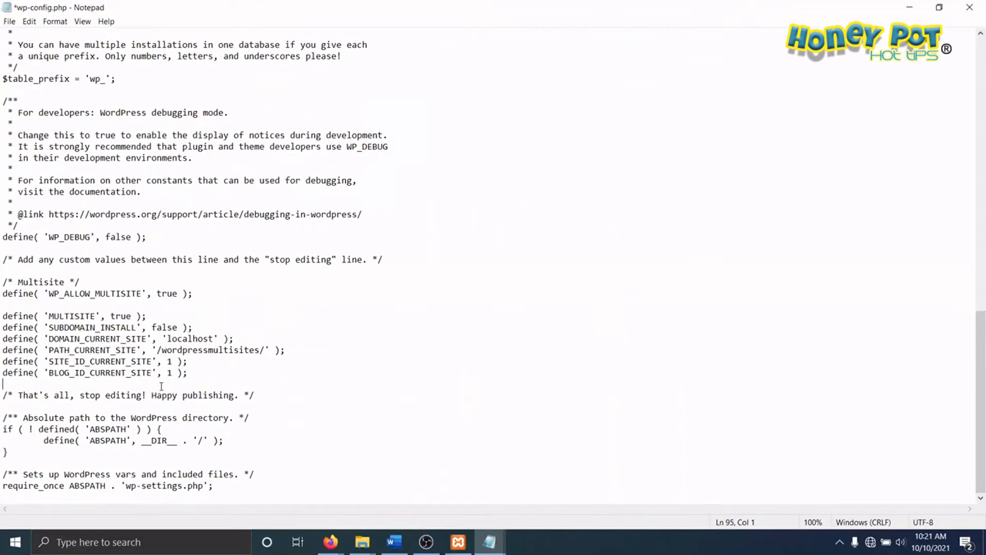
Step: Save wp-config.php with the added network lines and close Notepad
left_click(11, 22)
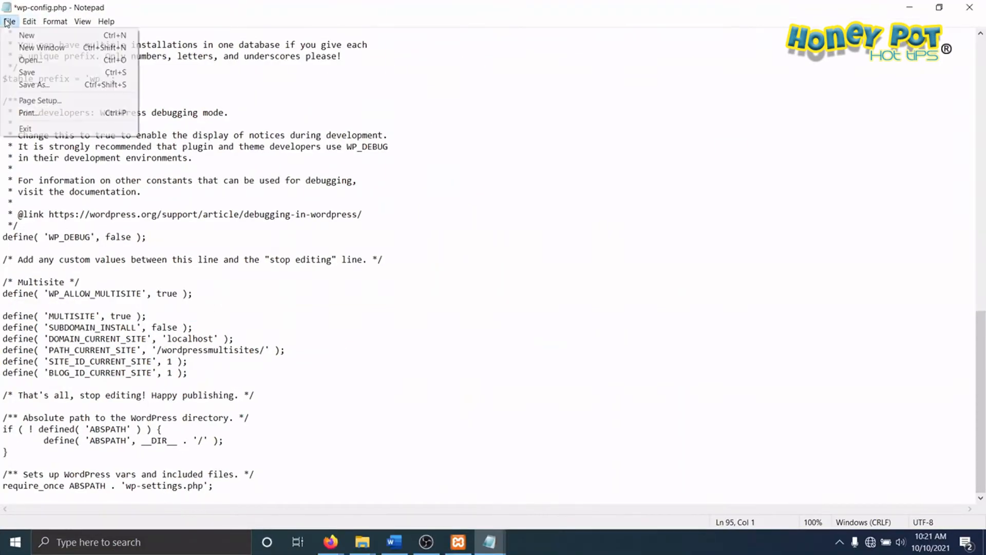
left_click(36, 73)
left_click(971, 9)
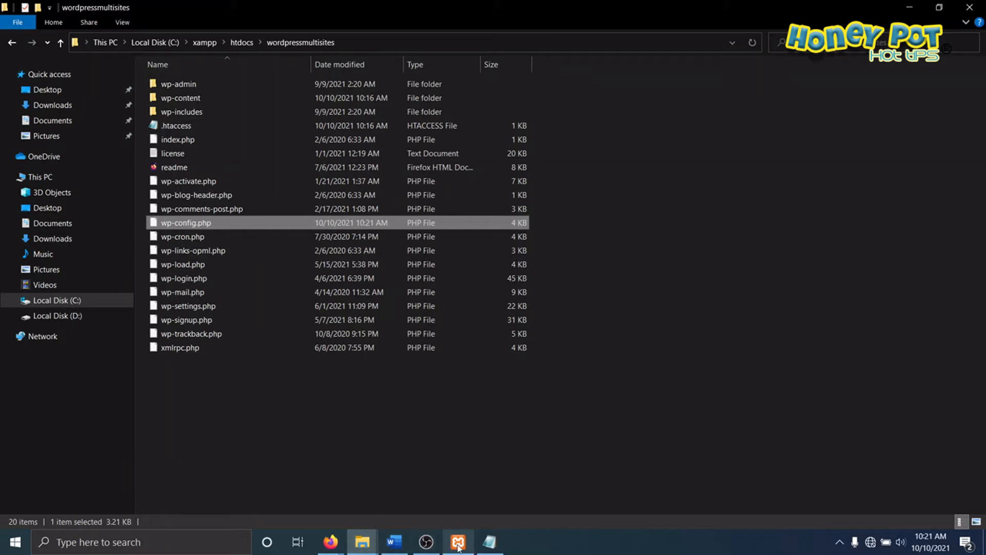
Step: Switch to the Create a Network page in Firefox and copy all the rewrite rules given for .htaccess
mouse_move(324, 552)
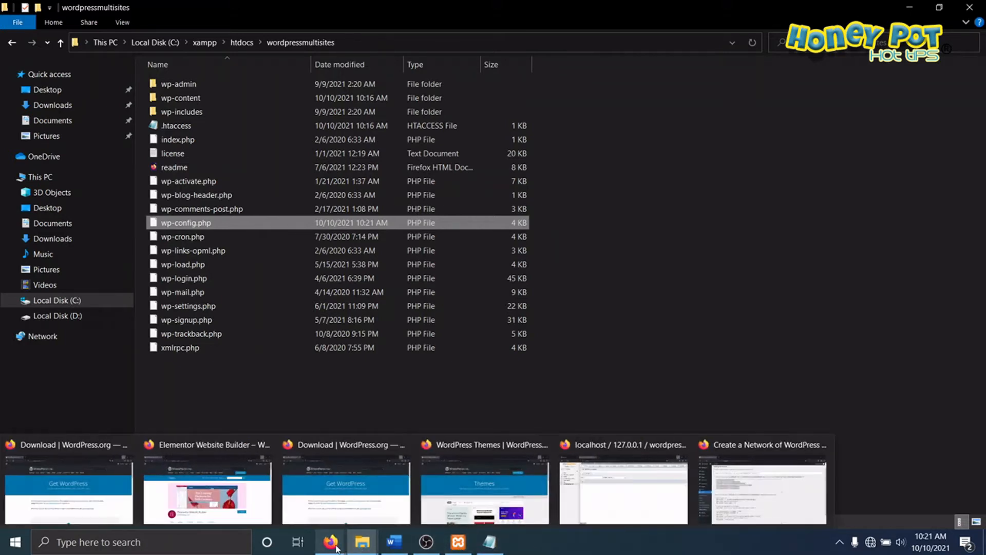
left_click(753, 468)
scroll(408, 339, "down", 2)
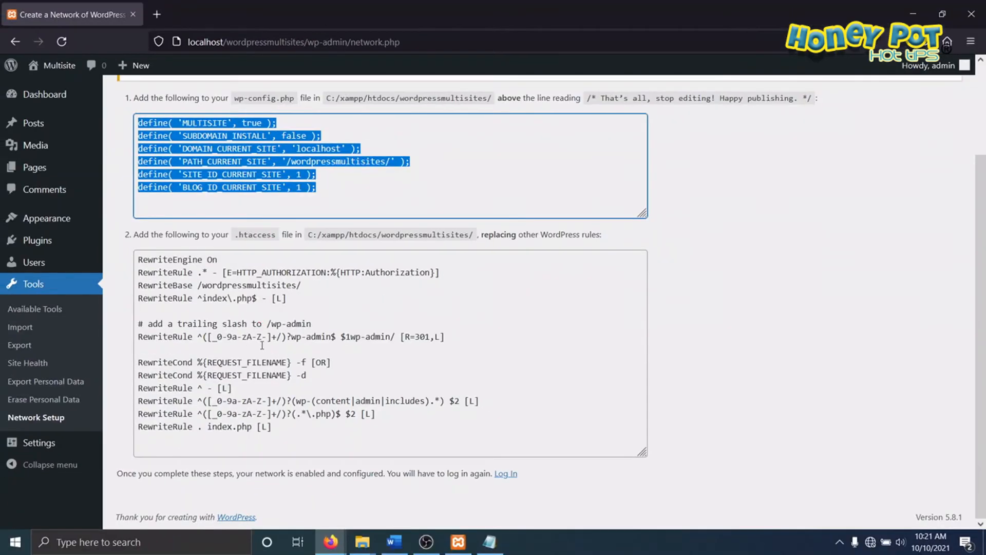
left_click_drag(277, 425, 133, 265)
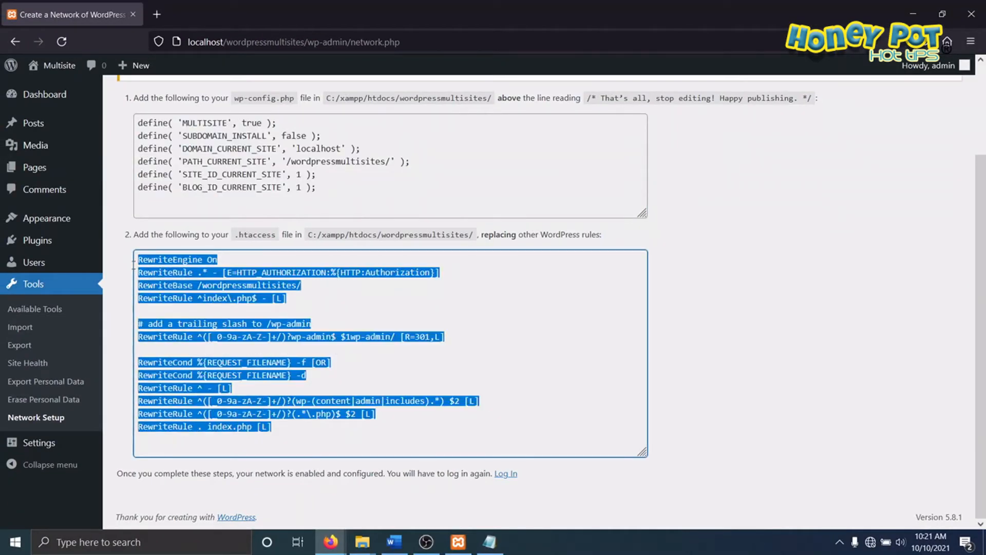
right_click(187, 273)
left_click(213, 349)
Step: Return to the wordpressmultisites folder in File Explorer and open .htaccess for editing in a maximized Notepad window
left_click(362, 542)
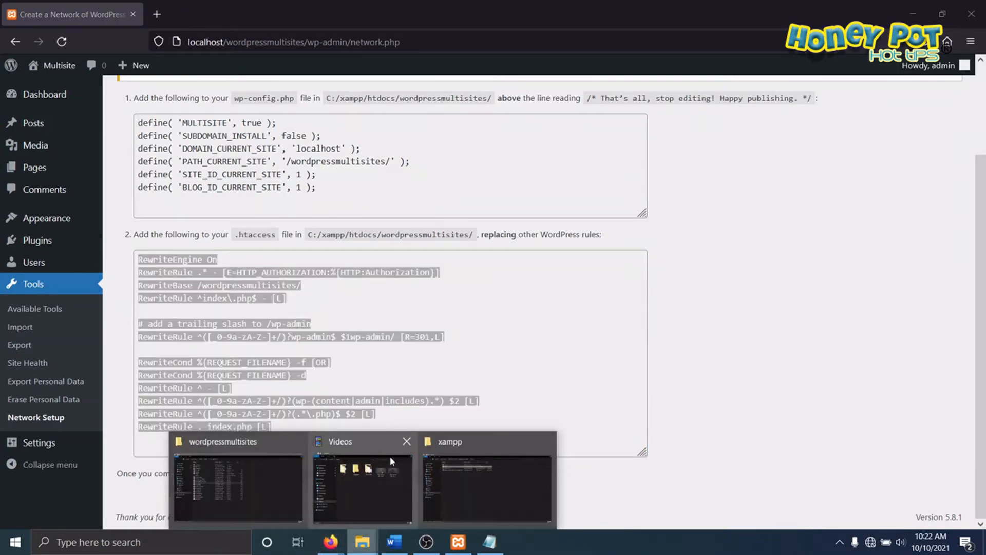
left_click(238, 482)
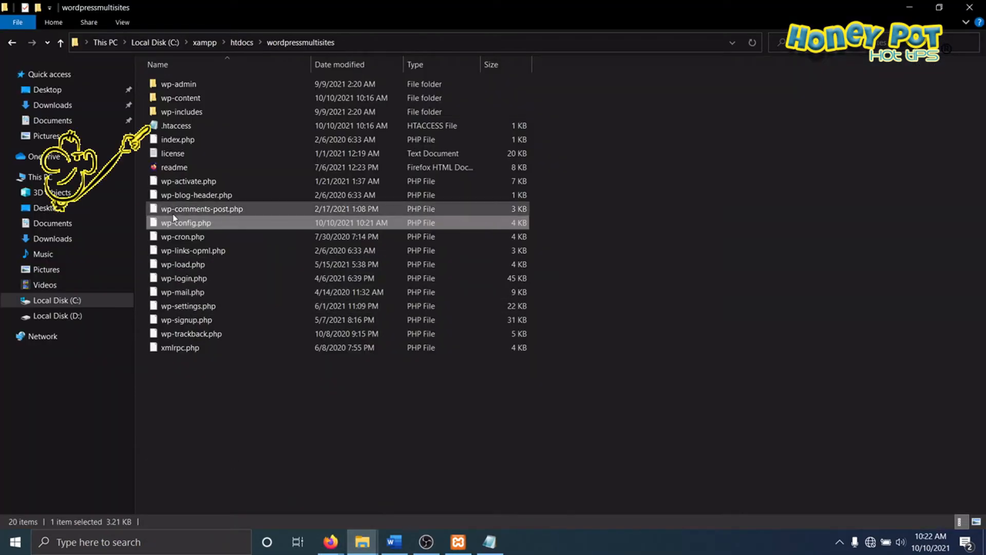
left_click(178, 128)
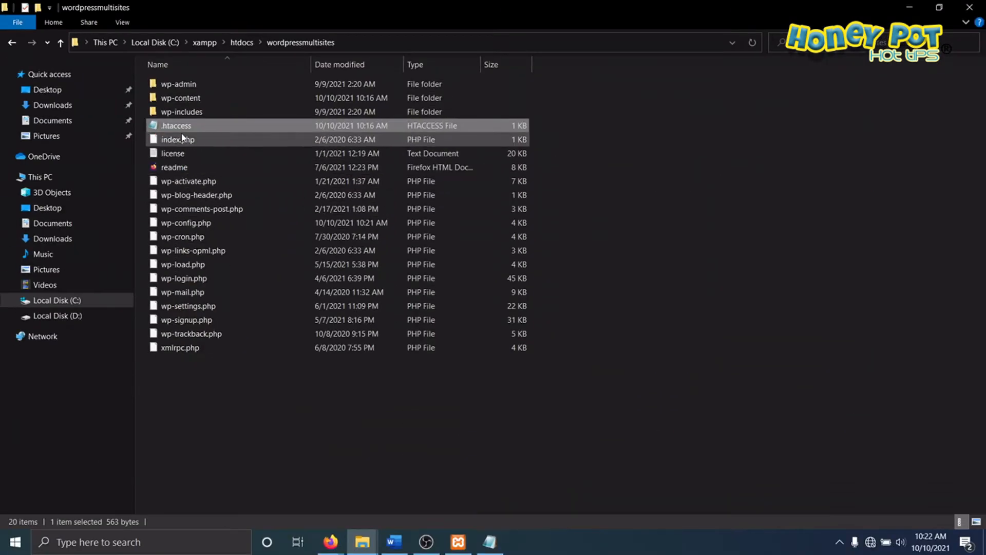
right_click(181, 132)
left_click(208, 153)
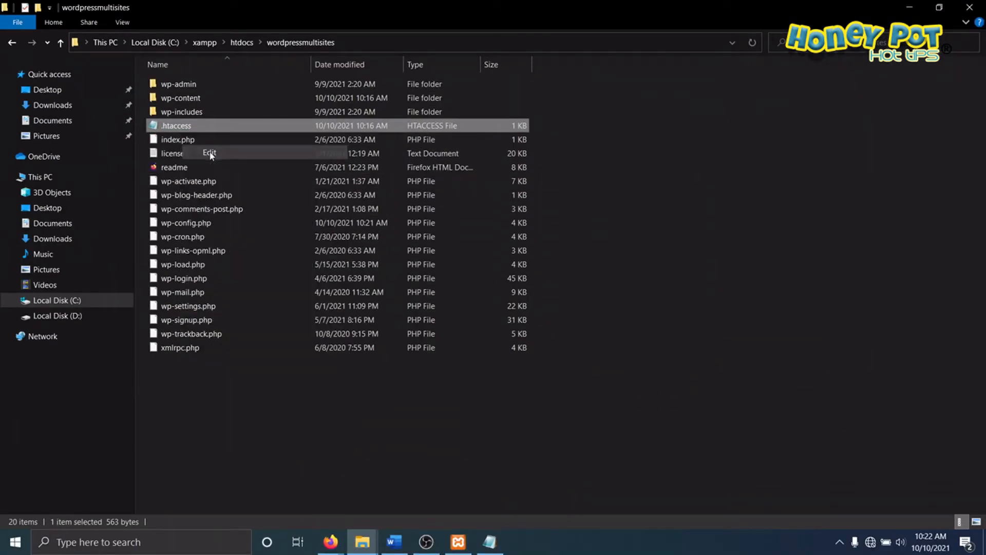
left_click(663, 108)
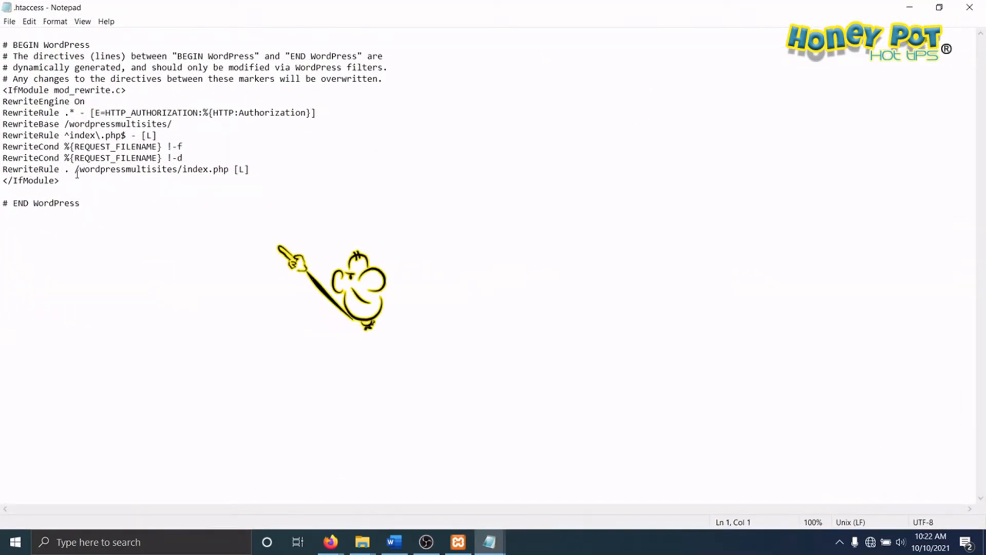
Step: Replace the entire contents of .htaccess with the copied multisite rewrite rules
left_click_drag(111, 222, 4, 31)
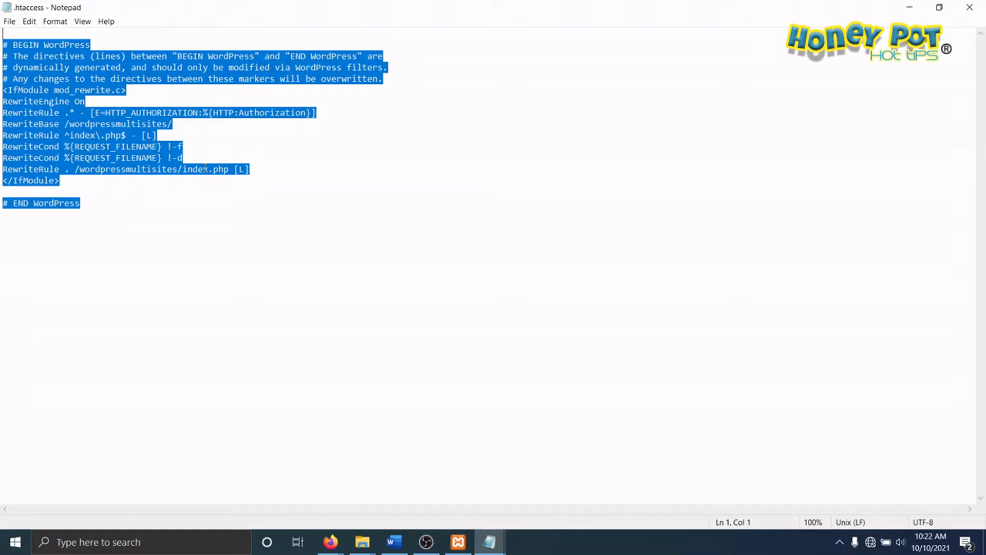
key("Delete")
right_click(49, 33)
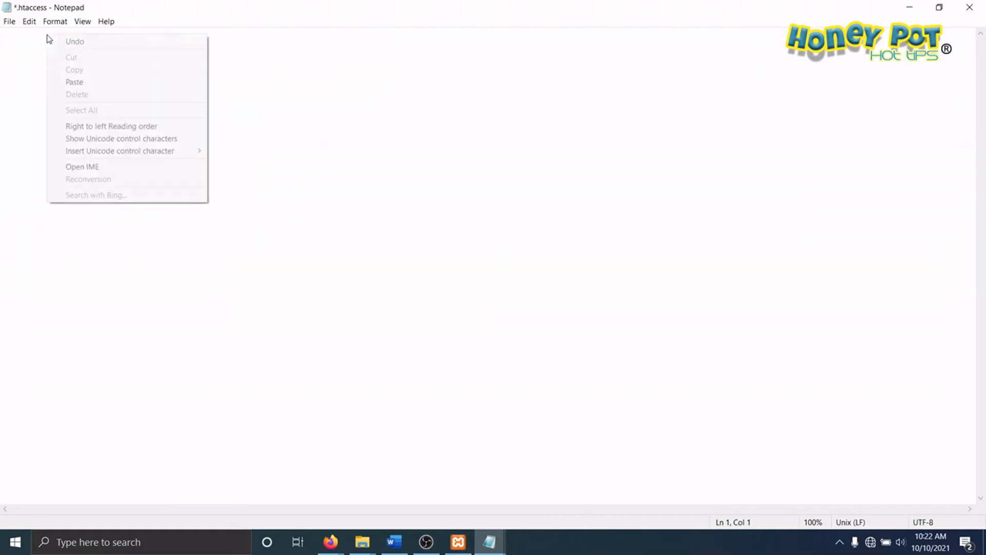
left_click(84, 81)
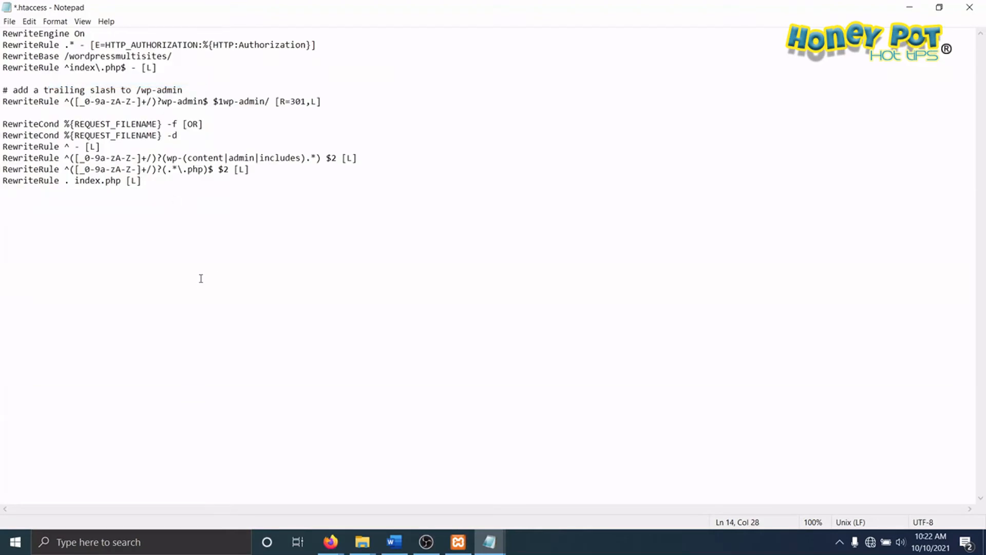
Step: Save .htaccess with the new rewrite rules and close Notepad
left_click(9, 21)
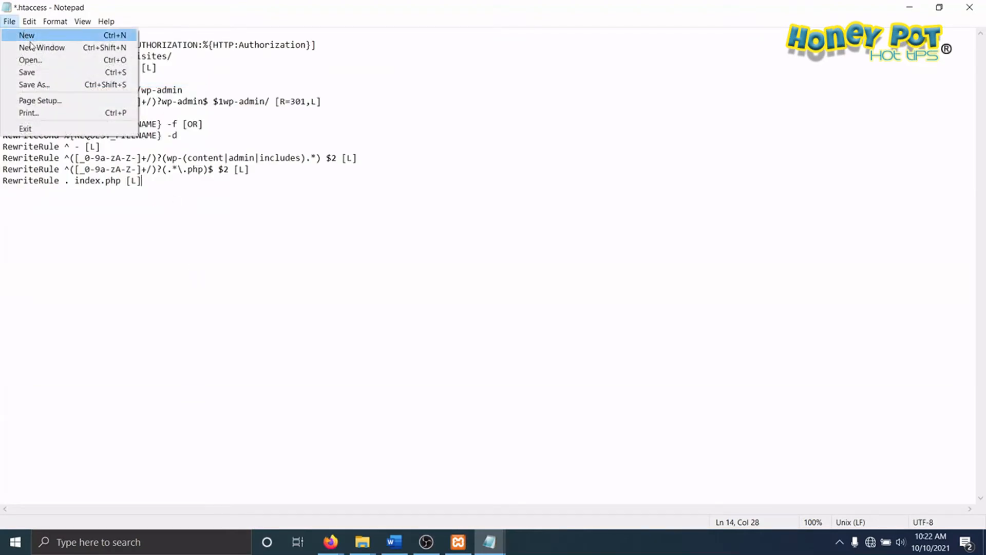
left_click(34, 73)
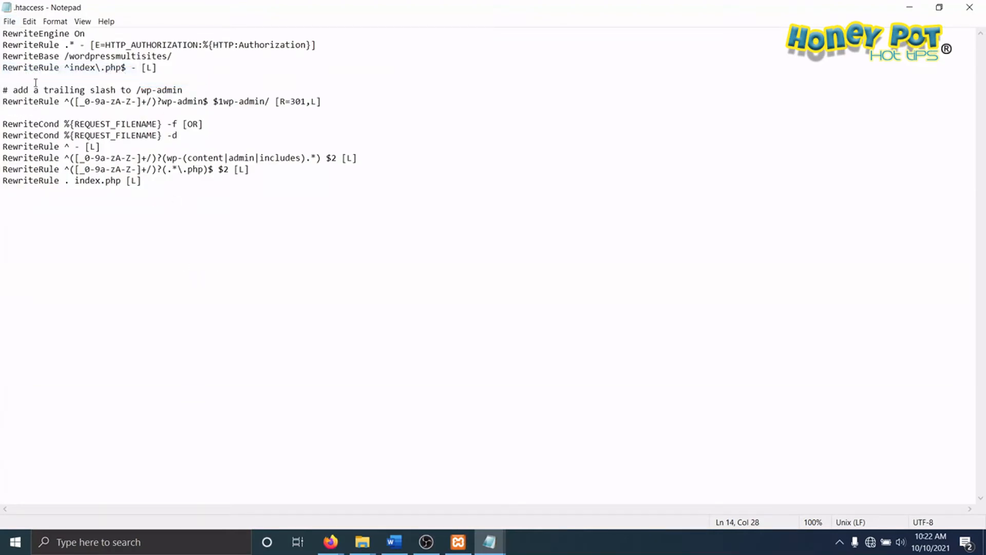
left_click(969, 7)
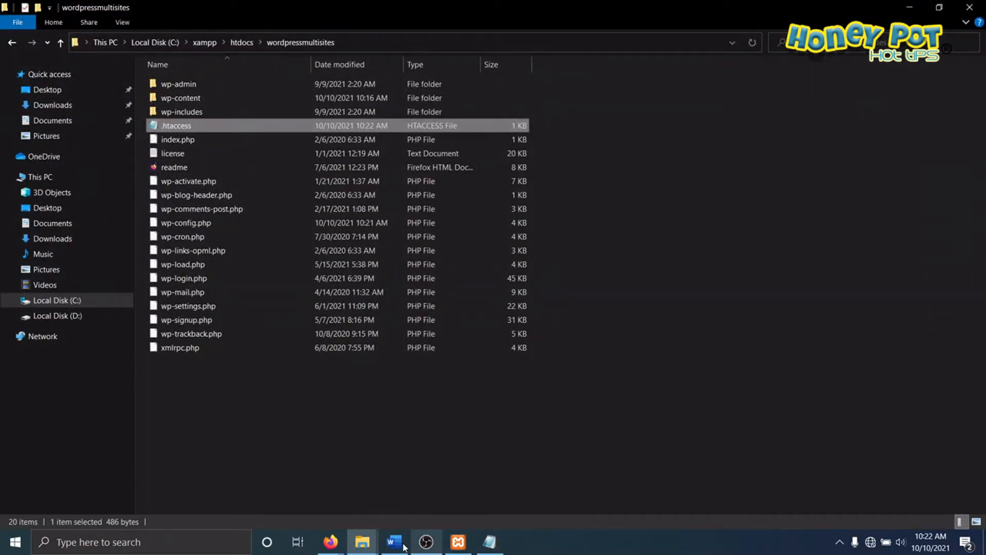
Step: Switch to the Create a Network of WordPress Sites page in Firefox
left_click(330, 543)
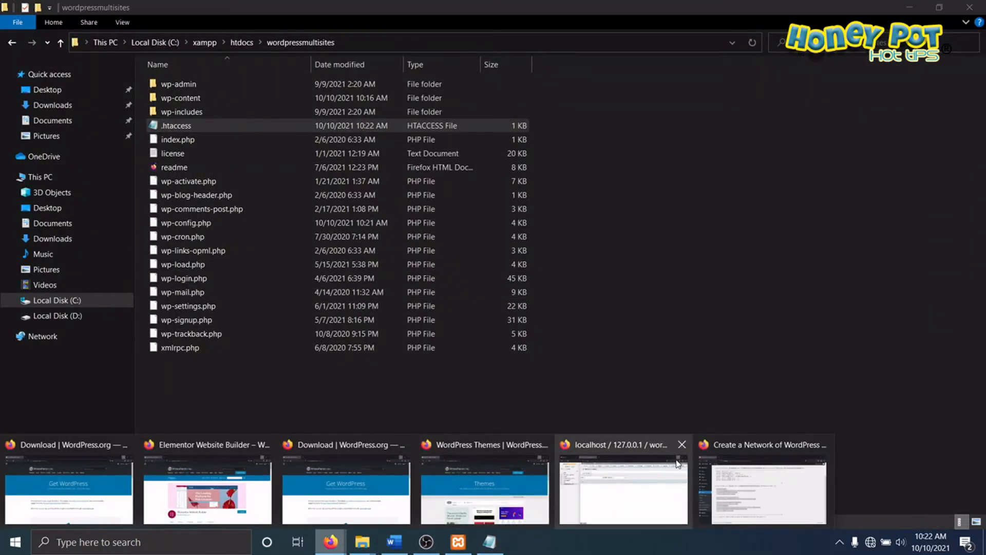
left_click(779, 446)
left_click(387, 302)
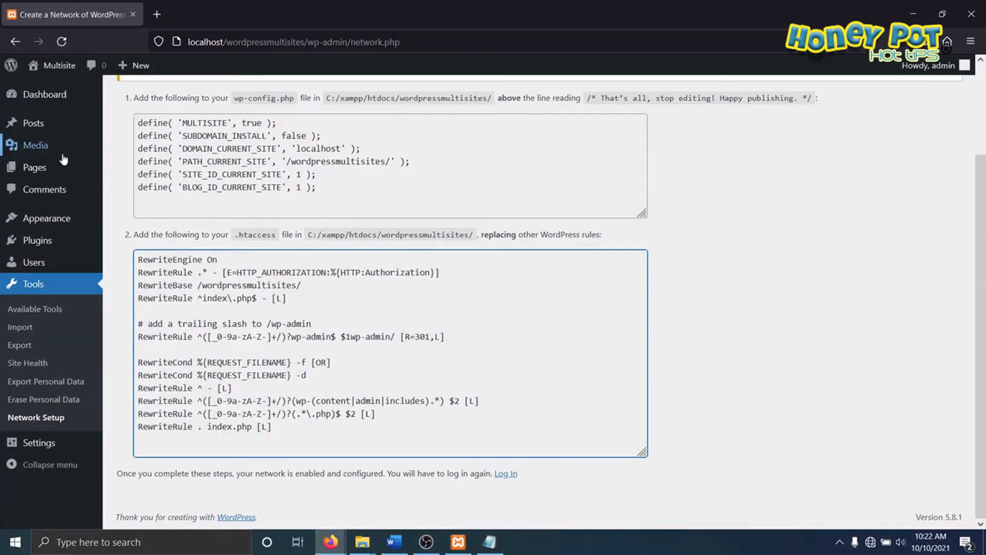
mouse_move(51, 66)
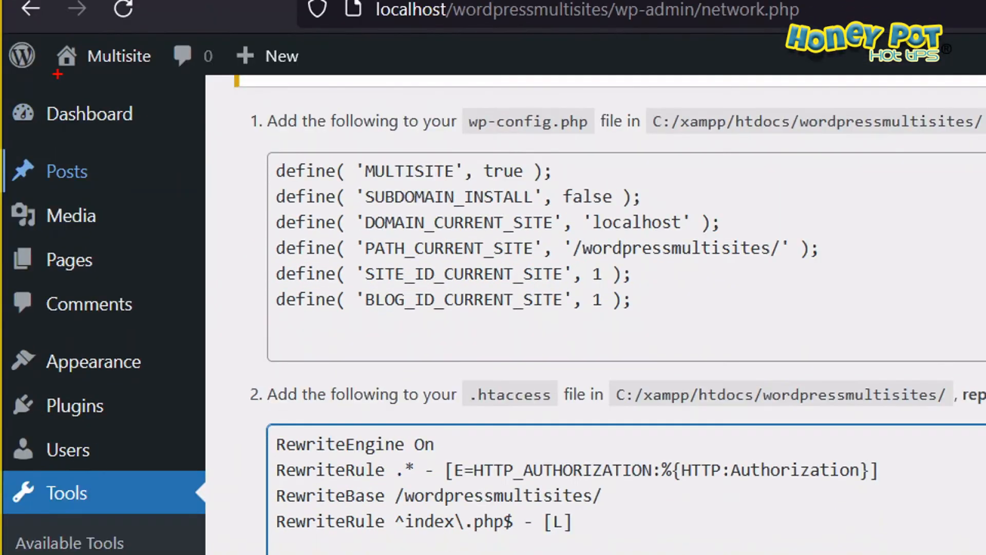
mouse_move(87, 91)
left_mouse_down()
mouse_move(2, 116)
mouse_move(179, 139)
mouse_move(149, 116)
left_mouse_up()
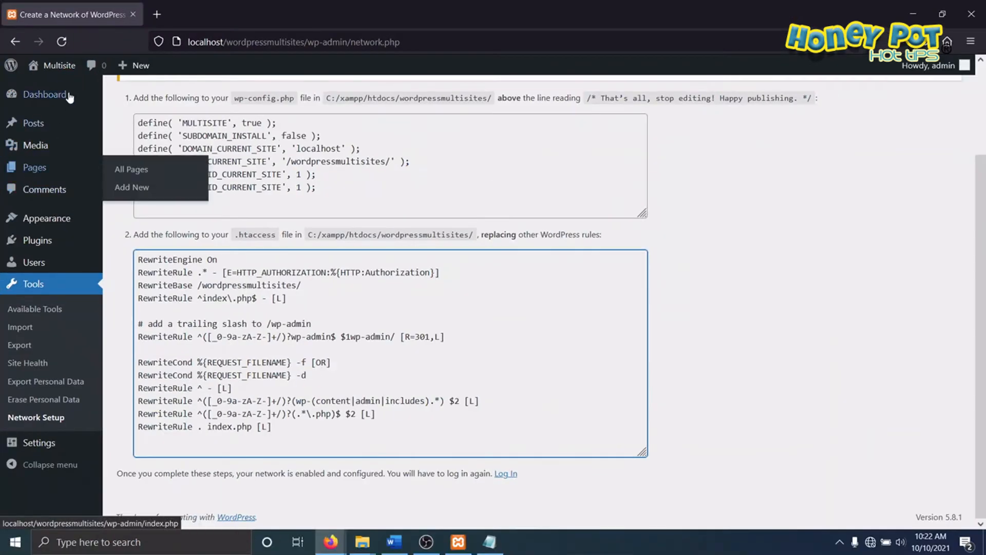
Step: Reload the network page and log back in to WordPress with the admin account
left_click(64, 43)
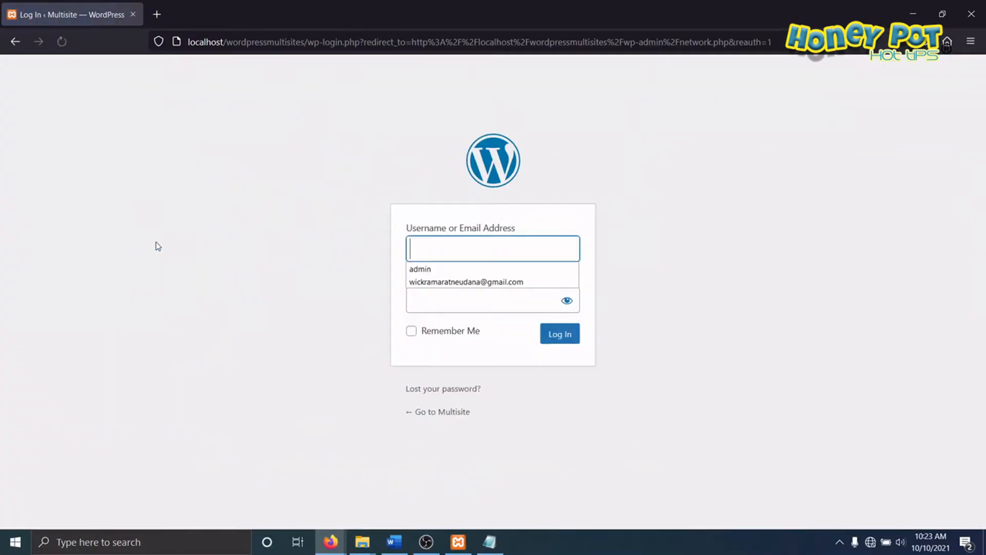
left_click(469, 247)
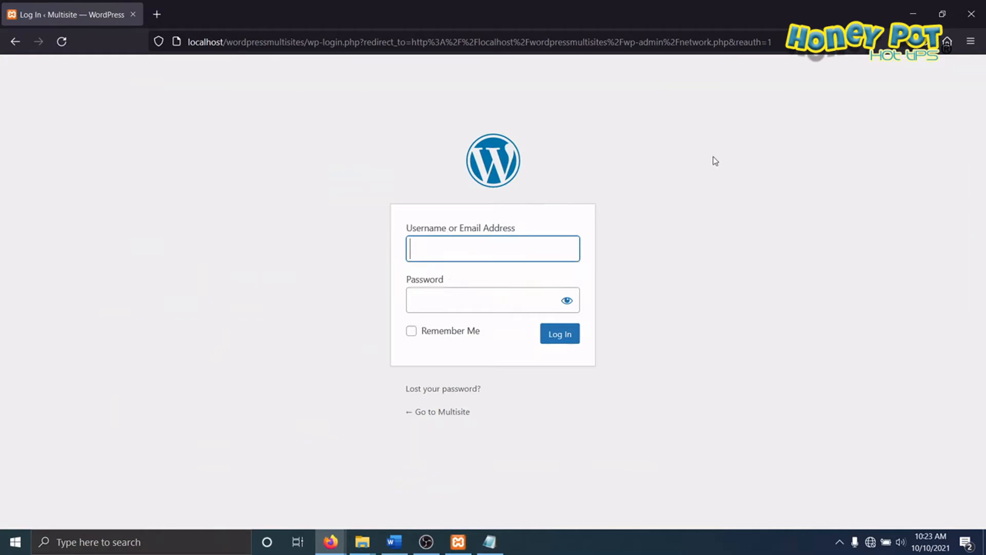
type("adm")
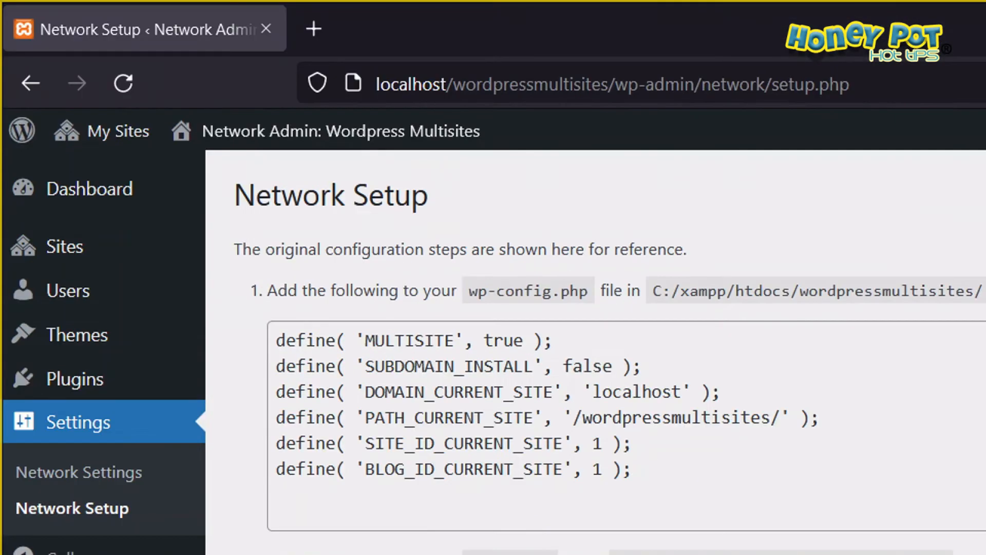
mouse_move(73, 148)
left_mouse_down()
mouse_move(180, 142)
mouse_move(53, 99)
mouse_move(69, 167)
mouse_move(78, 168)
left_mouse_up()
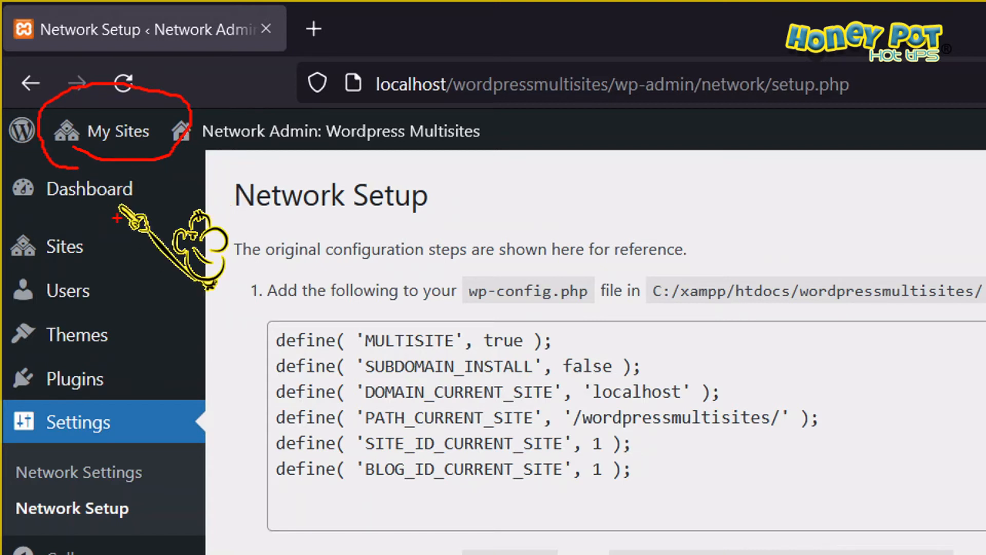
left_click_drag(236, 151, 403, 148)
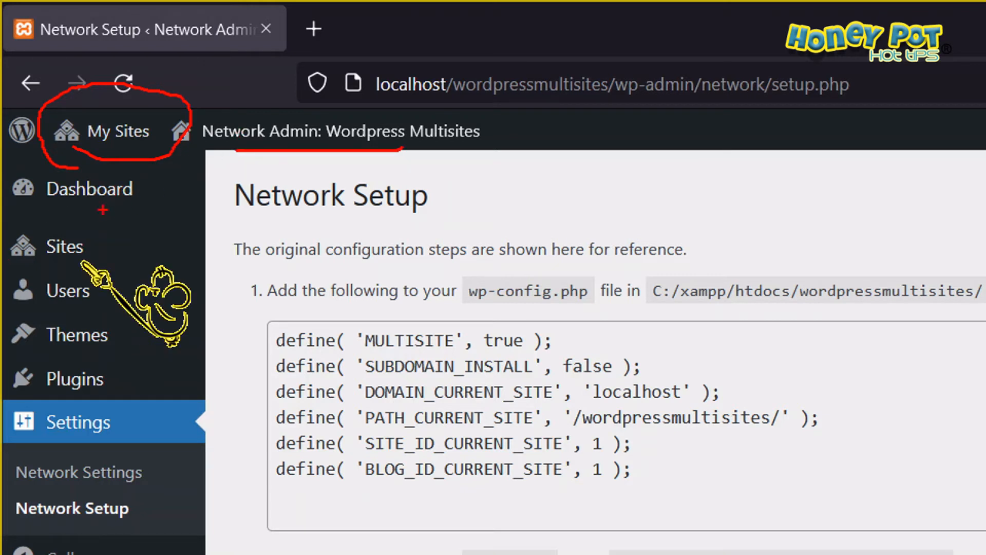
mouse_move(70, 207)
left_mouse_down()
mouse_move(23, 270)
mouse_move(86, 237)
left_mouse_up()
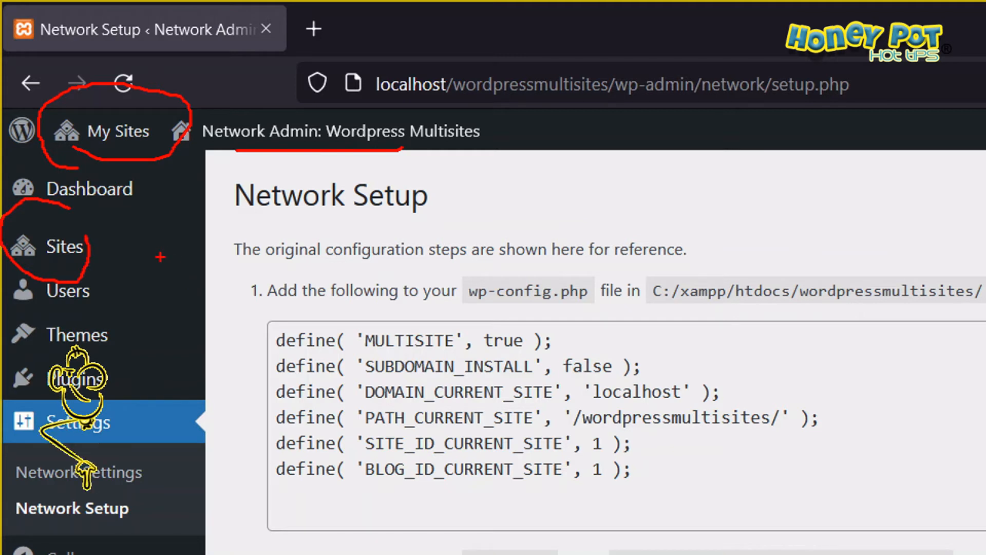
mouse_move(103, 444)
left_mouse_down()
mouse_move(8, 453)
mouse_move(128, 509)
mouse_move(77, 437)
left_mouse_up()
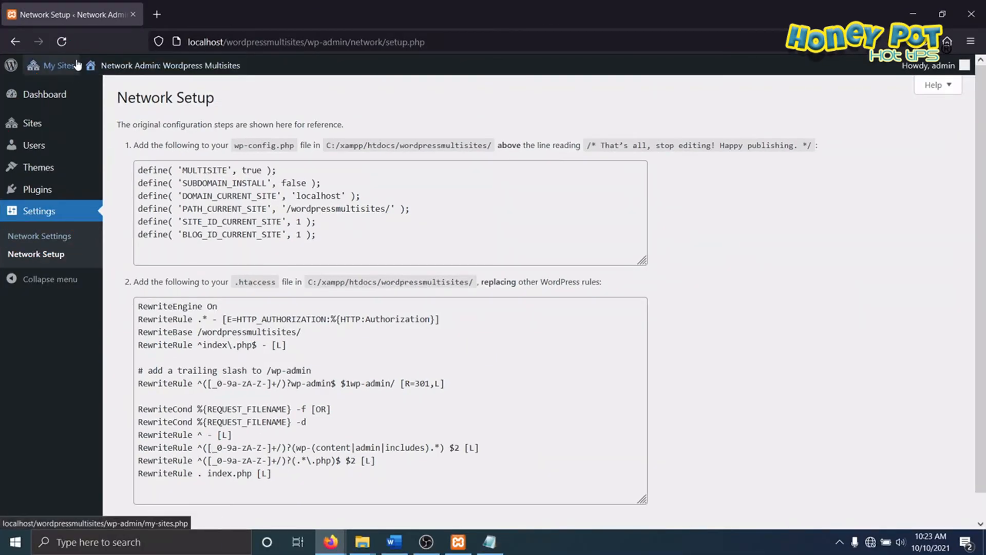
mouse_move(149, 126)
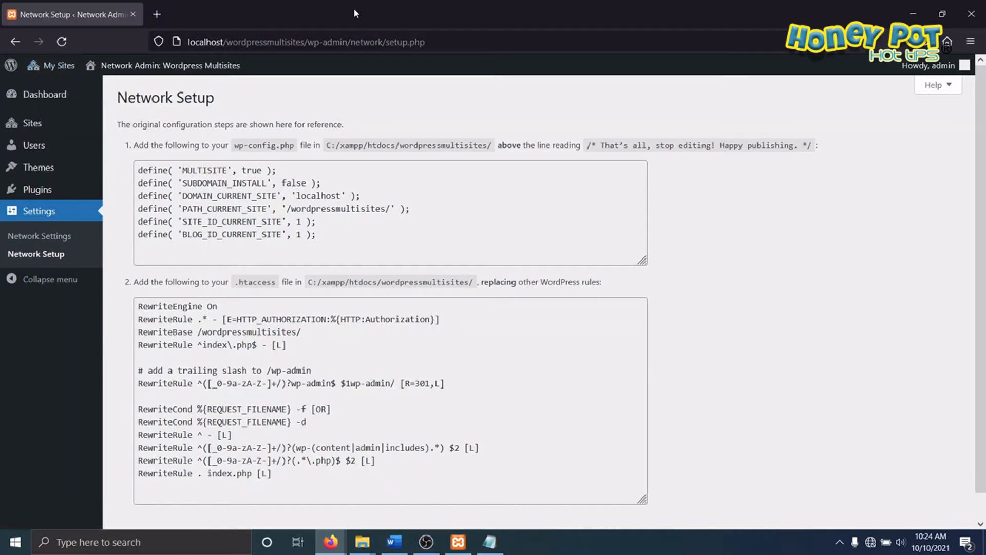
Step: Go to the network admin dashboard home and open the list of all sites in the network
mouse_move(76, 171)
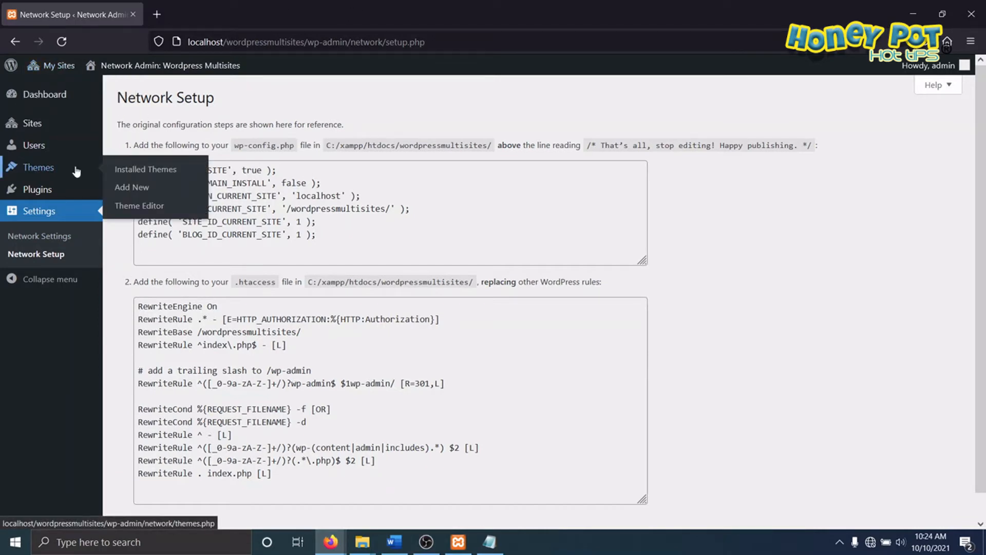
mouse_move(55, 102)
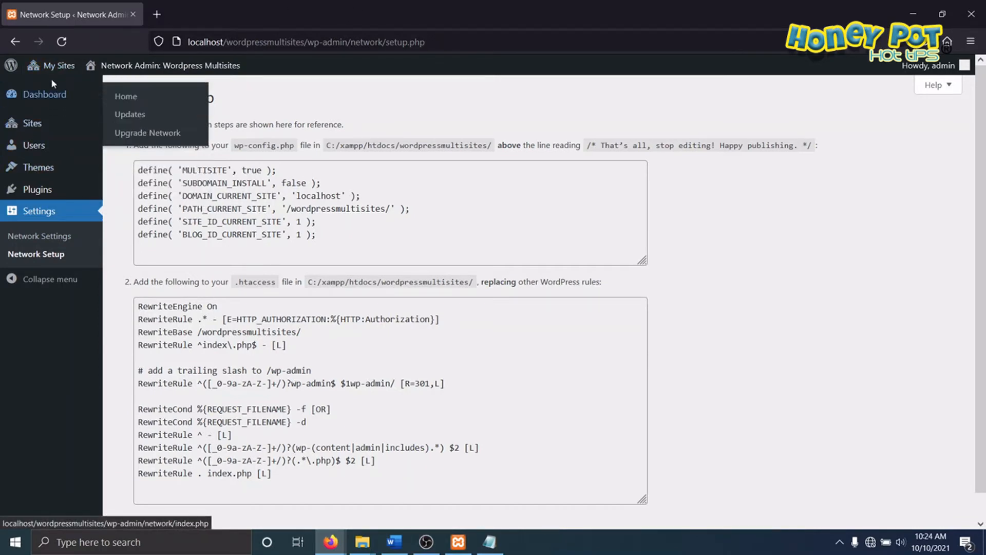
left_click(175, 89)
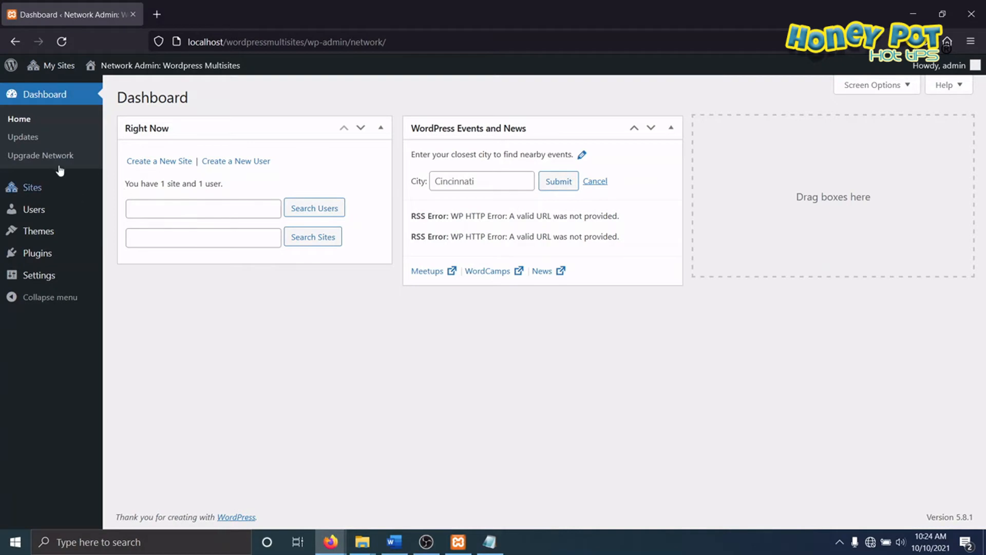
mouse_move(51, 190)
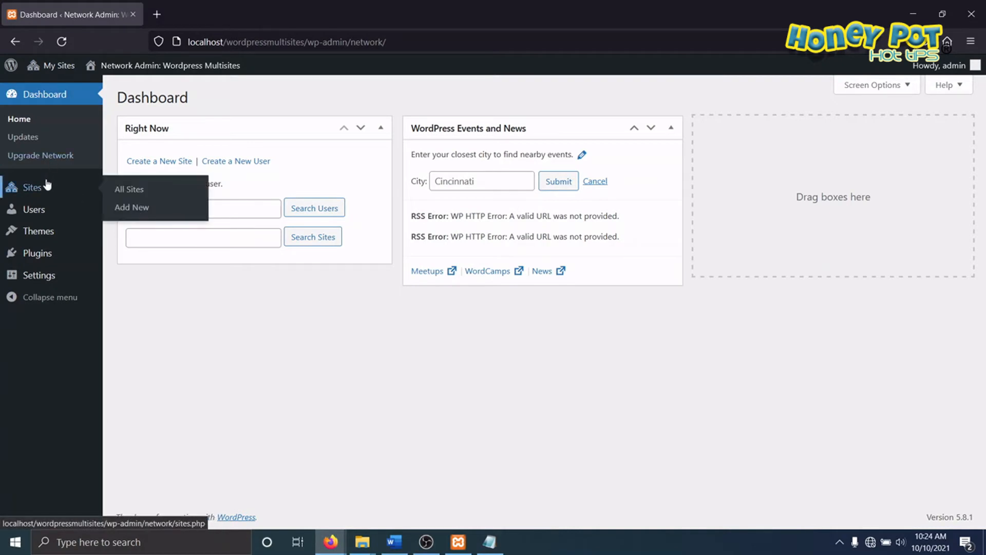
left_click(121, 194)
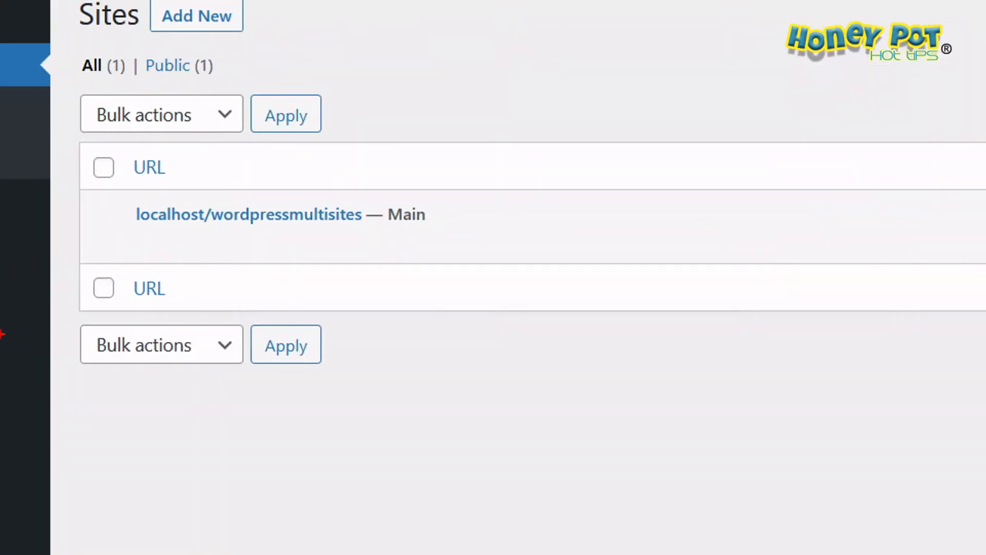
mouse_move(361, 177)
left_mouse_down()
mouse_move(406, 164)
mouse_move(337, 152)
left_mouse_up()
left_click_drag(205, 231, 342, 235)
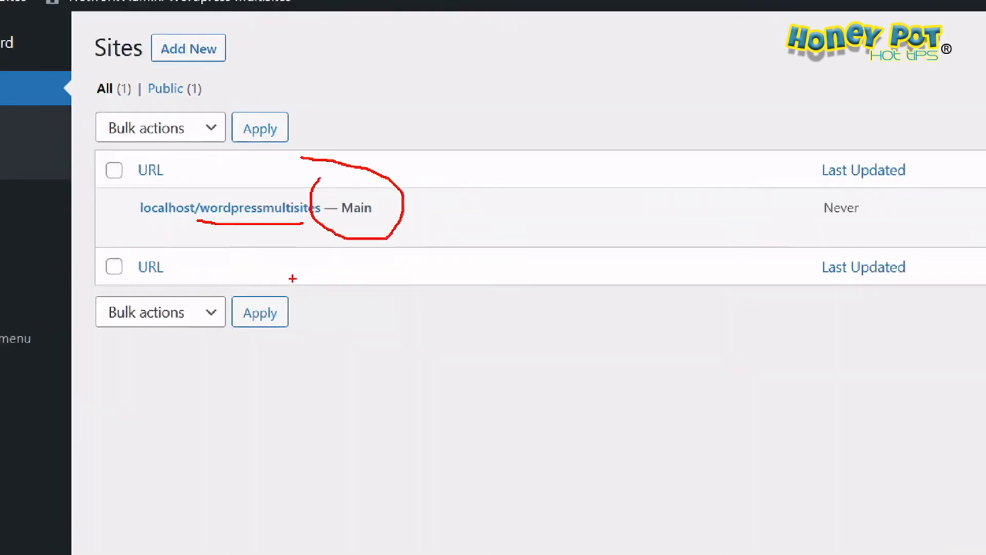
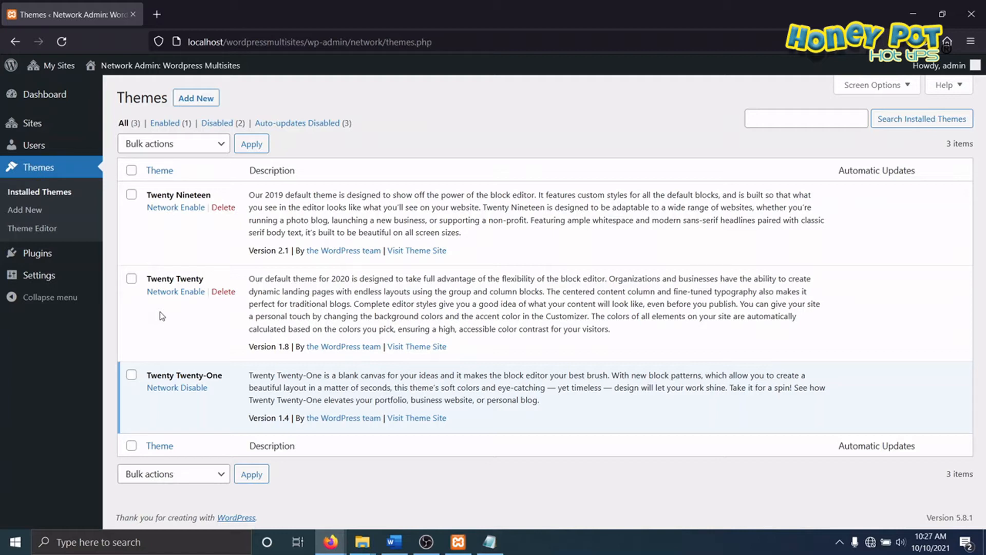
Step: Delete the Twenty Nineteen and Twenty Twenty themes together from the network's installed themes
left_click(132, 278)
left_click(132, 195)
left_click(222, 145)
left_click(135, 236)
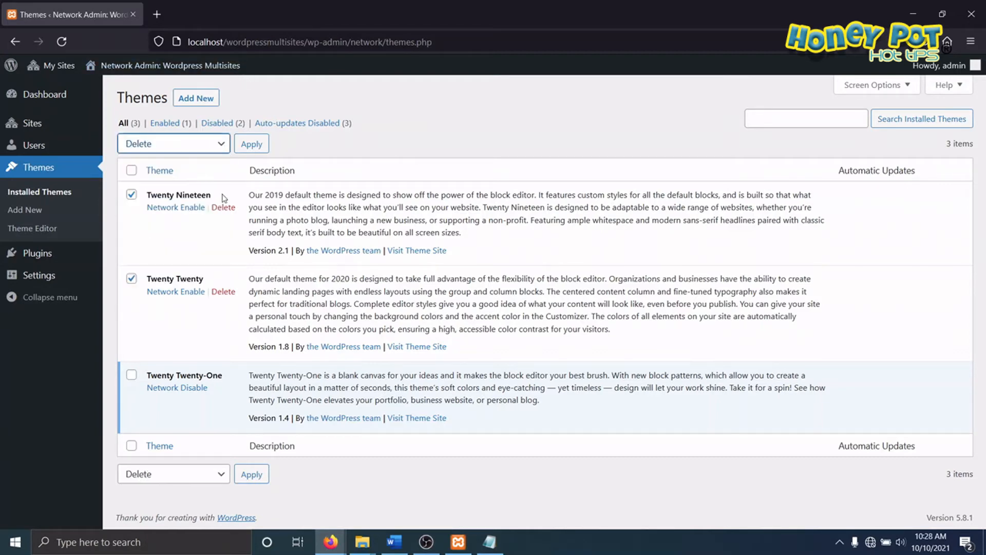
left_click(251, 144)
left_click(549, 319)
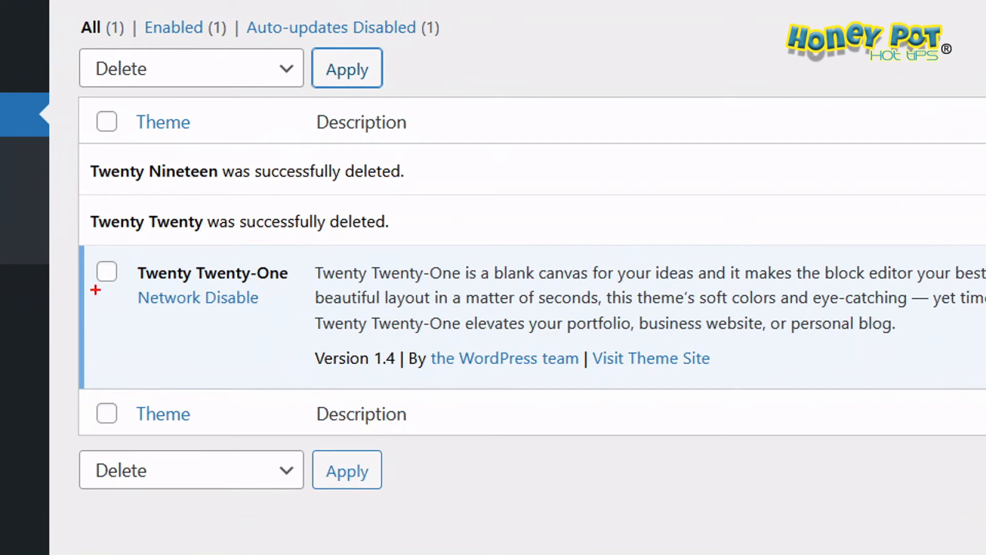
mouse_move(126, 232)
left_mouse_down()
mouse_move(69, 264)
mouse_move(126, 233)
left_mouse_up()
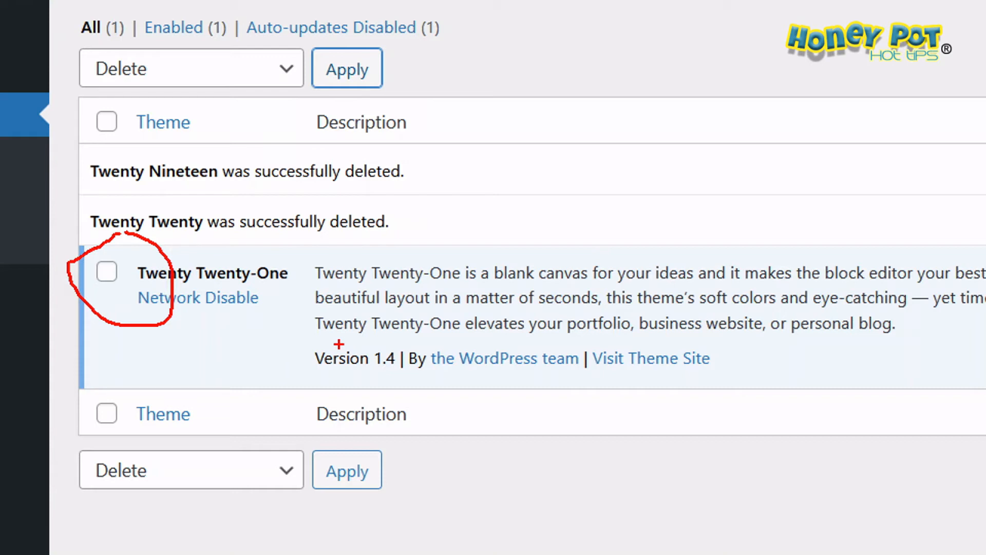
key("Escape")
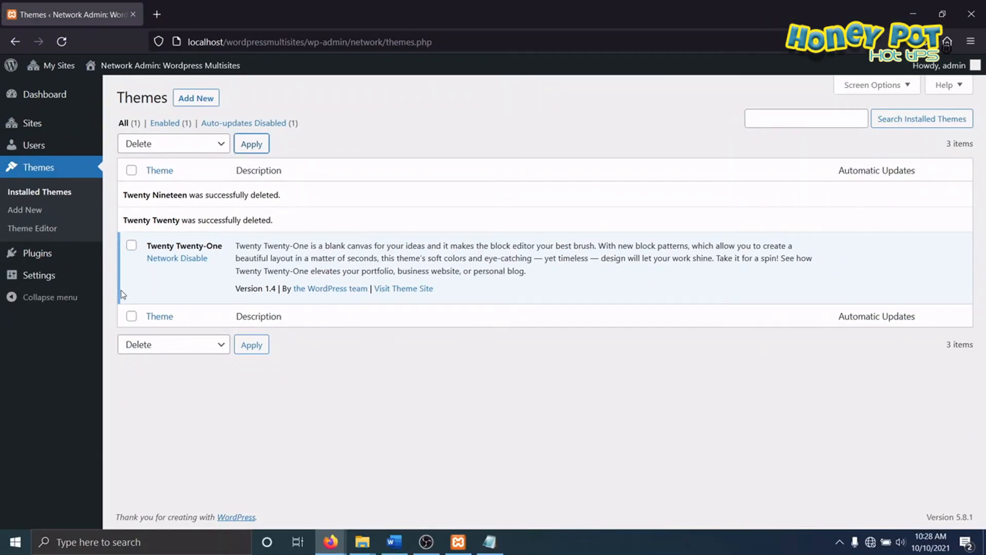
Step: Delete all installed network plugins, Akismet Anti-Spam and Hello Dolly, in one bulk action
mouse_move(30, 254)
left_click(113, 255)
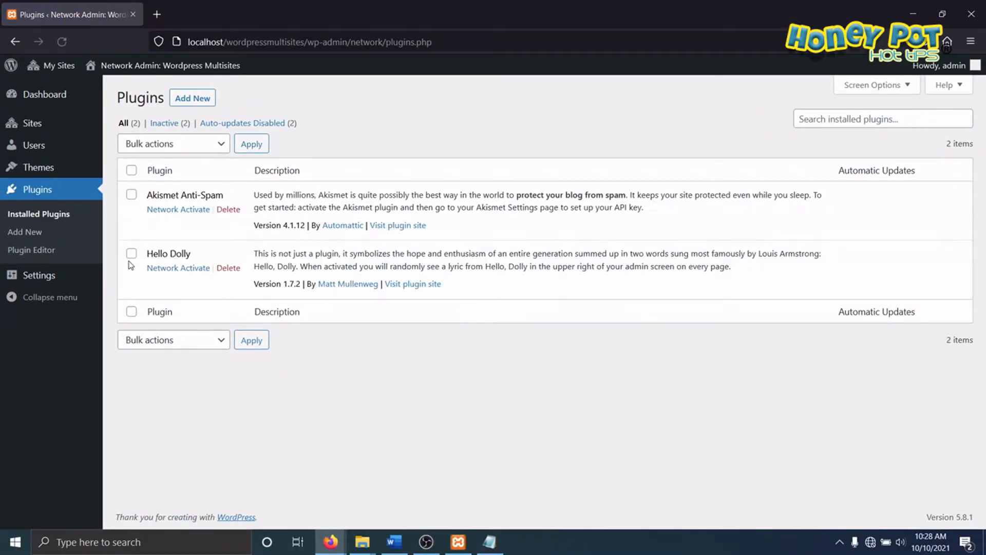
left_click(132, 171)
left_click(225, 145)
left_click(148, 238)
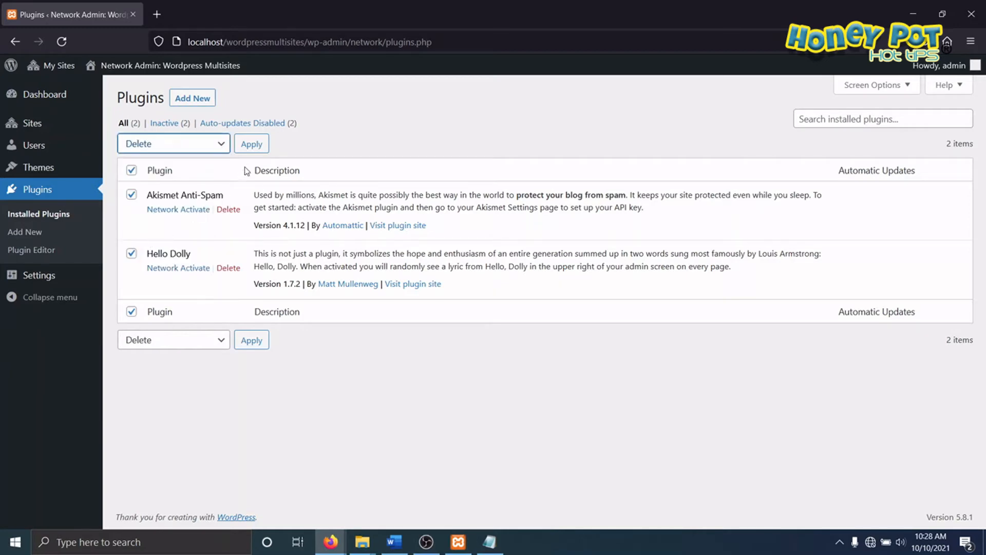
left_click(251, 144)
left_click(536, 311)
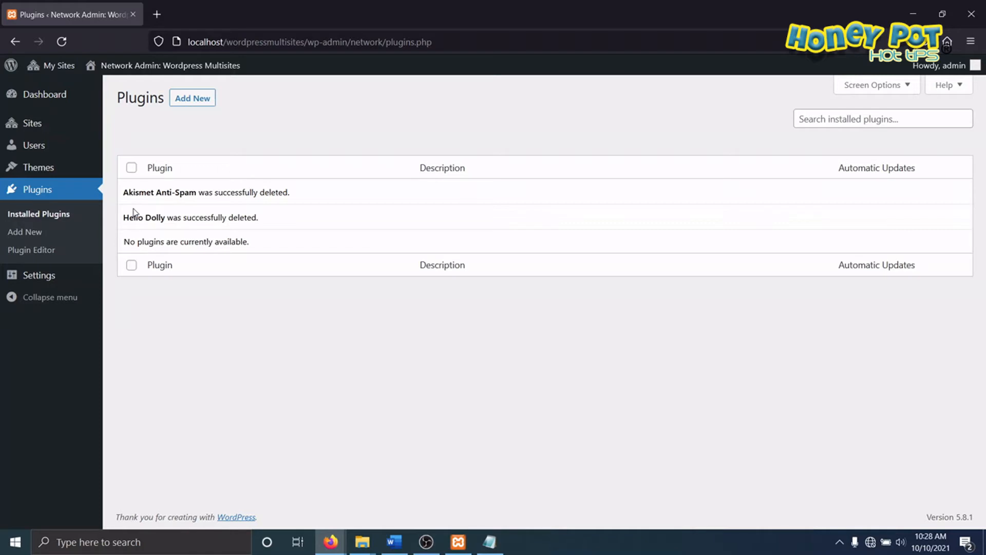
Step: Return to the network dashboard and open the form for adding a new site
left_click(53, 96)
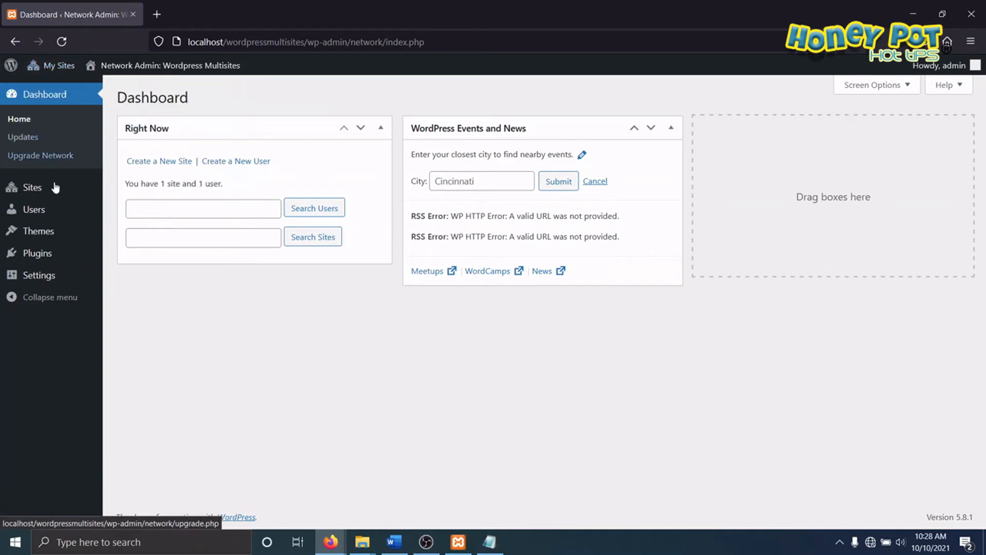
mouse_move(41, 187)
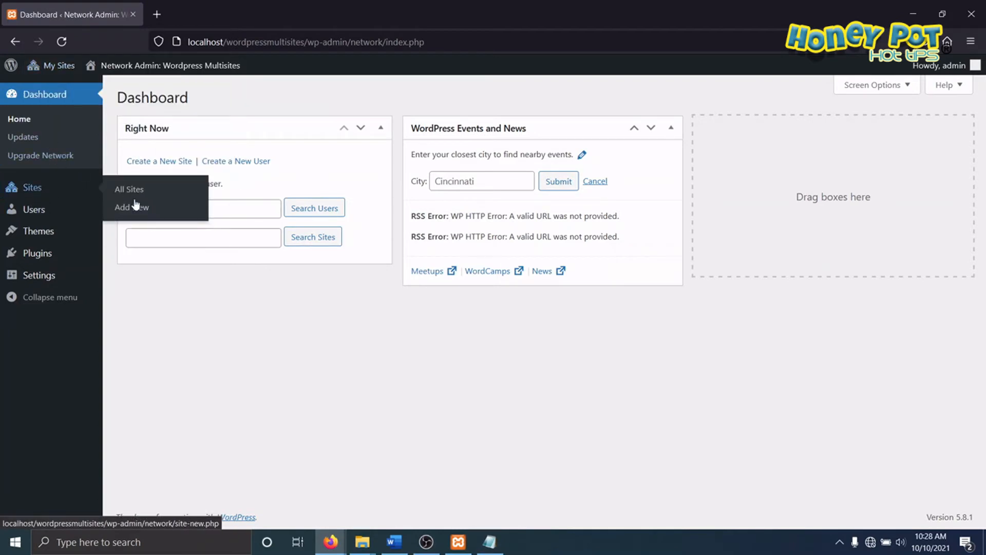
left_click(132, 209)
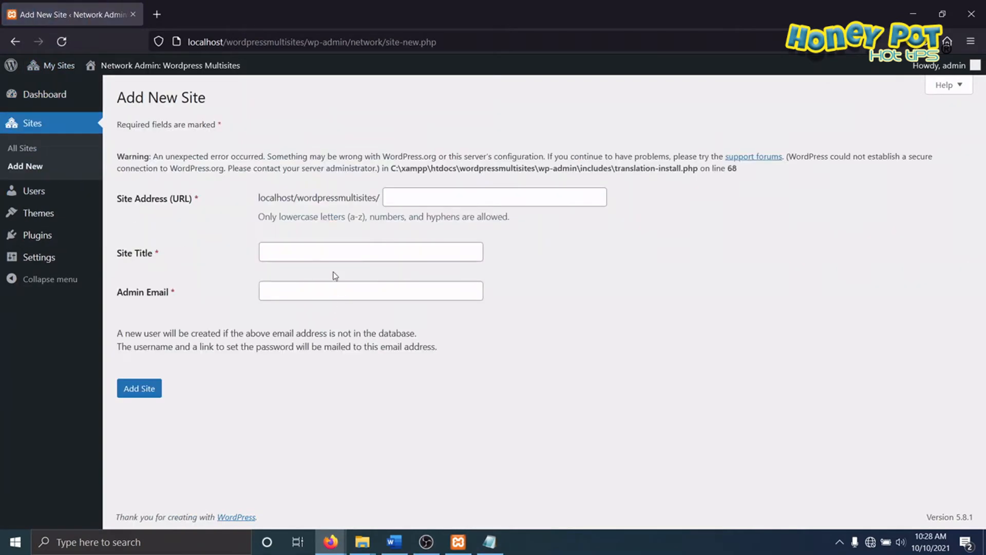
left_click(411, 198)
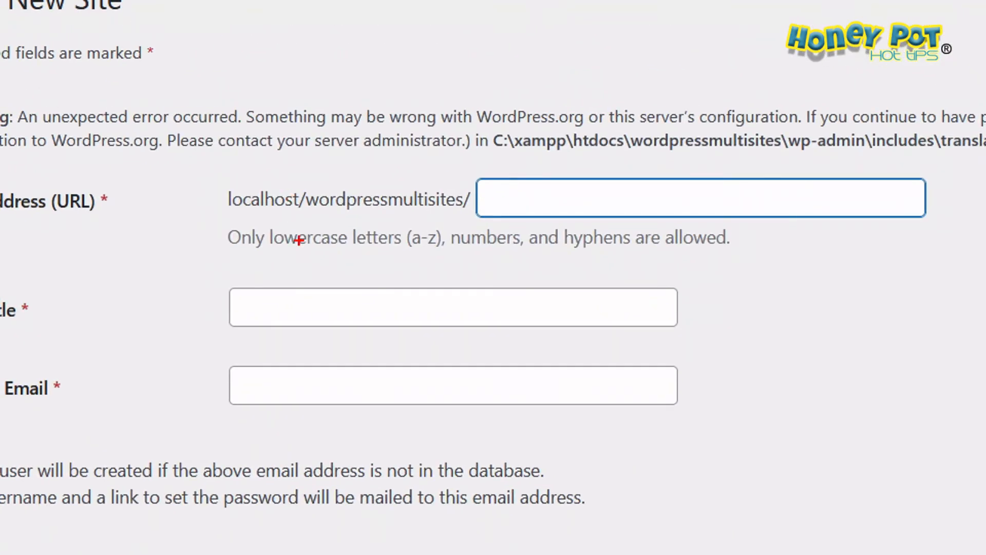
left_click_drag(241, 218, 540, 216)
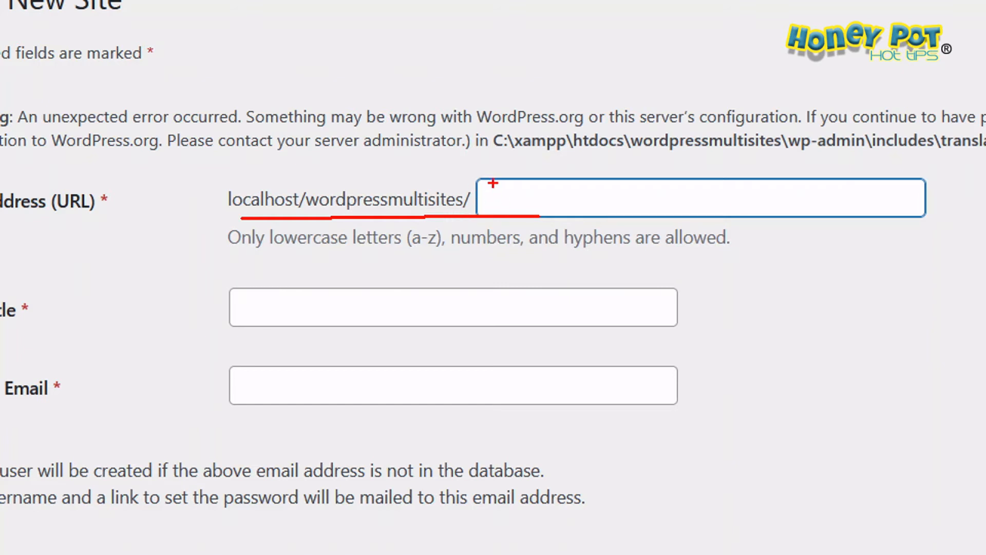
mouse_move(488, 166)
left_mouse_down()
mouse_move(222, 203)
mouse_move(506, 172)
mouse_move(497, 169)
left_mouse_up()
key("Escape")
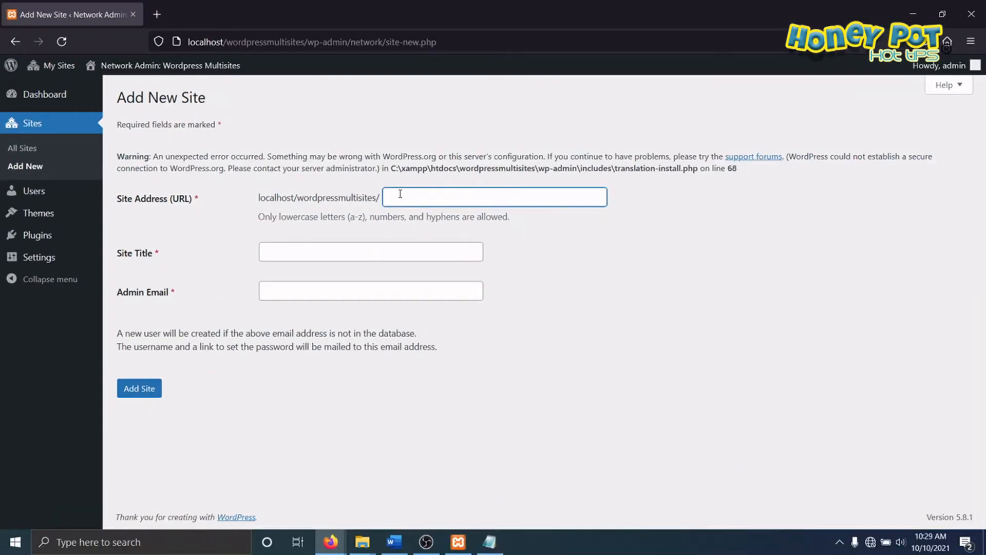
Step: Add a network site with the address and title Multisite1, entering the admin's e-mail address
left_click(400, 194)
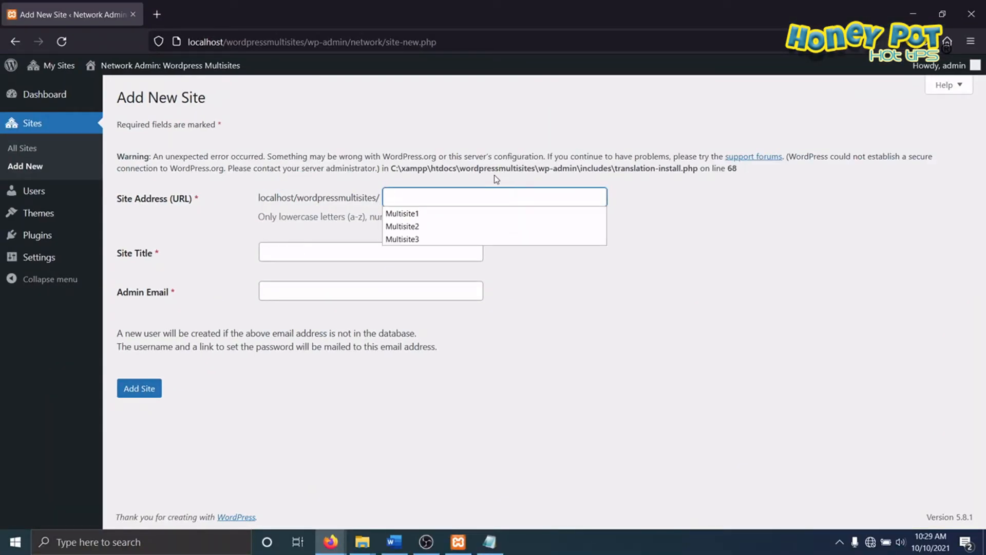
left_click(411, 215)
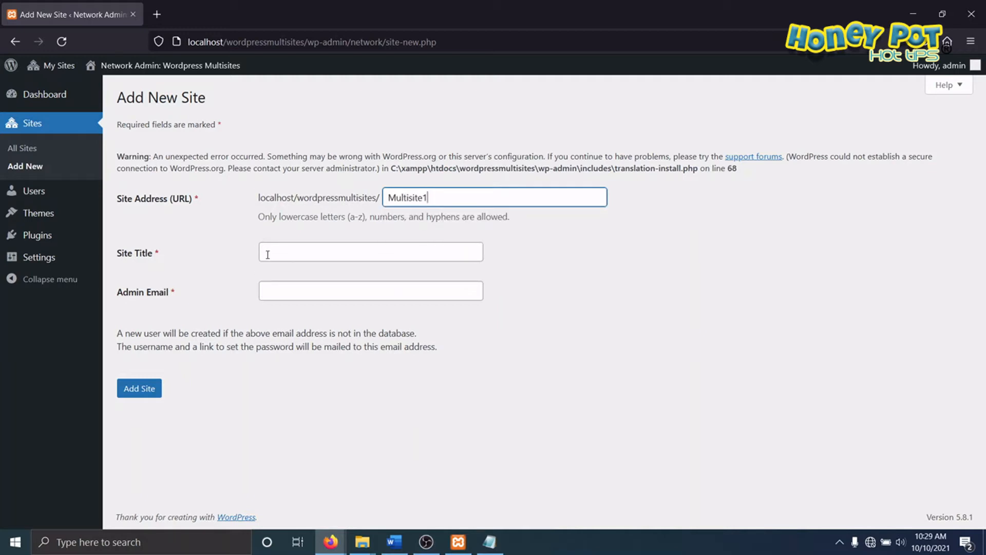
double_click(444, 199)
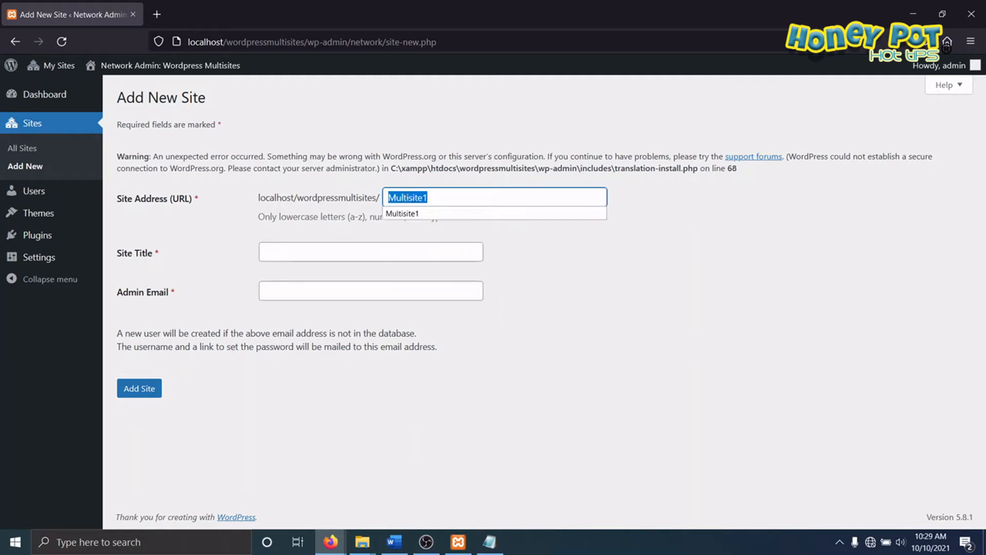
right_click(412, 198)
left_click(450, 268)
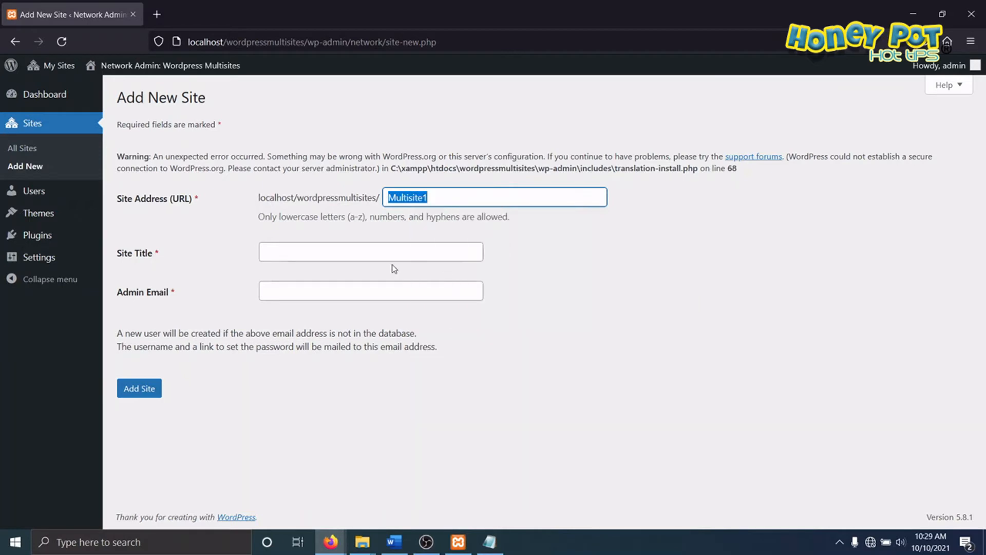
right_click(288, 252)
left_click(324, 348)
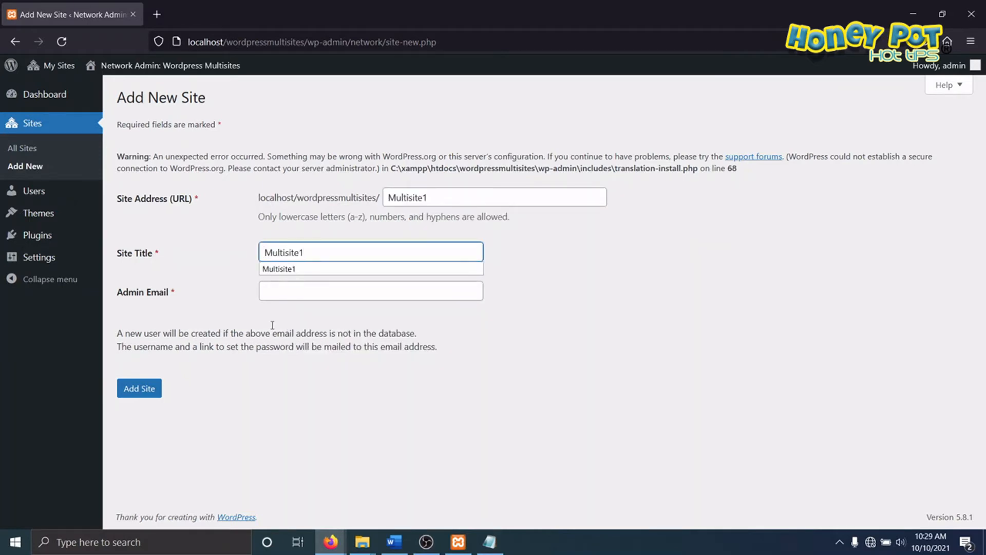
right_click(287, 292)
left_click(319, 388)
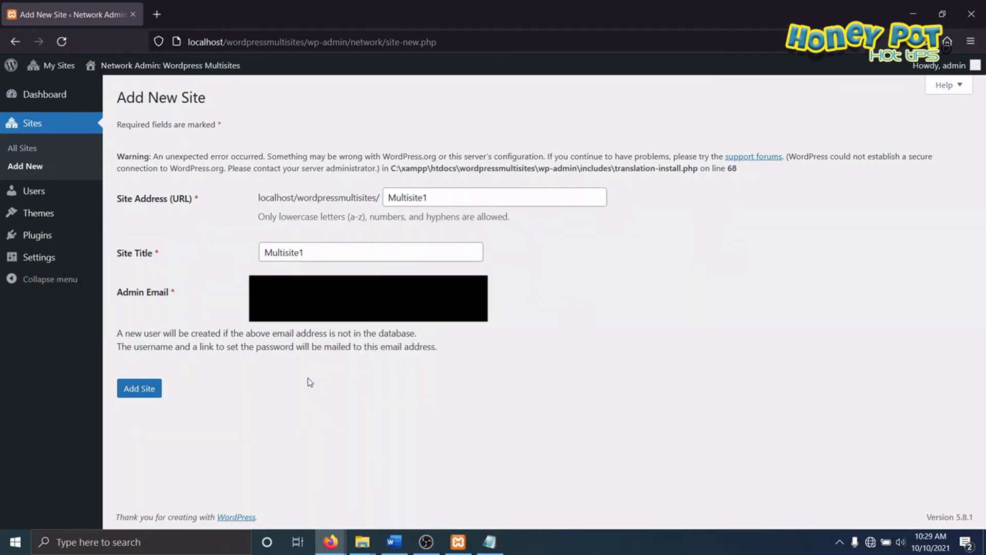
left_click(141, 392)
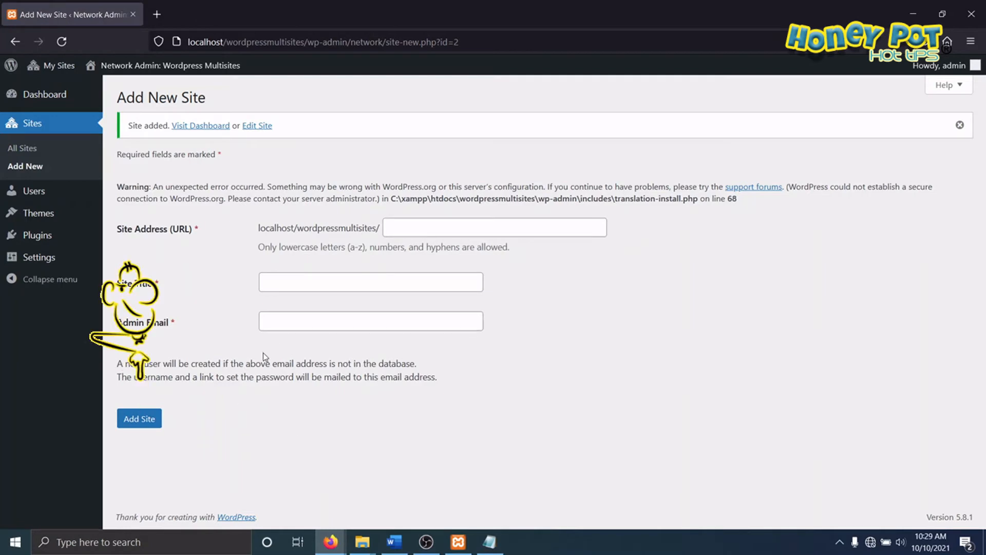
Step: Add another network site with the address and title Multisite2, using the same admin e-mail
left_click(412, 226)
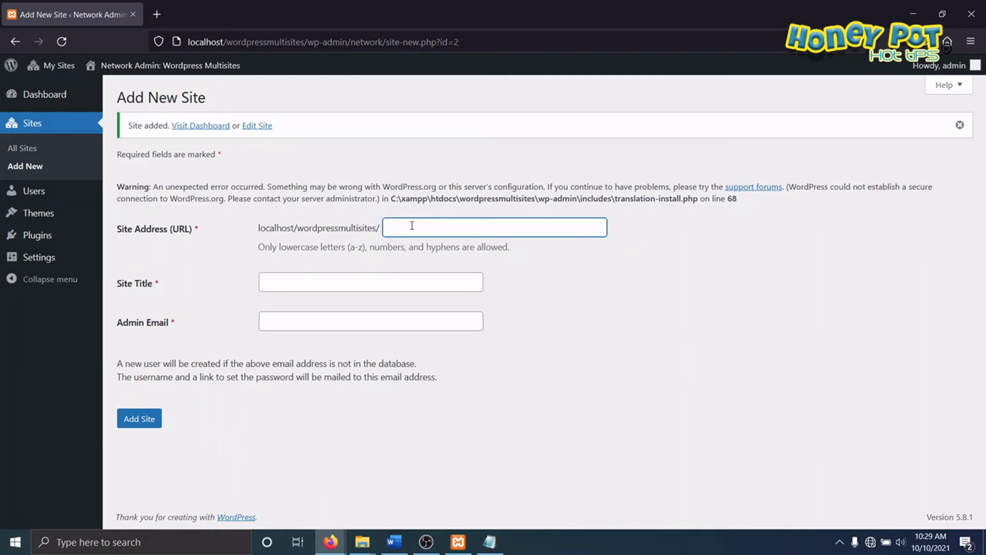
type("mu")
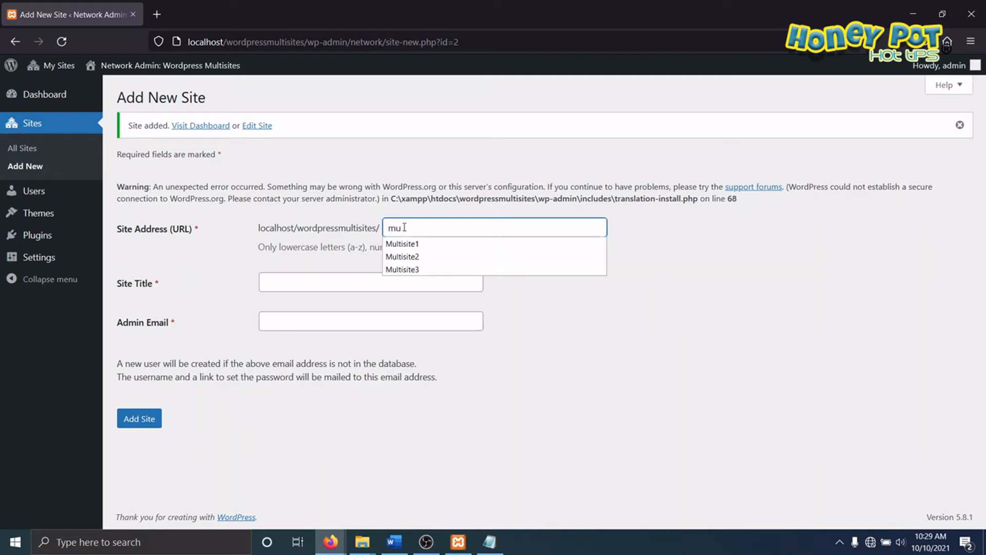
left_click(409, 256)
left_click(301, 285)
type("Mult")
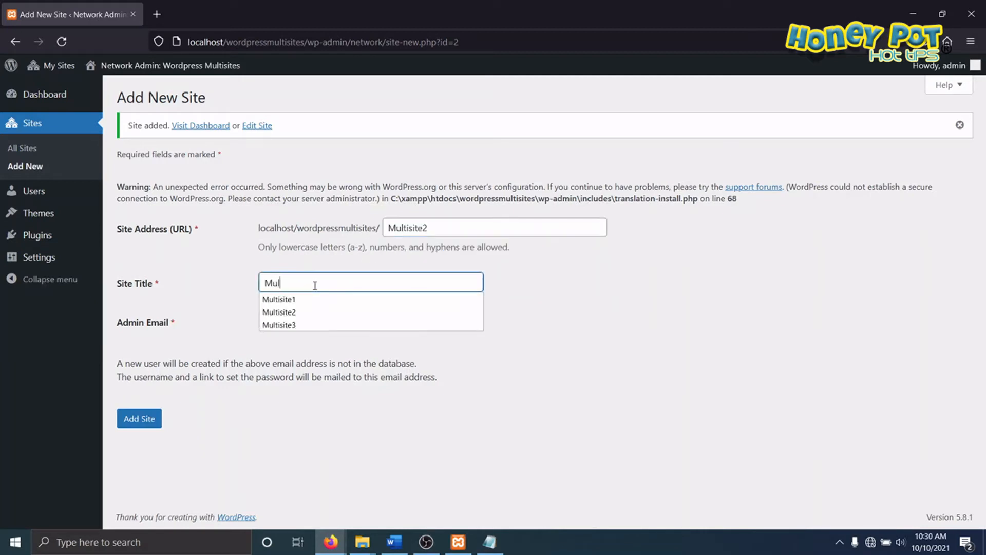
type("isite2")
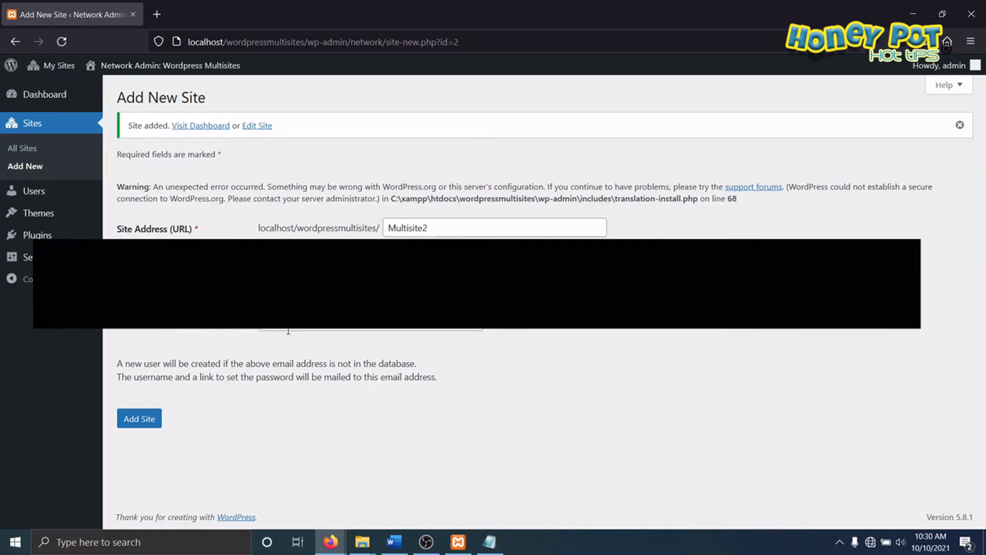
right_click(285, 324)
left_click(303, 418)
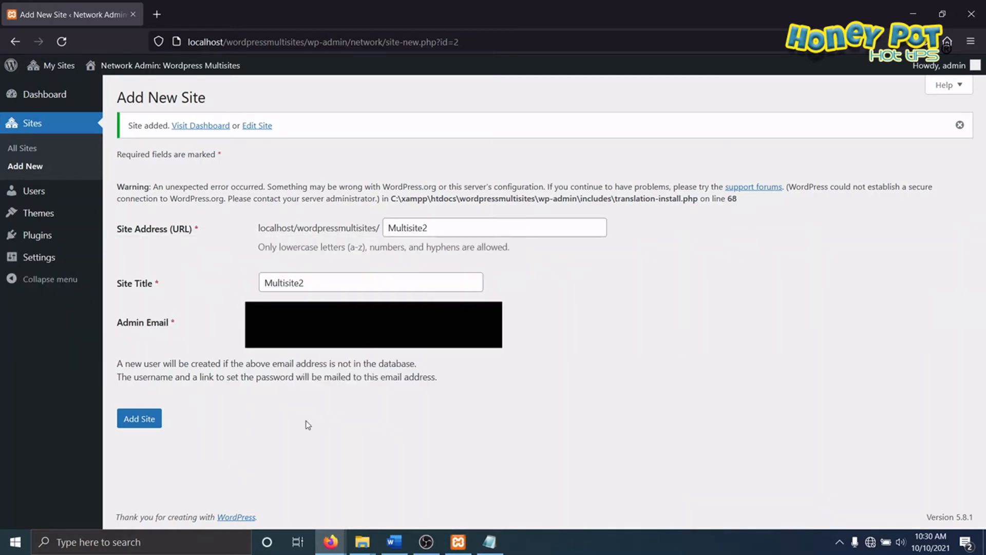
left_click(139, 418)
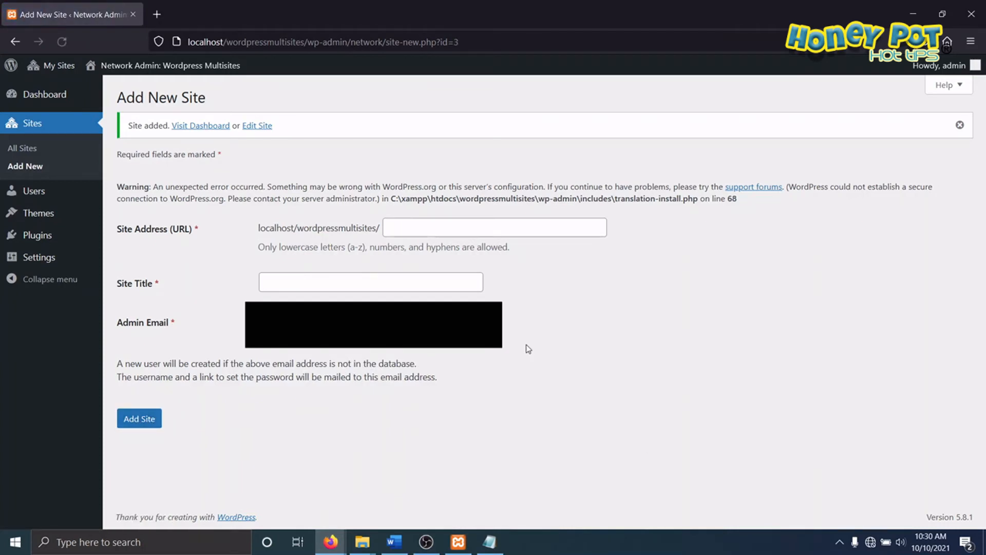
Step: Add a third network site with the address and title Multisite3, using the same admin e-mail
left_click(420, 228)
right_click(418, 227)
left_click(411, 225)
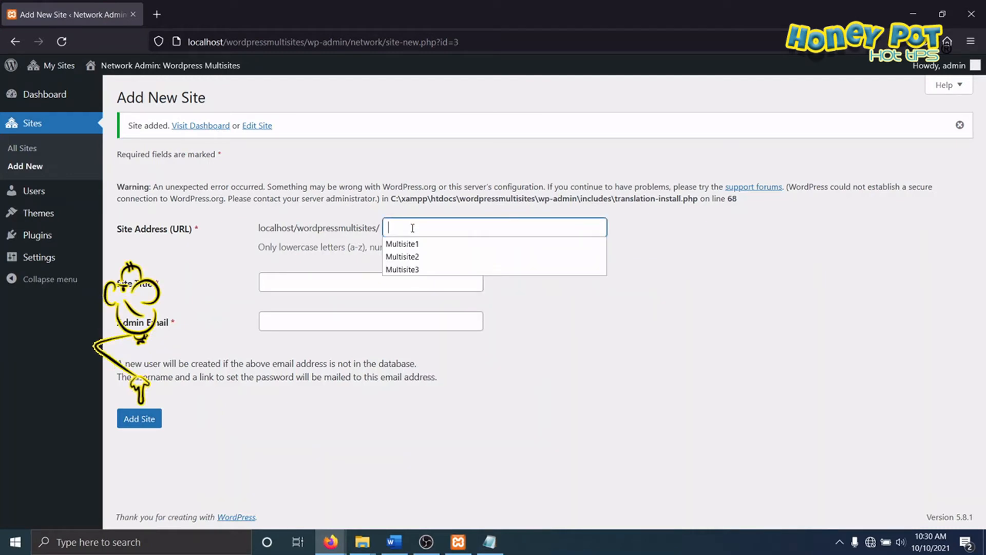
left_click(404, 269)
left_click(309, 277)
type("Multisite3")
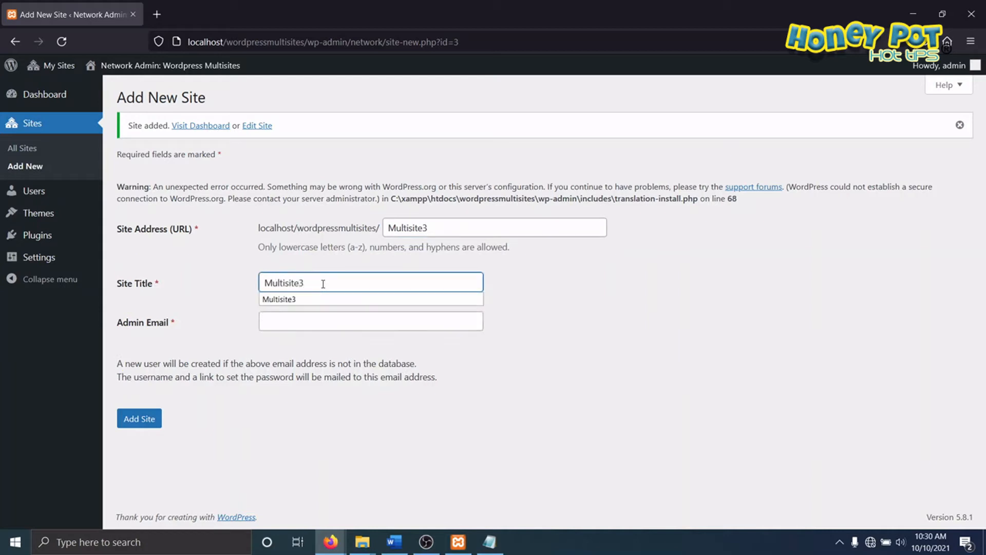
left_click(308, 324)
right_click(308, 325)
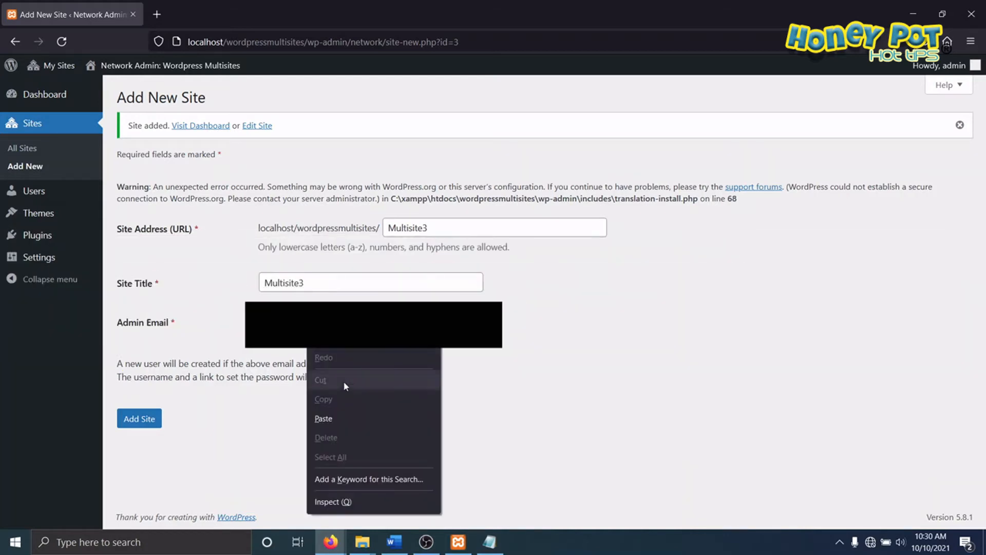
left_click(334, 418)
left_click(139, 418)
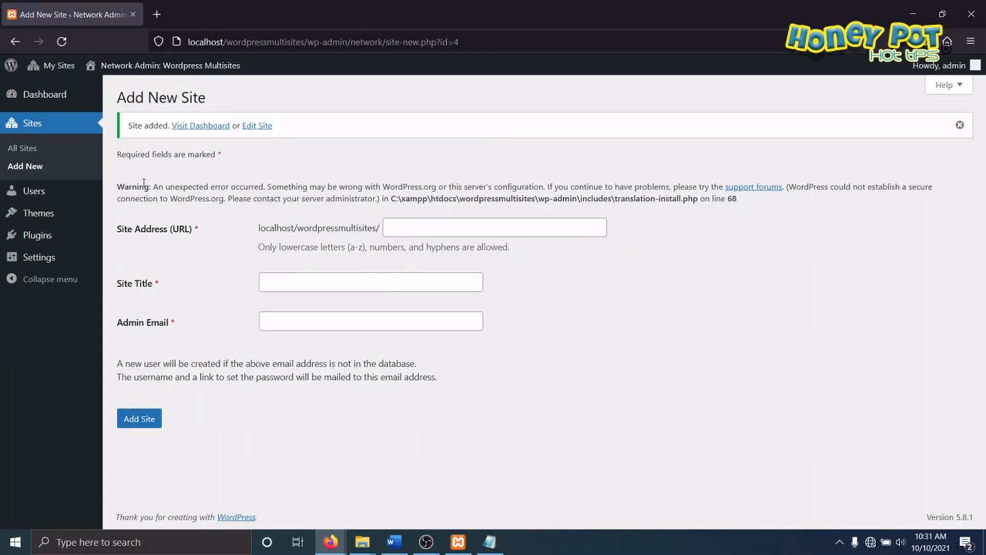
Step: Review the main Multisite and the added sites in the network's site list, and open the Upgrade Network page
mouse_move(60, 72)
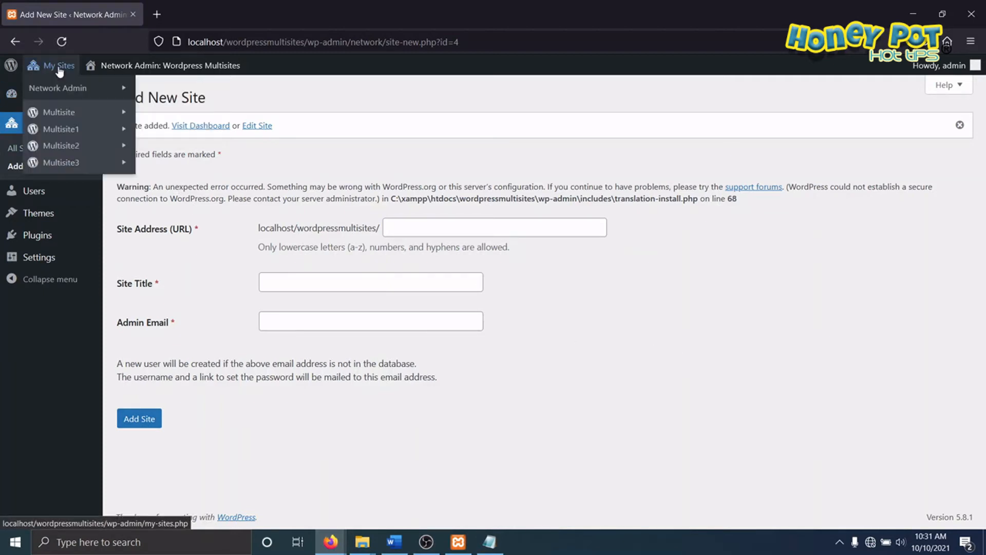
mouse_move(71, 111)
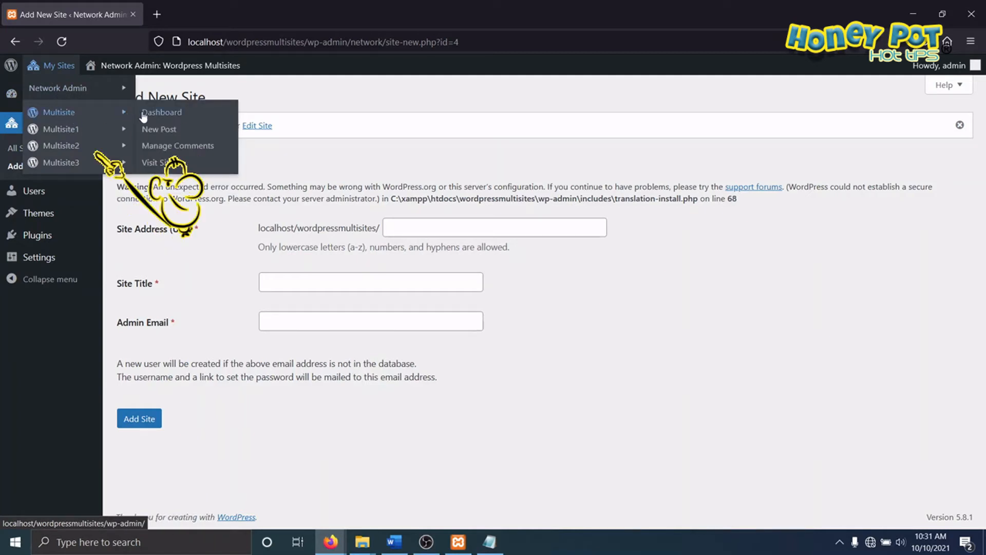
mouse_move(64, 134)
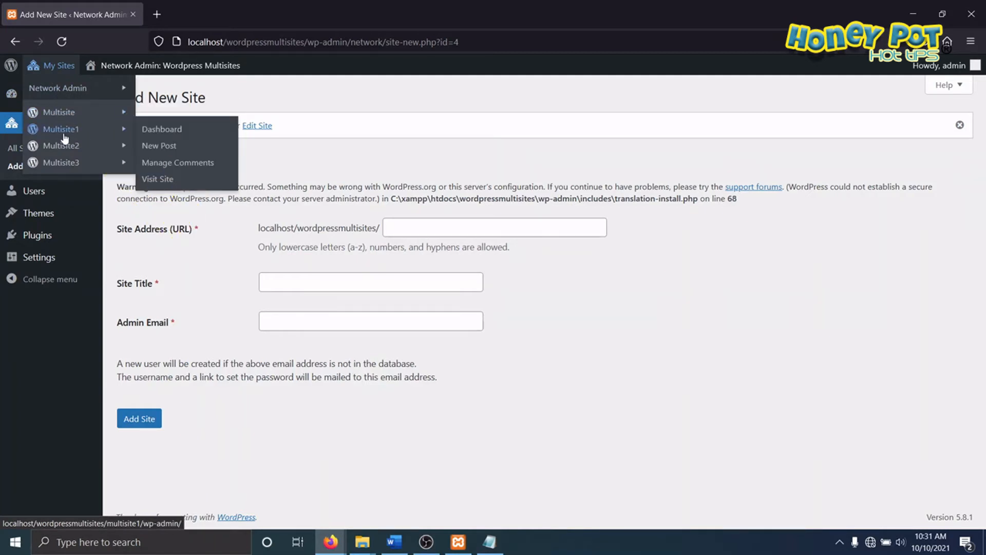
mouse_move(102, 115)
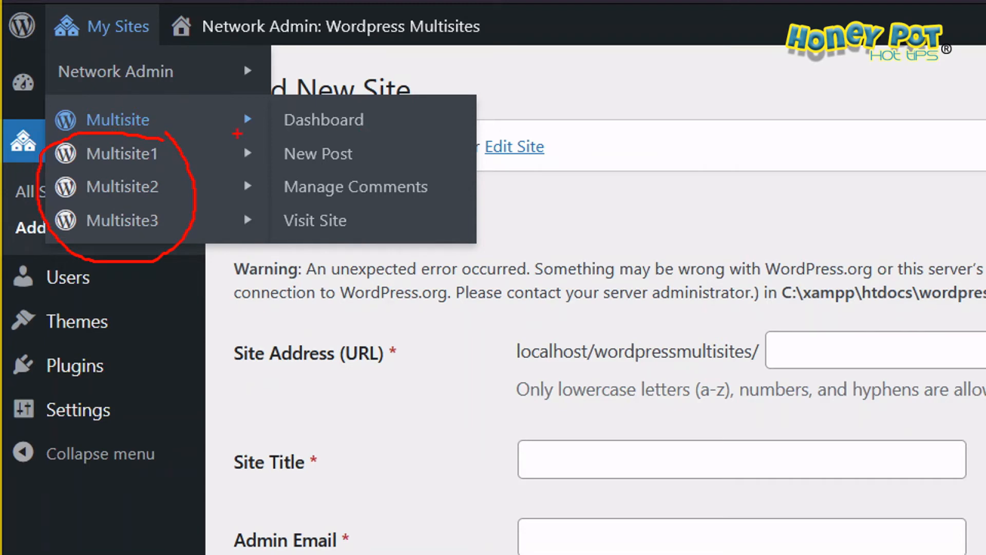
key("Escape")
mouse_move(112, 101)
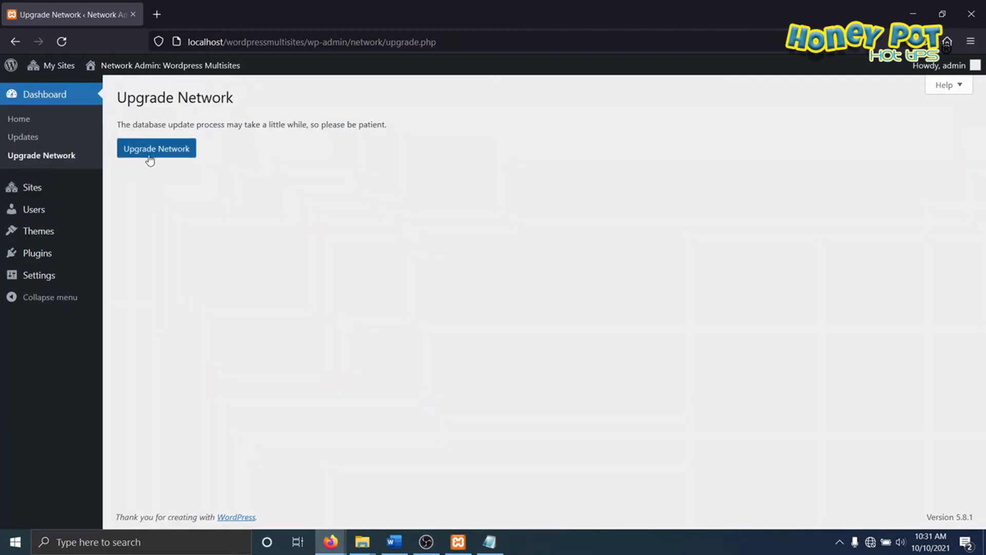
Step: Run the Upgrade Network database update, check the network's full site list and return to the network dashboard
left_click(149, 153)
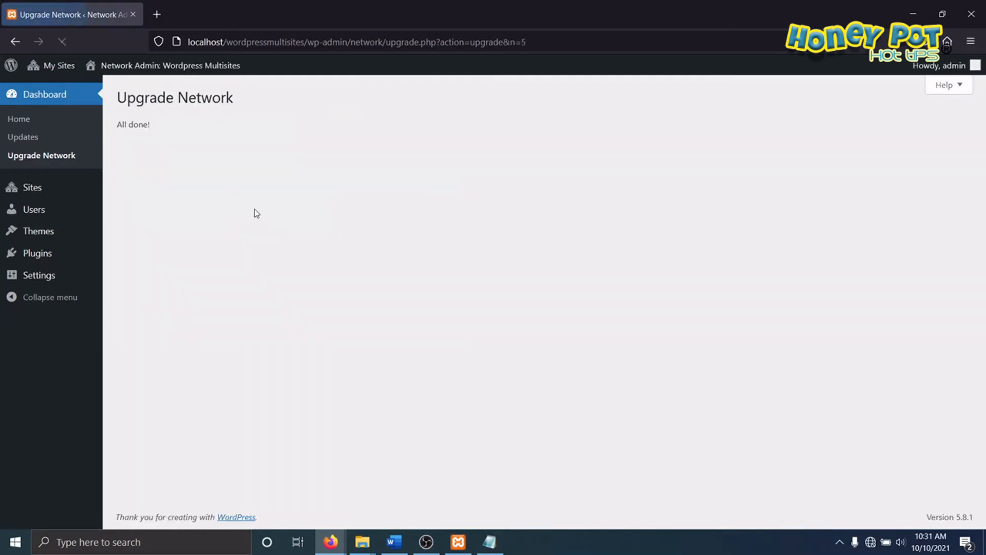
mouse_move(41, 193)
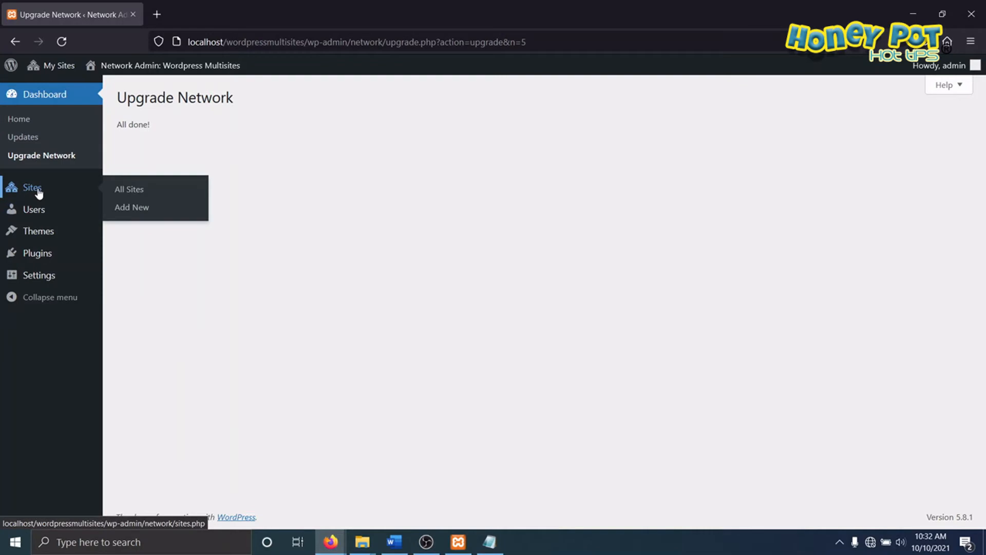
left_click(127, 194)
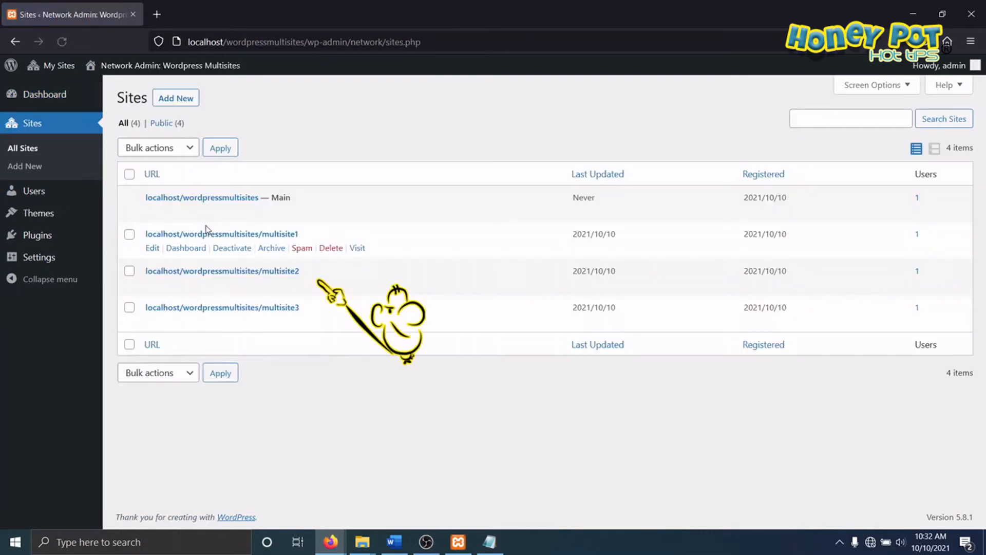
left_click(46, 100)
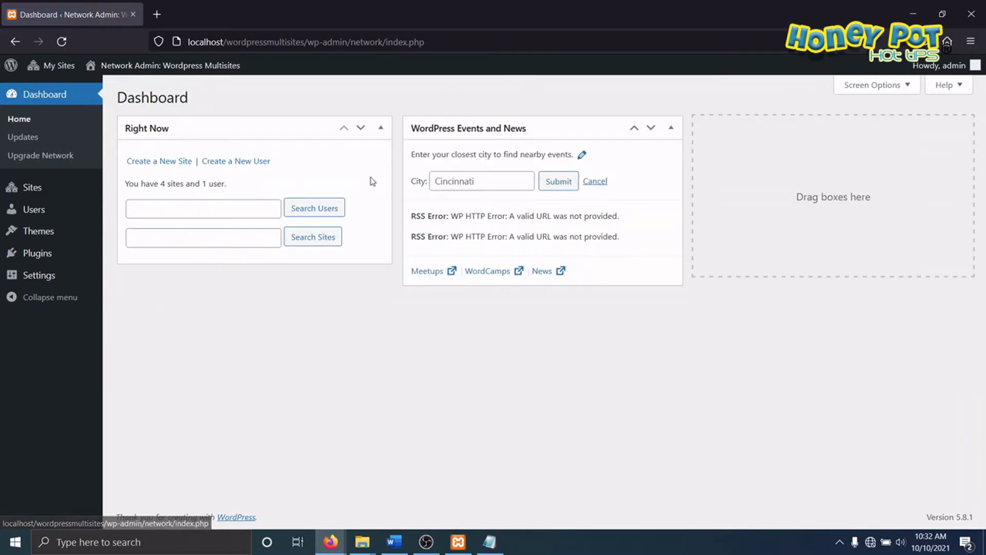
Step: Open the dashboard of Multisite1 and view the site's front page
mouse_move(57, 66)
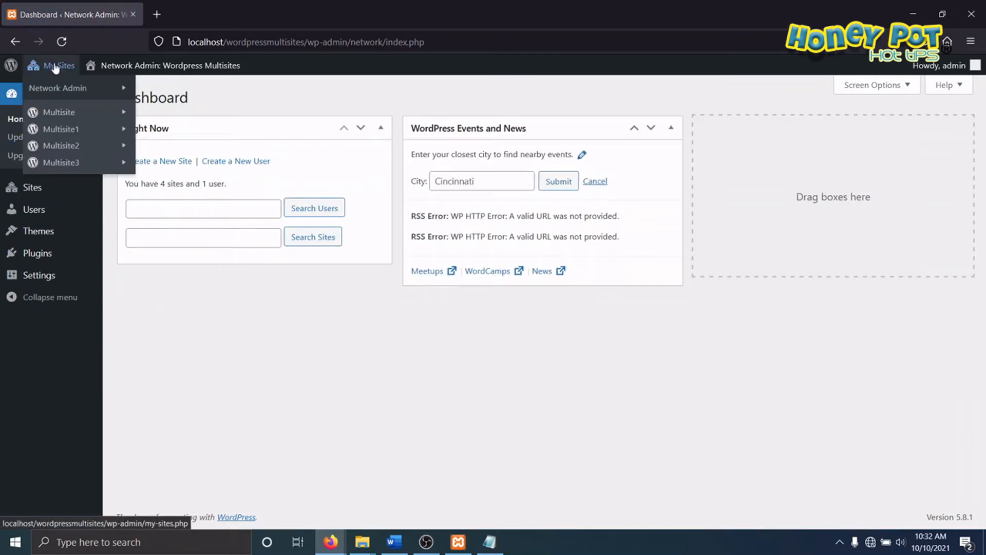
mouse_move(79, 134)
left_click(175, 135)
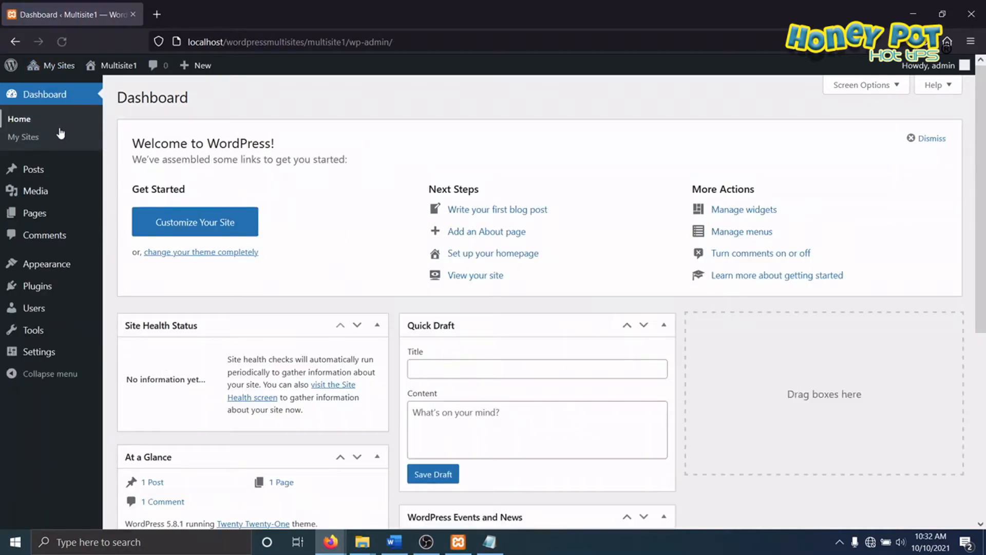
mouse_move(60, 72)
mouse_move(101, 130)
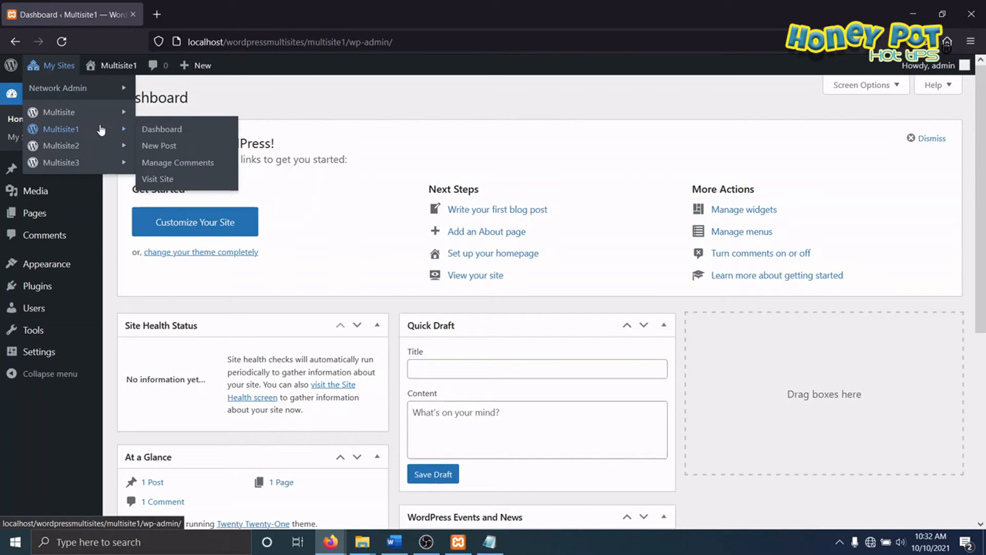
left_click(162, 181)
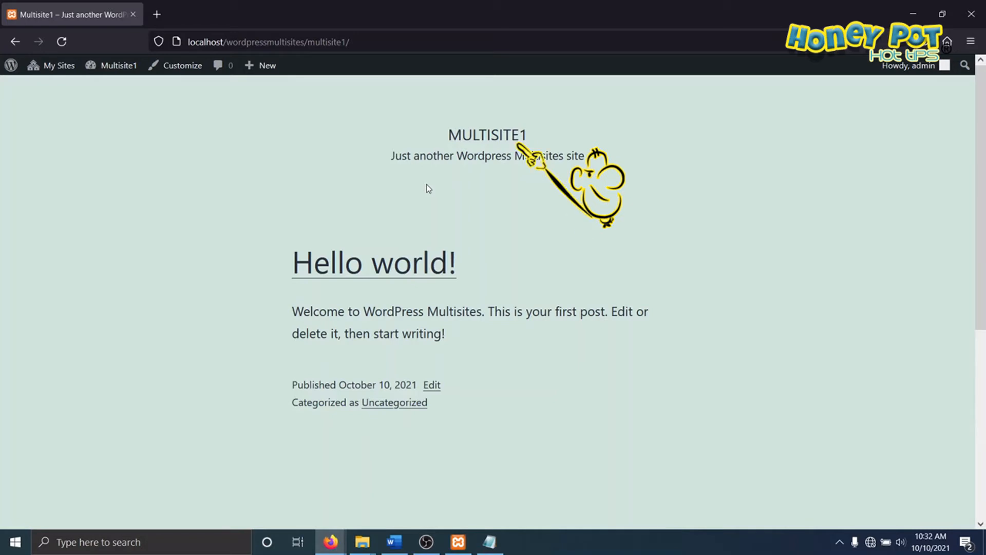
mouse_move(507, 113)
left_mouse_down()
mouse_move(452, 154)
mouse_move(519, 119)
left_mouse_up()
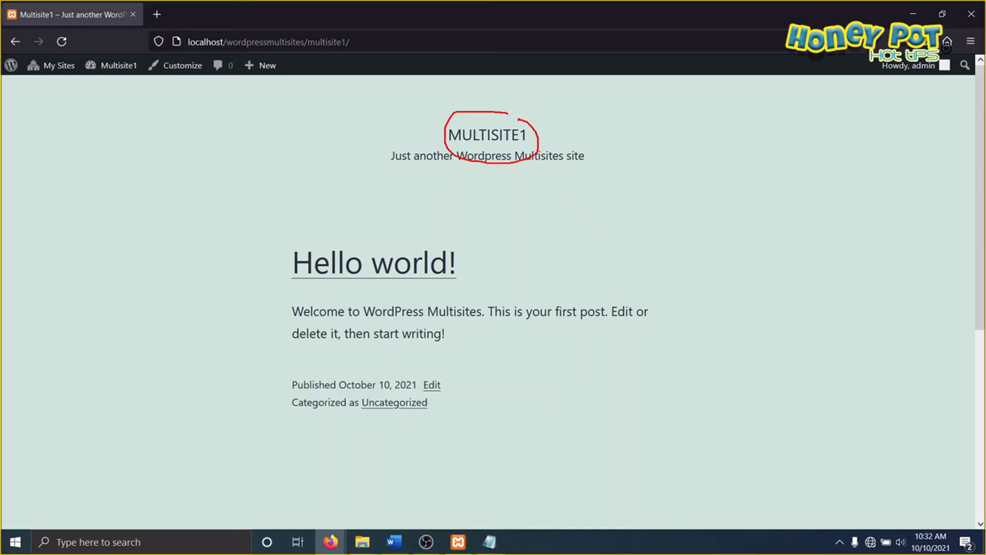
key("Escape")
Step: View the front pages of Multisite2 and Multisite3, checking the site title on each
mouse_move(51, 66)
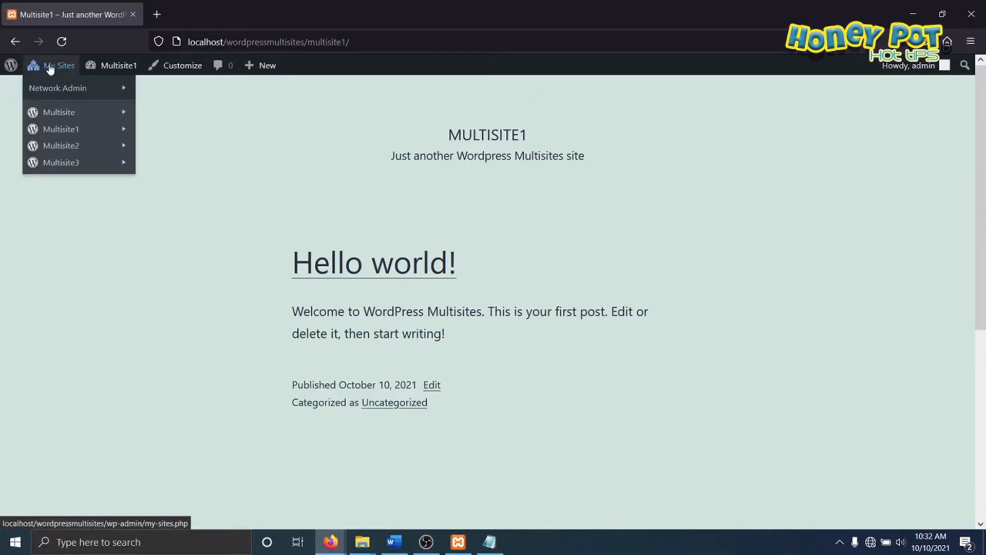
mouse_move(82, 146)
left_click(175, 201)
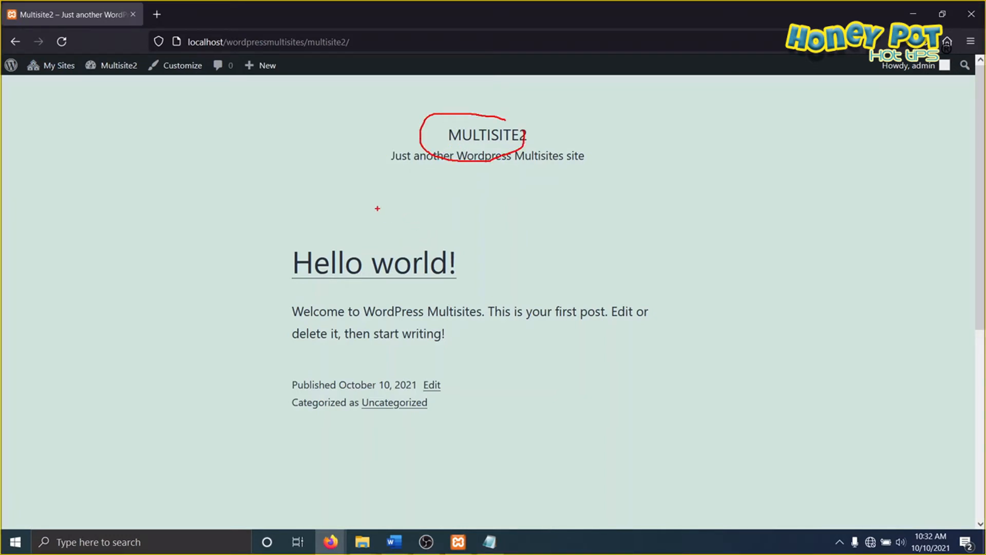
mouse_move(49, 65)
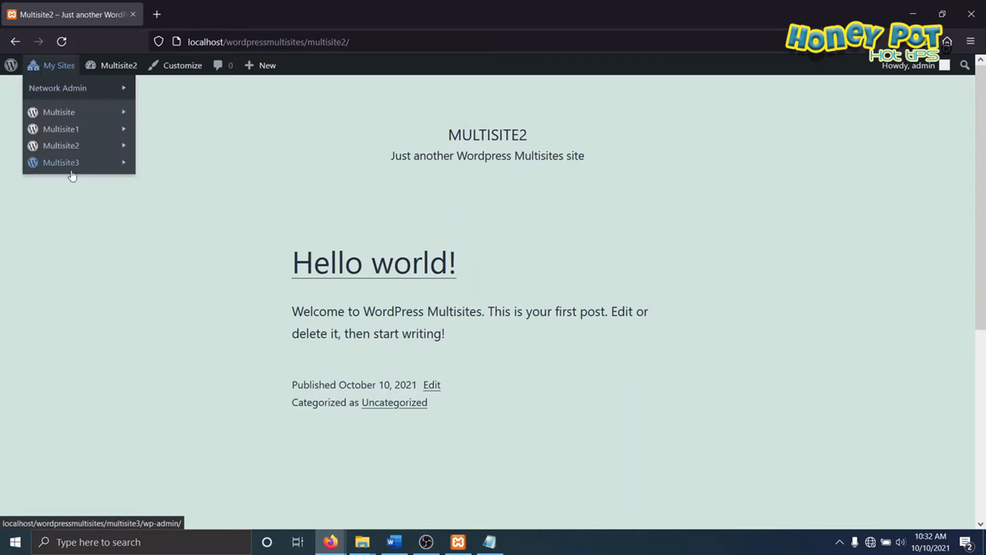
mouse_move(79, 170)
left_click(165, 220)
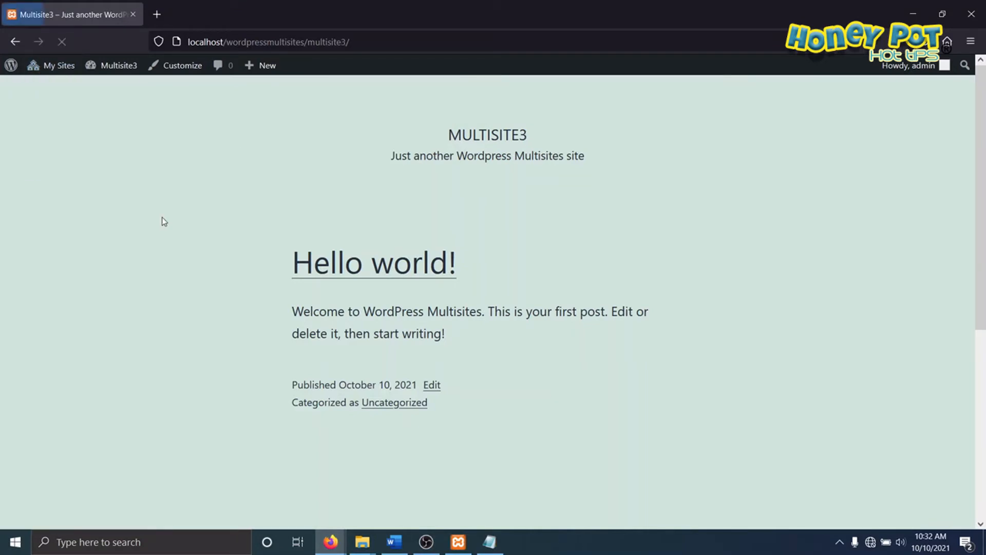
mouse_move(516, 131)
left_mouse_down()
mouse_move(431, 166)
mouse_move(469, 180)
left_mouse_up()
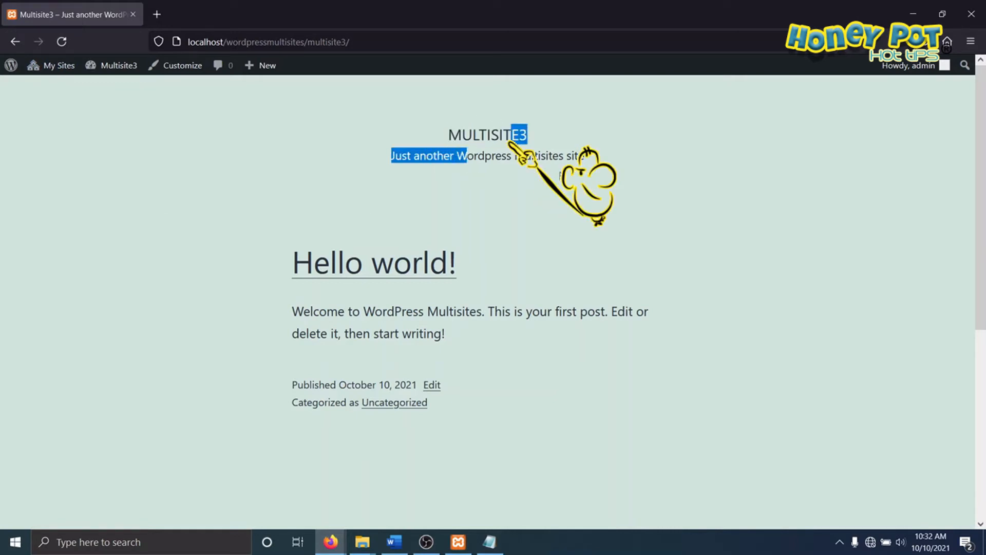
left_click(375, 194)
key("ctrl+2")
mouse_move(508, 109)
left_mouse_down()
mouse_move(579, 175)
mouse_move(565, 131)
left_mouse_up()
key("Escape")
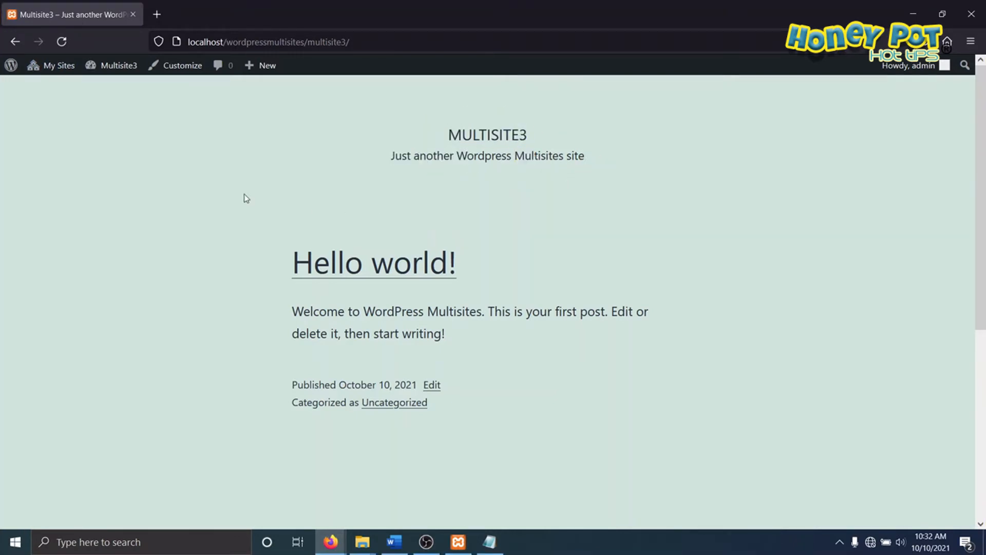
Step: Look at the My Sites overview, and open and review the dashboard of Multisite2
left_click(55, 65)
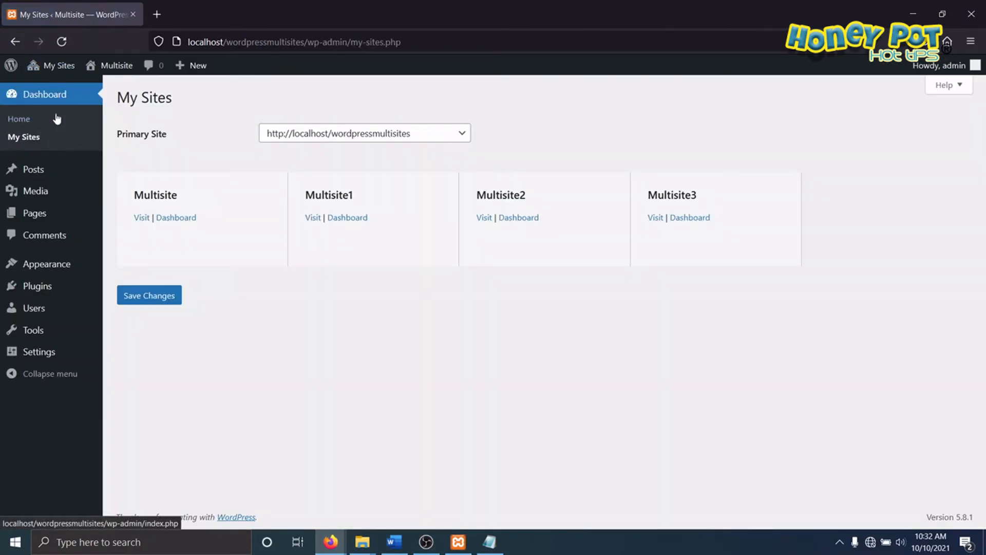
mouse_move(57, 69)
mouse_move(95, 146)
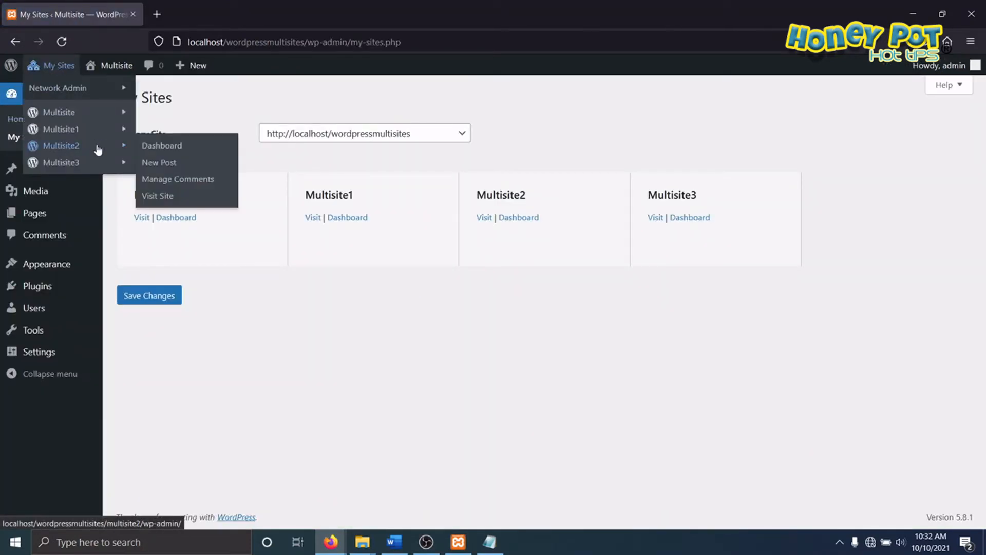
left_click(163, 147)
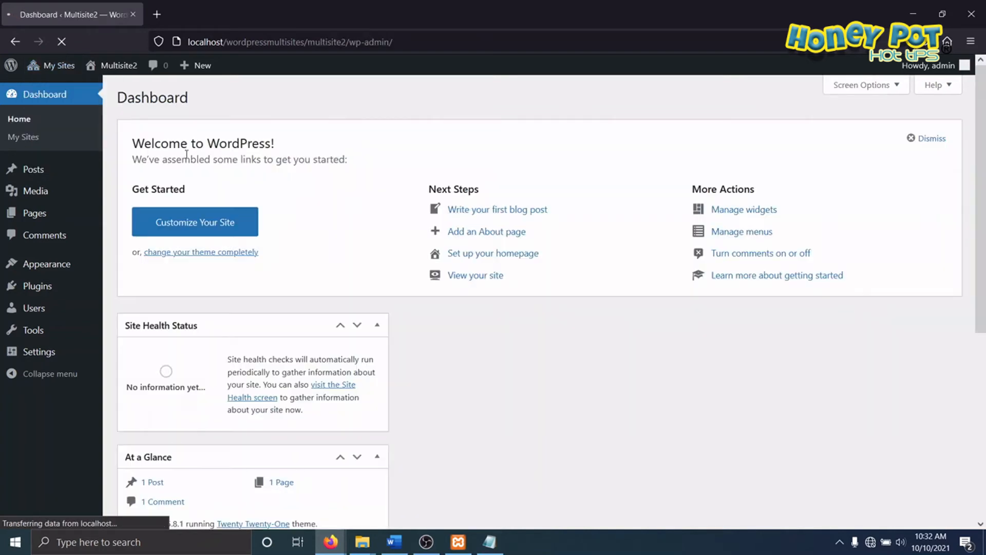
scroll(349, 198, "down", 2)
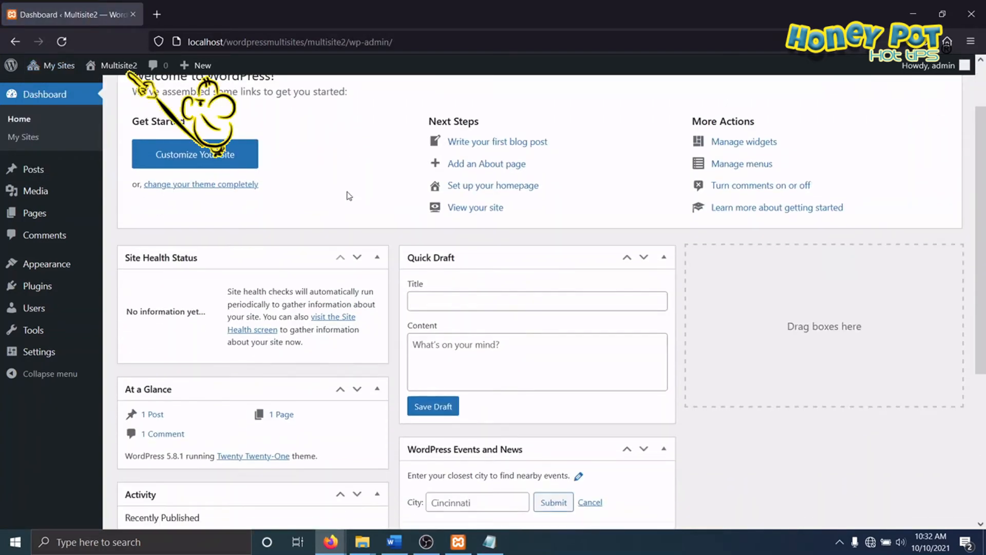
scroll(346, 192, "up", 2)
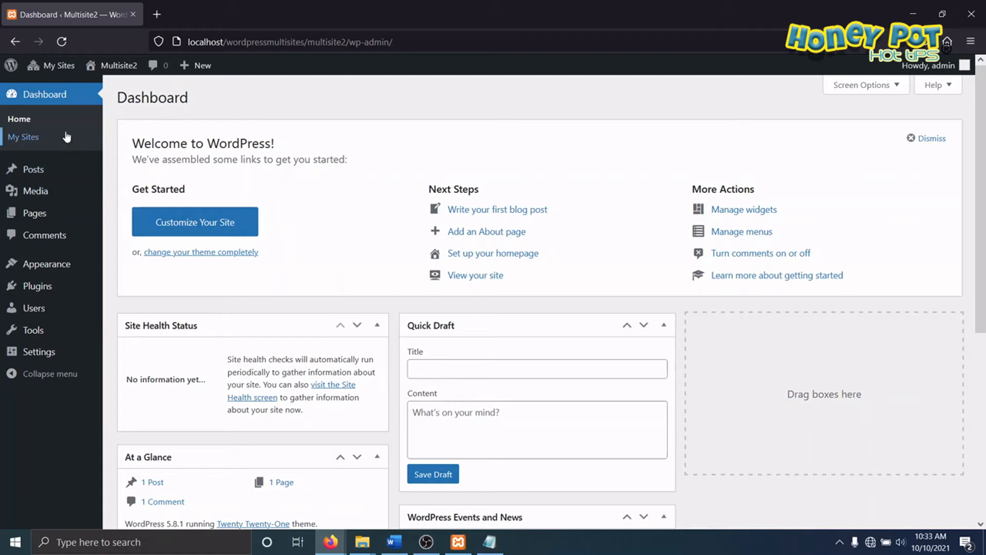
mouse_move(63, 65)
mouse_move(83, 95)
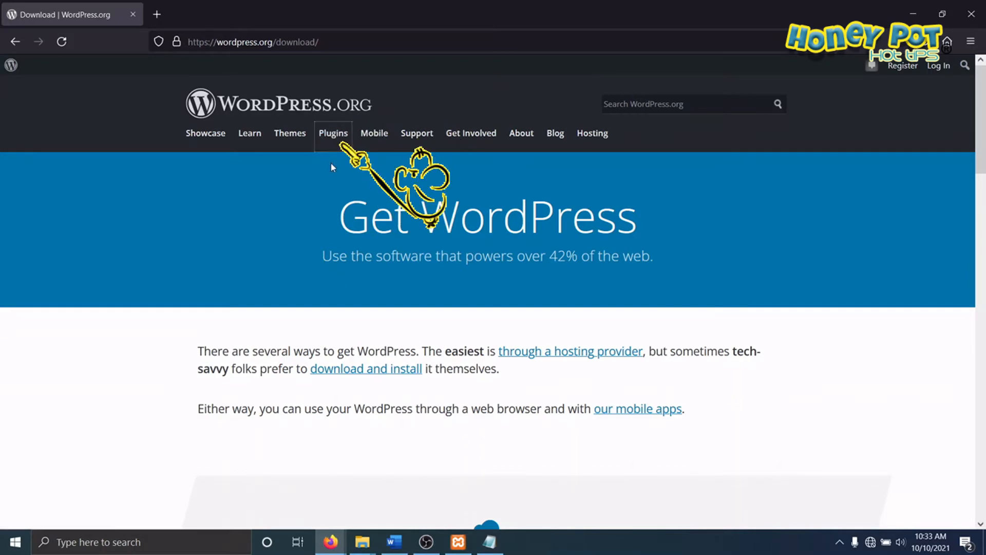
Step: Browse the popular themes in the WordPress.org theme directory and locate the Astra theme
left_click(289, 133)
scroll(452, 296, "down", 3)
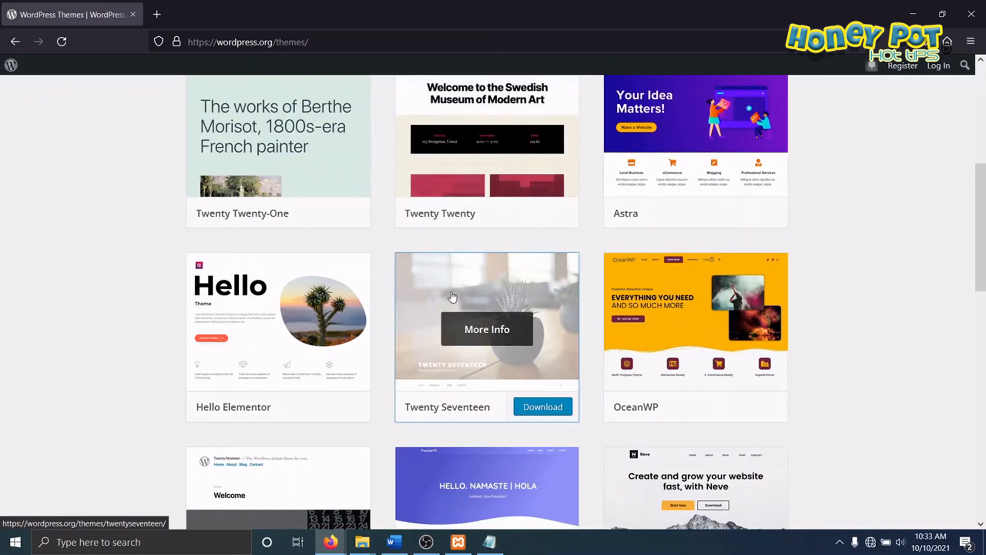
scroll(452, 296, "down", 10)
scroll(453, 295, "up", 6)
scroll(453, 296, "up", 10)
scroll(452, 297, "down", 1)
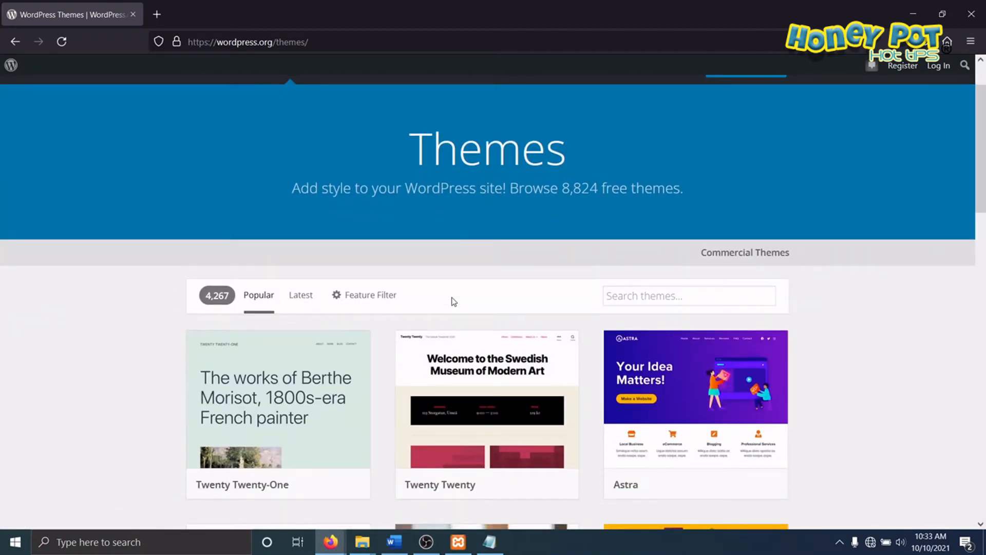
scroll(452, 306, "down", 3)
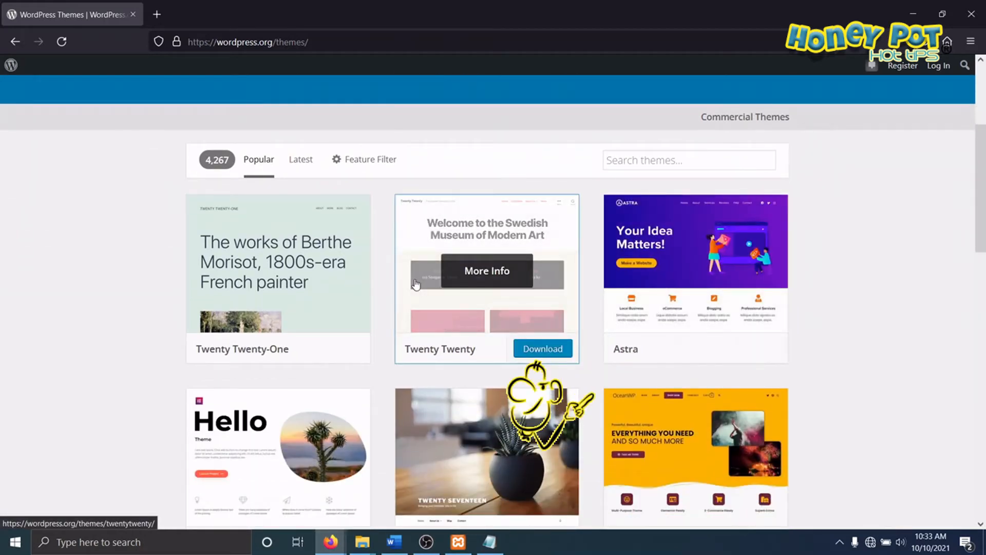
mouse_move(718, 186)
left_mouse_down()
mouse_move(620, 186)
mouse_move(610, 318)
mouse_move(736, 365)
mouse_move(725, 187)
left_mouse_up()
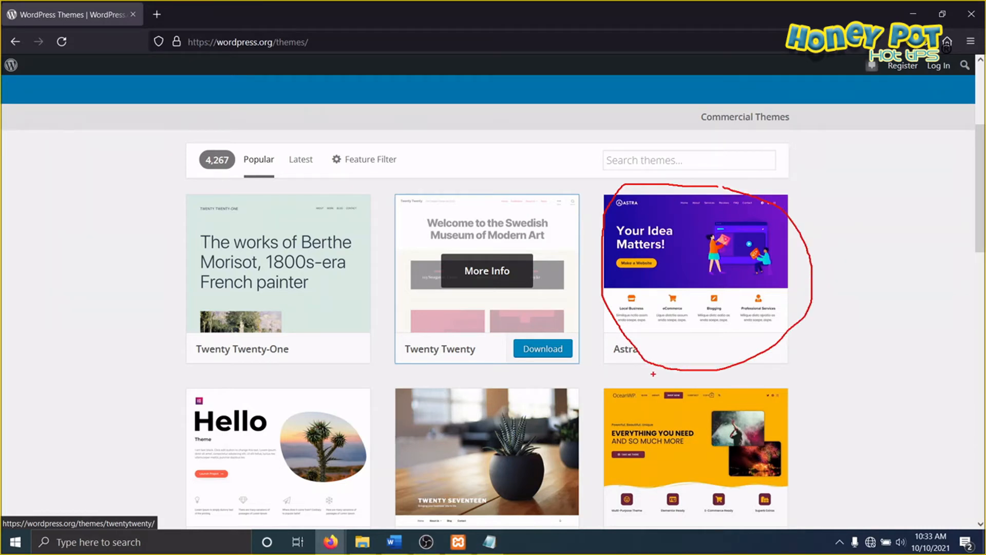
key("Escape")
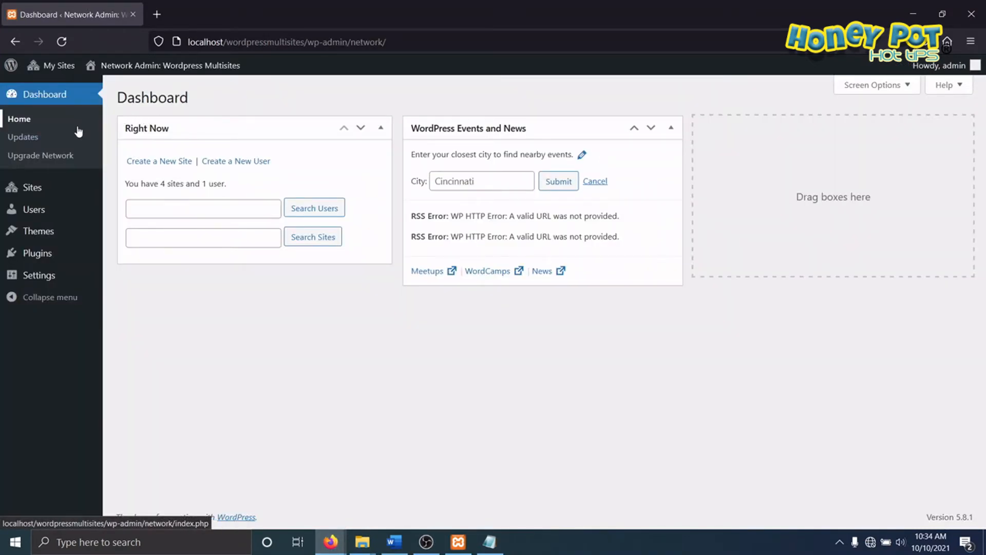
Step: Review the installed themes in the network admin and open the page for adding themes
mouse_move(81, 232)
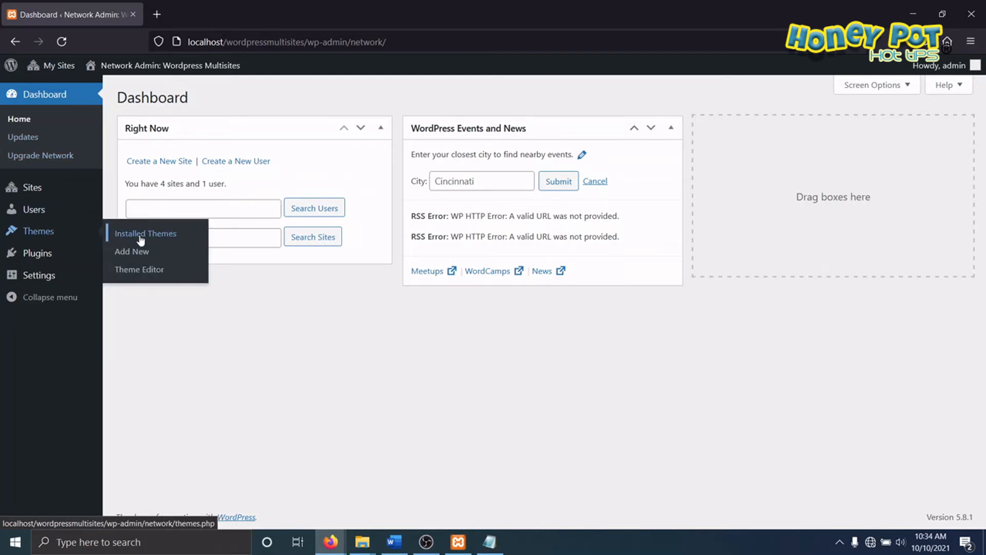
mouse_move(58, 67)
mouse_move(105, 95)
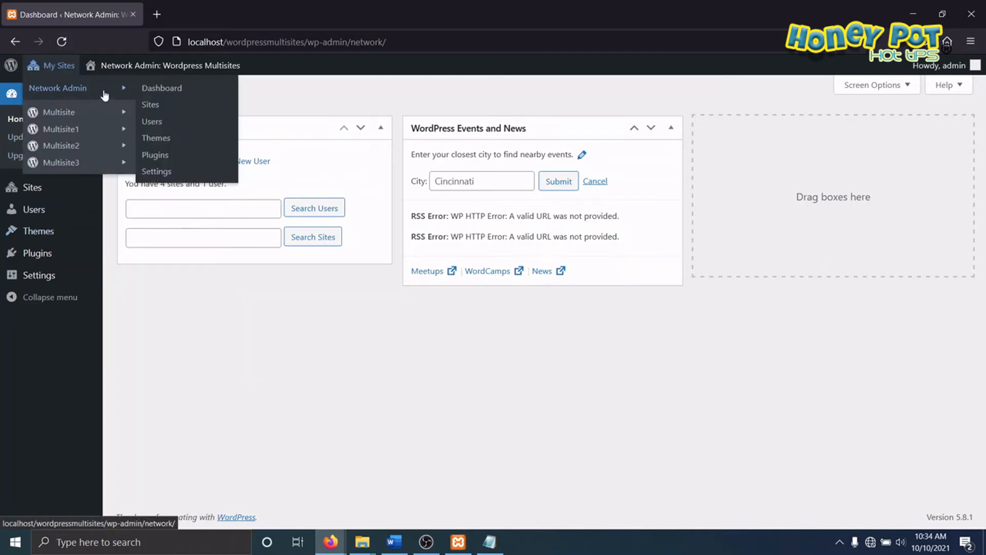
left_click(153, 91)
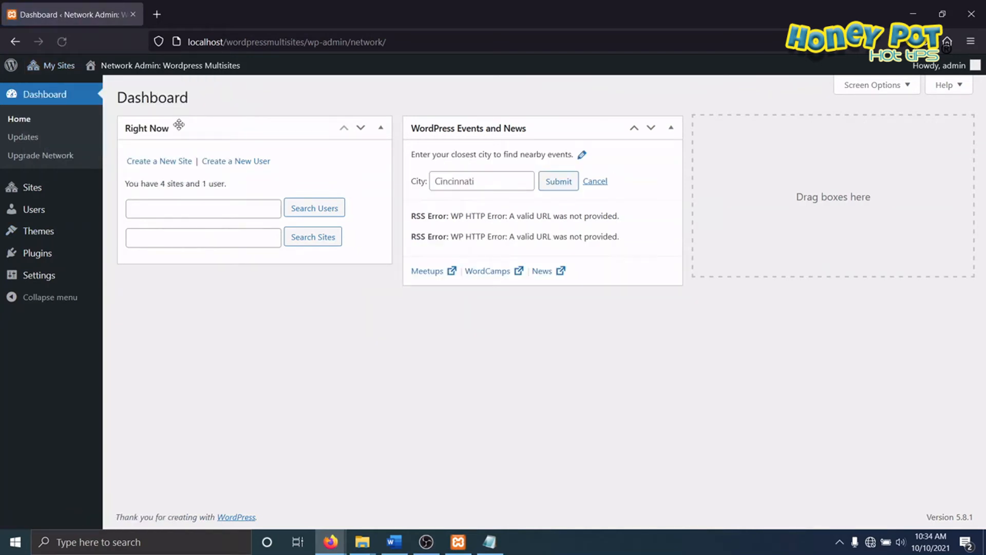
mouse_move(44, 241)
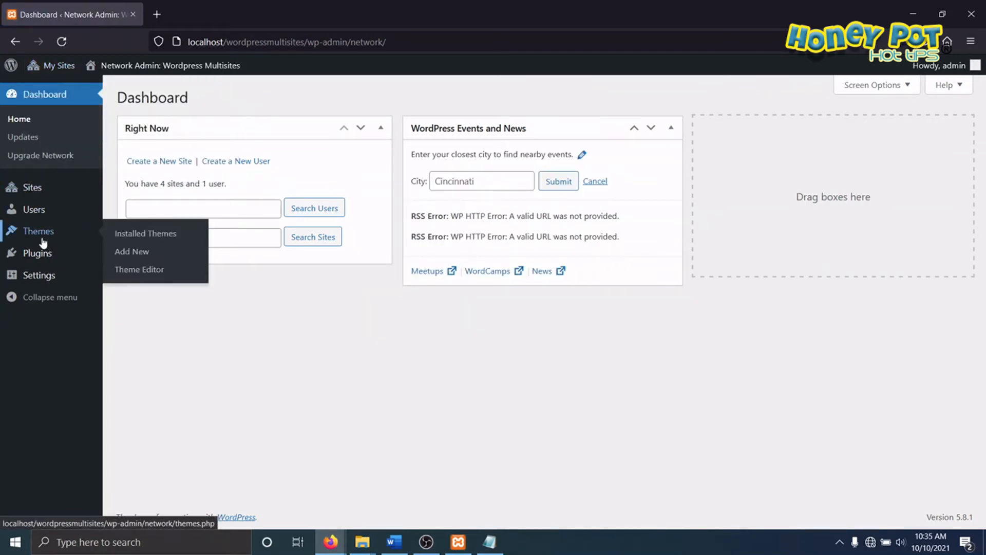
left_click(146, 235)
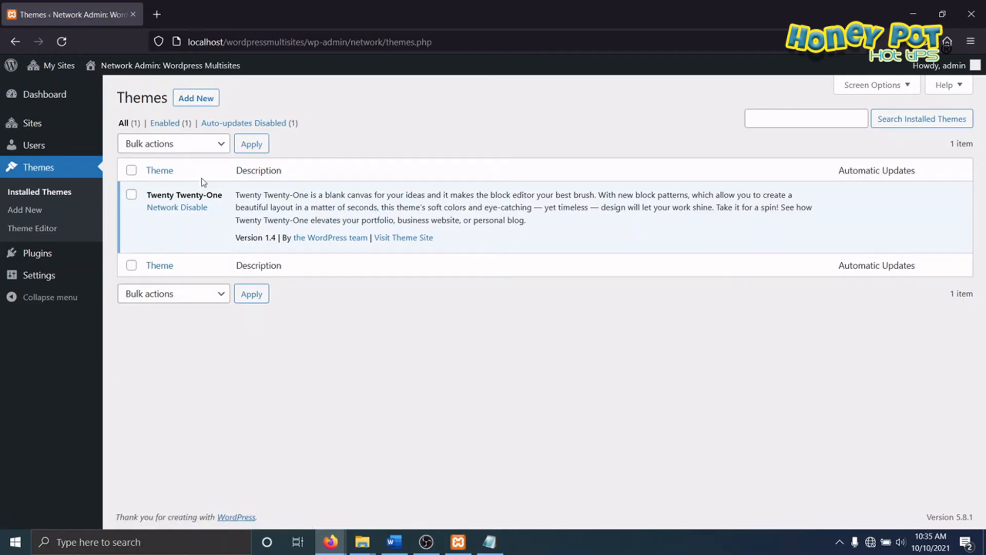
left_click(199, 102)
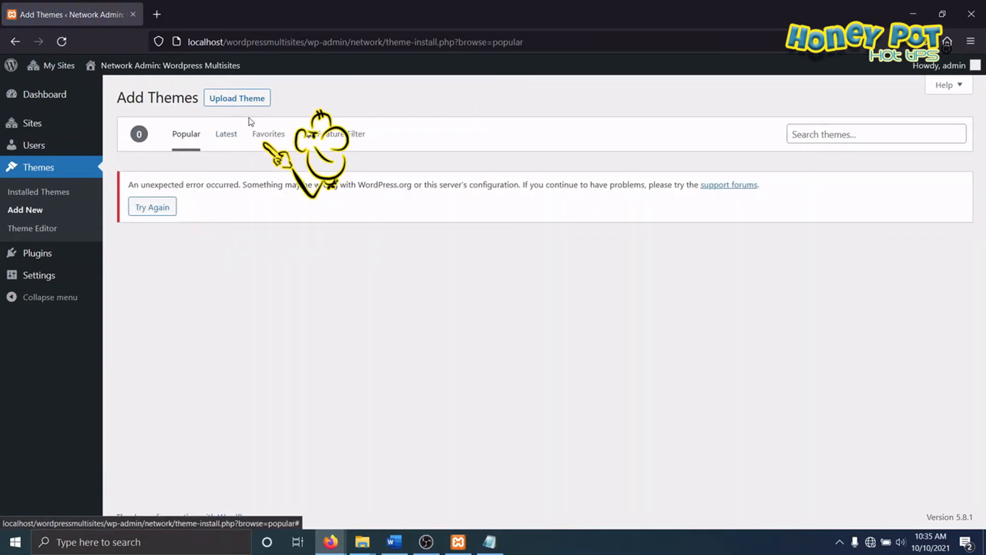
key("ctrl+2")
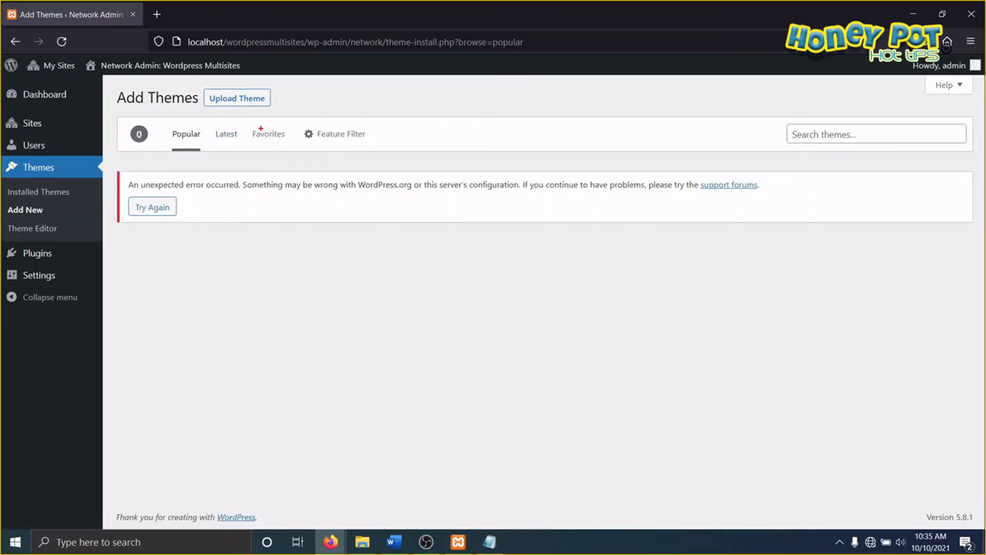
left_click_drag(214, 118, 249, 110)
key("Escape")
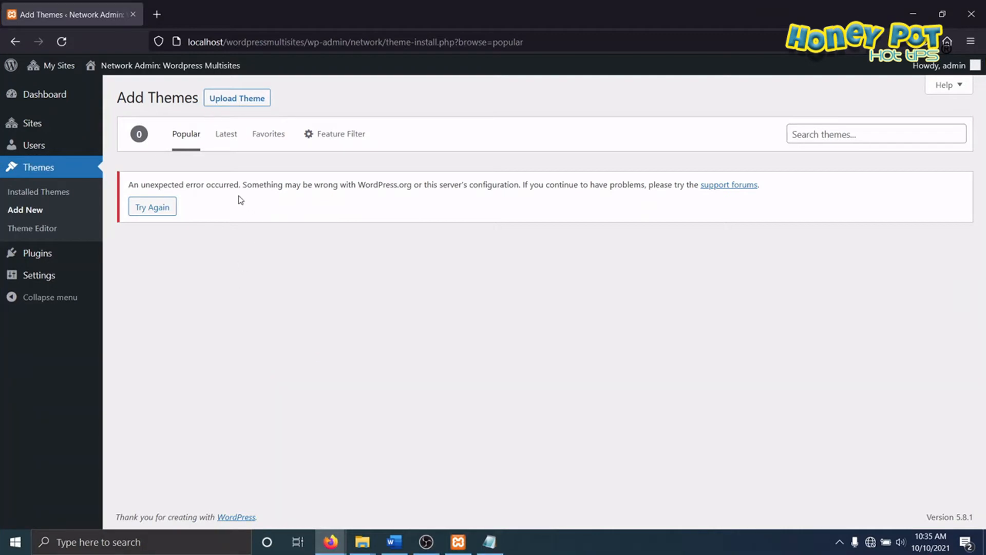
Step: Upload and install the Astra theme for the network from the file astra.3.7.3.zip
left_click(245, 98)
left_click(457, 217)
left_click_drag(466, 125, 423, 127)
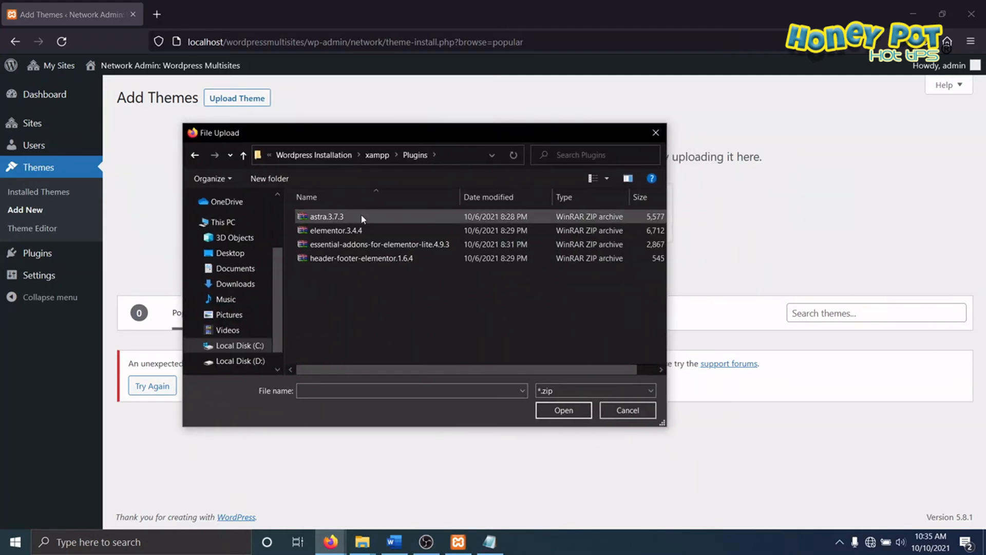
left_click(327, 218)
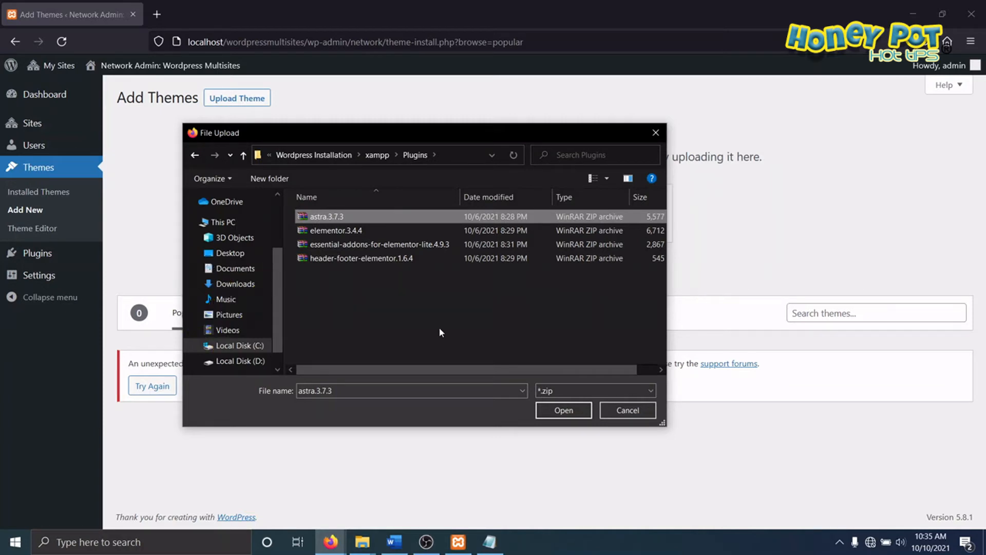
left_click(564, 411)
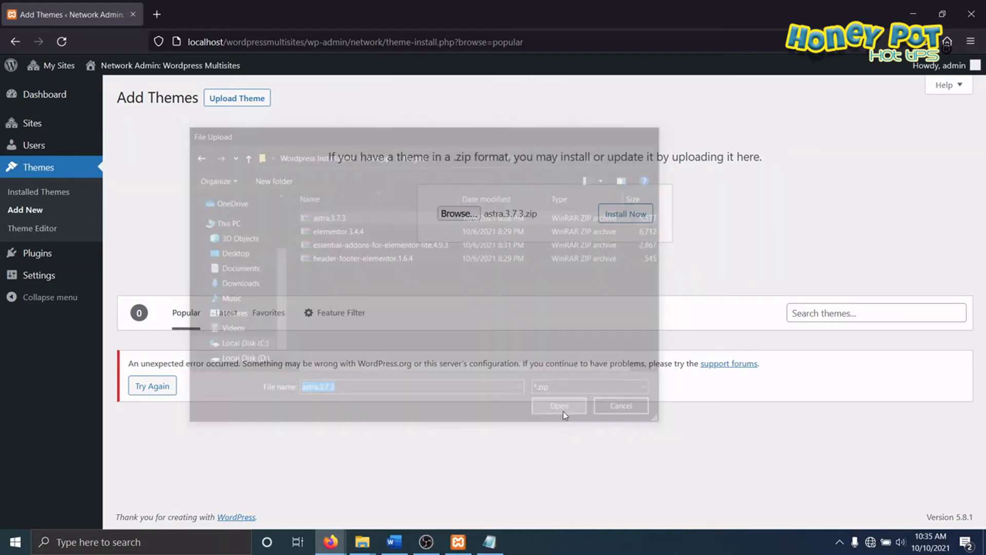
left_click(629, 215)
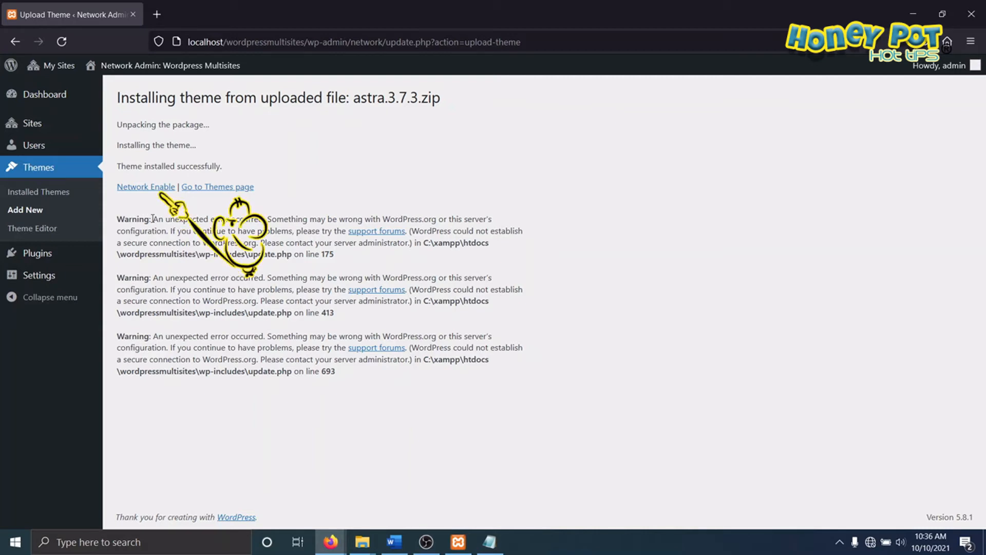
Step: Upload and install the Elementor plugin in the network admin from the file elementor.3.4.4.zip
left_click(33, 255)
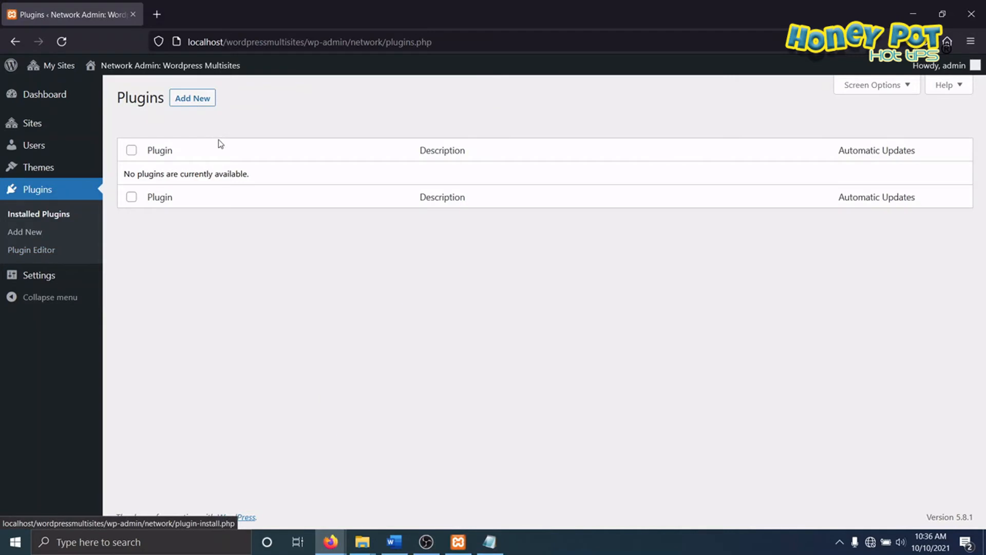
key("ctrl+2")
left_click_drag(179, 118, 247, 111)
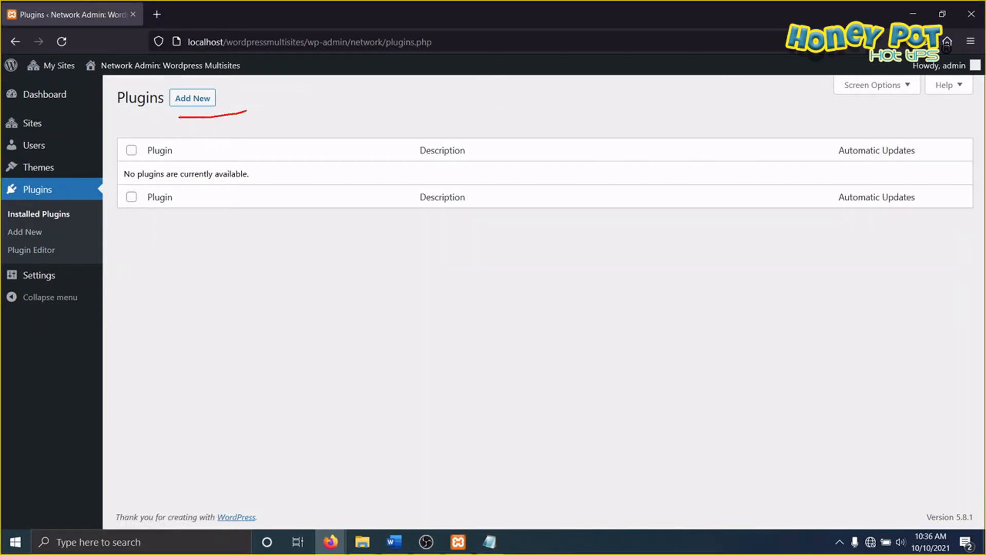
key("Escape")
left_click(198, 98)
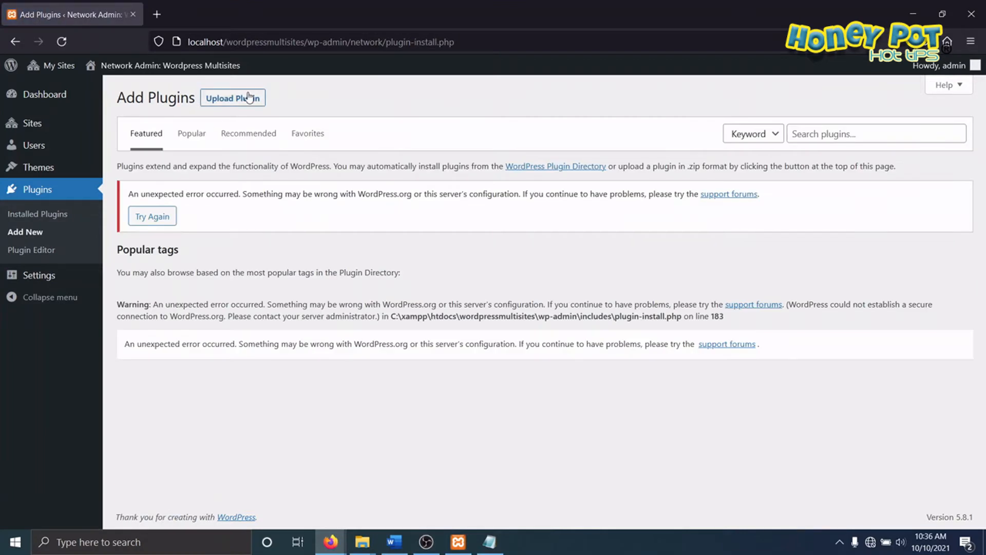
key("ctrl+2")
left_click_drag(212, 114, 272, 108)
key("Escape")
left_click(234, 98)
left_click(453, 213)
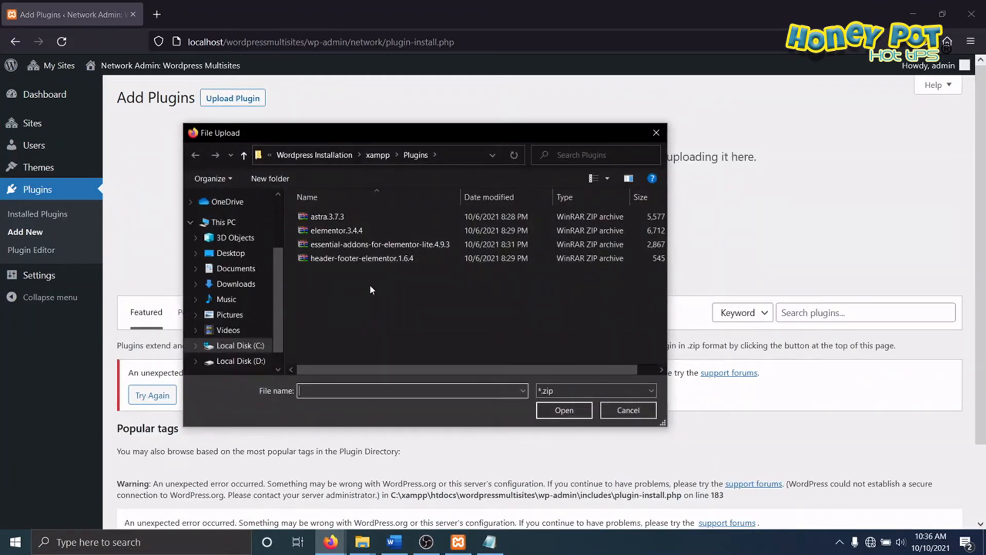
left_click(327, 232)
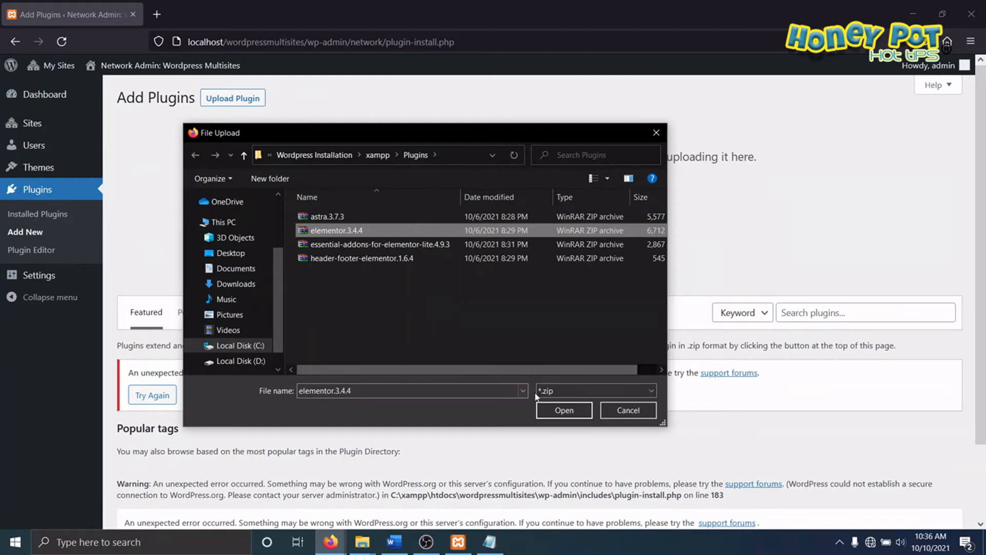
left_click(559, 410)
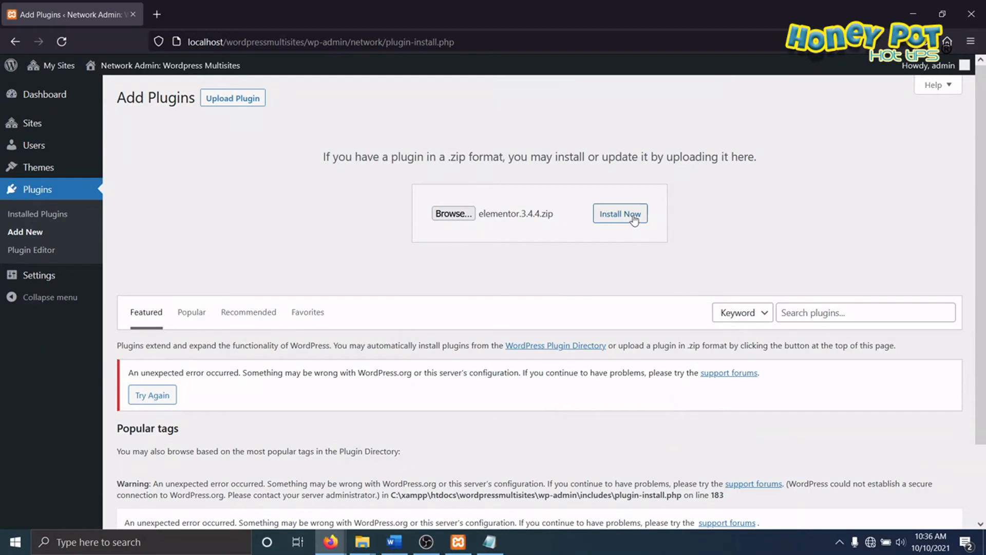
left_click(625, 214)
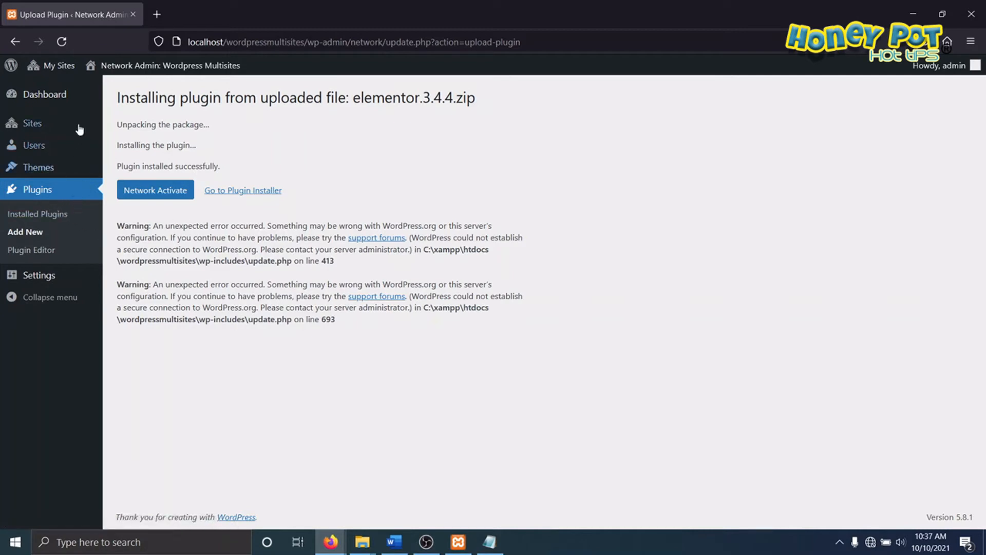
Step: Add another network plugin by uploading and installing the file essential-addons-for-elementor-lite.4.9.3.zip
left_click(35, 194)
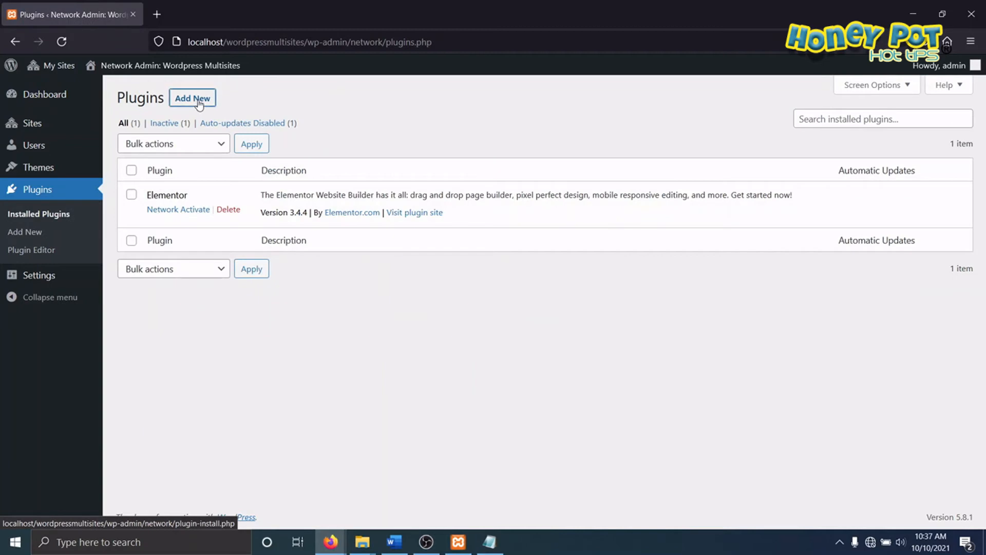
left_click(198, 101)
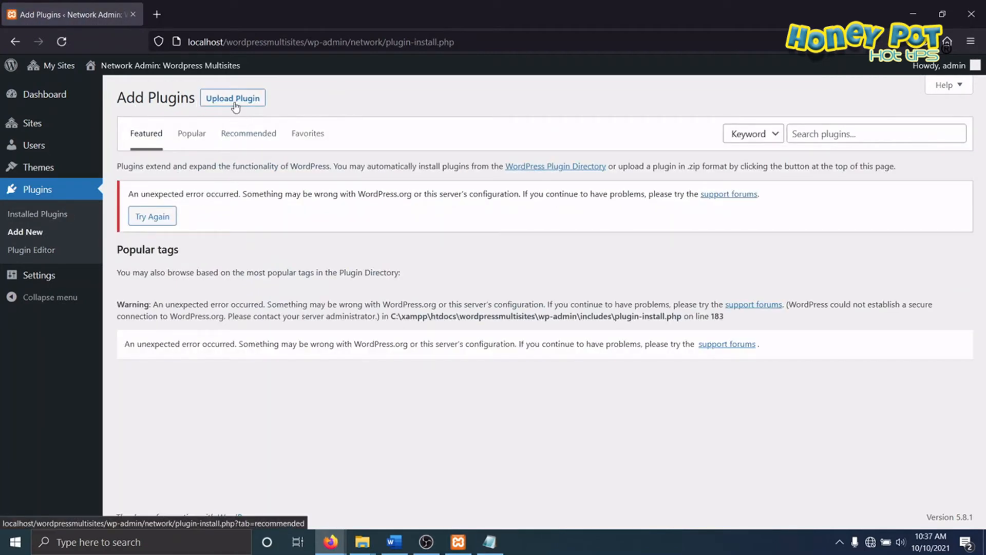
left_click(234, 98)
left_click(457, 216)
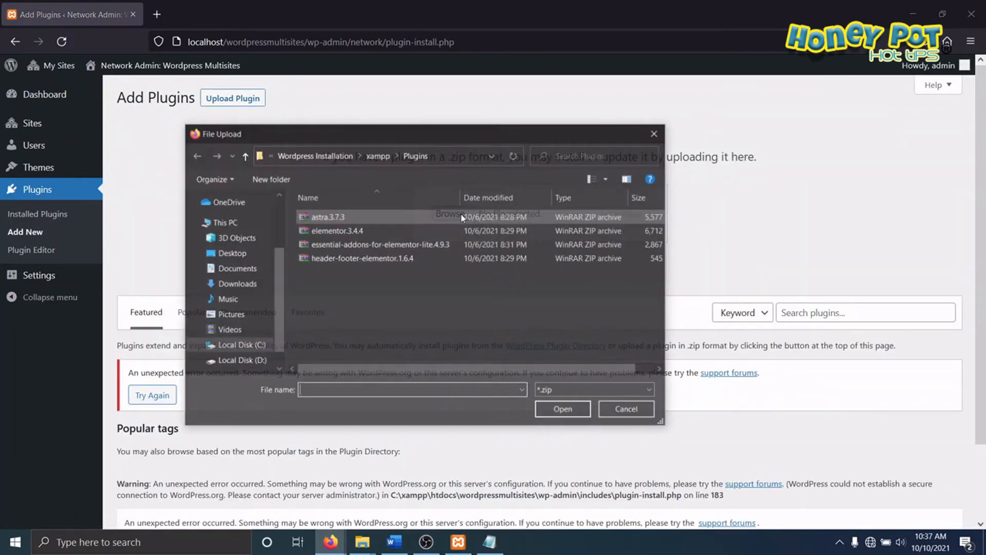
left_click(357, 247)
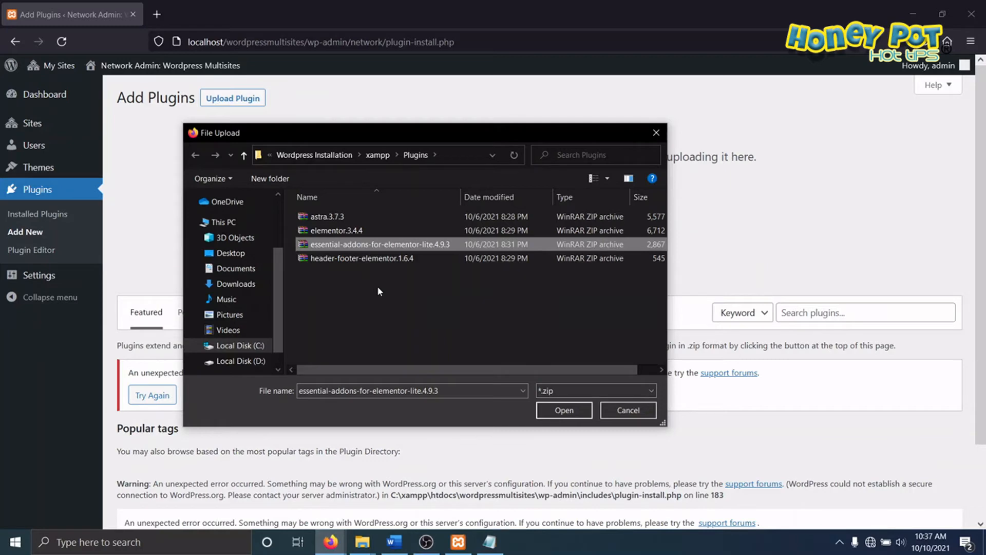
left_click(564, 410)
left_click(653, 213)
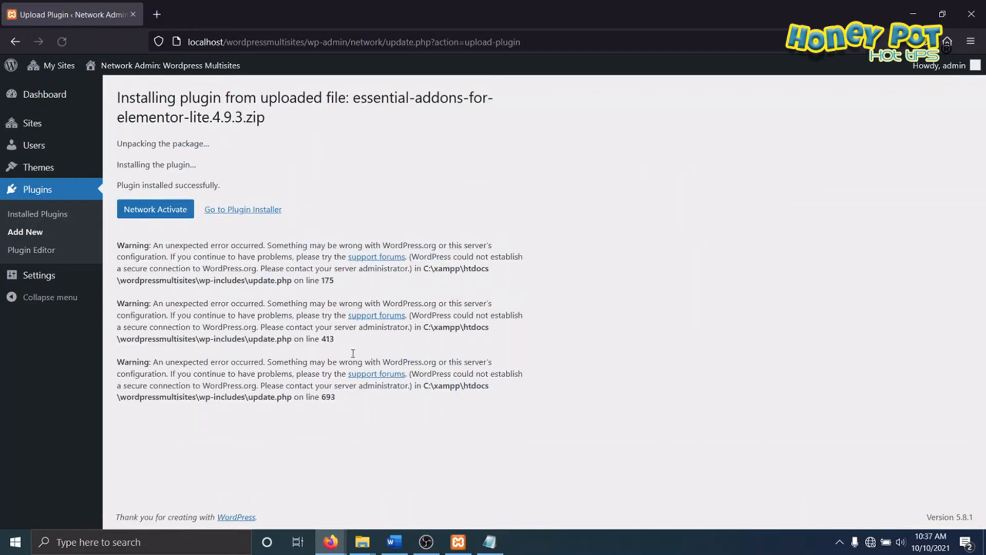
Step: Upload and install the plugin file header-footer-elementor.1.6.4.zip, and review the network's list of installed plugins
left_click(70, 215)
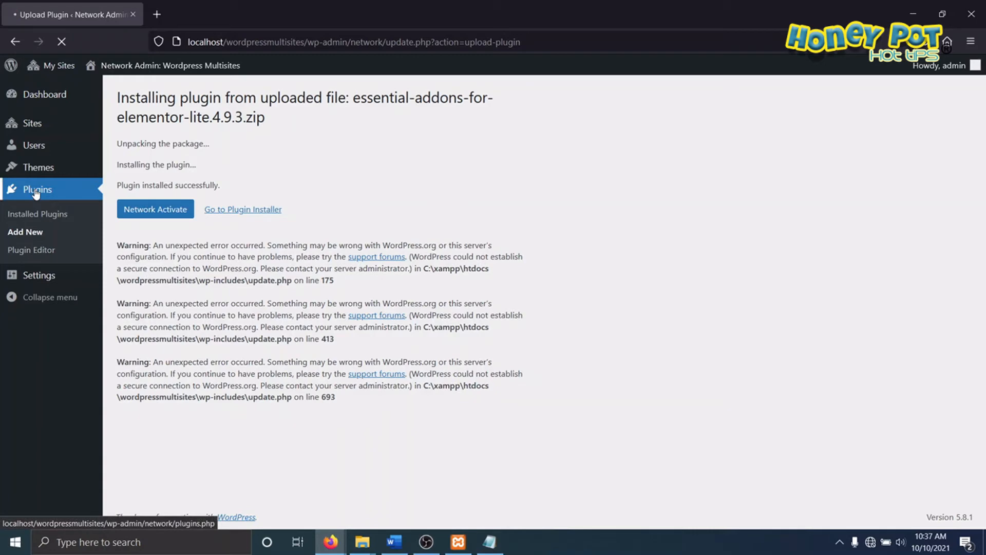
left_click(196, 100)
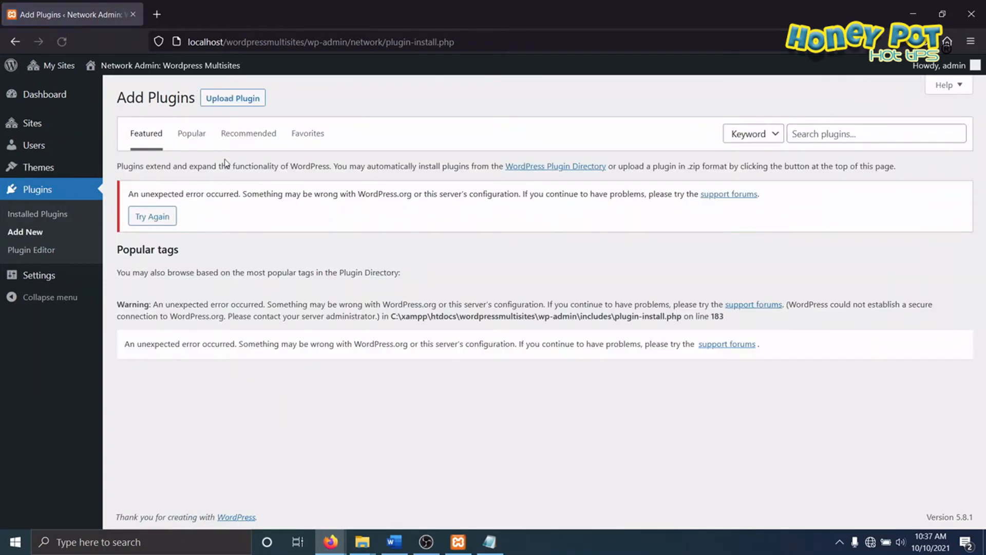
left_click(229, 99)
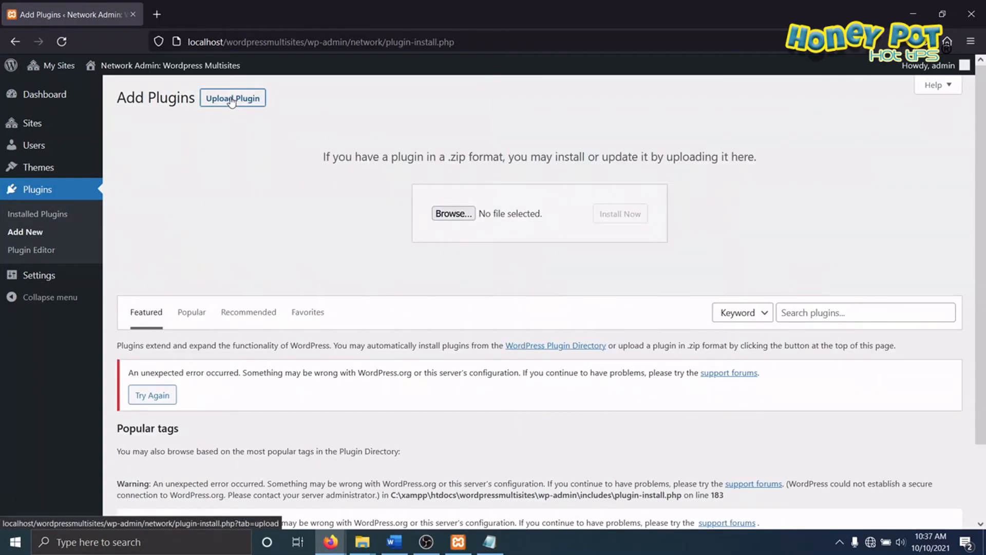
left_click(452, 214)
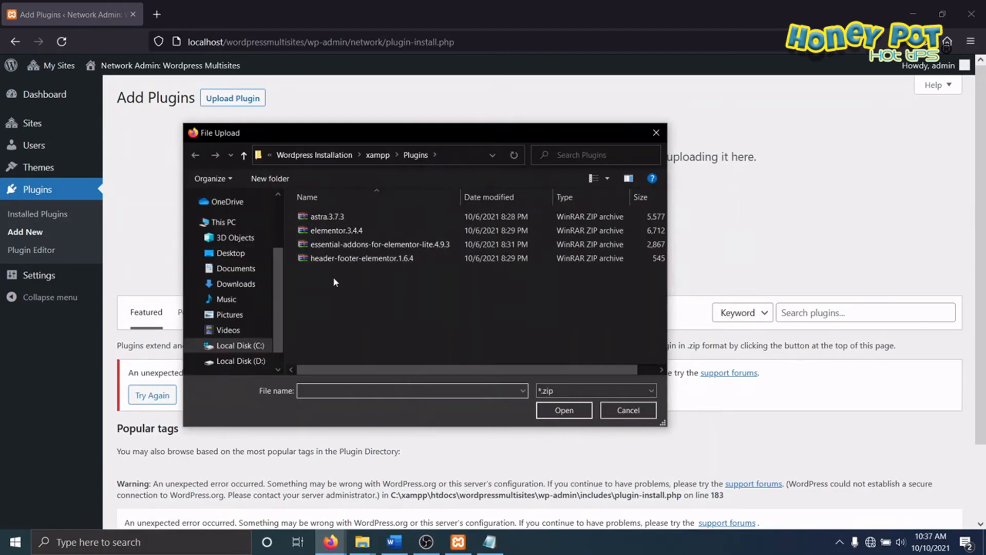
left_click(319, 260)
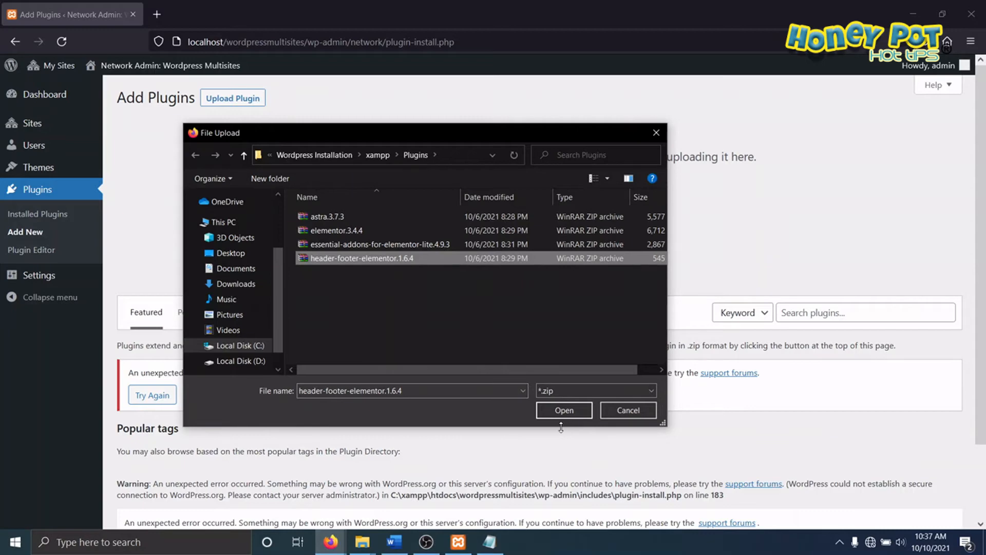
left_click(558, 411)
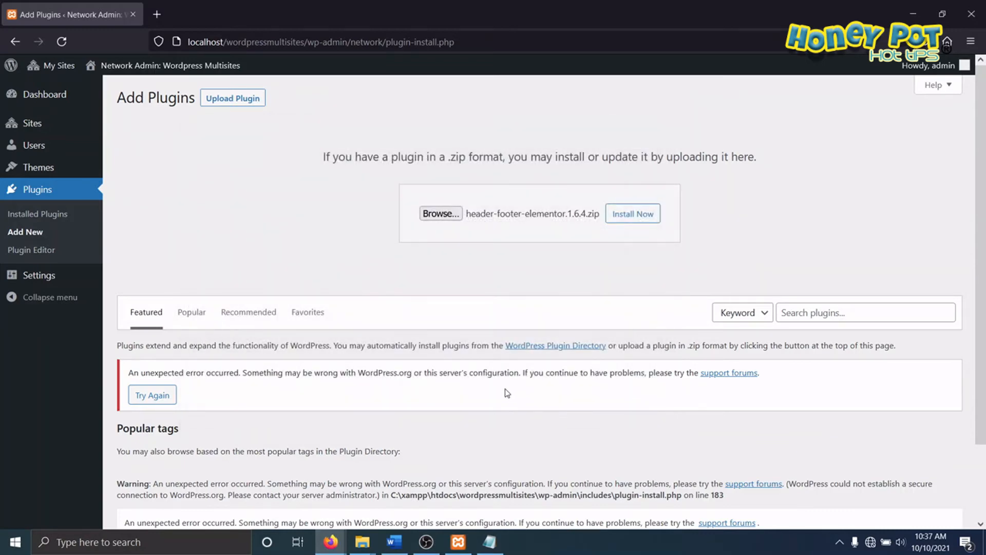
left_click(632, 214)
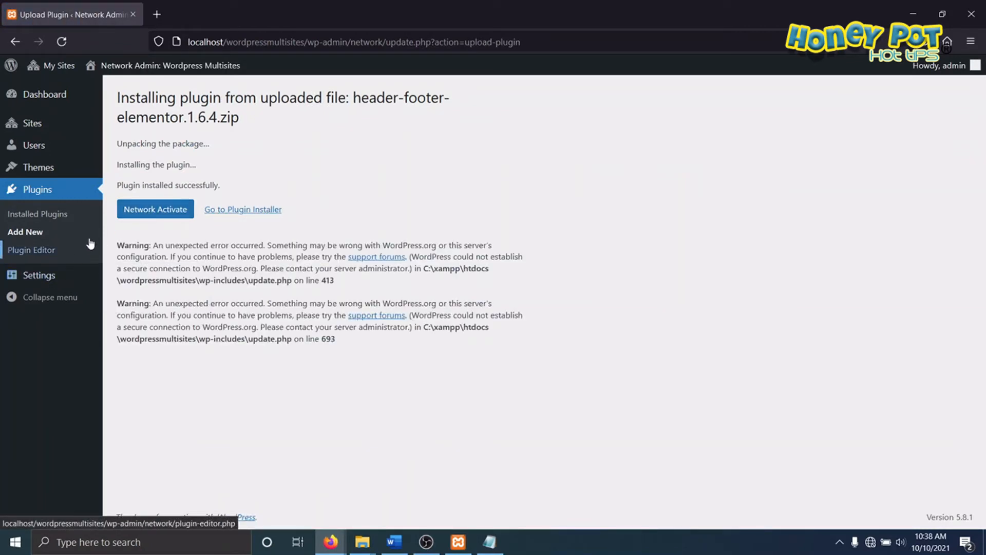
left_click(25, 198)
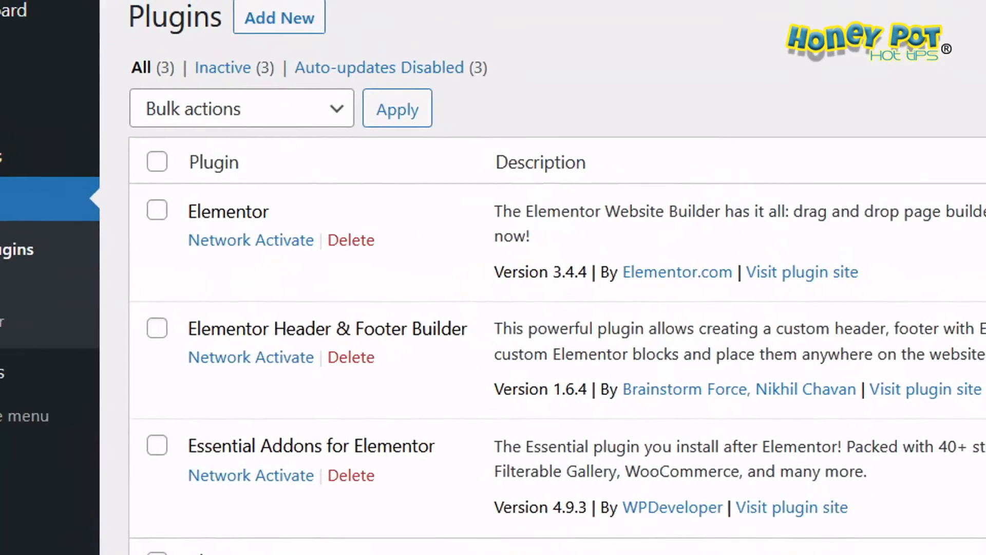
left_click_drag(179, 231, 305, 239)
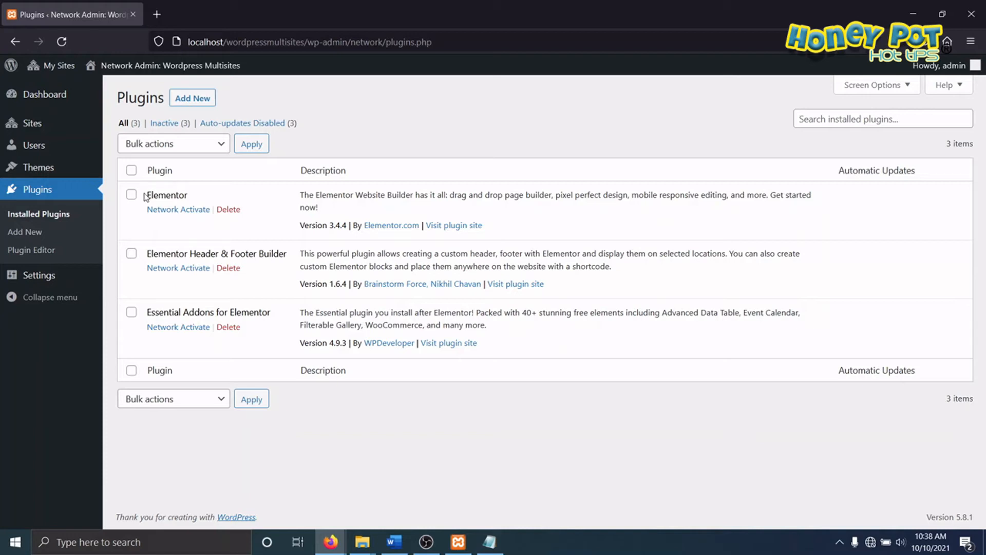
Step: Switch to the Multisite1 dashboard and activate the Elementor and Elementor Header & Footer Builder plugins for that site
mouse_move(61, 71)
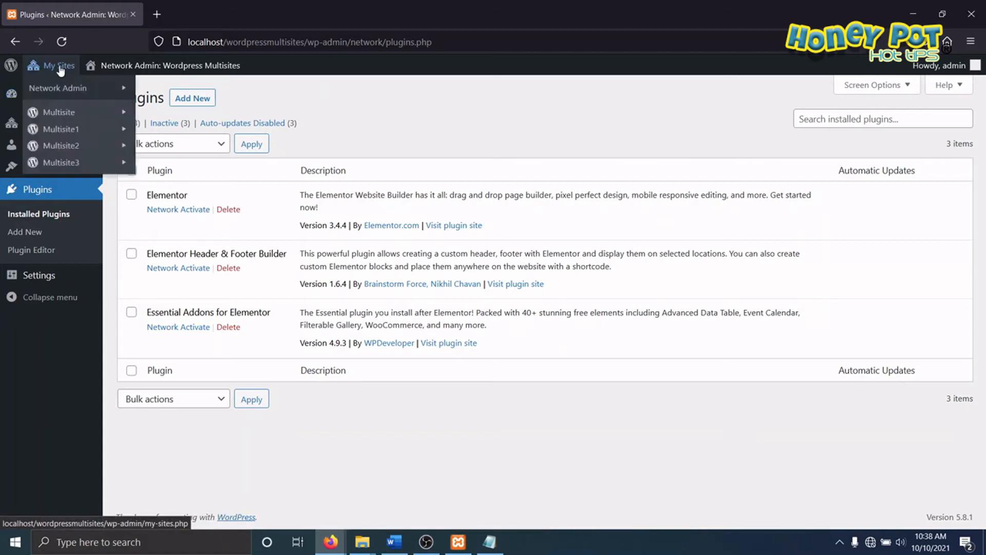
mouse_move(102, 129)
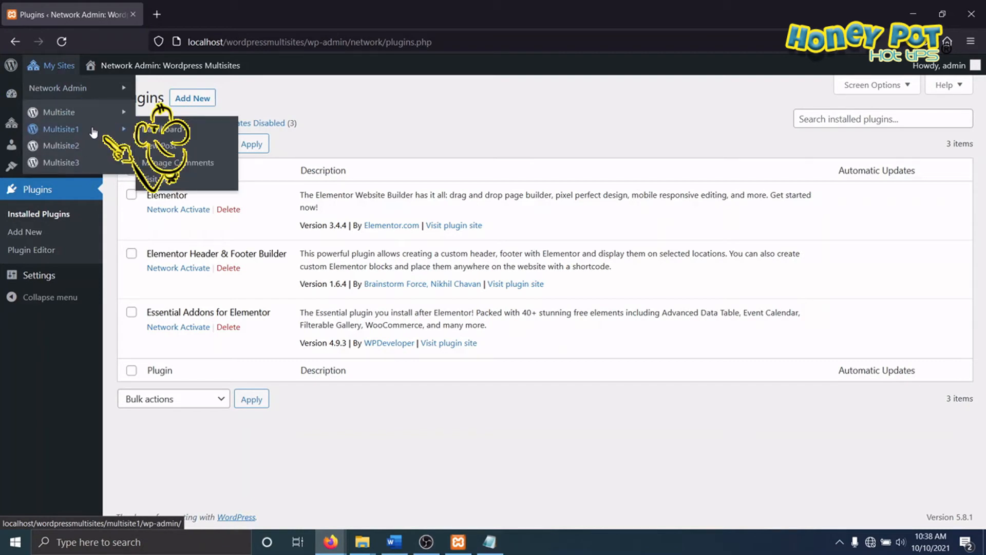
left_click(172, 135)
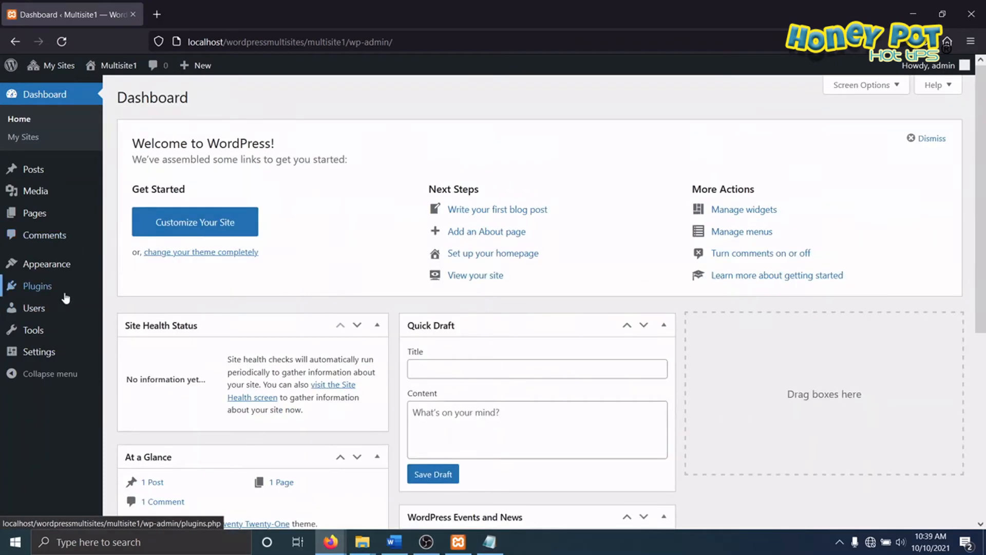
left_click(39, 288)
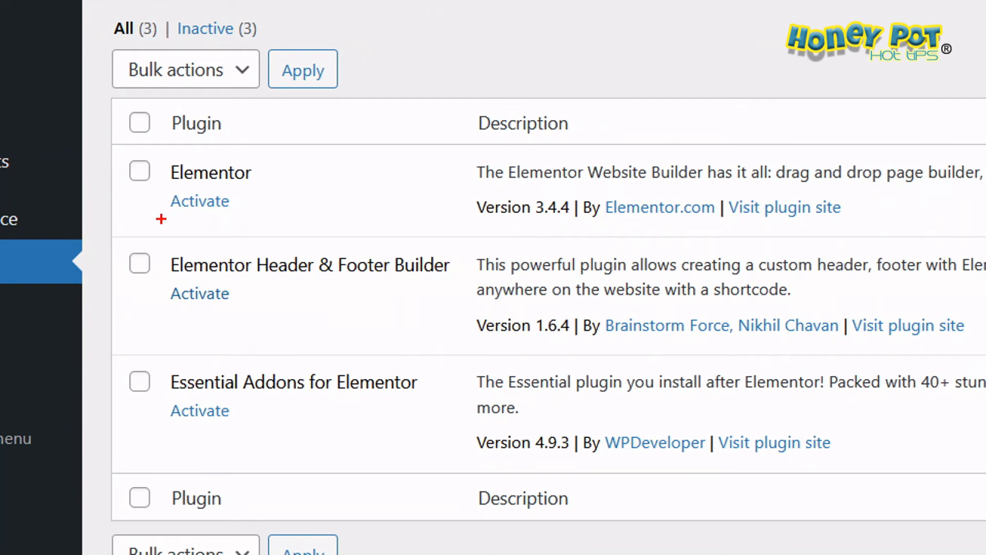
left_click_drag(161, 219, 305, 225)
left_click_drag(176, 331, 271, 331)
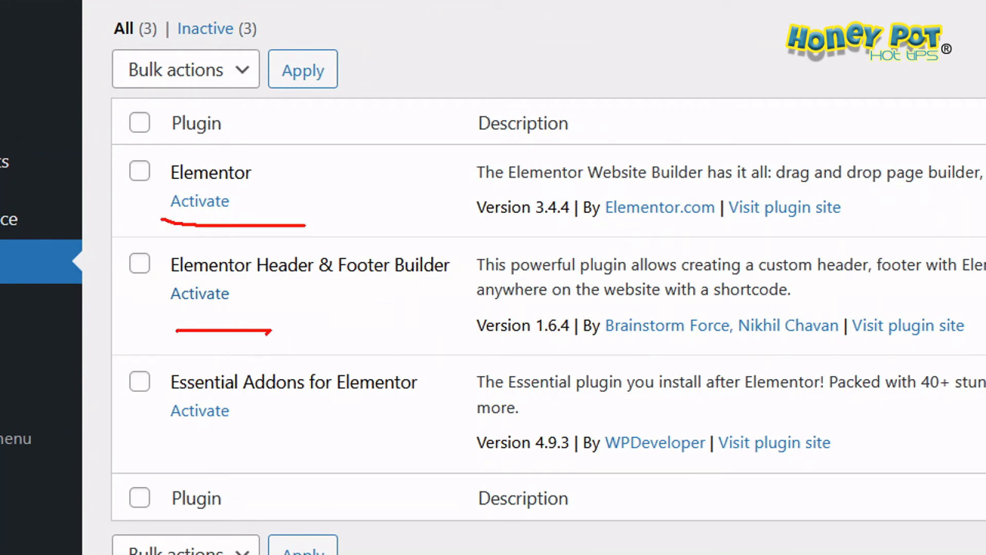
left_click_drag(168, 437, 279, 437)
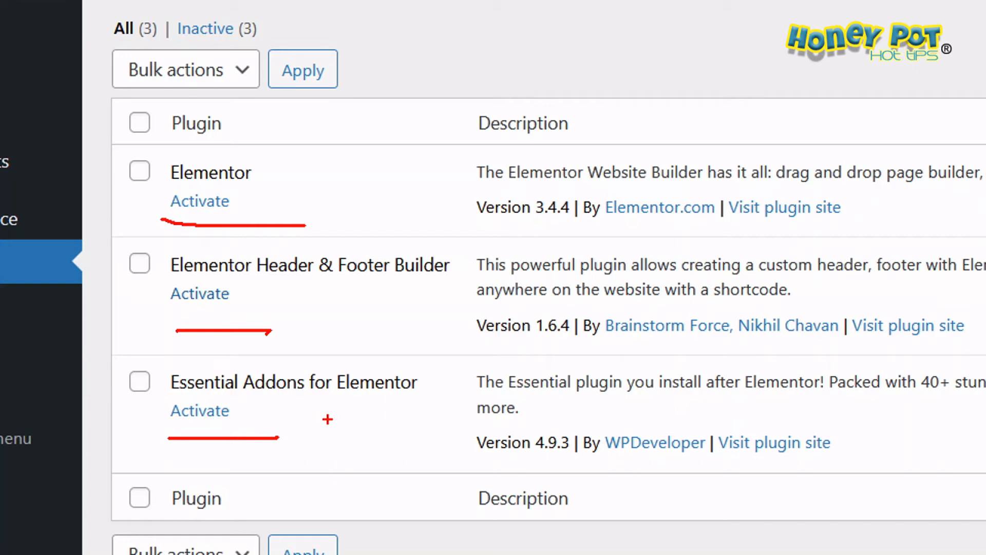
key("Escape")
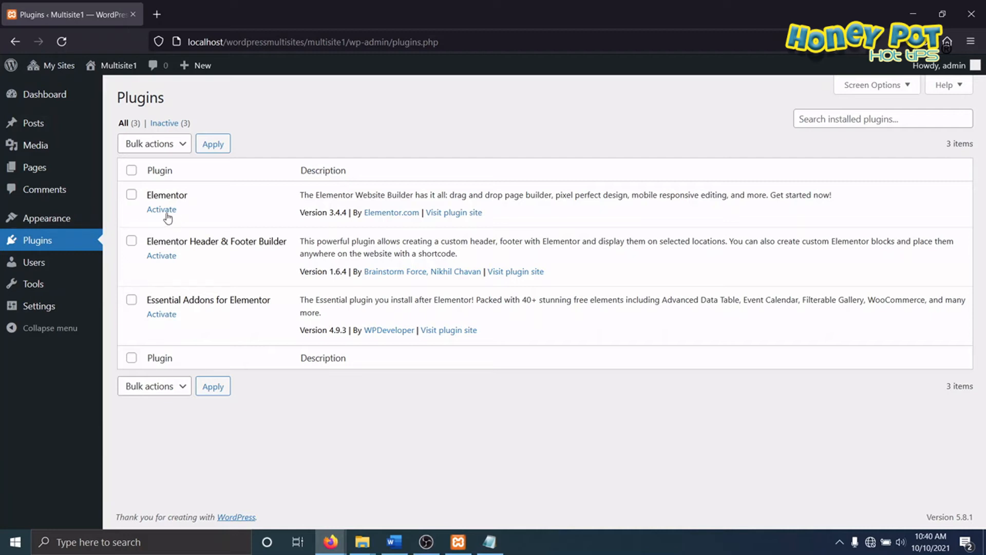
left_click(165, 212)
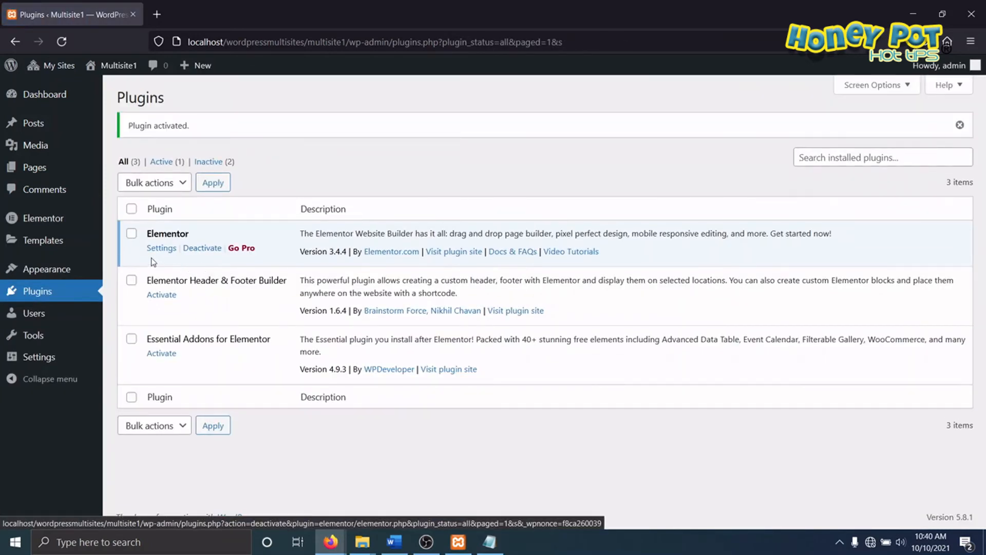
left_click(162, 294)
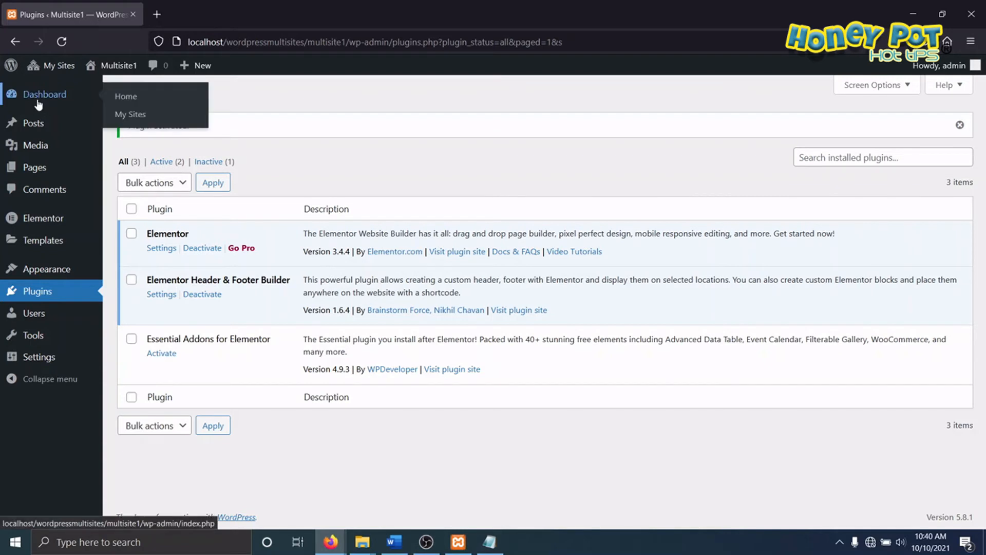
Step: Switch to the Multisite3 dashboard and activate the Elementor and Essential Addons for Elementor plugins for that site
mouse_move(56, 71)
mouse_move(77, 163)
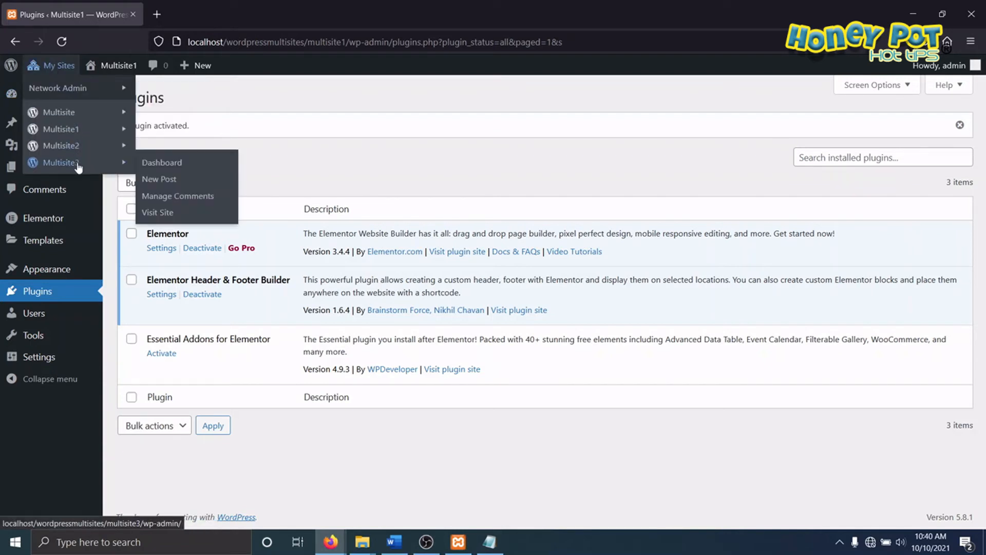
left_click(151, 164)
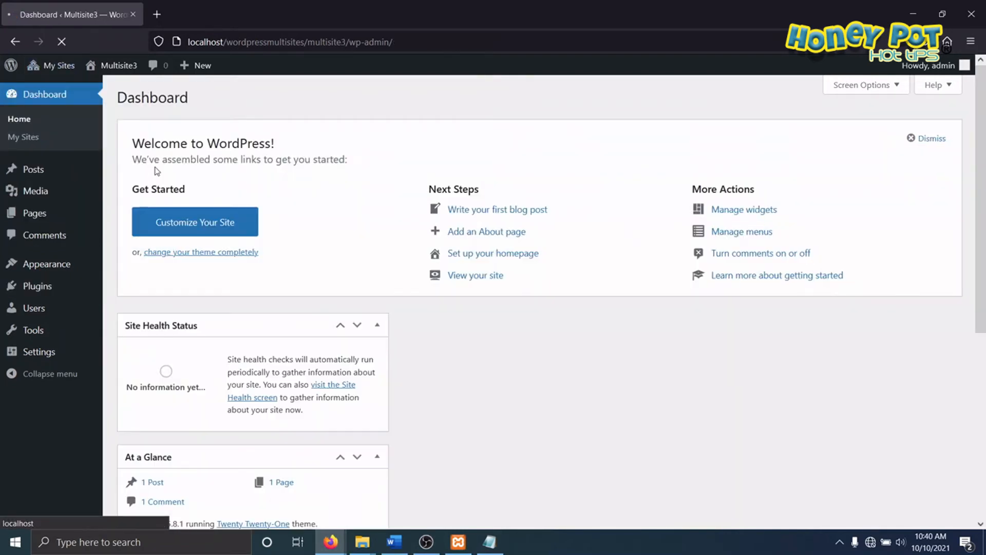
left_click(36, 286)
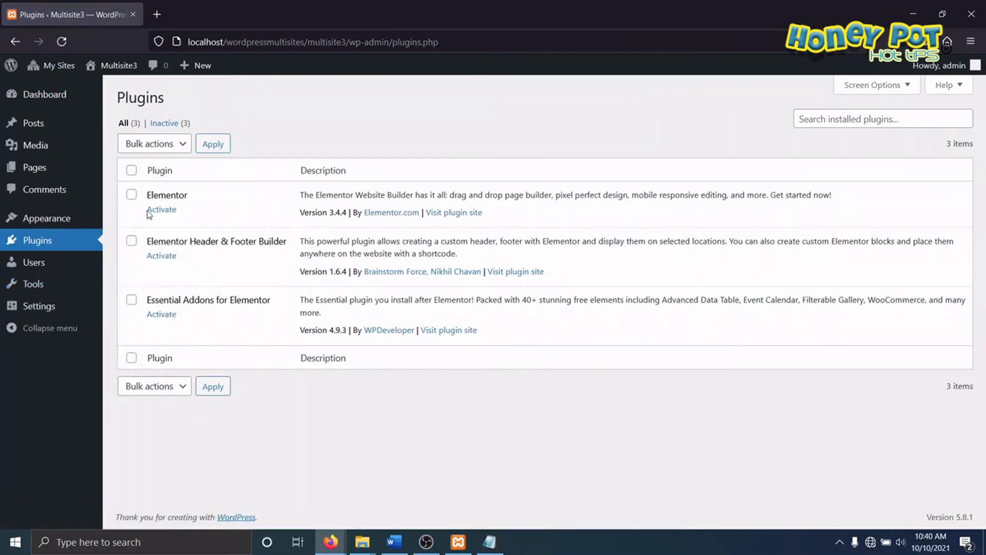
left_click(159, 215)
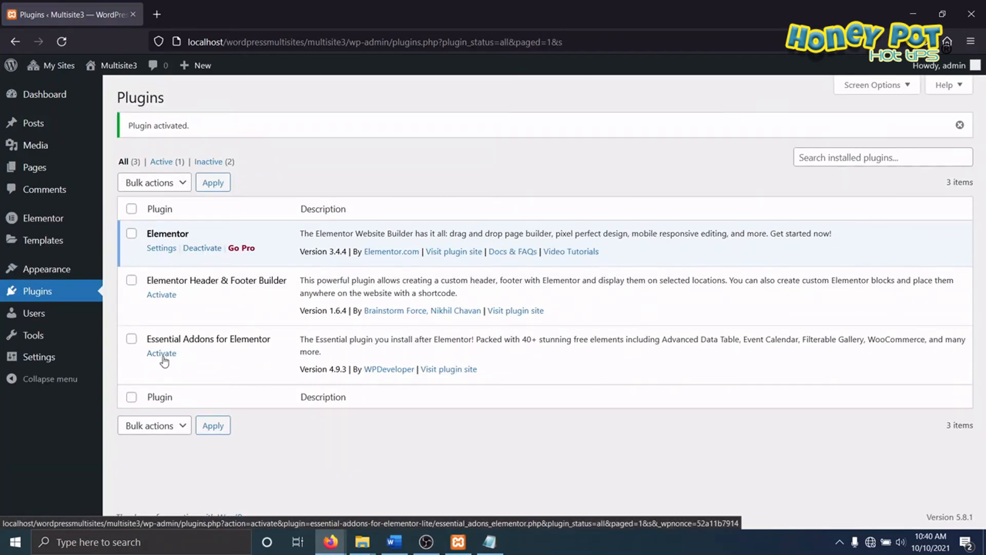
left_click(162, 356)
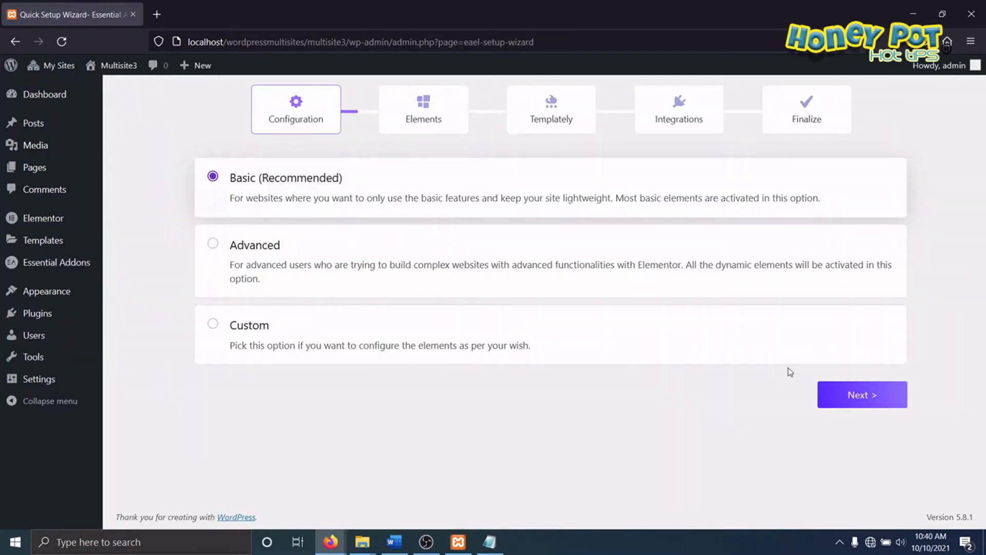
Step: Continue the Essential Addons setup with the Basic configuration, and return to Multisite3's installed plugins list to review its plugins
left_click(868, 397)
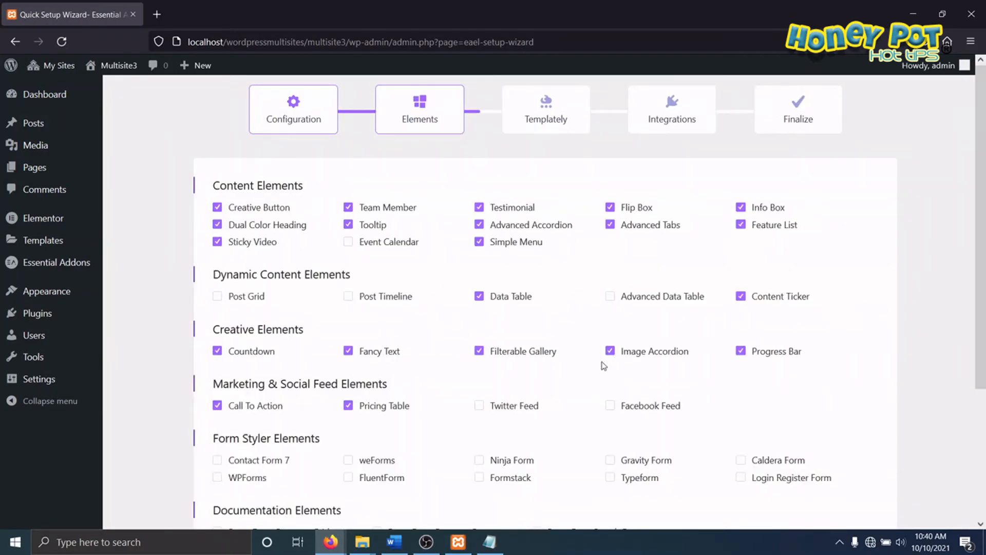
scroll(551, 349, "down", 3)
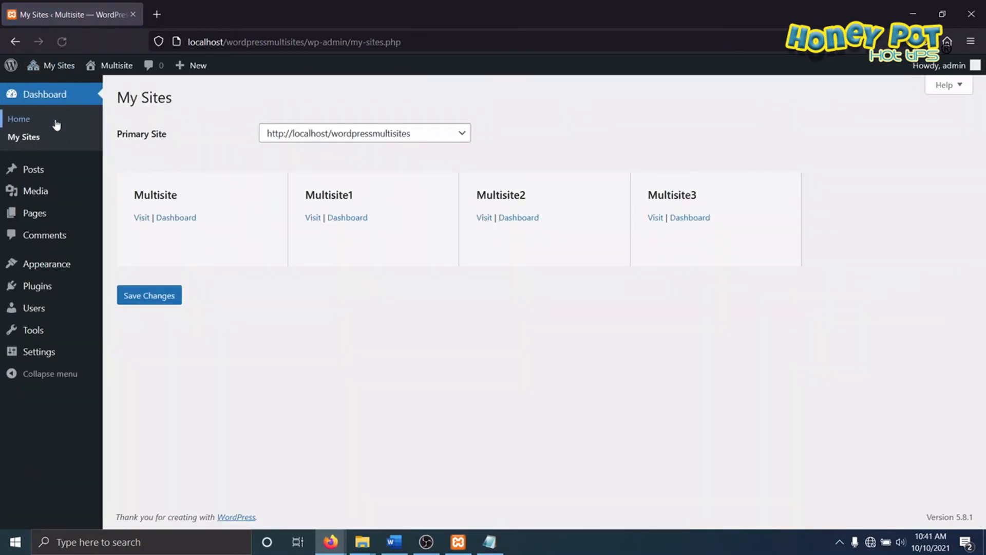
mouse_move(58, 68)
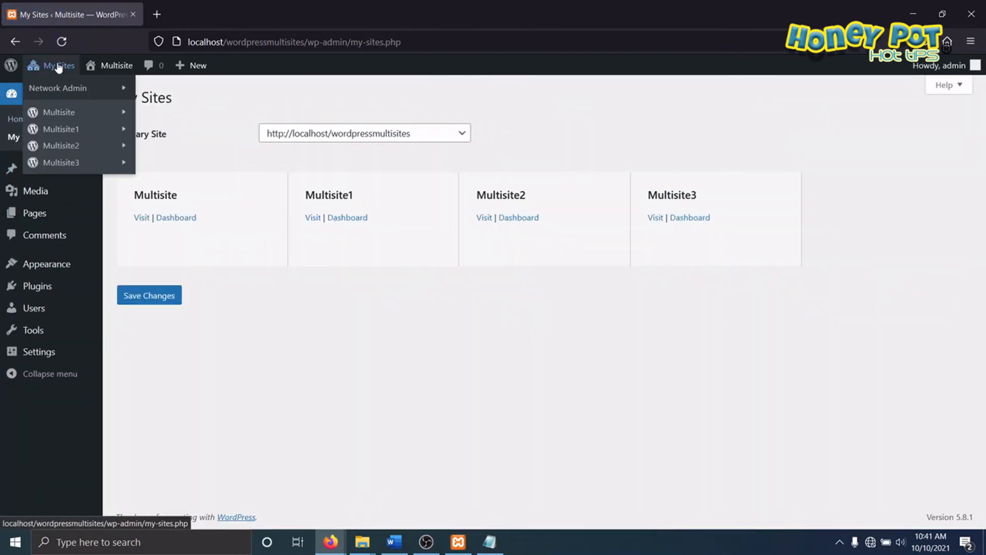
mouse_move(72, 164)
left_click(216, 184)
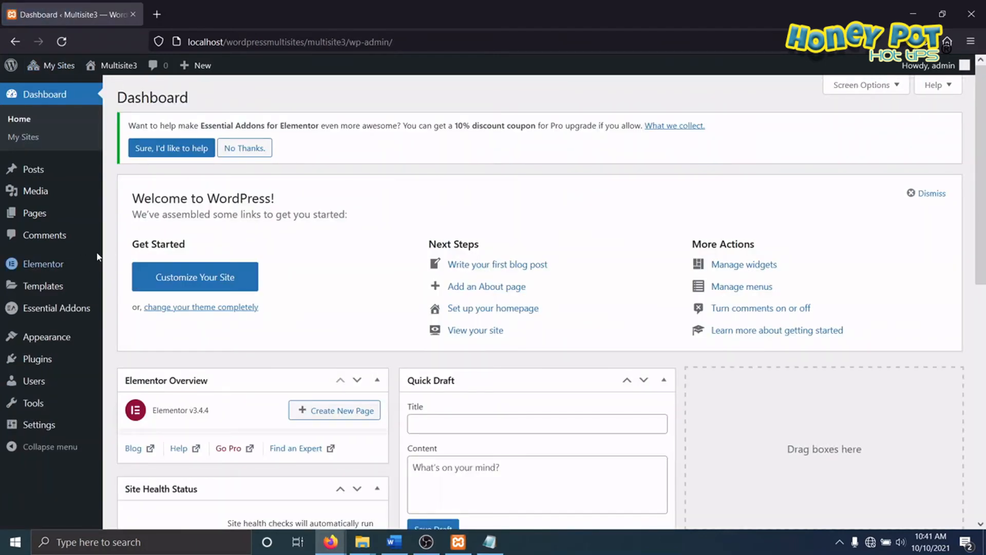
left_click(38, 359)
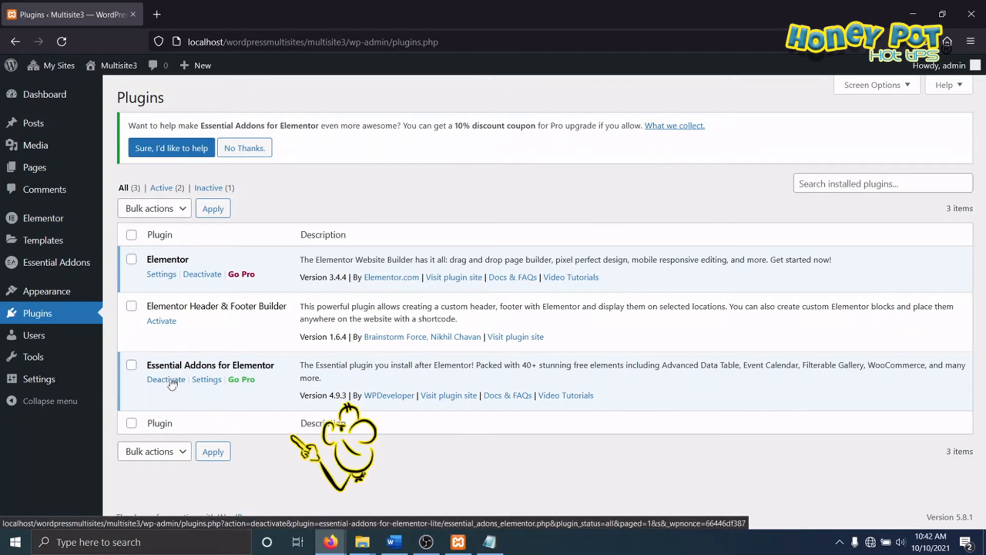
Step: Open the network admin's installed themes and network disable the Astra theme
mouse_move(49, 66)
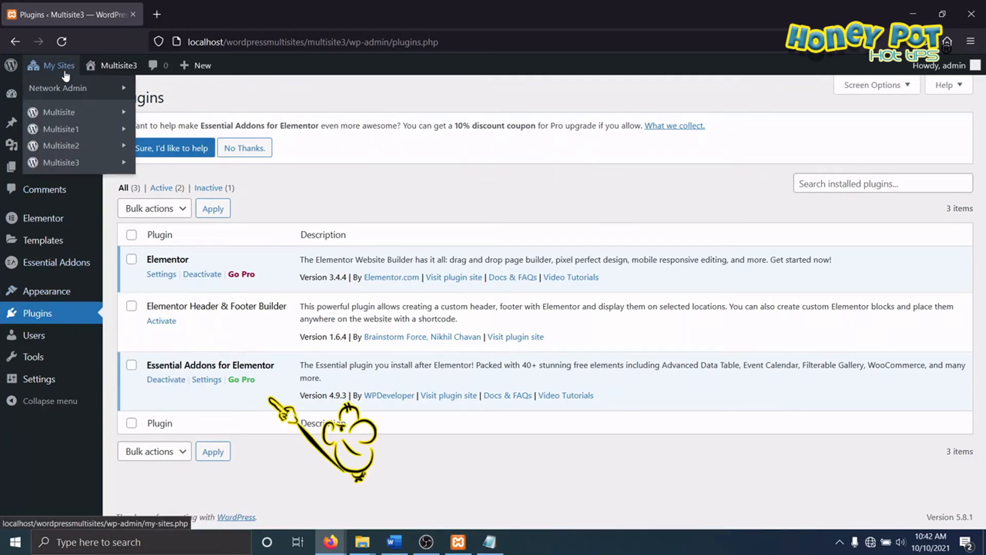
mouse_move(100, 90)
left_click(161, 91)
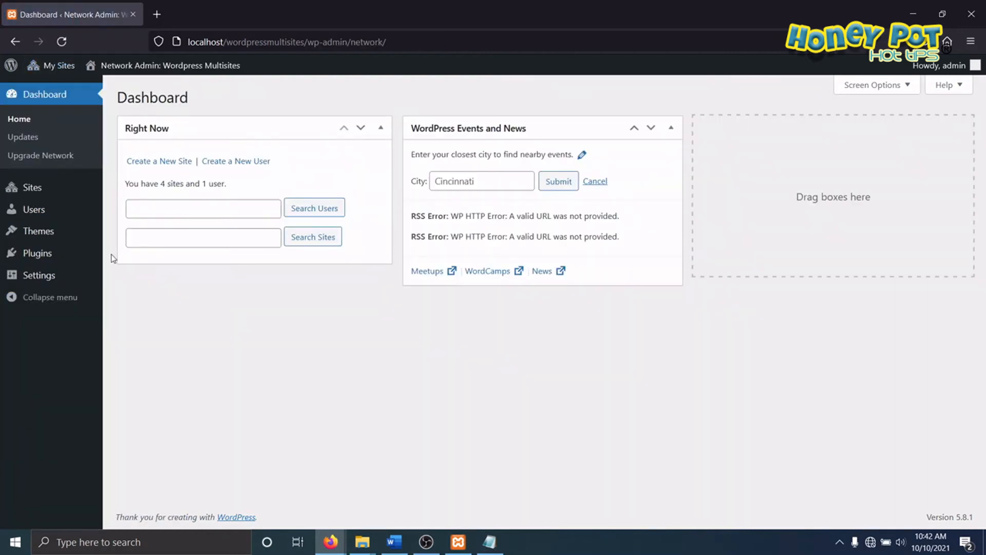
mouse_move(44, 229)
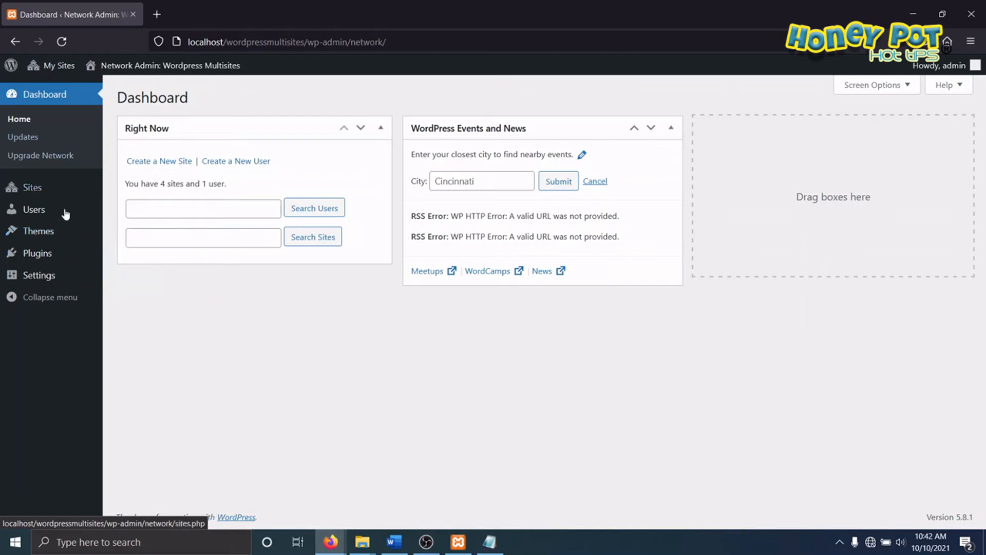
left_click(157, 235)
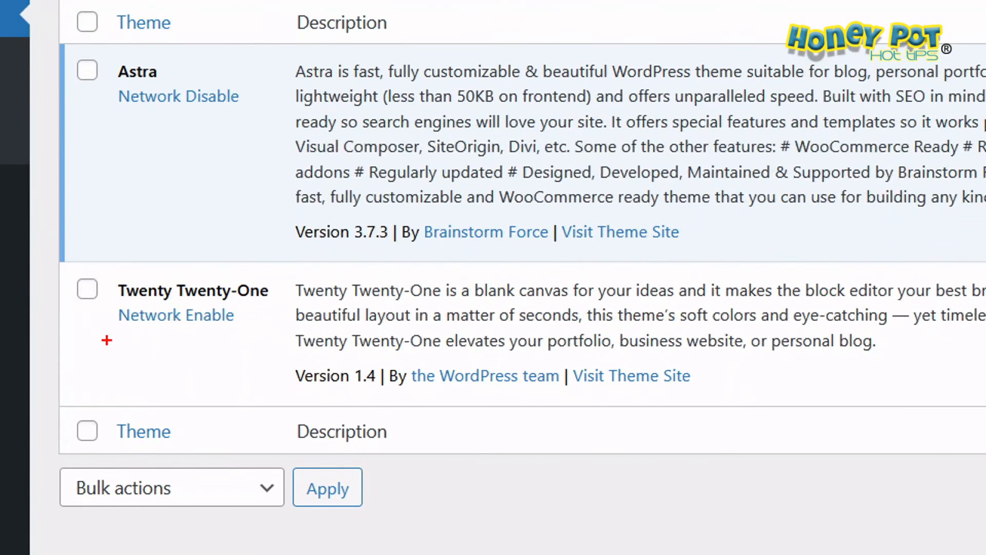
mouse_move(106, 340)
left_mouse_down()
mouse_move(301, 240)
mouse_move(84, 305)
left_mouse_up()
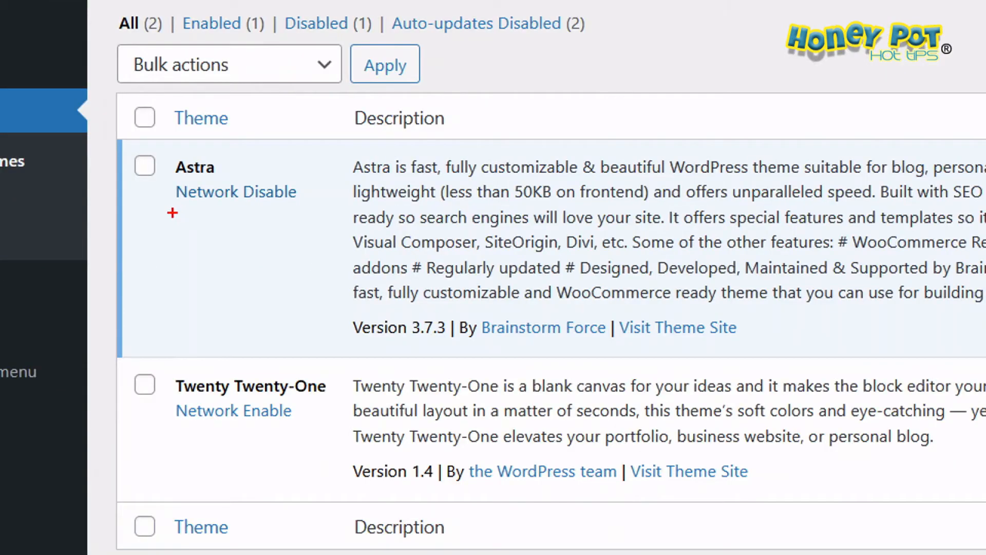
left_click_drag(172, 212, 304, 209)
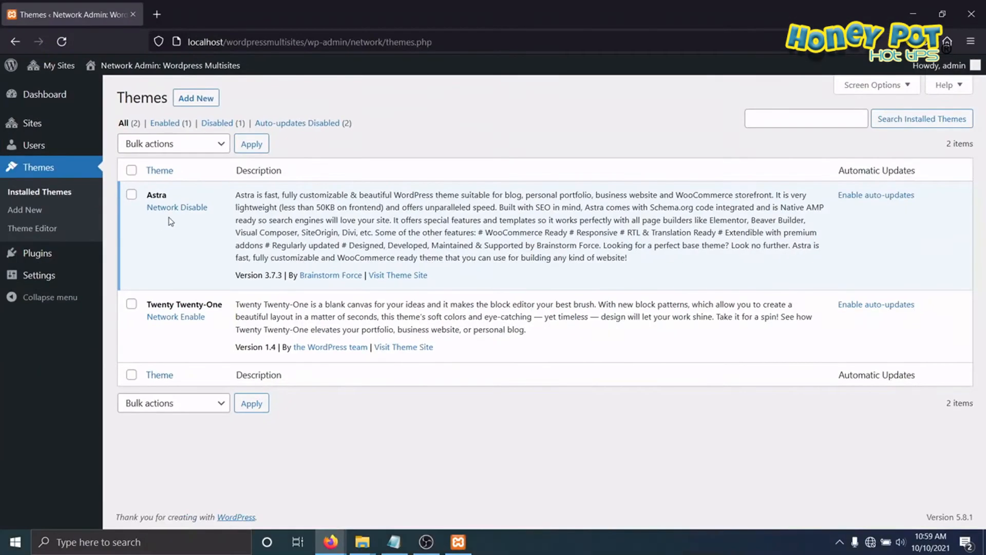
left_click(236, 192)
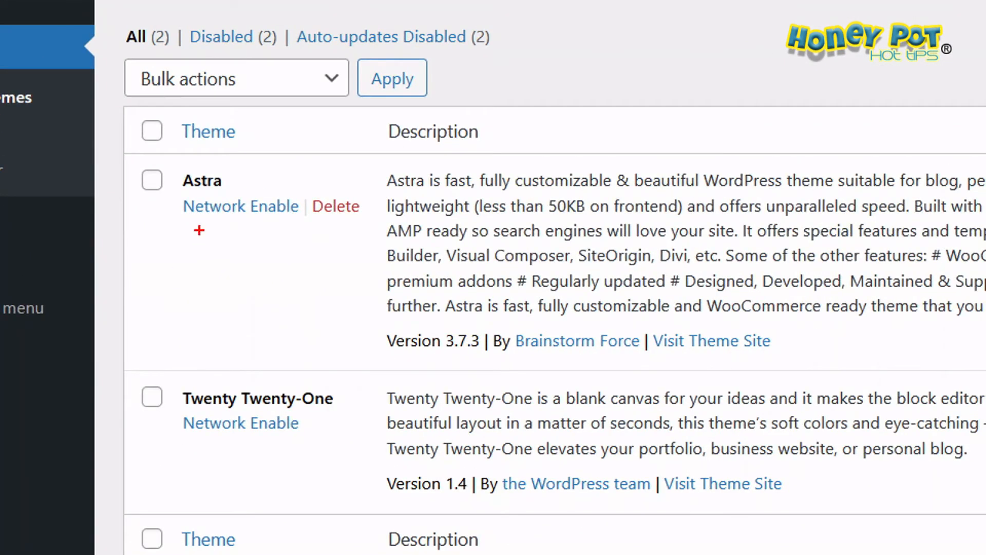
left_click_drag(143, 256, 220, 259)
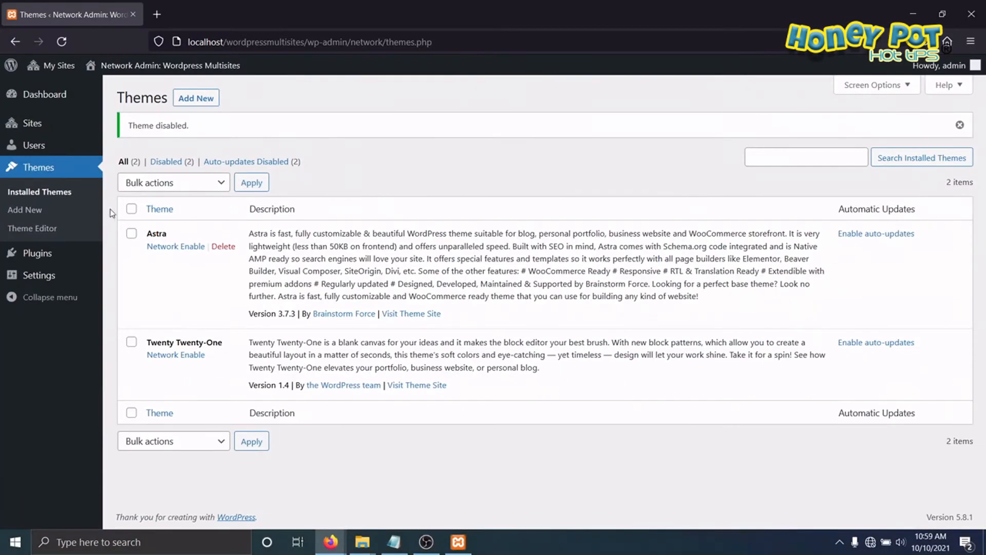
Step: Open the Multisite2 site's themes and check which themes are available there
mouse_move(56, 65)
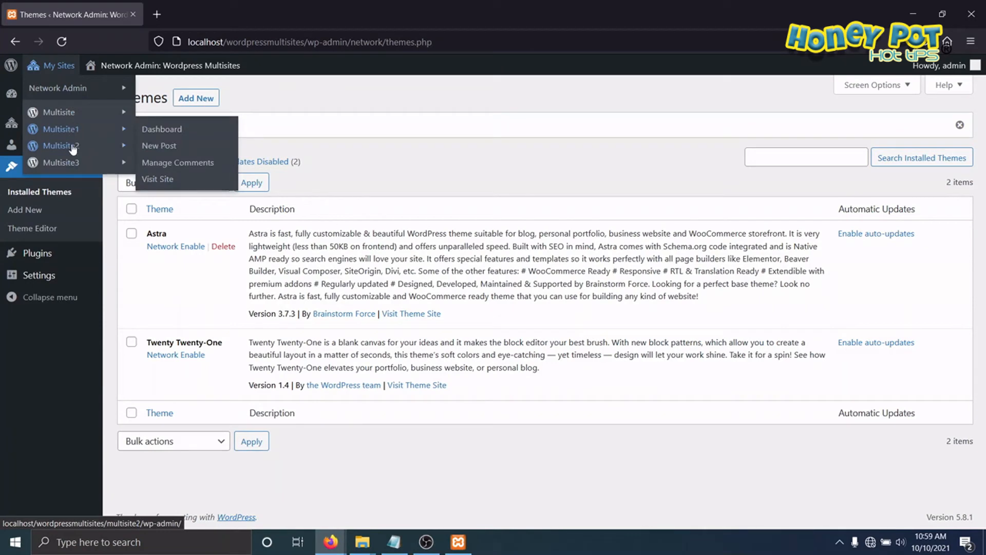
mouse_move(72, 146)
left_click(155, 147)
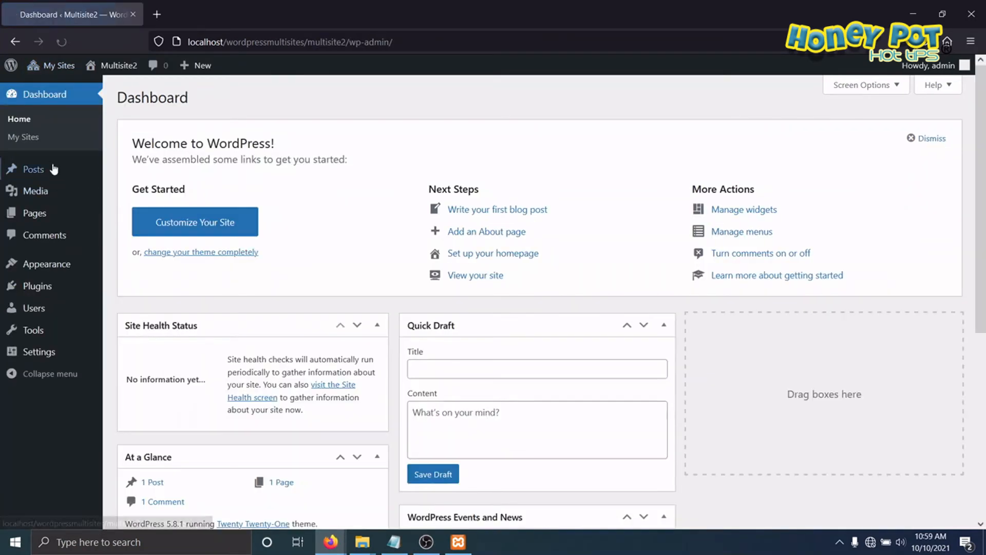
mouse_move(47, 267)
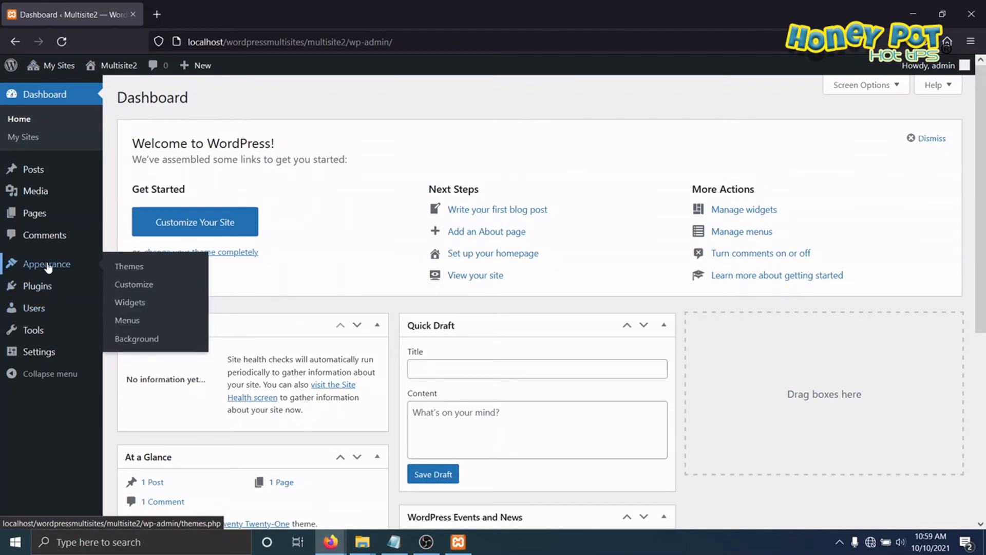
left_click(137, 267)
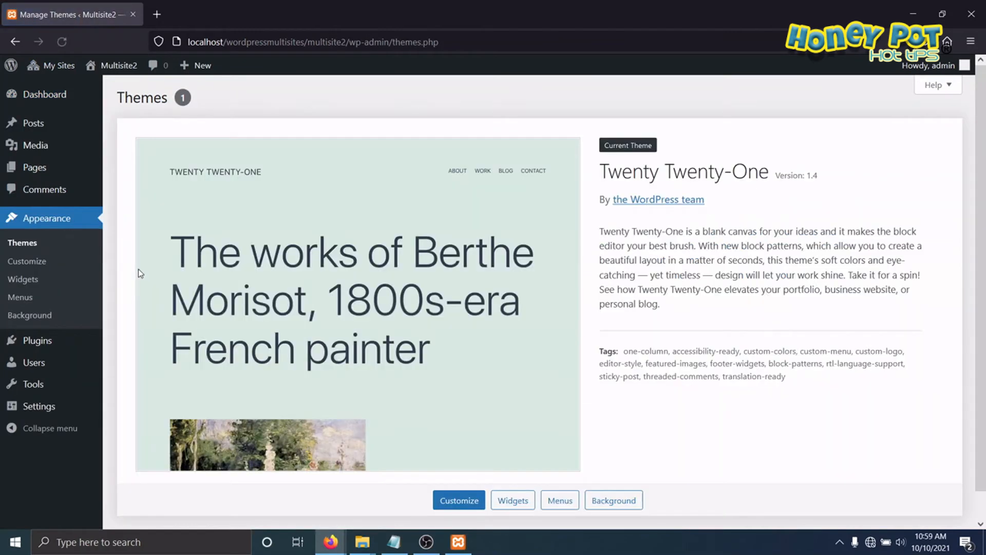
scroll(174, 264, "down", 1)
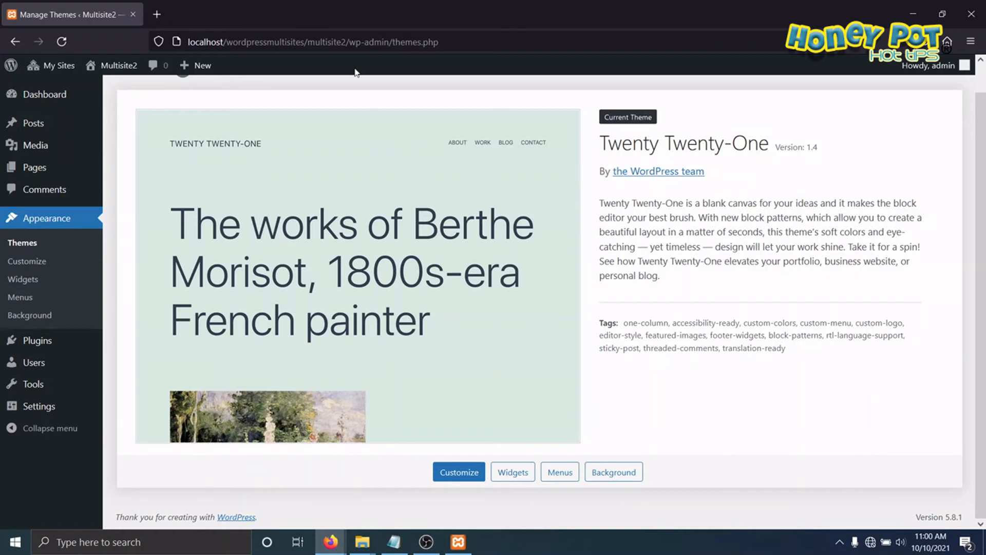
Step: Return to the network admin's installed themes and network enable the Astra theme
mouse_move(59, 67)
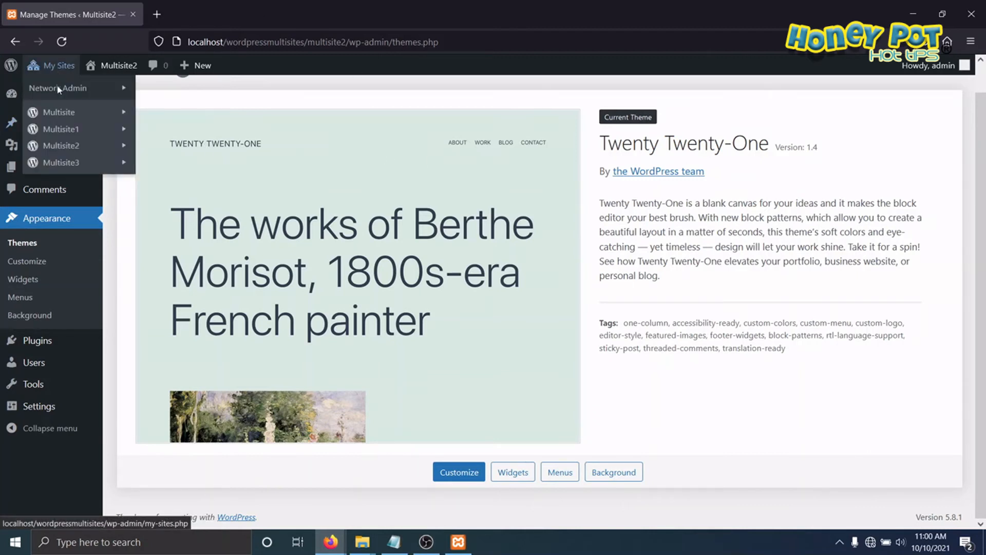
mouse_move(94, 91)
left_click(162, 88)
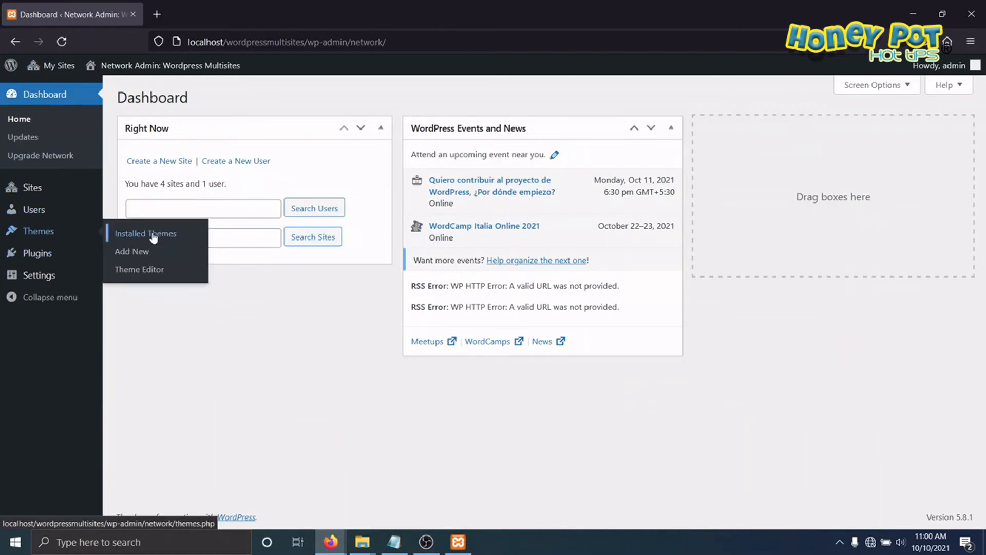
left_click(151, 234)
left_click(172, 208)
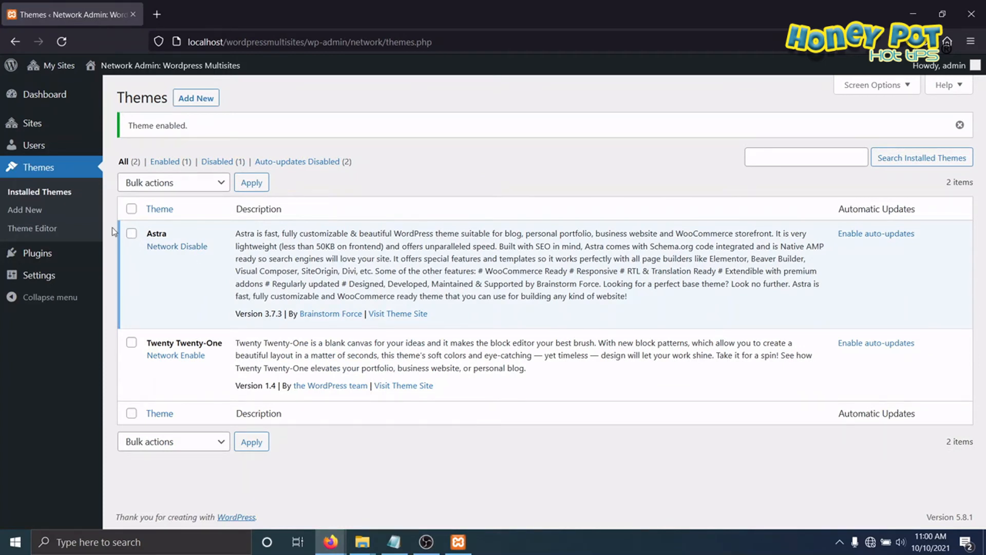
Step: Open the Multisite1 site's themes and check whether Astra is available for activation
mouse_move(56, 66)
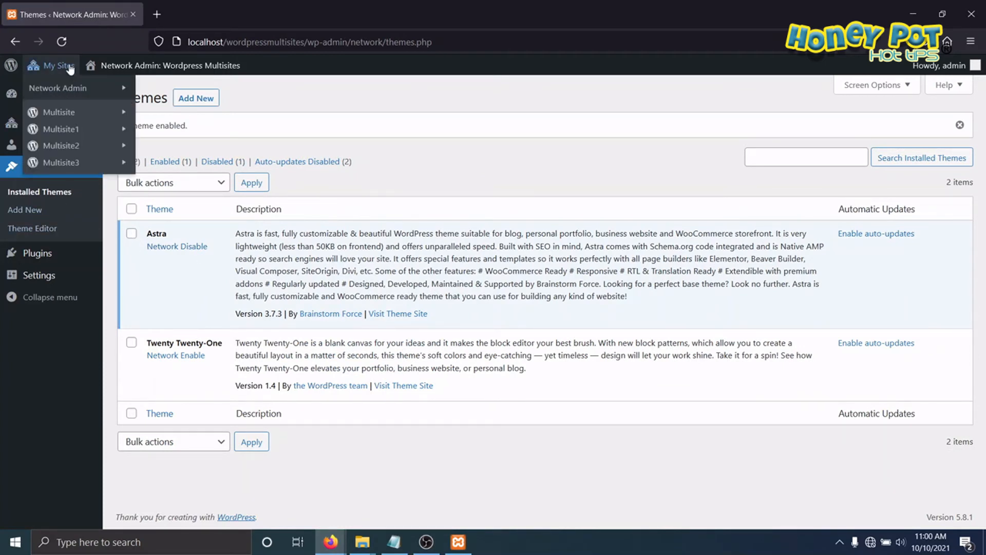
mouse_move(100, 133)
left_click(153, 134)
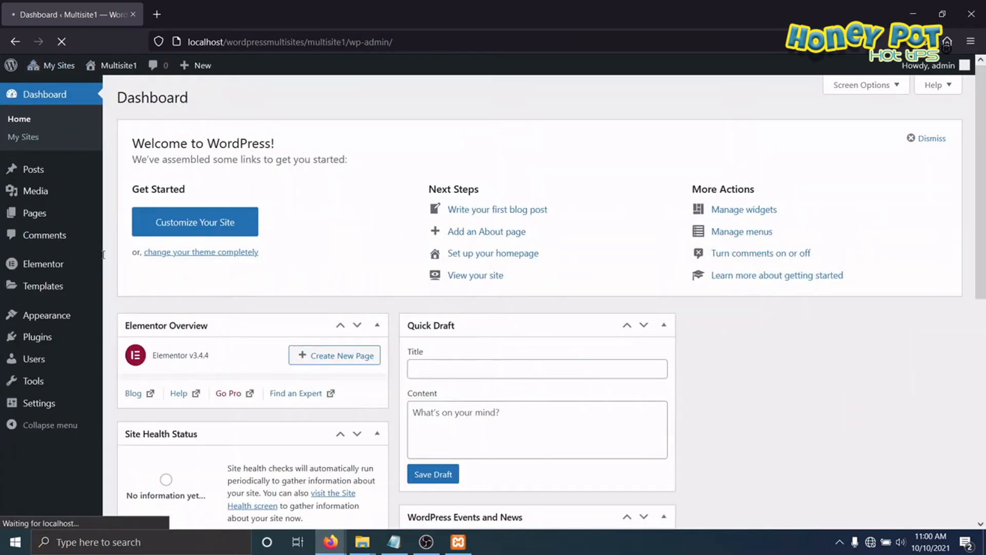
mouse_move(46, 316)
left_click(128, 321)
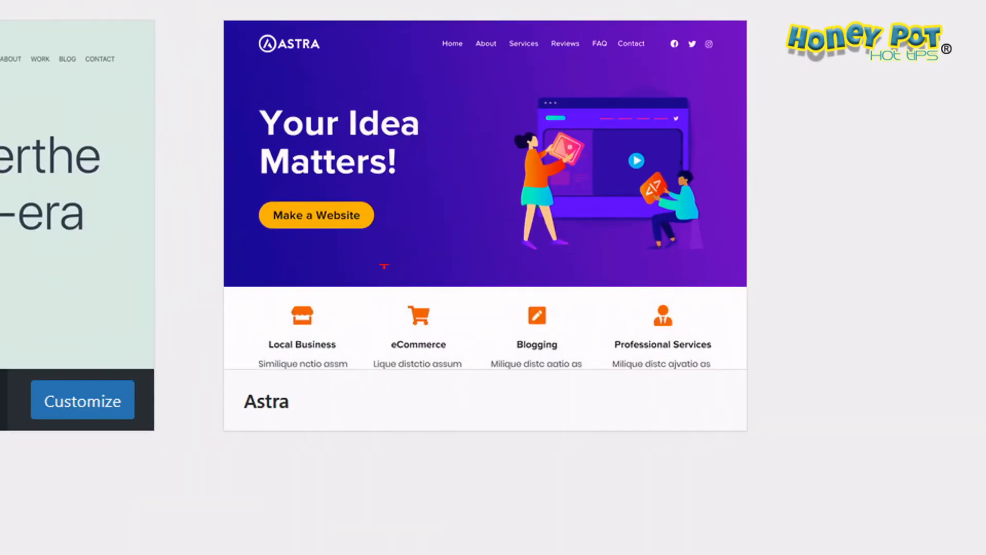
mouse_move(453, 175)
left_mouse_down()
mouse_move(319, 551)
mouse_move(346, 71)
left_mouse_up()
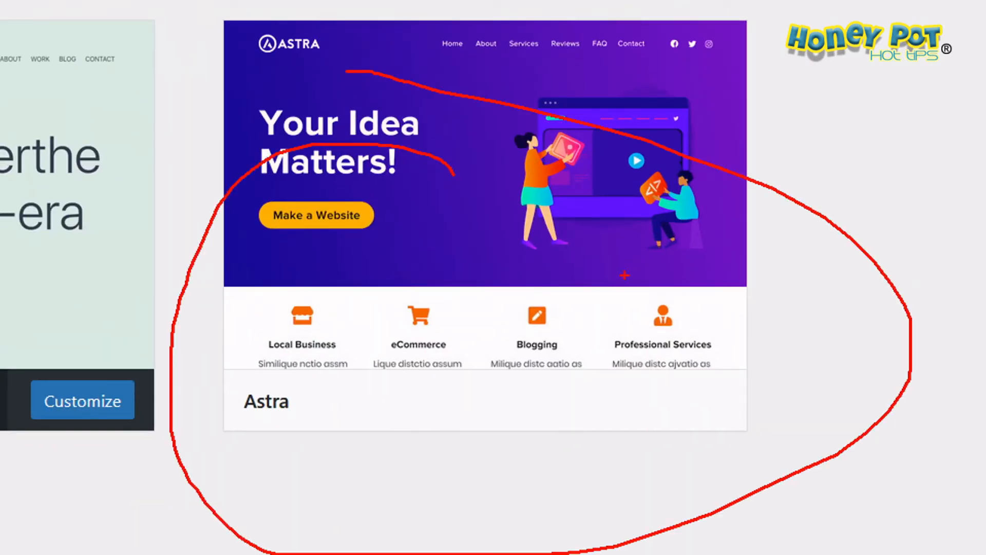
key("Escape")
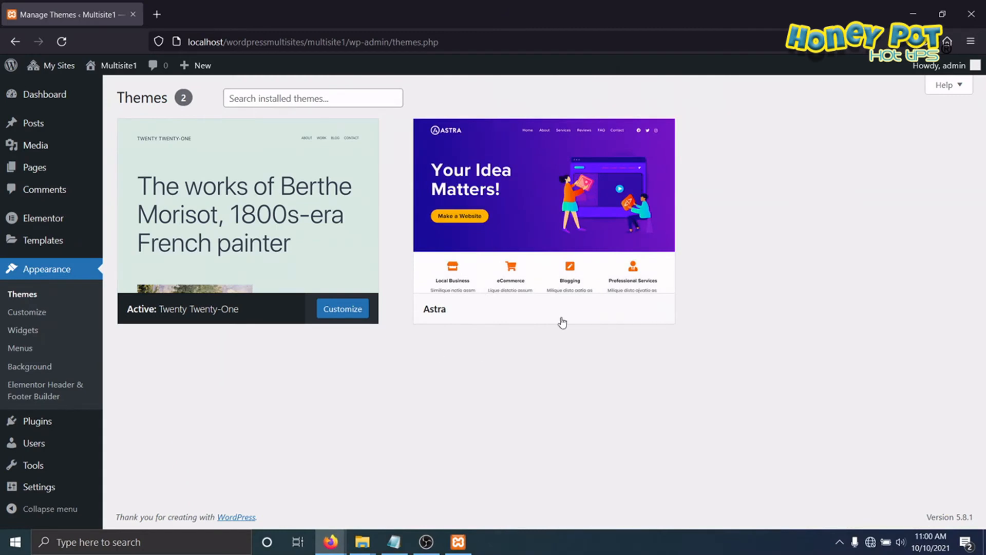
mouse_move(589, 321)
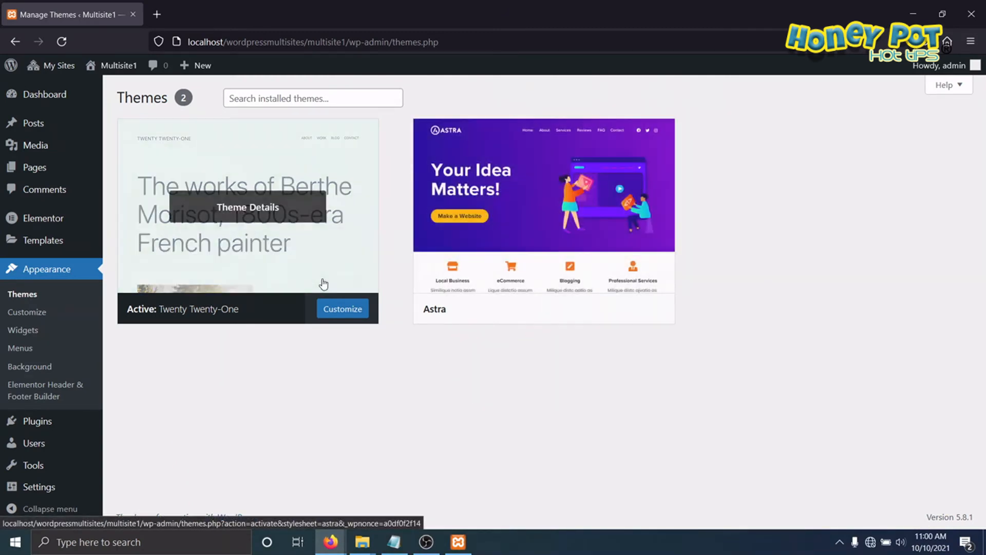
Step: Switch to the Multisite2 site's themes, activate Astra for that site, and review its theme details
mouse_move(53, 65)
mouse_move(74, 146)
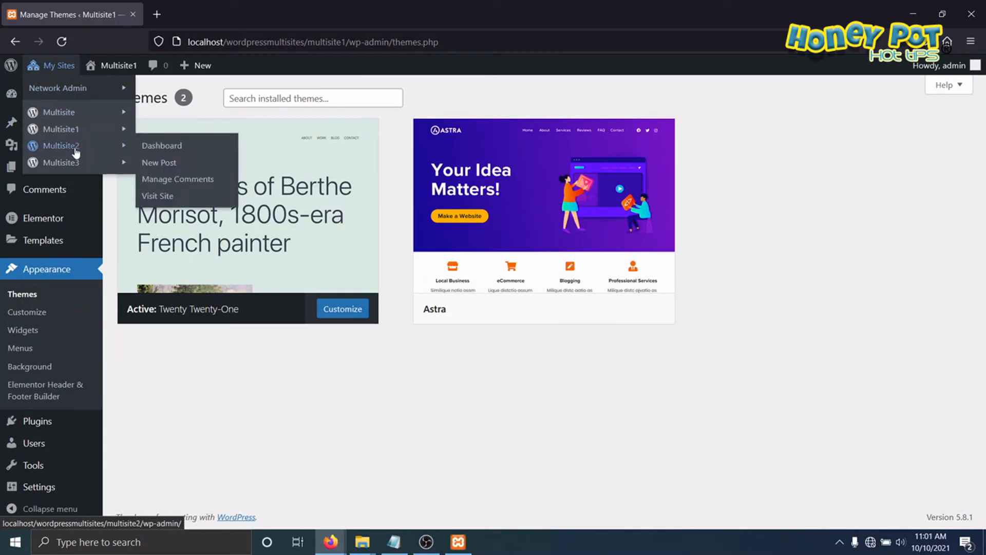
left_click(149, 146)
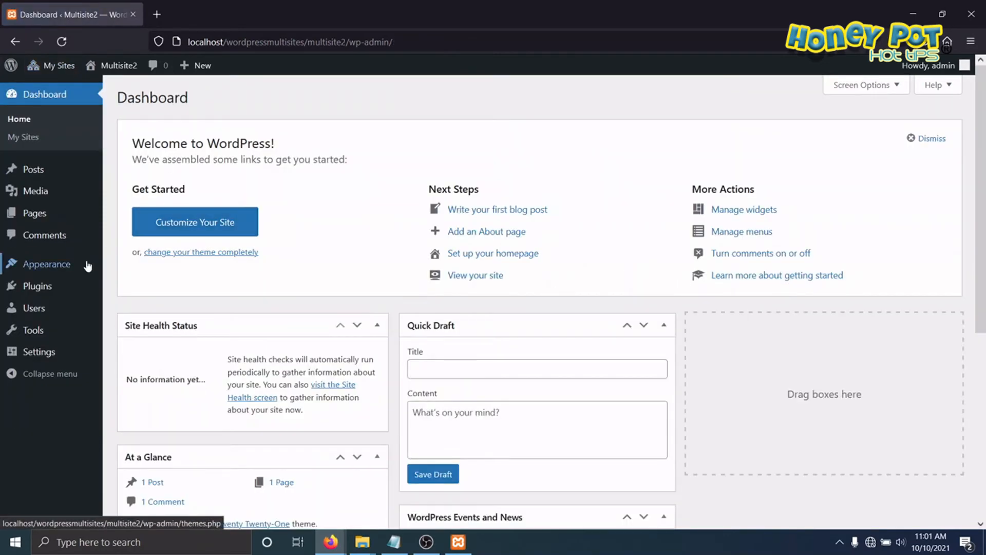
mouse_move(72, 267)
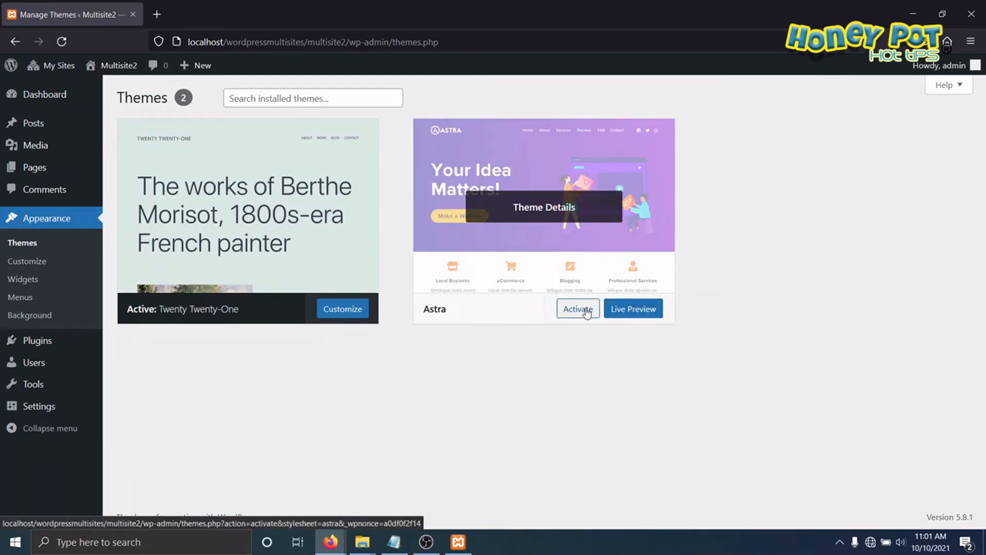
left_click(587, 313)
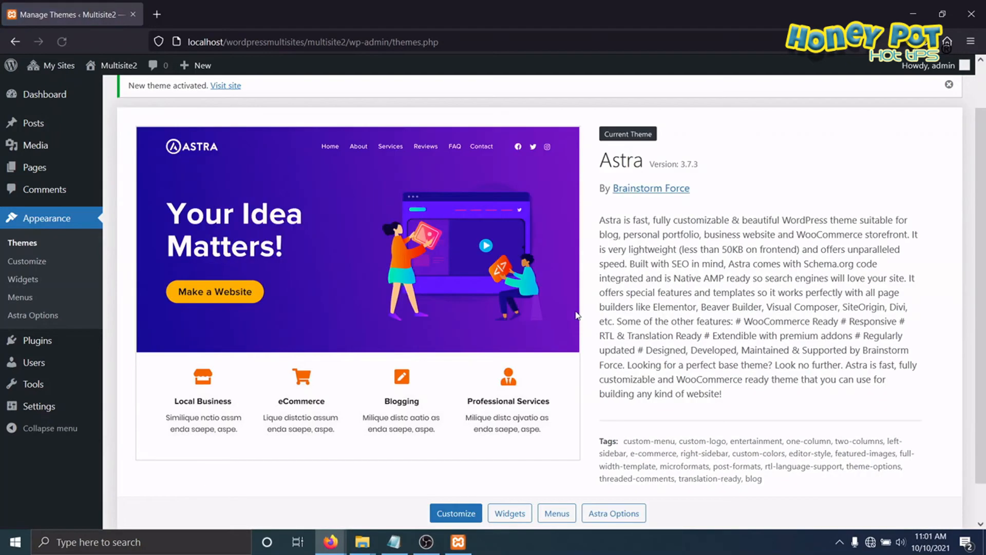
scroll(246, 288, "down", 1)
scroll(246, 288, "up", 1)
scroll(250, 295, "down", 1)
scroll(349, 388, "up", 2)
scroll(348, 390, "down", 2)
scroll(342, 387, "up", 2)
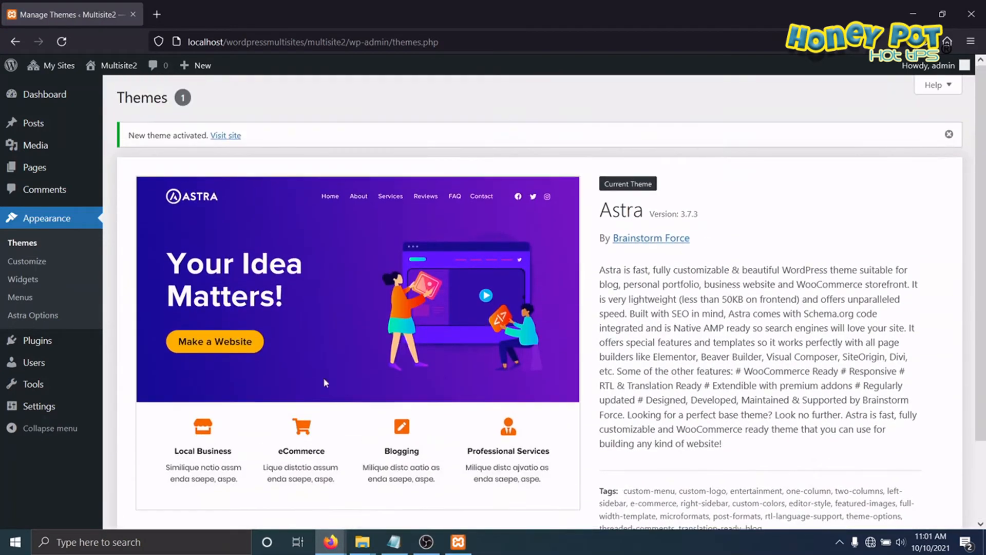
scroll(252, 352, "down", 1)
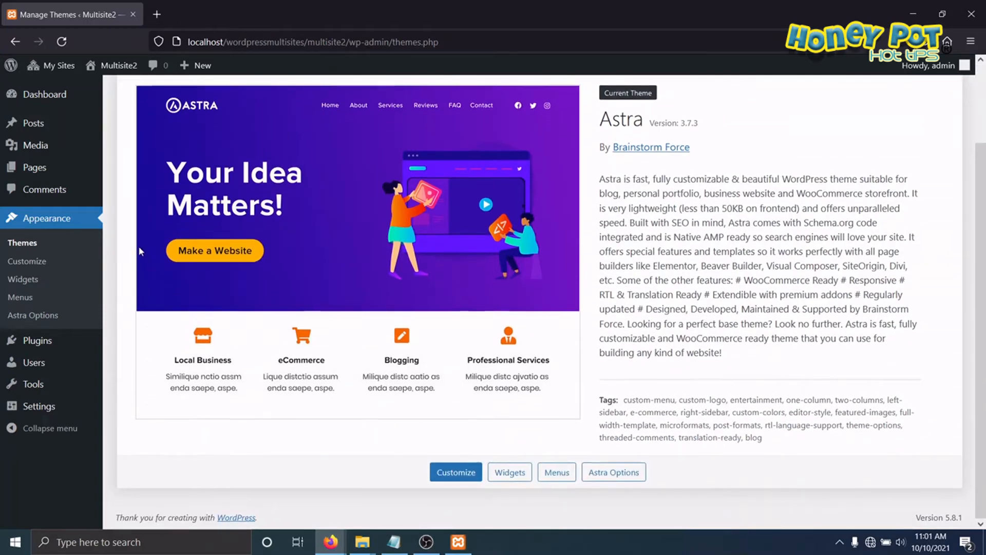
scroll(139, 246, "up", 1)
scroll(208, 277, "down", 1)
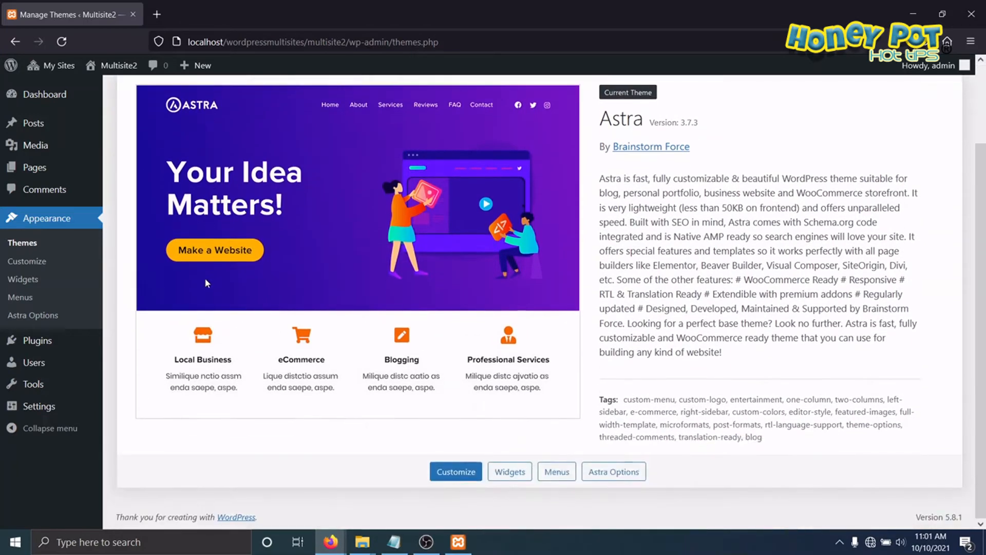
scroll(202, 273, "up", 1)
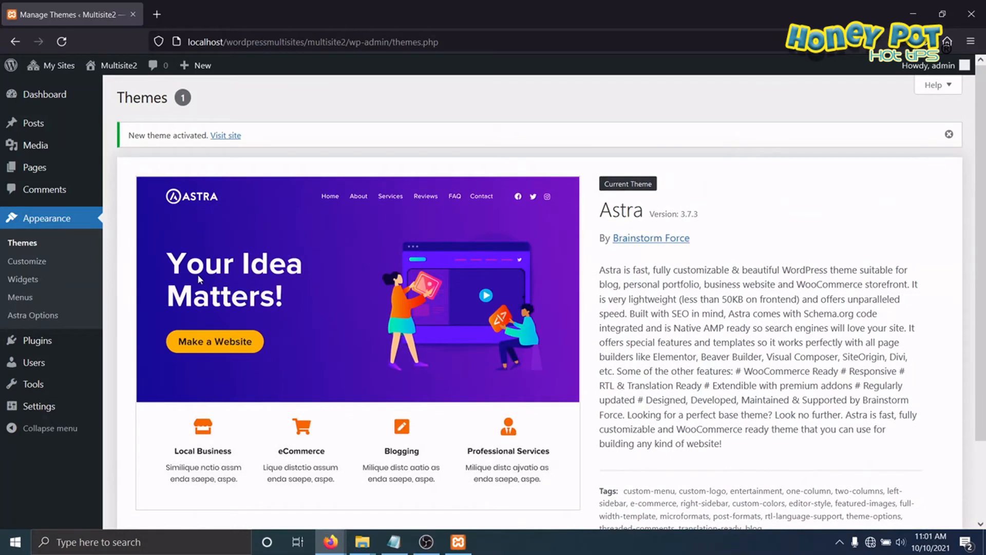
Step: Go to the Multisite1 site's dashboard and check its available themes and installed plugins
mouse_move(60, 66)
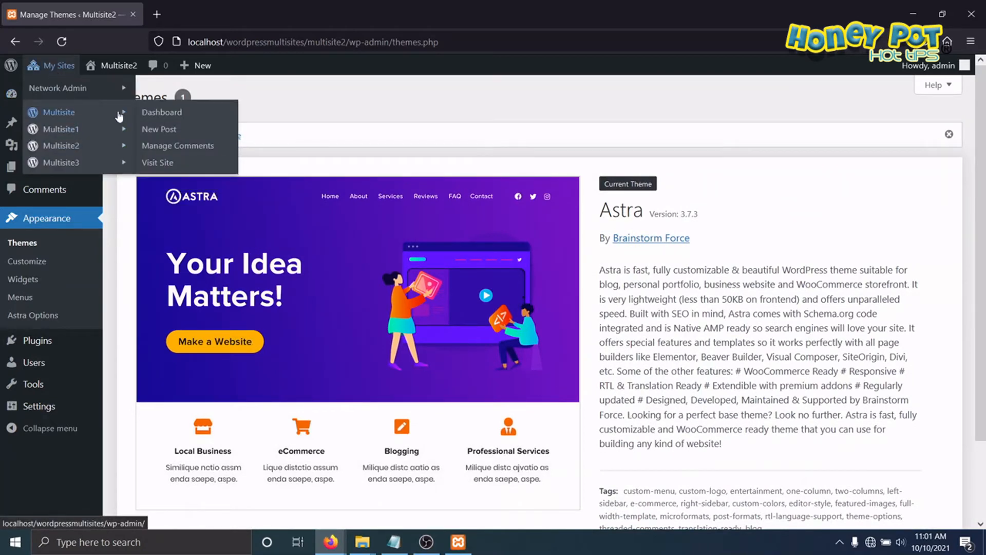
mouse_move(112, 136)
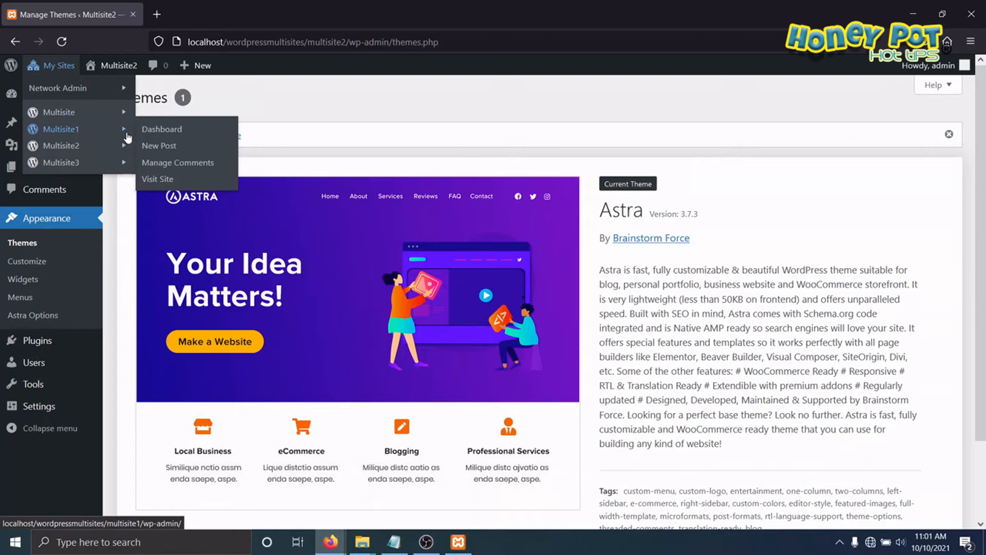
left_click(160, 135)
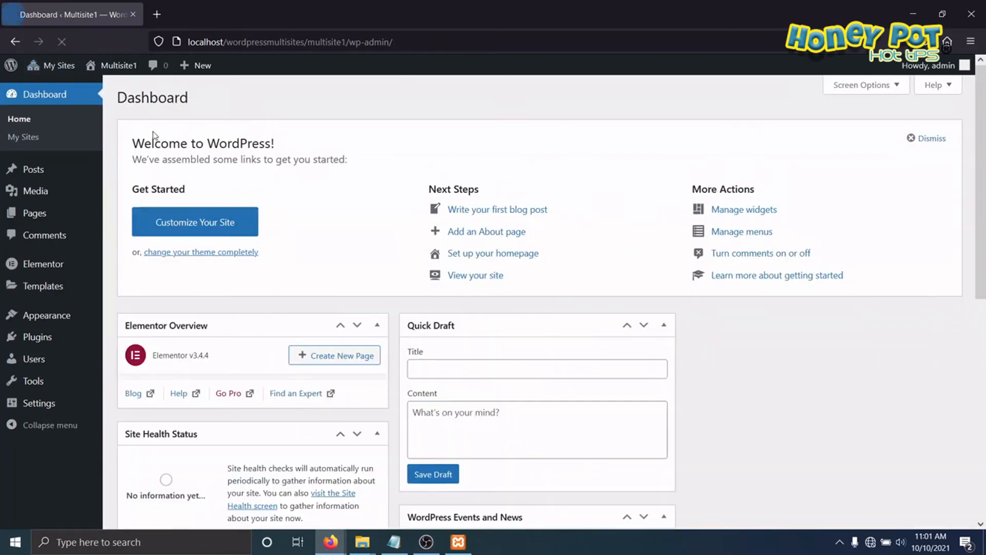
mouse_move(54, 318)
left_click(116, 318)
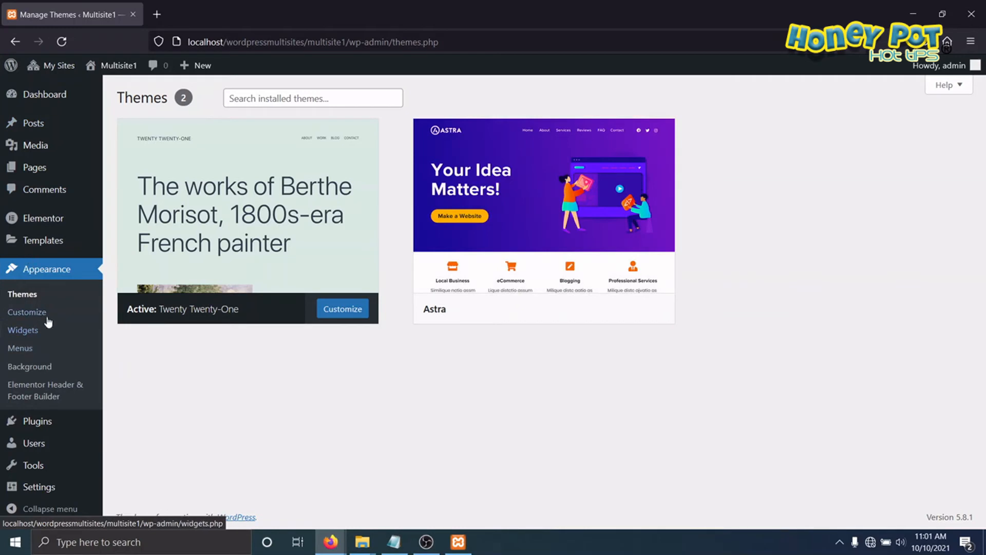
left_click(33, 428)
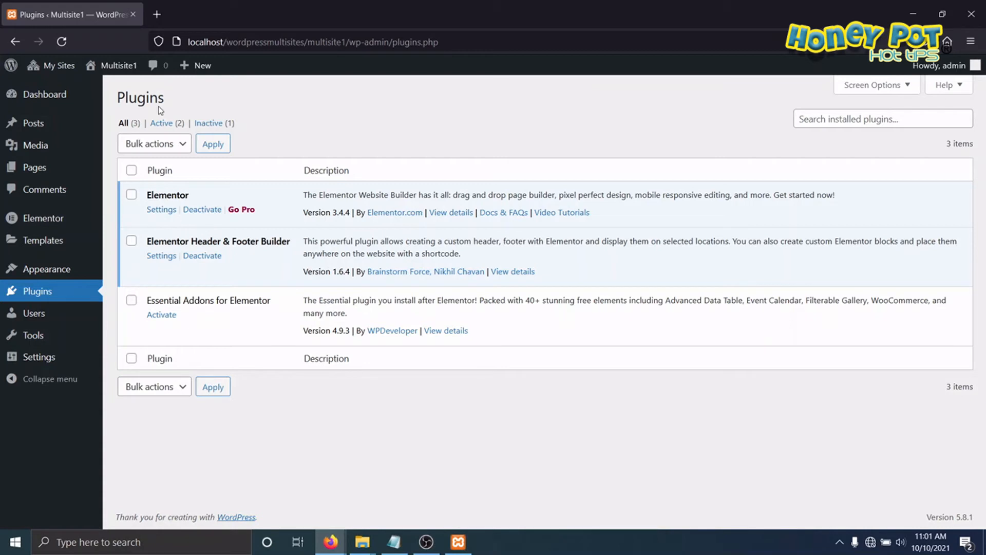
Step: Switch to the Multisite2 site's dashboard and check the activation status of its plugins
left_click(57, 66)
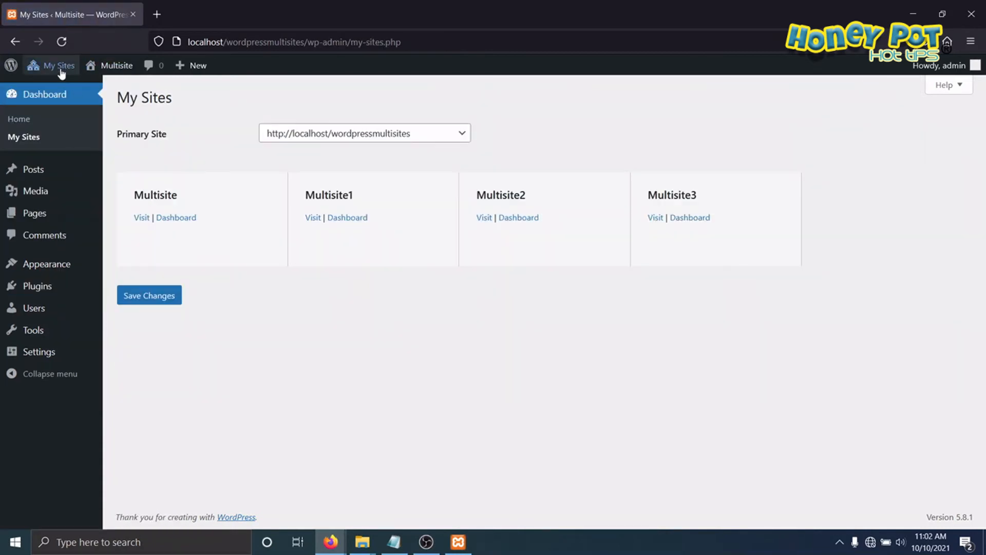
mouse_move(71, 113)
mouse_move(77, 146)
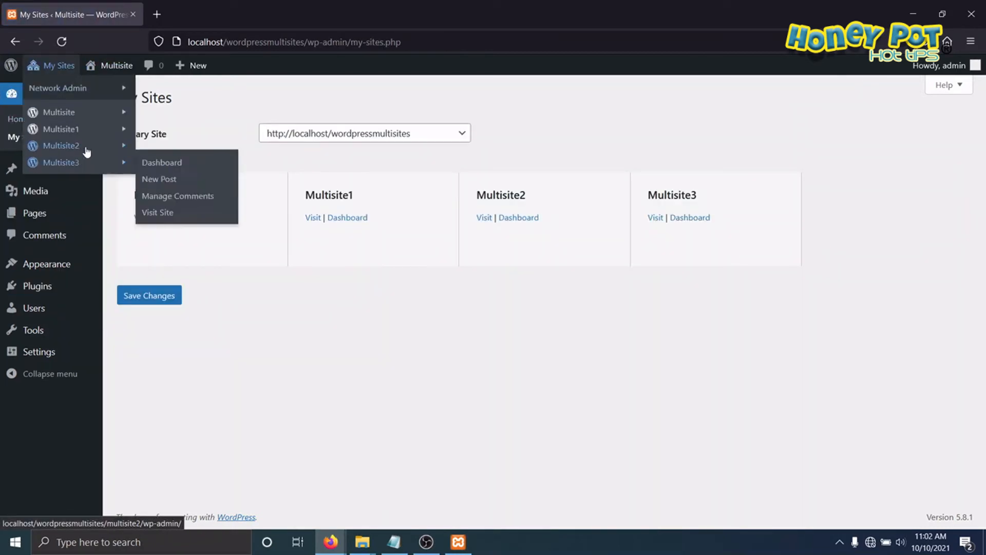
left_click(163, 147)
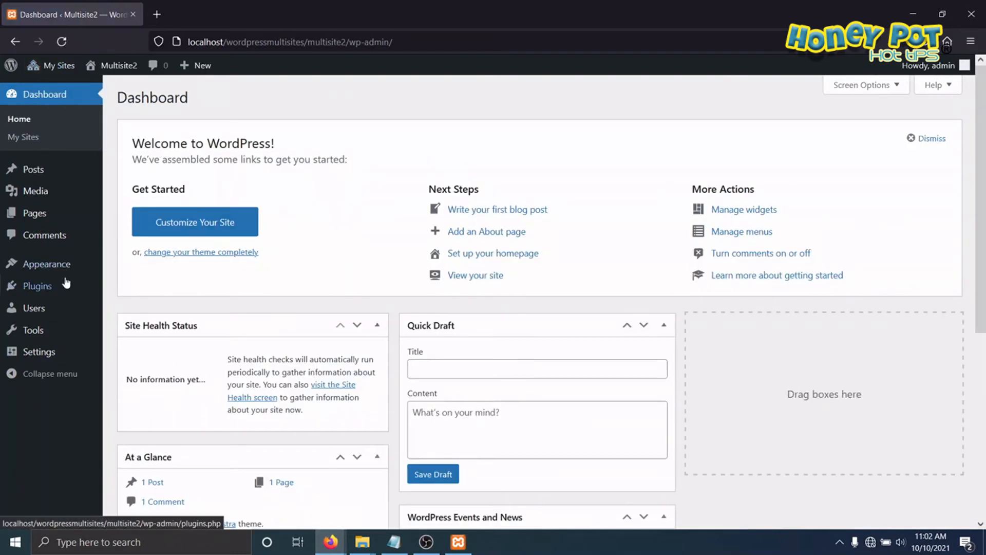
left_click(39, 286)
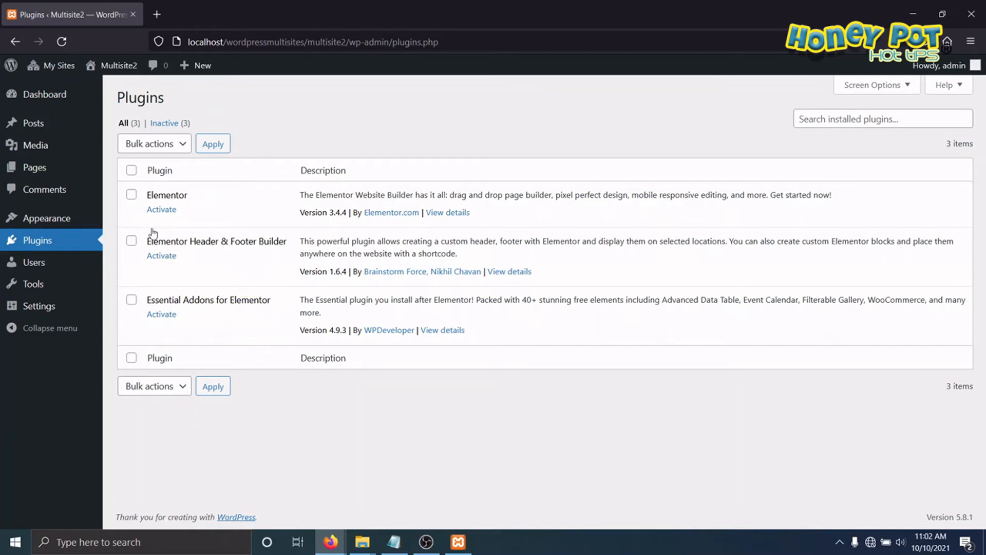
Step: Switch to the Multisite3 site's dashboard and check its plugins and its available themes
left_click(60, 66)
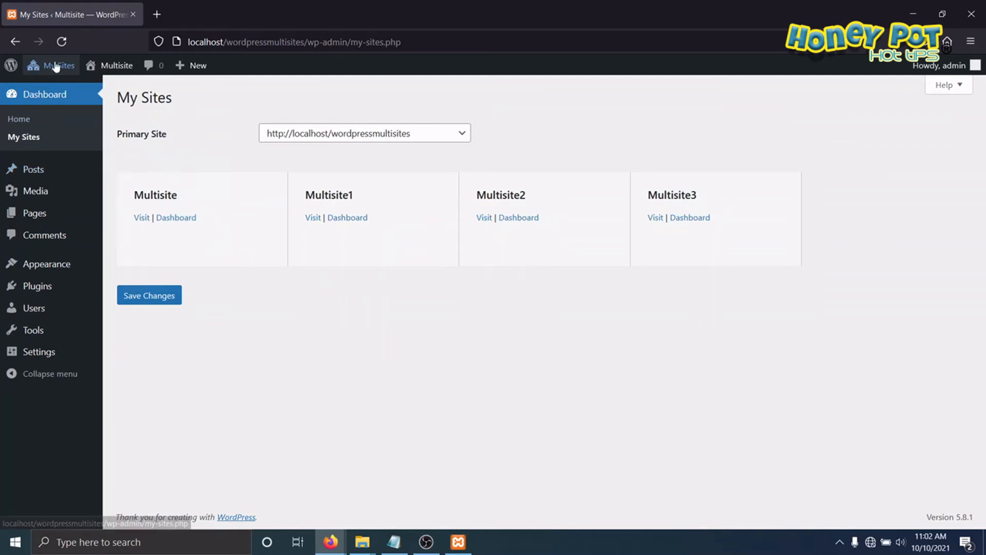
mouse_move(57, 65)
mouse_move(80, 163)
left_click(151, 163)
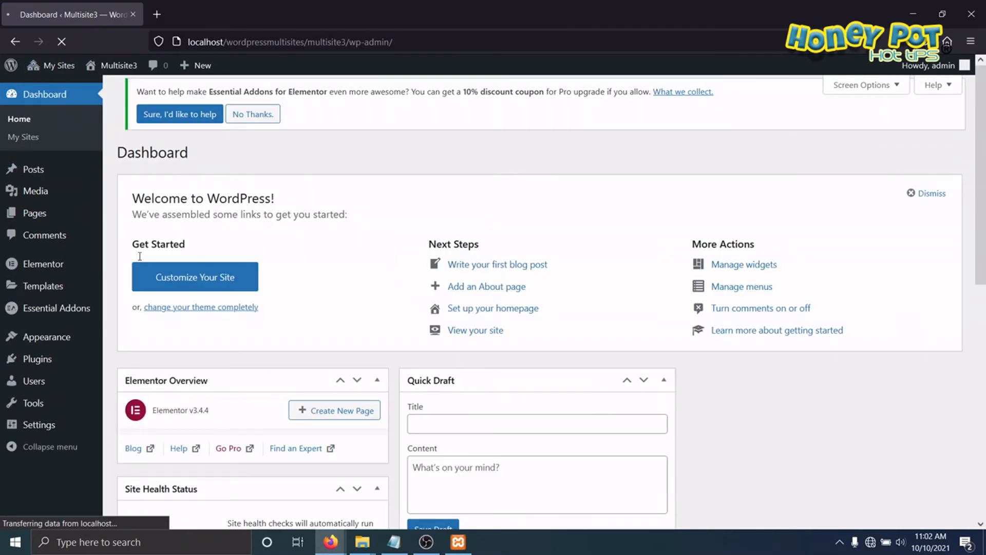
left_click(45, 362)
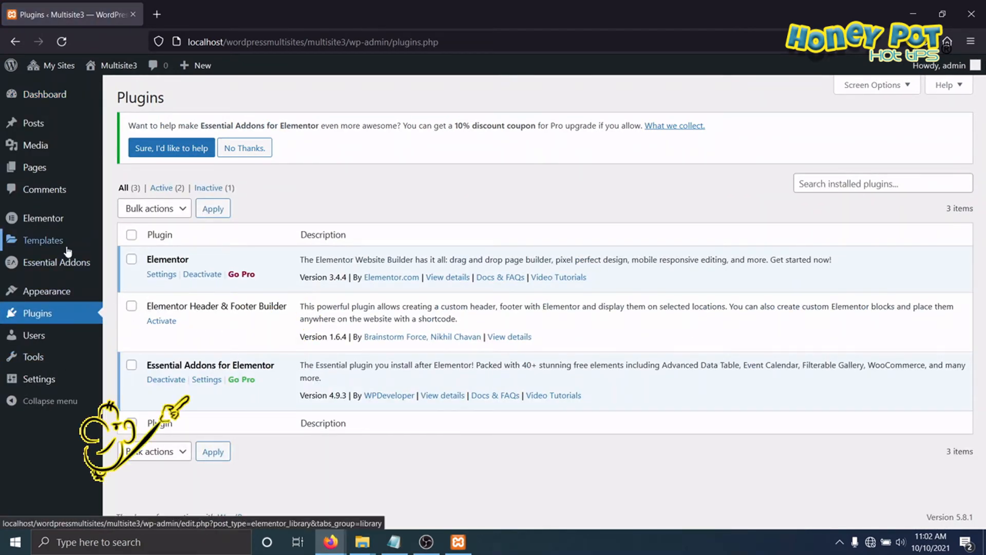
mouse_move(64, 281)
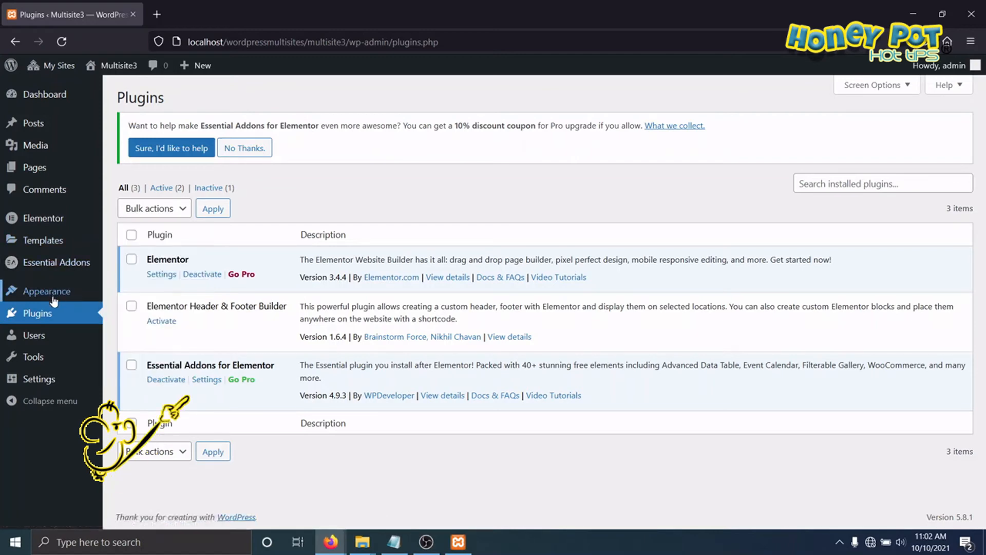
left_click(133, 296)
mouse_move(479, 370)
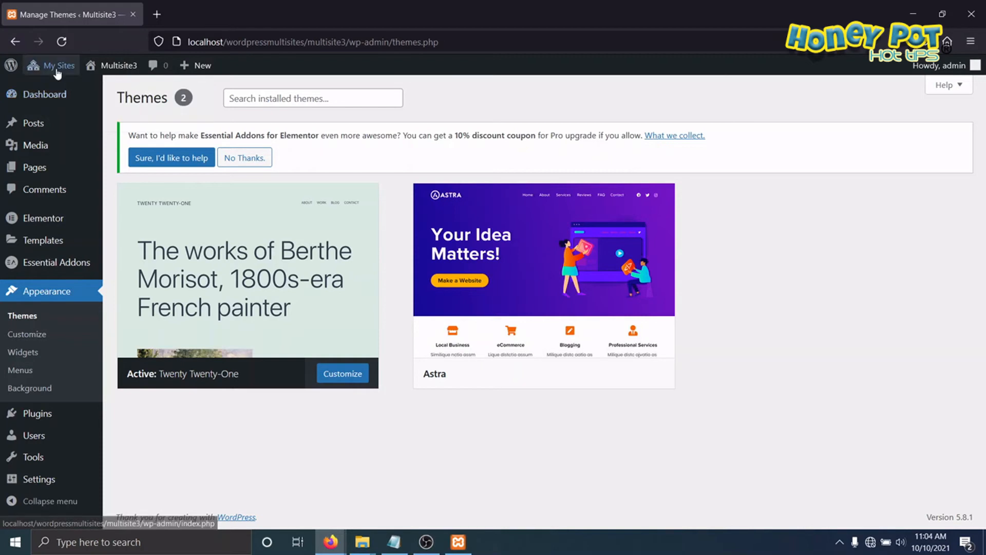
Step: Visit the main Multisite site's front end and mark its site title with a temporary screen annotation
mouse_move(56, 66)
mouse_move(72, 112)
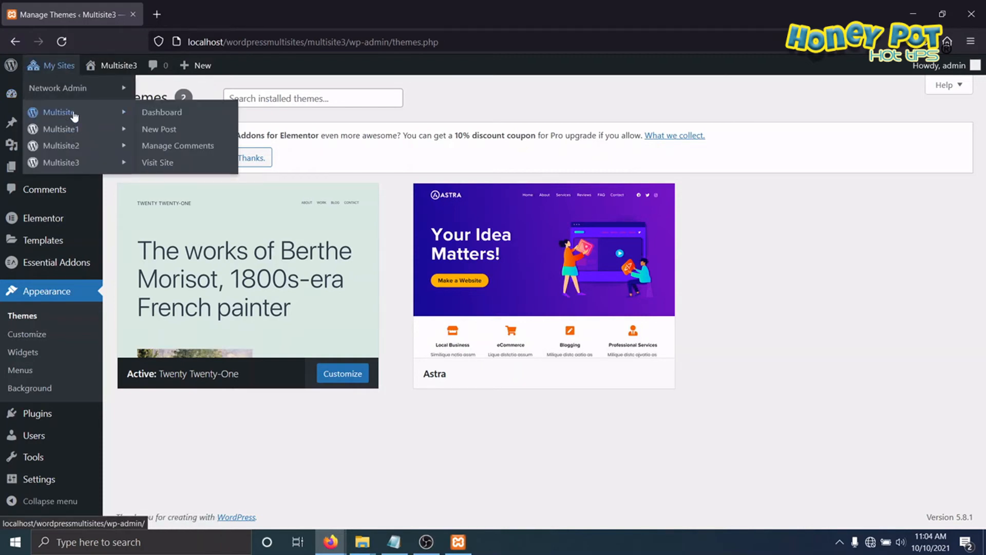
left_click(154, 163)
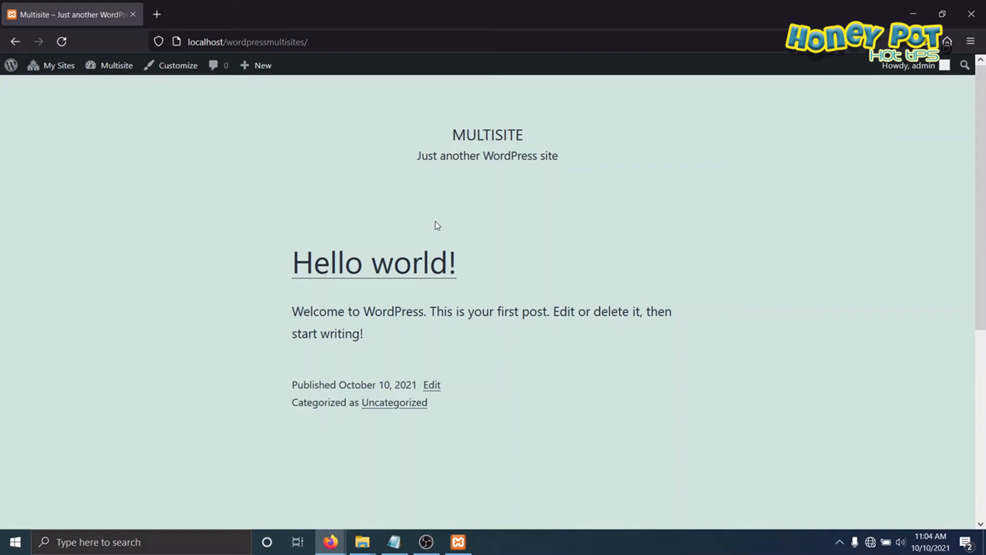
key("ctrl+2")
mouse_move(505, 110)
left_mouse_down()
mouse_move(417, 139)
mouse_move(486, 127)
left_mouse_up()
key("Escape")
Step: Visit the Multisite1 site's front end and circle its site title with a temporary screen annotation
mouse_move(47, 70)
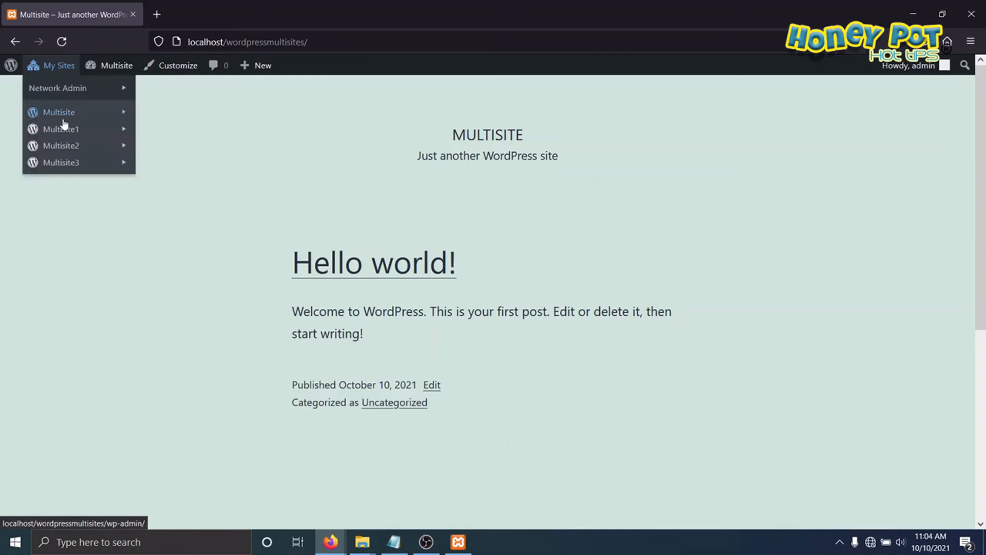
mouse_move(66, 130)
left_click(165, 188)
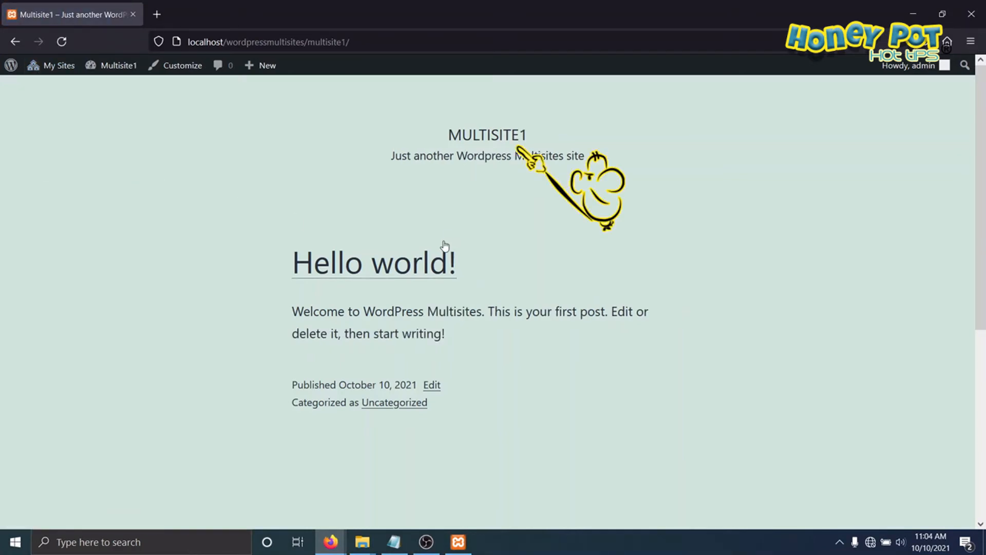
key("ctrl+2")
mouse_move(517, 106)
left_mouse_down()
mouse_move(423, 134)
mouse_move(539, 181)
mouse_move(550, 117)
left_mouse_up()
key("Escape")
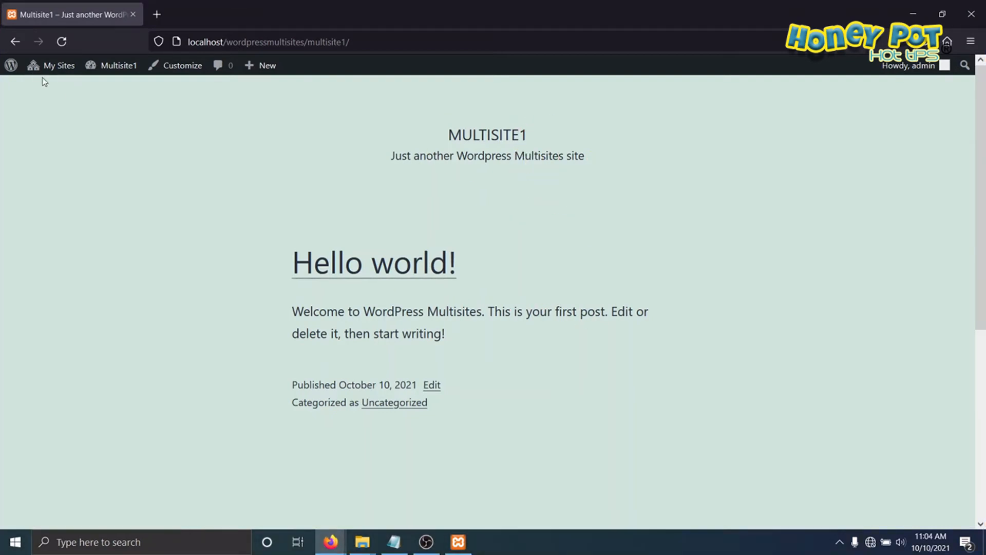
Step: Visit the Multisite2 site's front end to check how it looks with the Astra theme
left_click(64, 68)
mouse_move(72, 150)
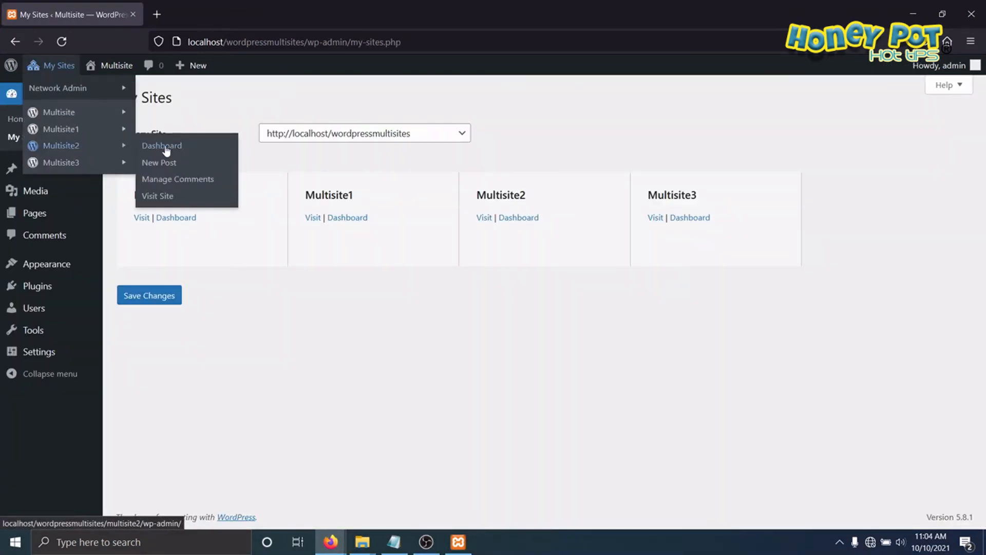
left_click(159, 199)
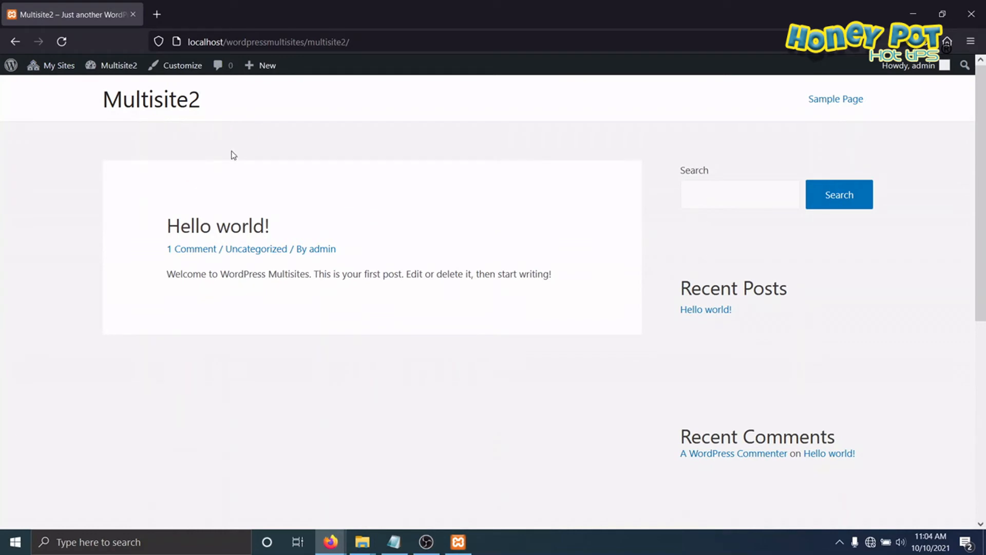
Step: Visit the Multisite3 site's front end and circle its site title with a temporary screen annotation
mouse_move(54, 67)
mouse_move(56, 95)
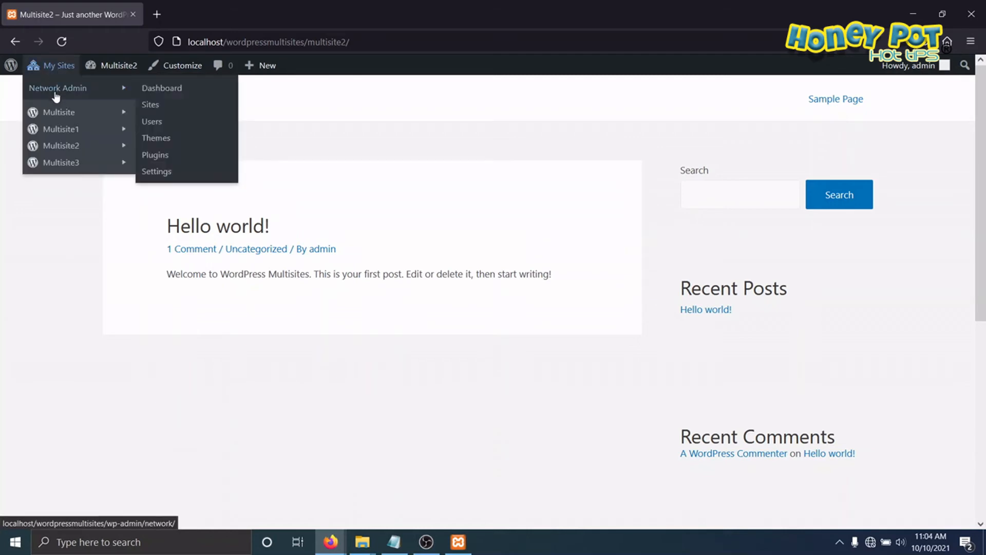
mouse_move(75, 163)
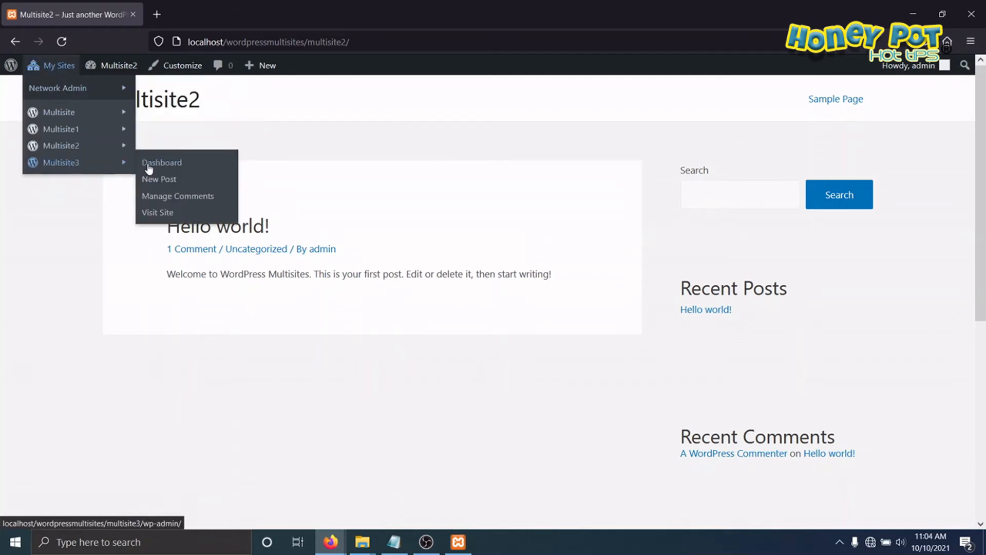
left_click(152, 215)
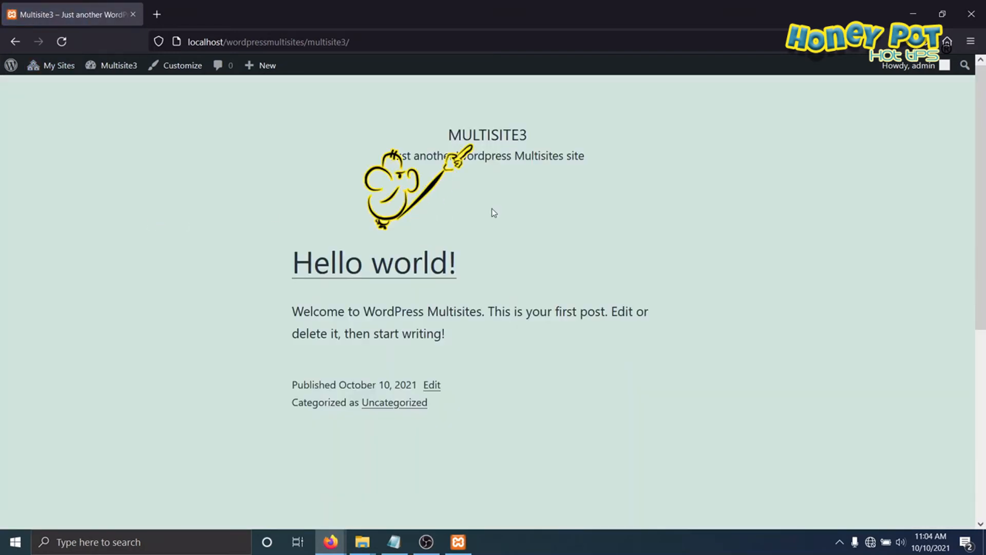
key("ctrl+2")
mouse_move(530, 110)
left_mouse_down()
mouse_move(429, 132)
mouse_move(534, 132)
left_mouse_up()
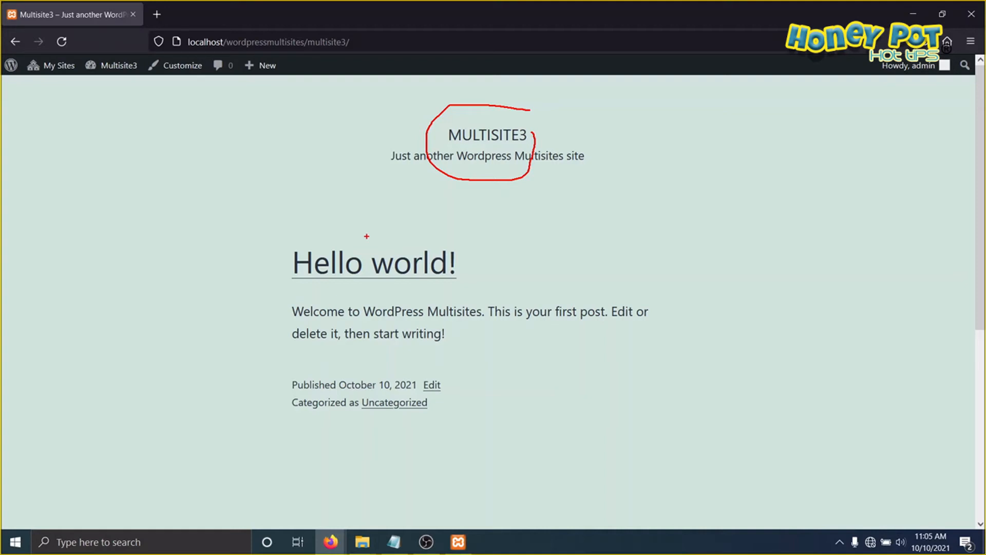
key("Escape")
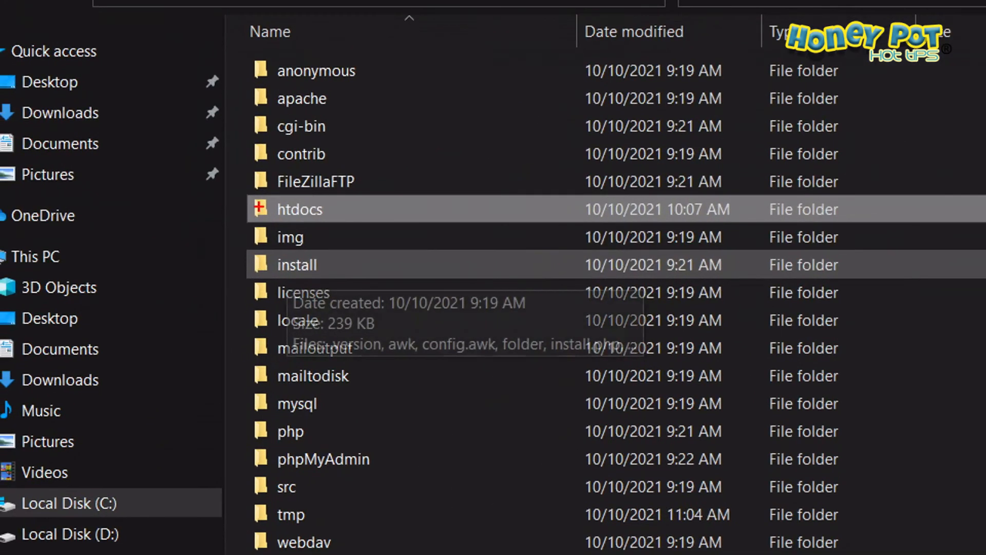
Step: In File Explorer, extract the wordpress-5.8.1 archive directly into XAMPP's htdocs folder
left_click_drag(260, 231, 377, 238)
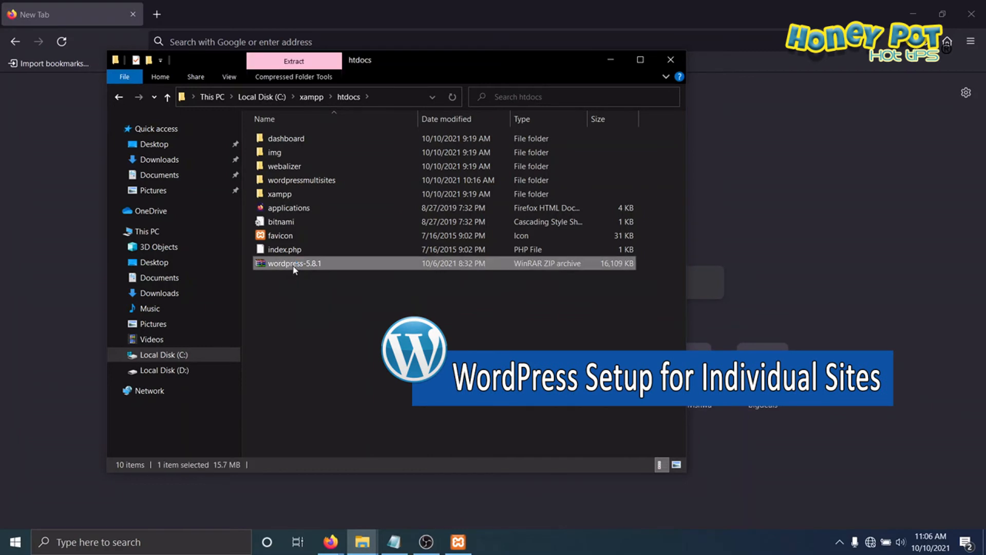
right_click(294, 267)
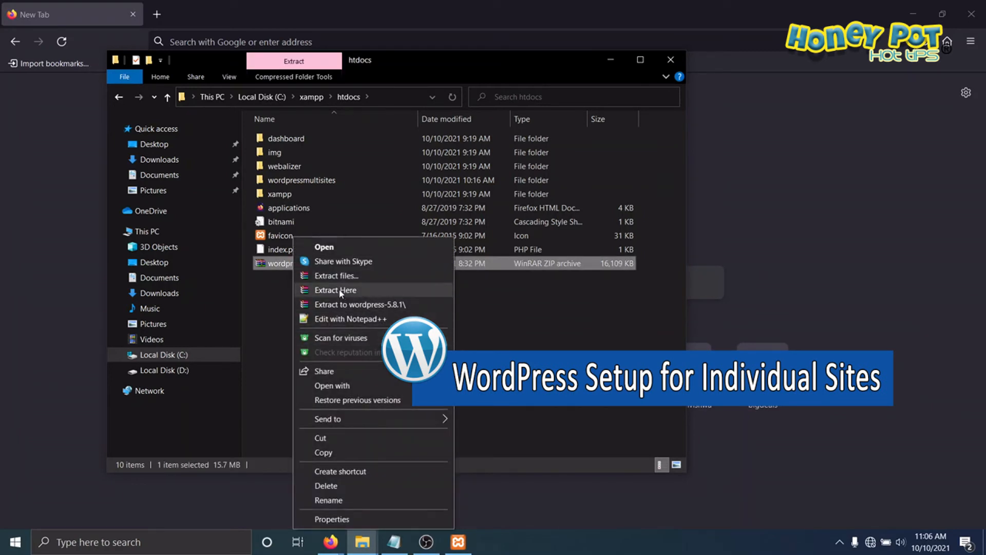
left_click(269, 279)
right_click(274, 263)
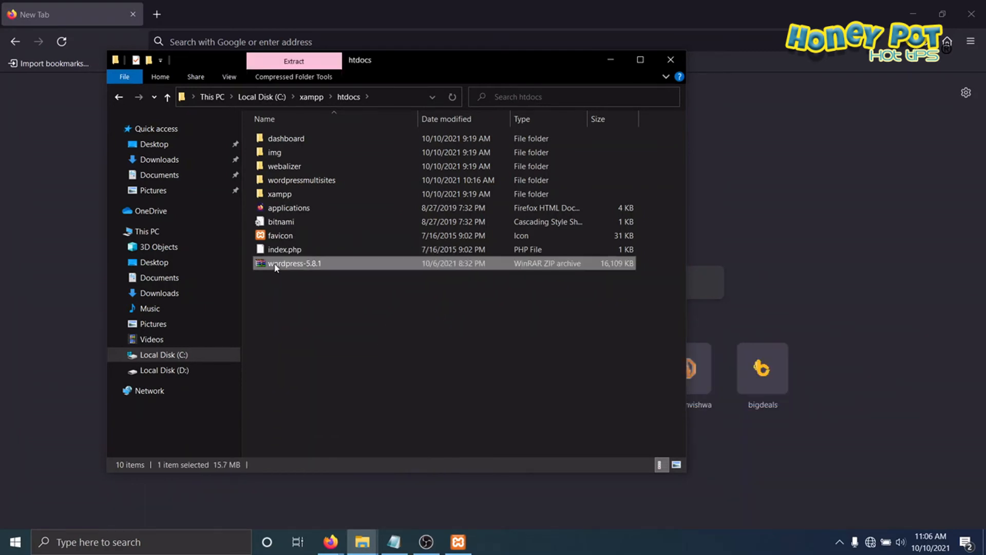
left_click(318, 290)
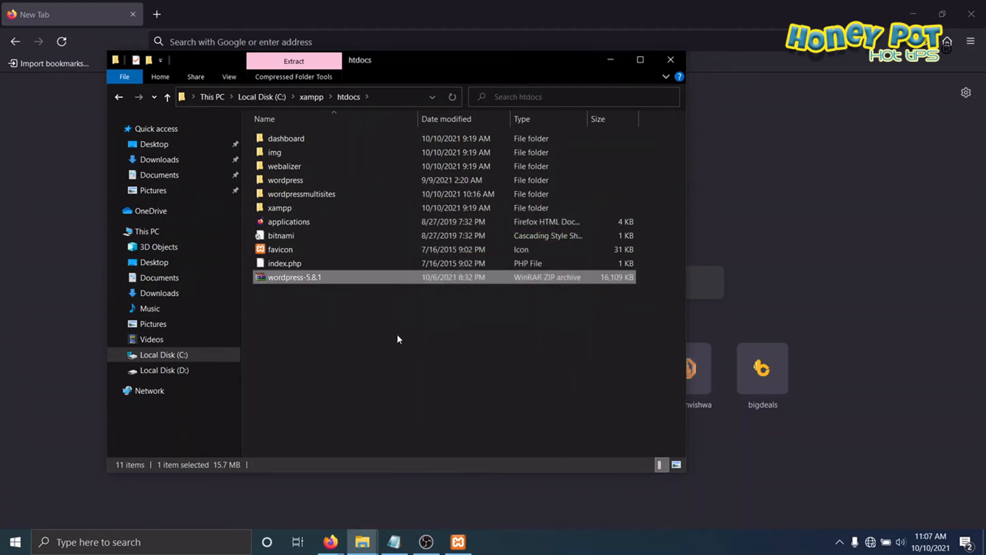
Step: Rename the extracted wordpress folder in htdocs to Site1
key("Up")
key("Up")
key("Up")
key("Up")
key("Up")
key("Up")
key("Up")
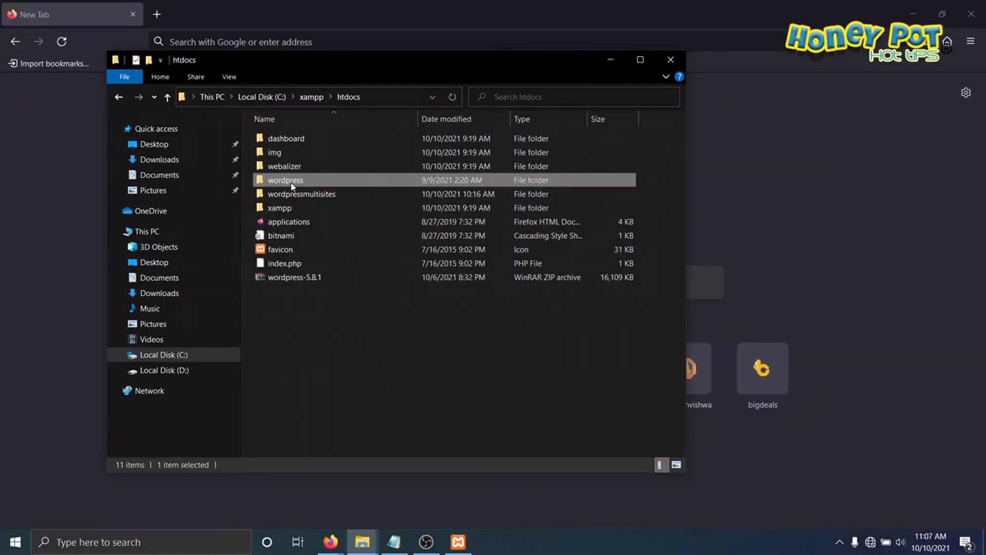
right_click(291, 185)
left_click(326, 499)
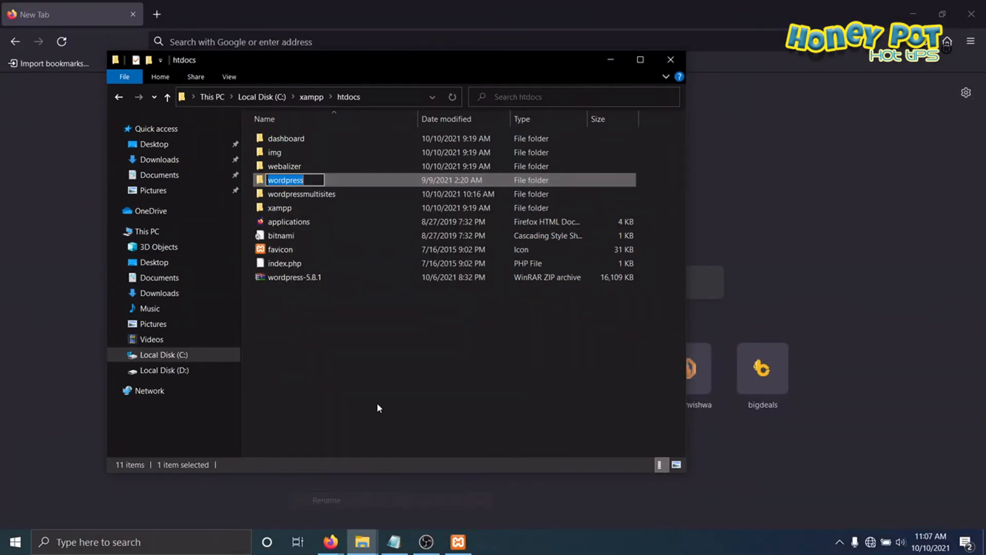
type("Si")
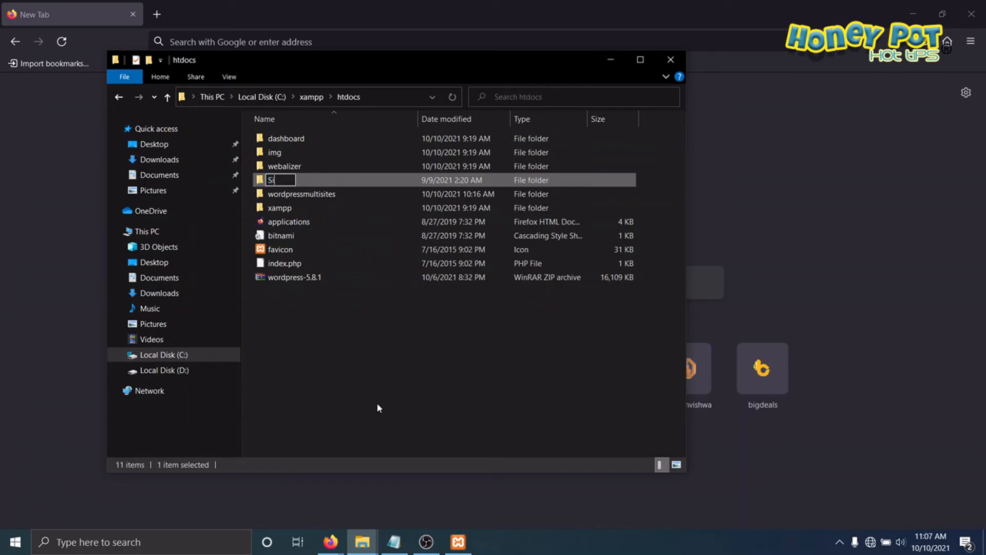
type("te1")
key("Return")
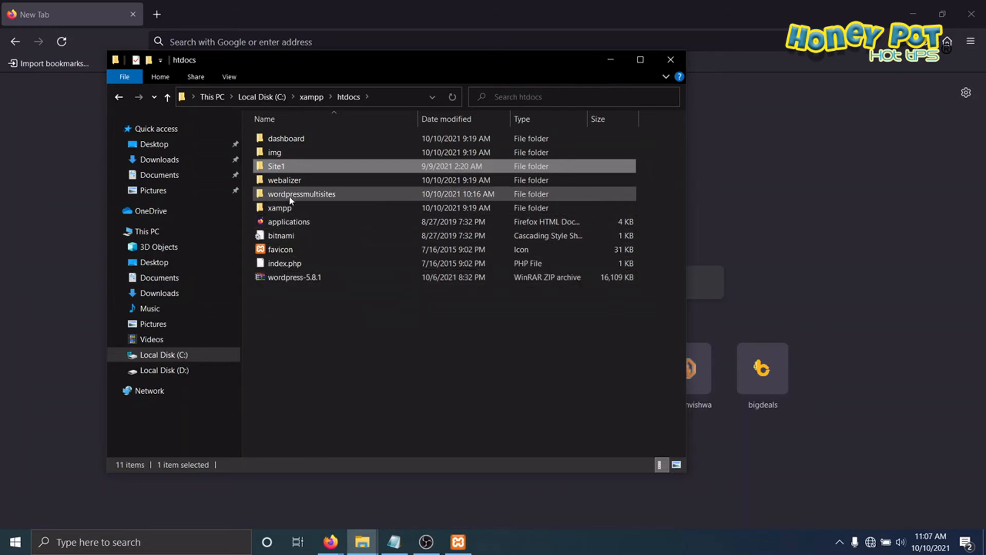
Step: Extract the wordpress-5.8.1 archive into htdocs again and rename the new wordpress folder to Site2
right_click(289, 278)
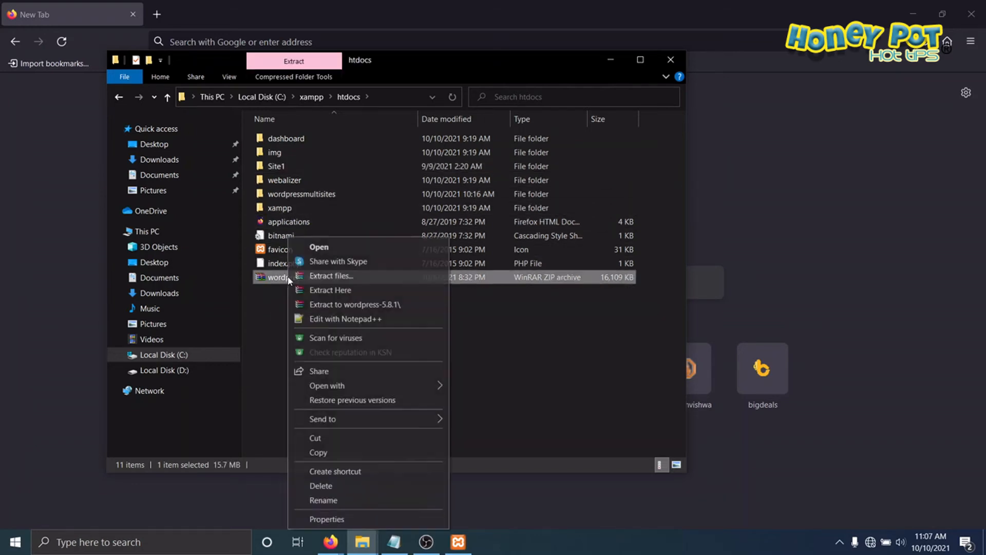
left_click(334, 290)
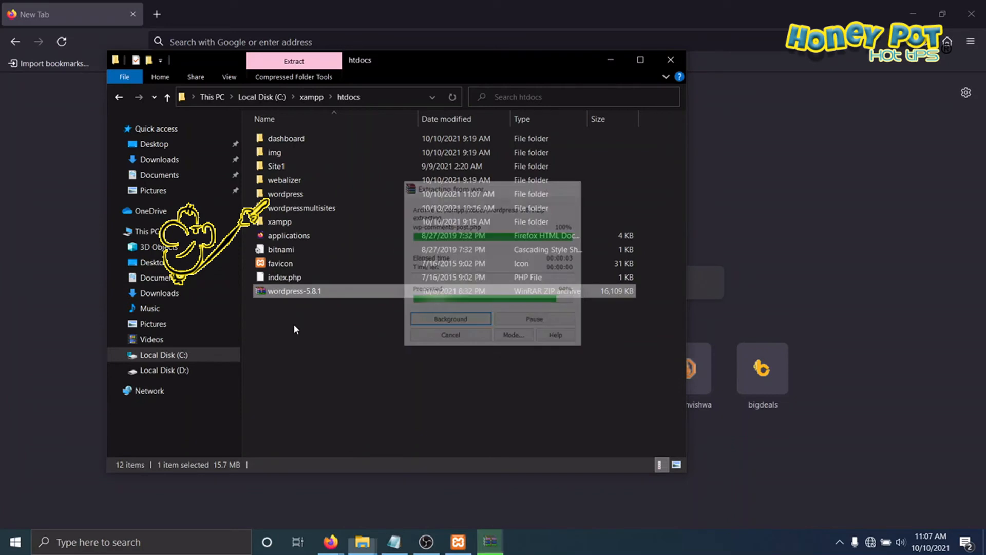
right_click(289, 199)
left_click(333, 500)
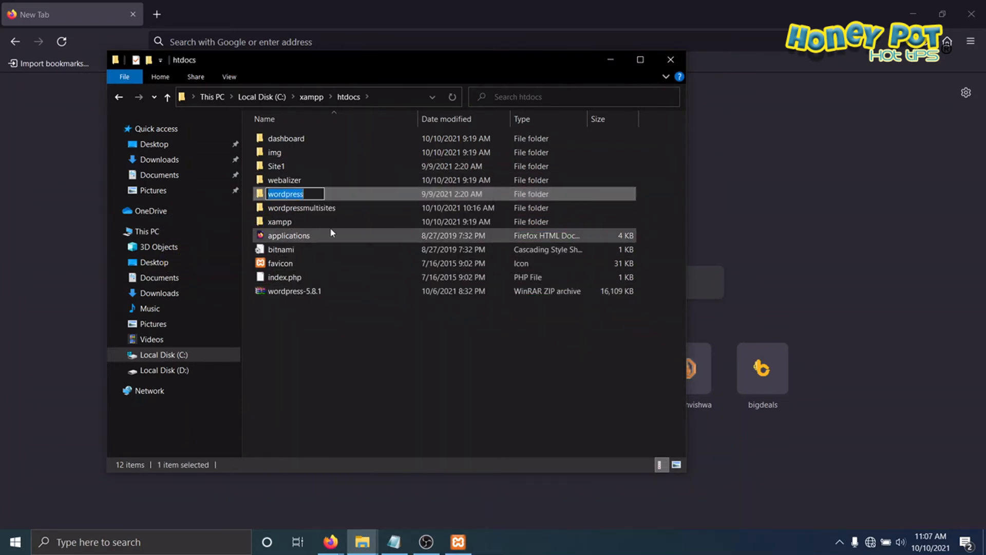
type("Si")
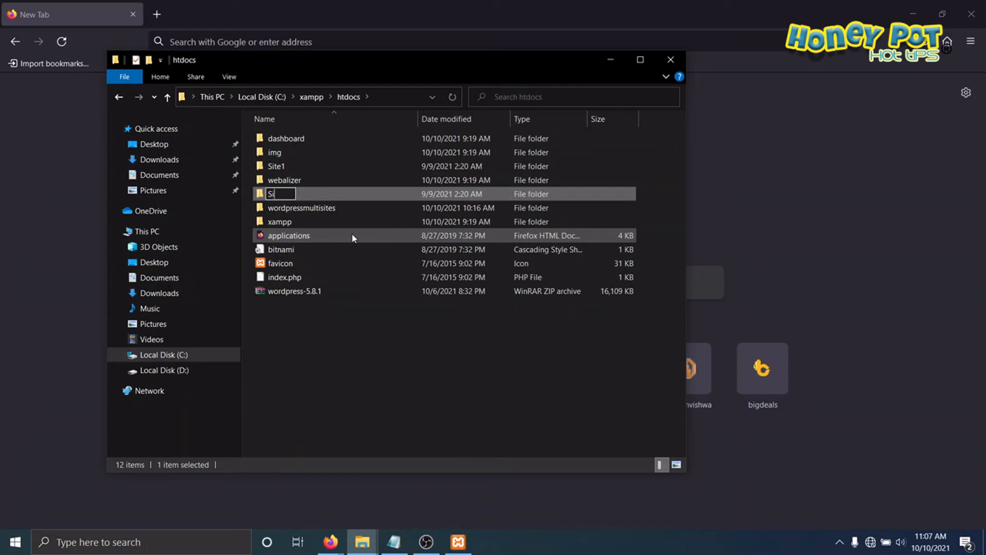
type("te2")
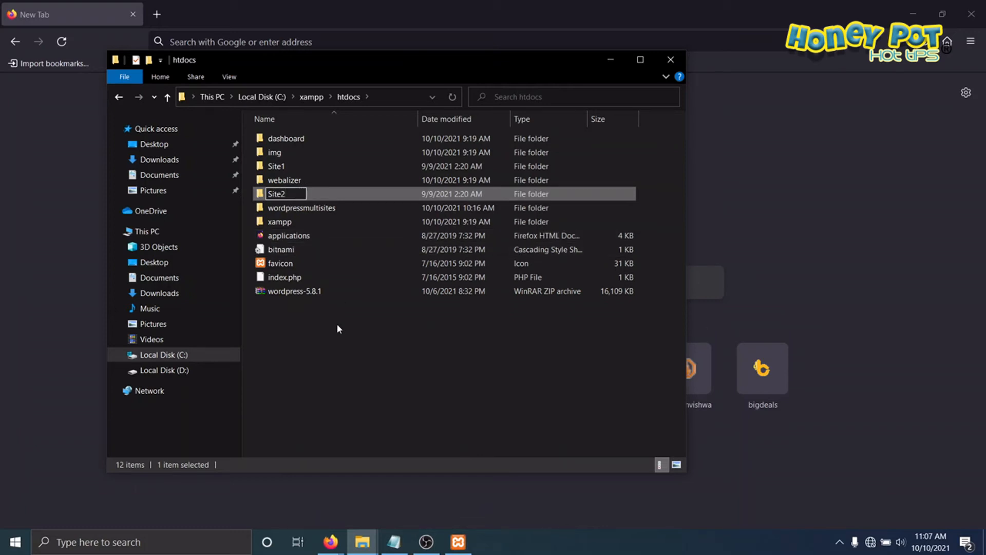
left_click(334, 339)
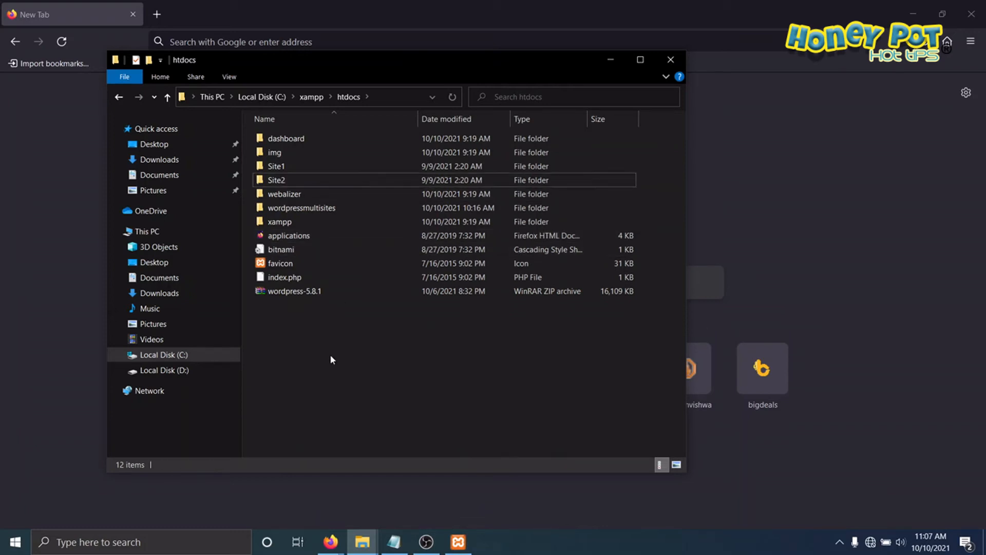
Step: Extract another copy of the wordpress-5.8.1 archive into htdocs and rename its wordpress folder to Site3
left_click(282, 293)
right_click(282, 296)
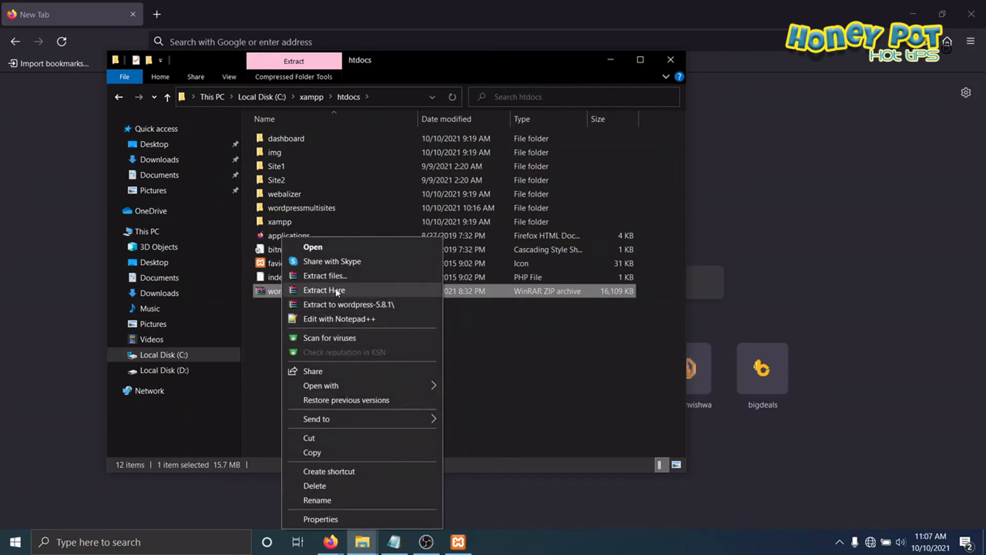
left_click(313, 289)
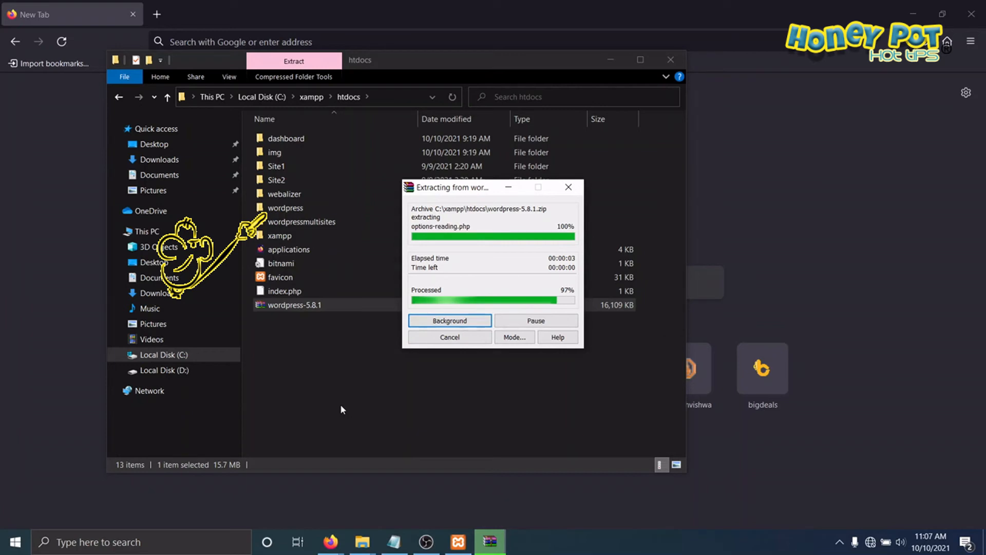
left_click(297, 370)
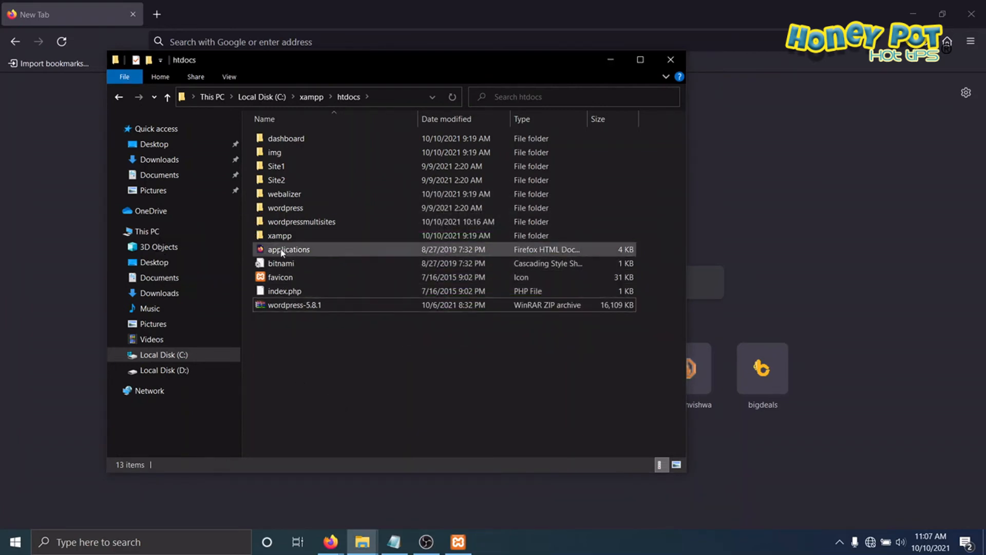
right_click(286, 208)
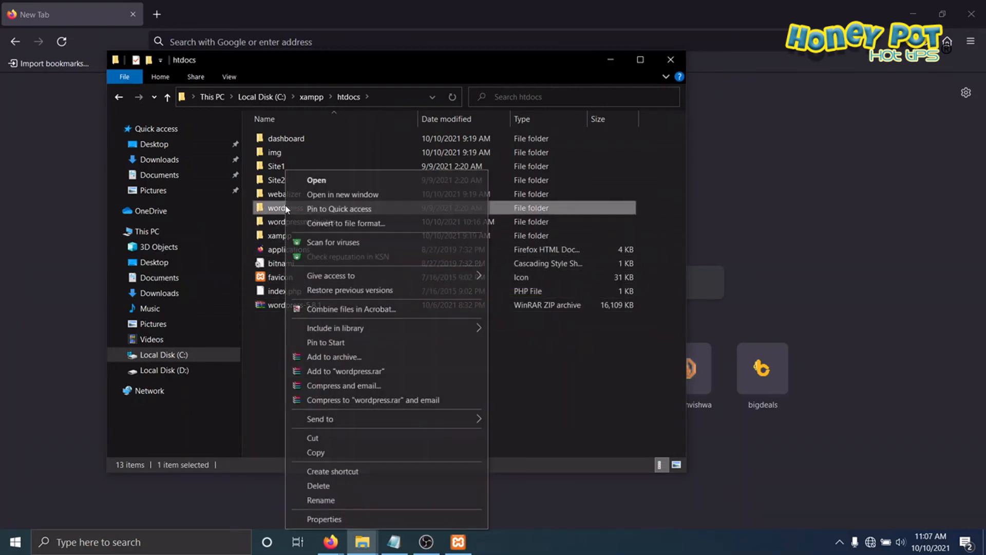
left_click(321, 499)
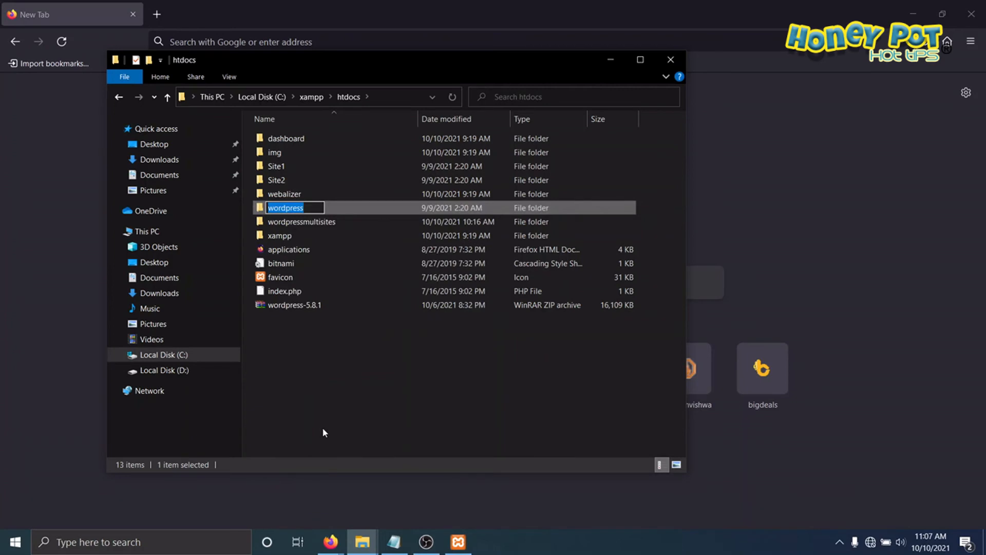
type("Site3")
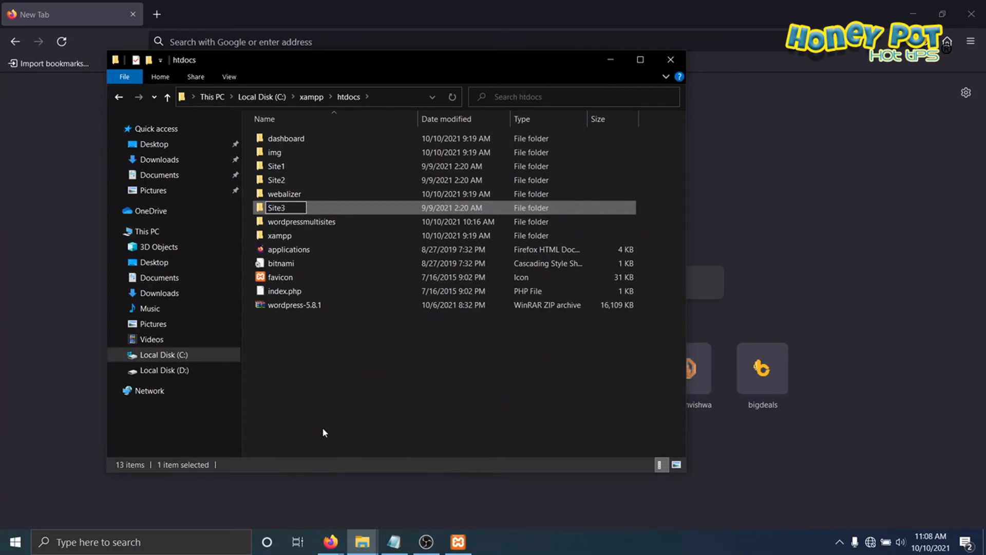
key("Return")
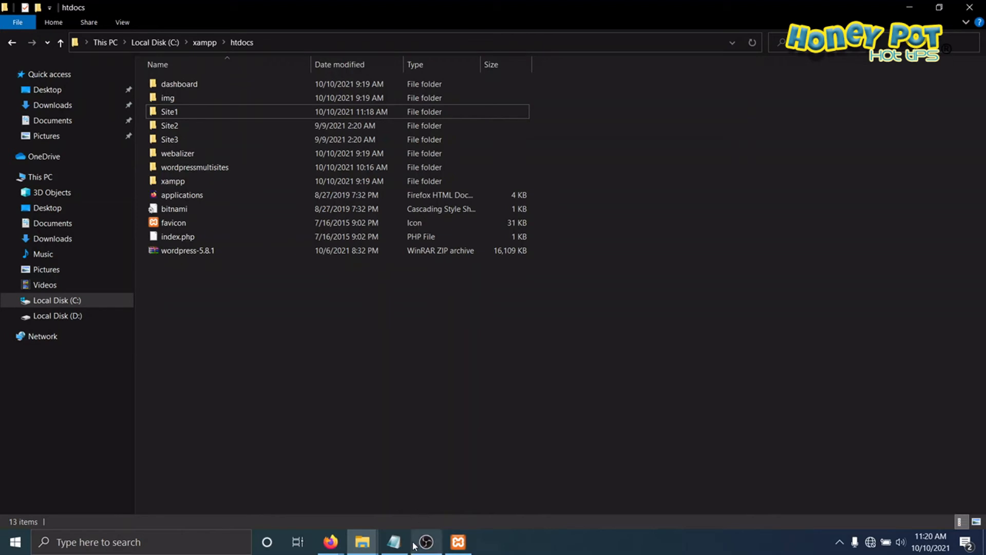
Step: Close the XAMPP Control Panel and relaunch it by running the xampp-control application from the C: drive's xampp folder
left_click(456, 545)
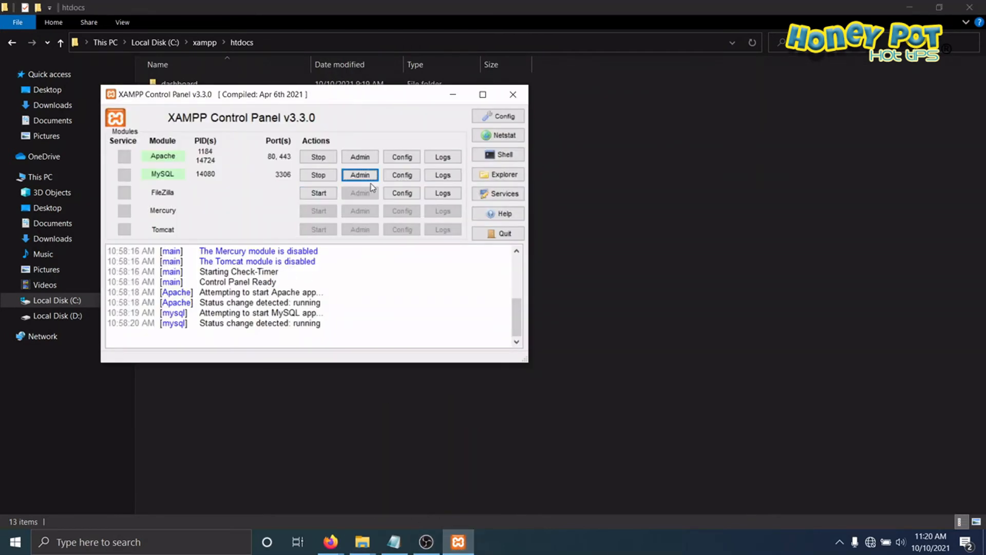
left_click_drag(379, 102, 465, 110)
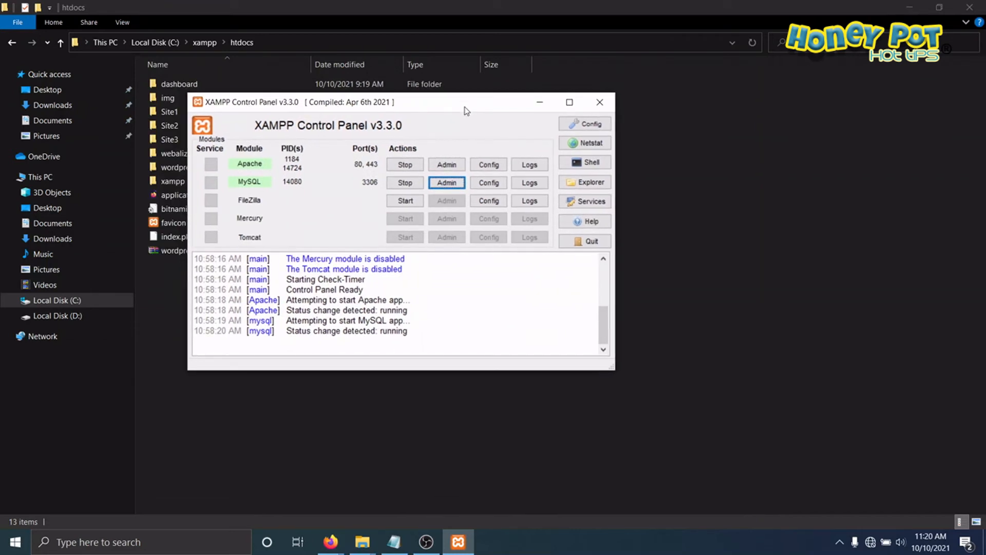
left_click(600, 102)
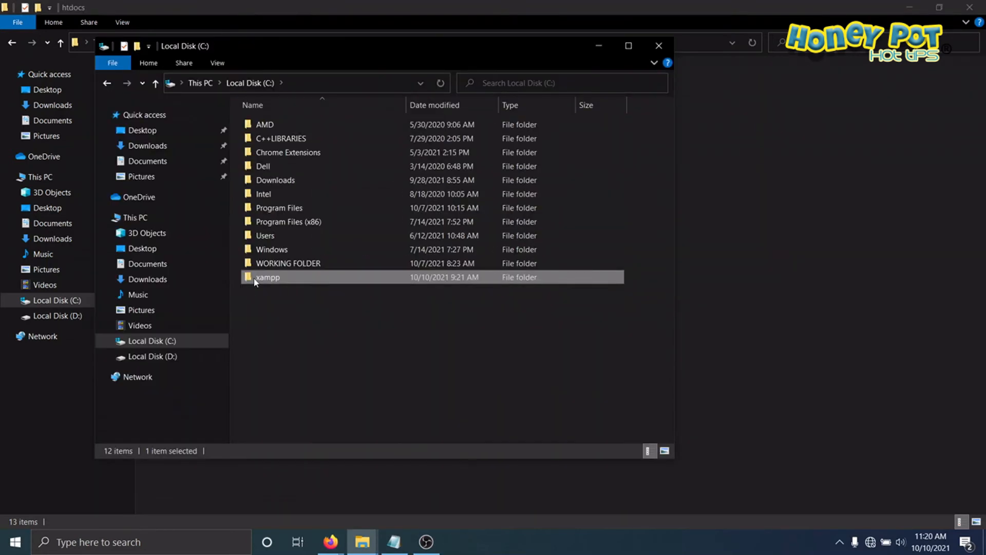
double_click(267, 277)
scroll(303, 299, "down", 7)
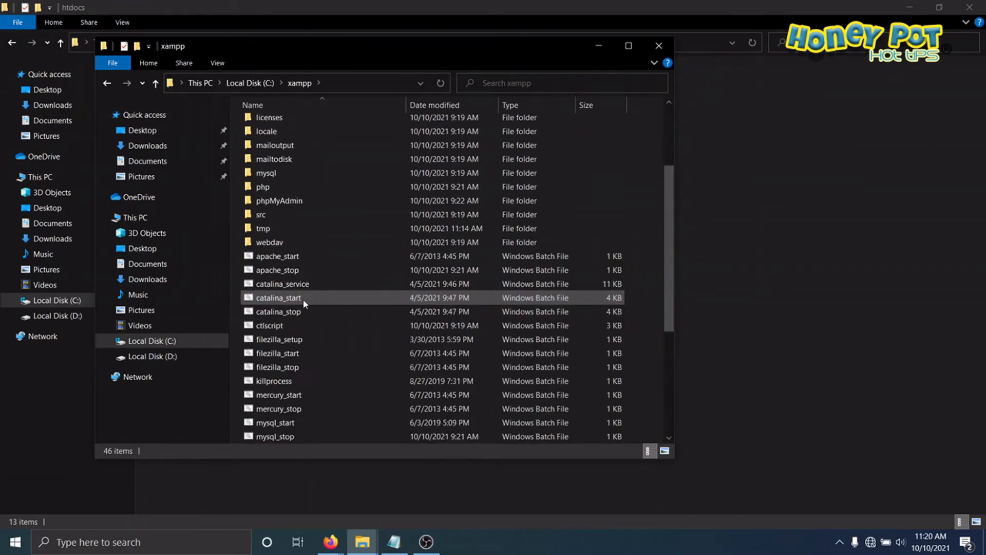
left_click(308, 422)
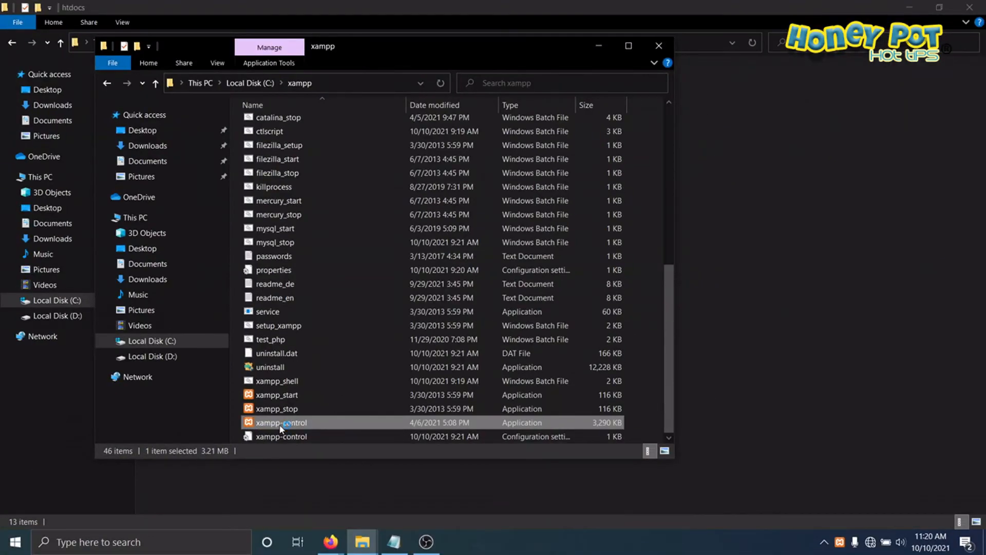
double_click(283, 423)
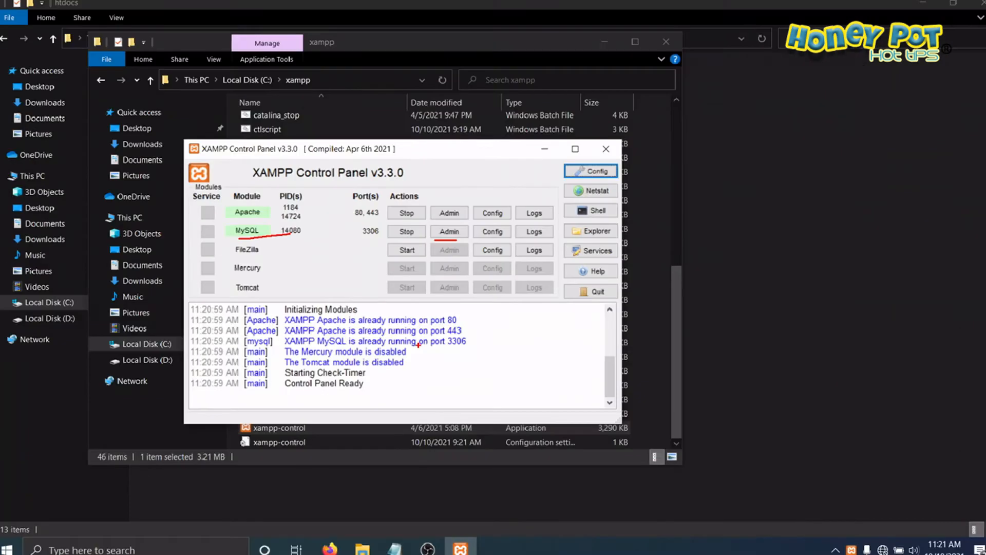
Step: Open phpMyAdmin from XAMPP's MySQL module and create a database named site1 with the utf8mb4_general_ci collation
left_click(449, 231)
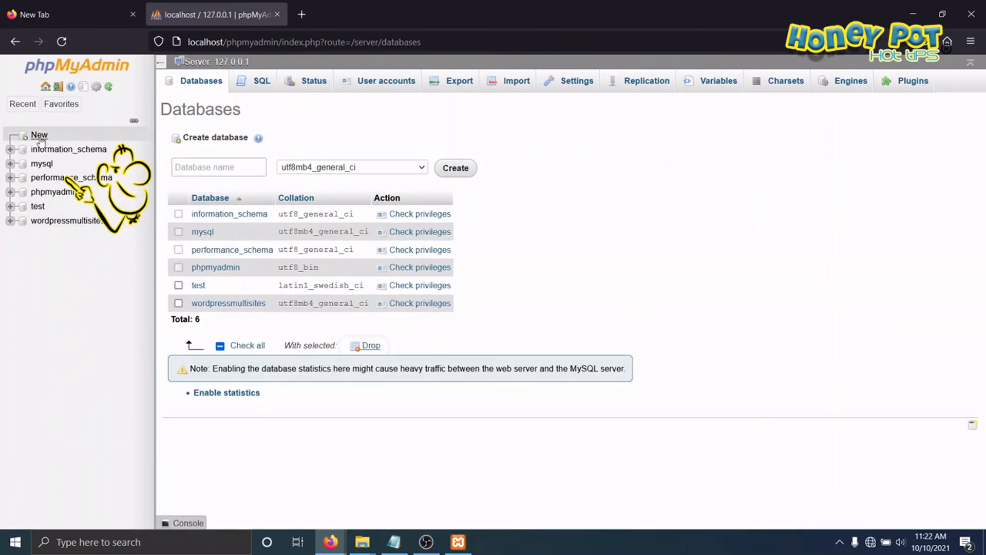
left_click(60, 90)
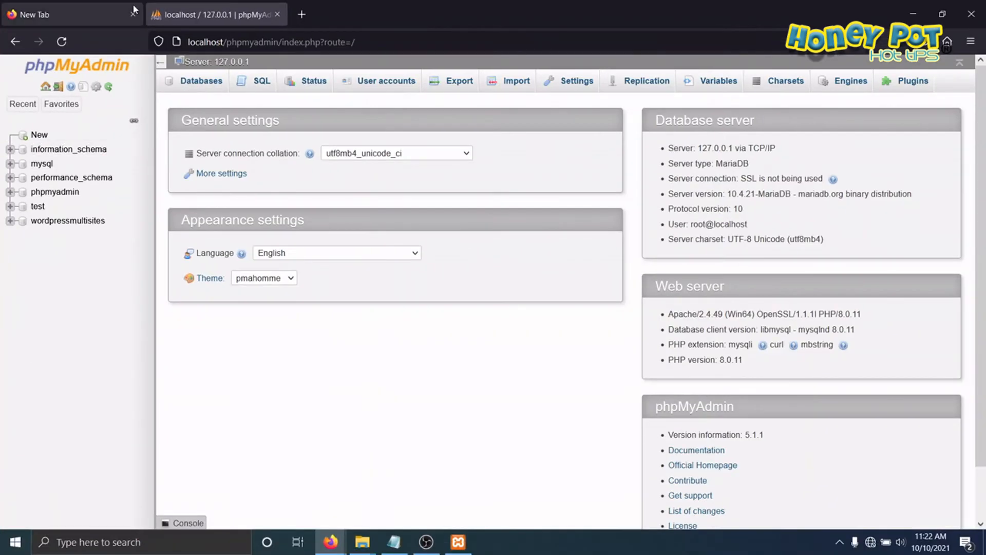
left_click(383, 157)
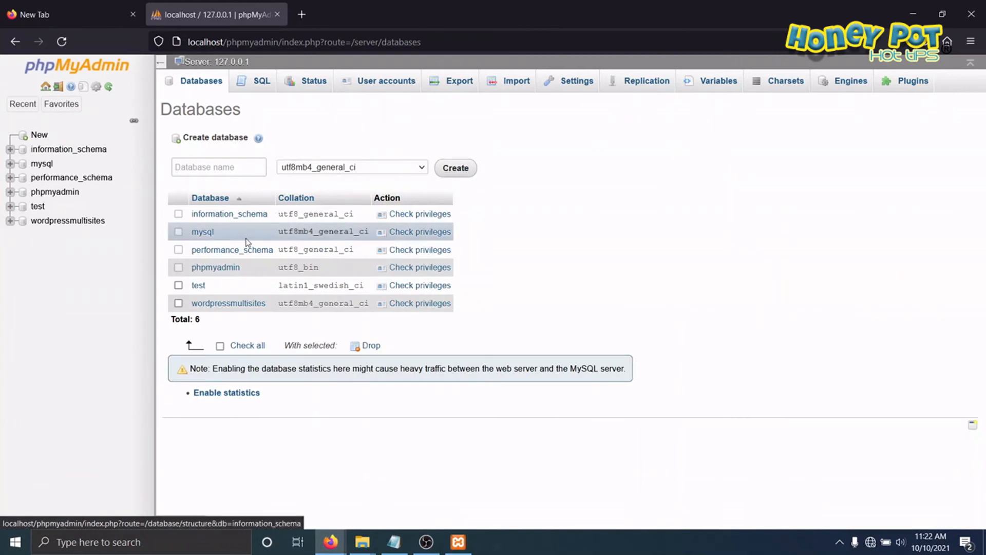
left_click(255, 172)
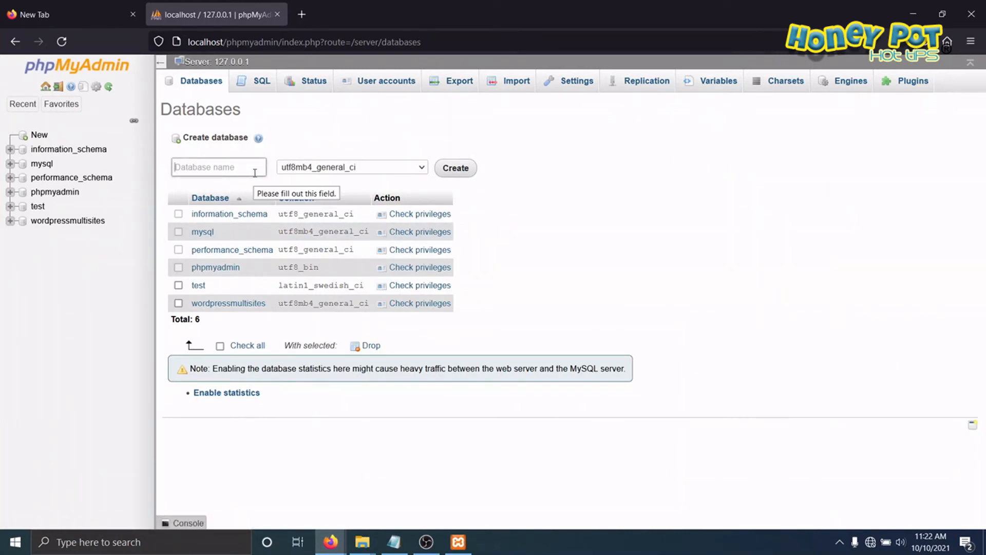
type("site1")
left_click(455, 168)
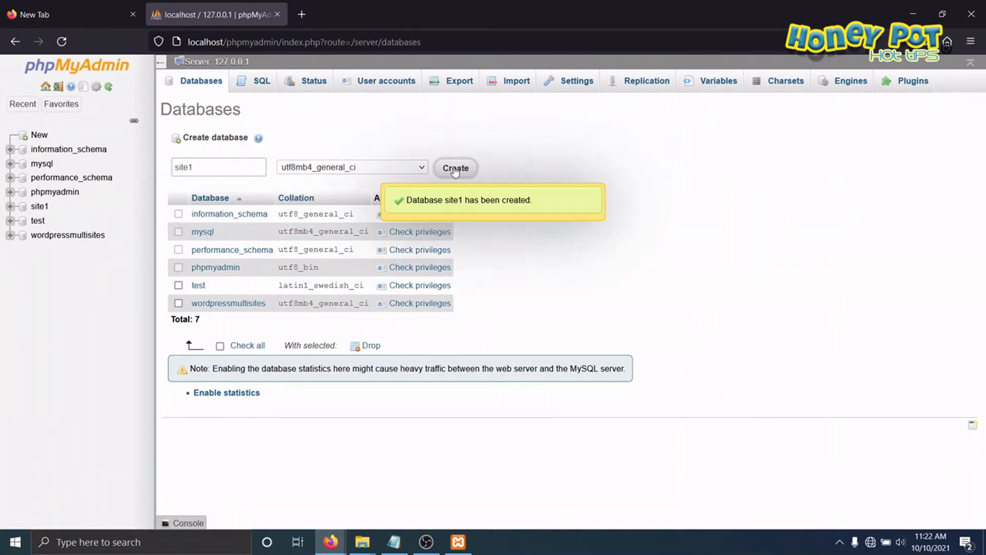
Step: Create a second database named site2 with the utf8mb4_general_ci collation
left_click(39, 134)
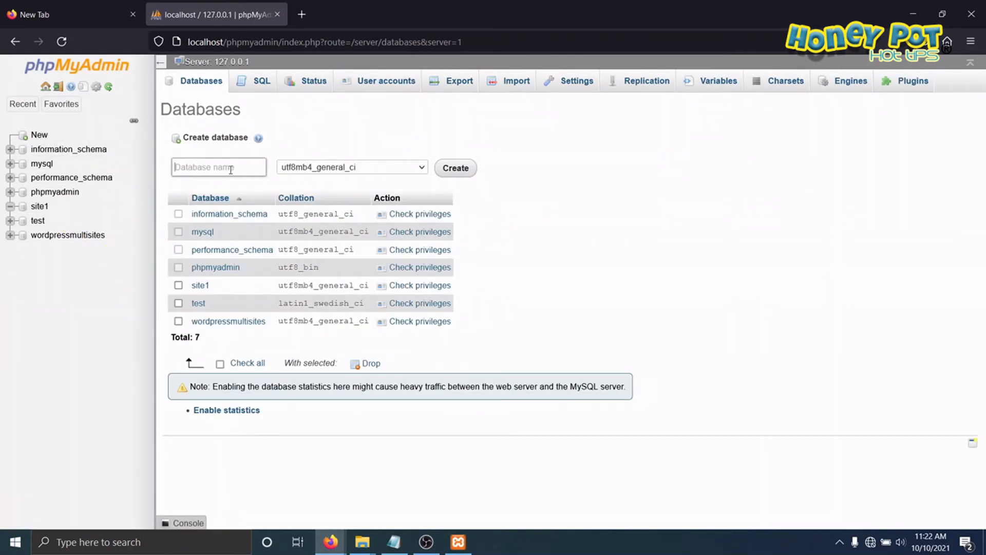
type("su")
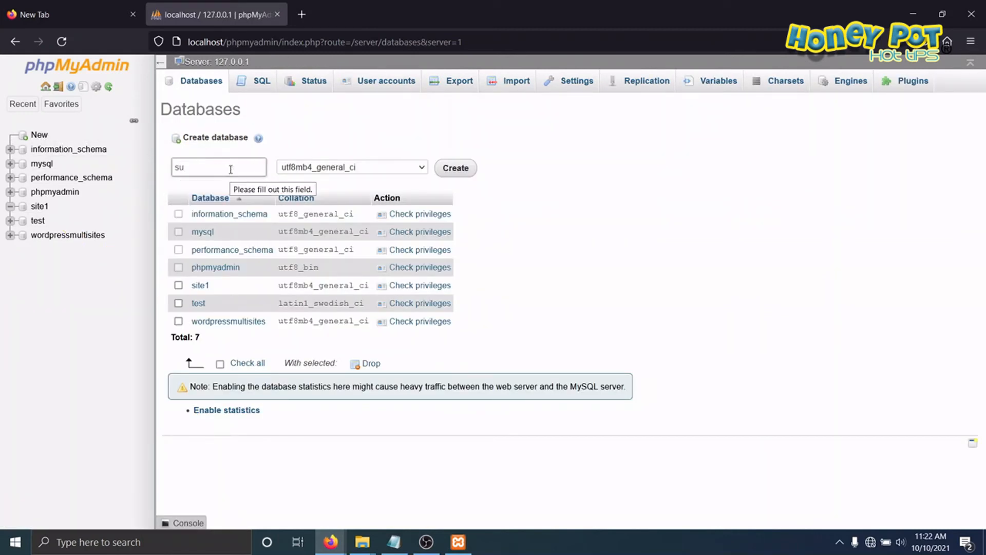
key("BackSpace")
type("ite2")
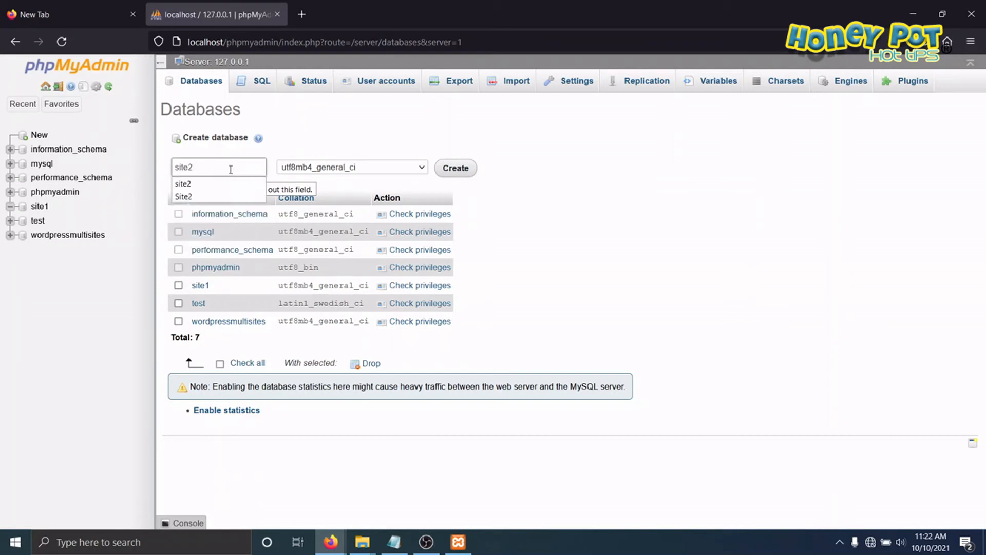
left_click(453, 173)
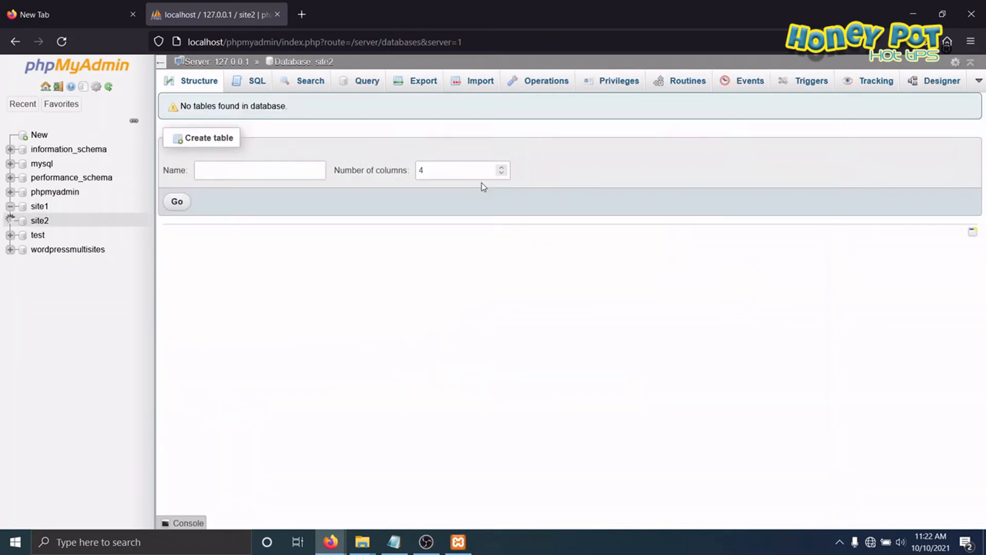
Step: Create a third database named site3 with the utf8mb4_general_ci collation
left_click(49, 102)
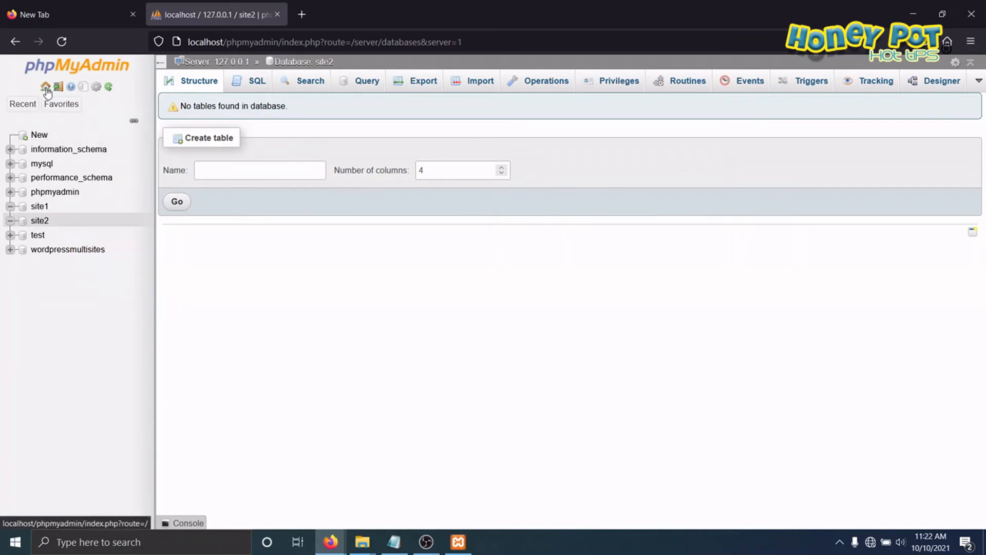
left_click(45, 86)
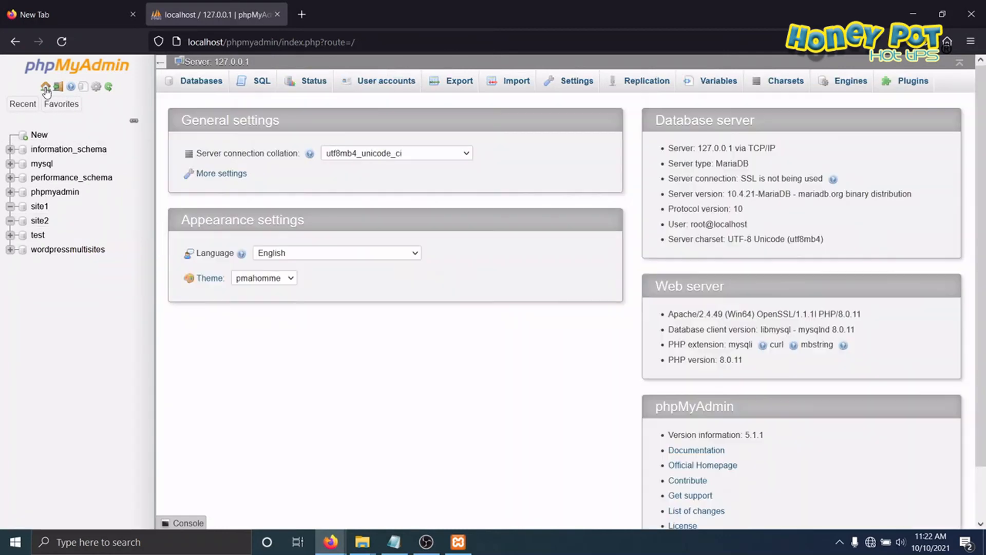
left_click(195, 82)
left_click(202, 168)
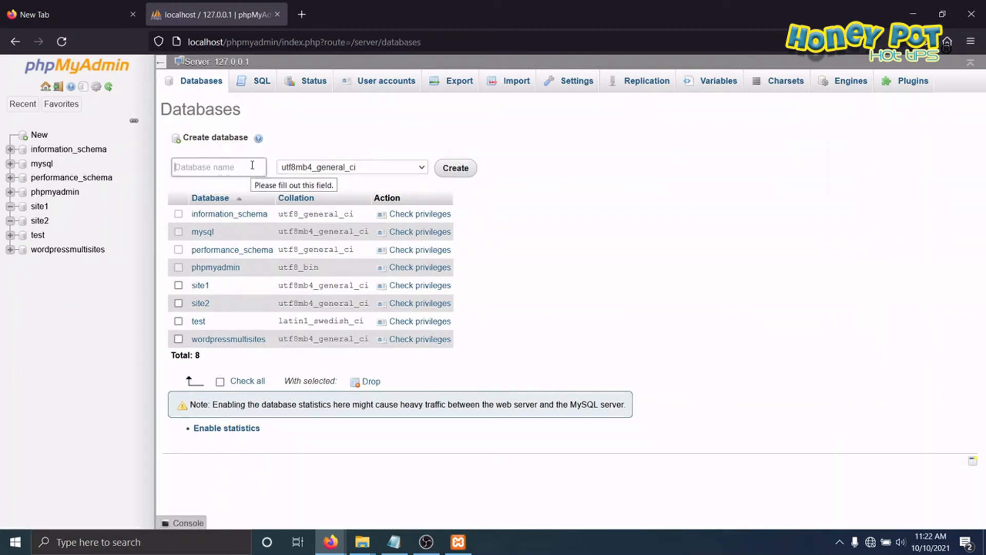
type("site")
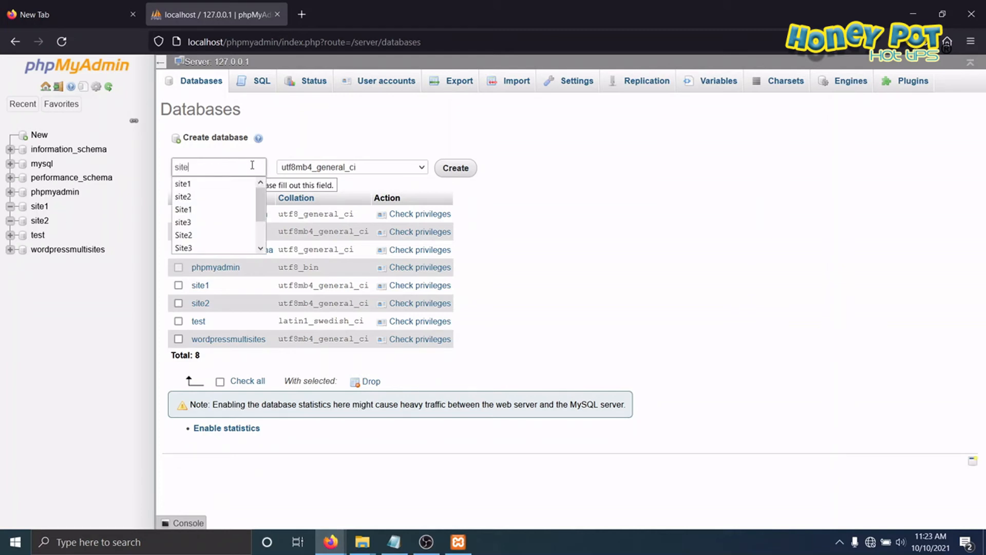
type("3")
left_click(456, 169)
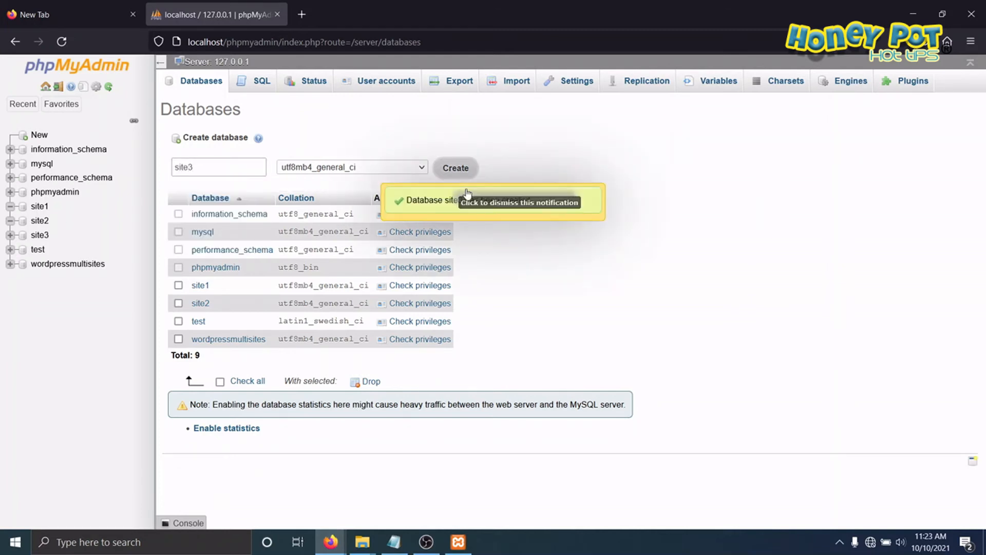
left_click(40, 234)
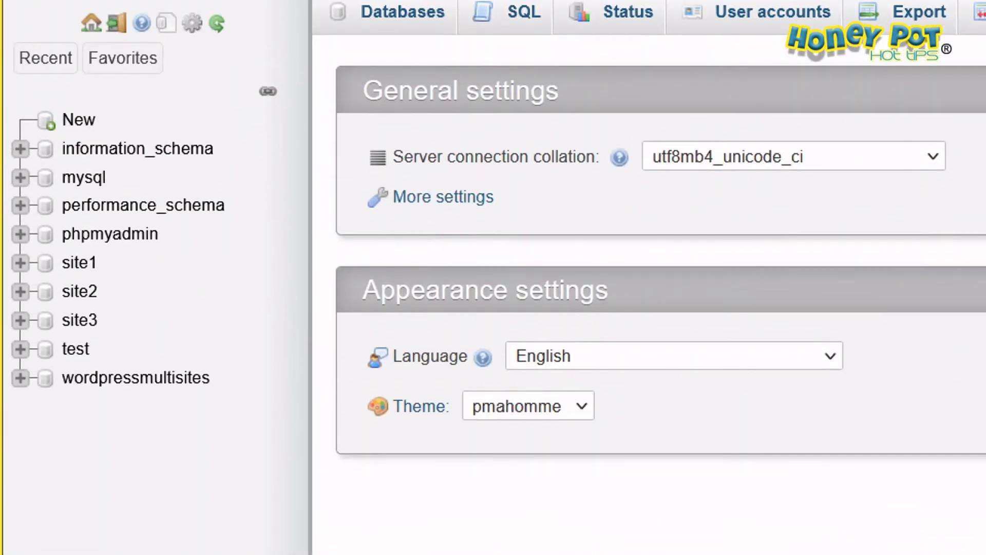
left_click_drag(105, 256, 114, 347)
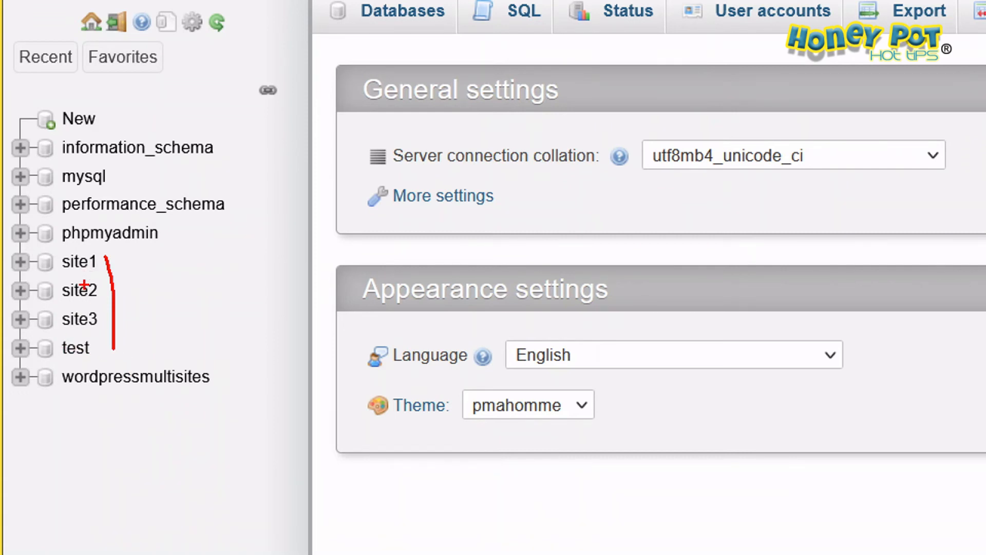
left_click_drag(71, 398, 205, 397)
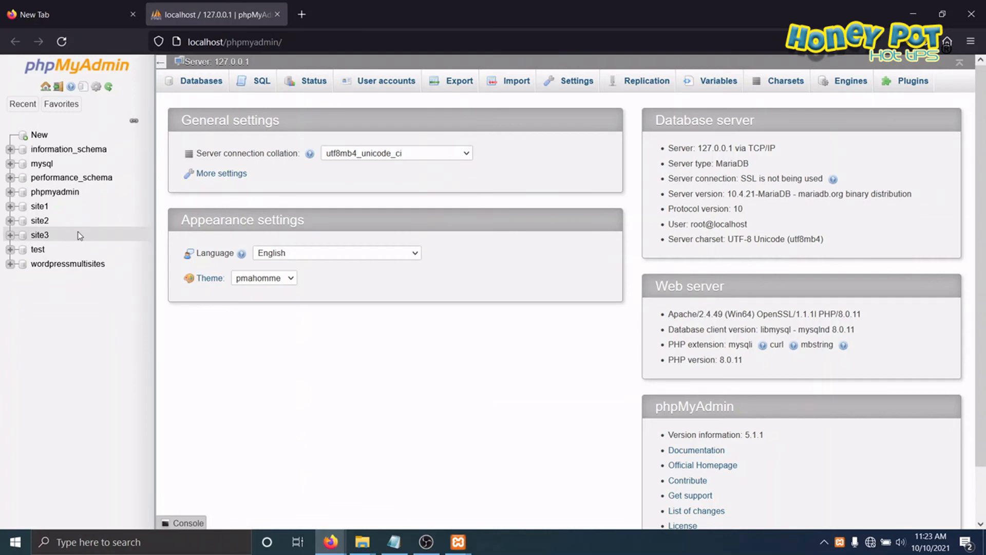
Step: Request dropping the site1 database, cancel at the confirmation, and reload the database list to clear its selection
left_click(196, 84)
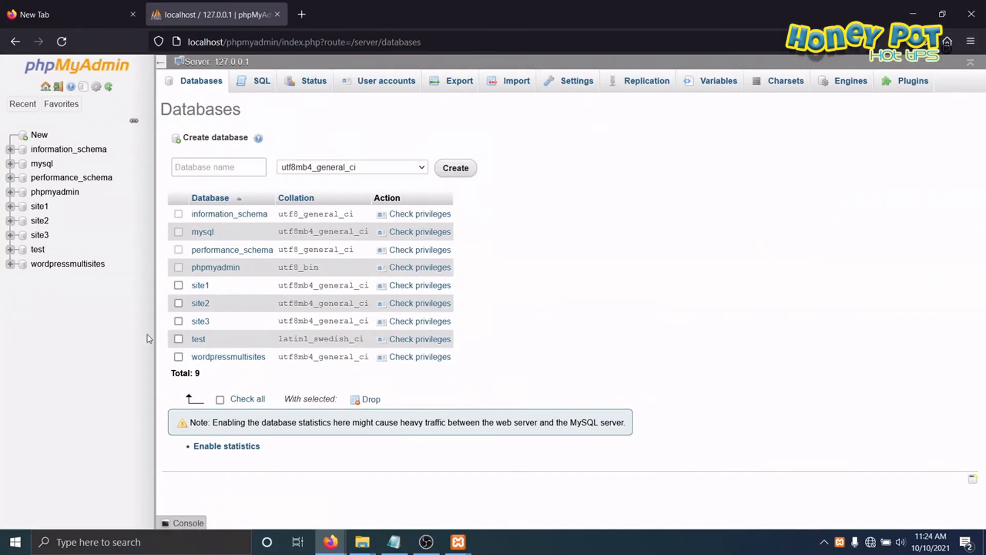
left_click(179, 286)
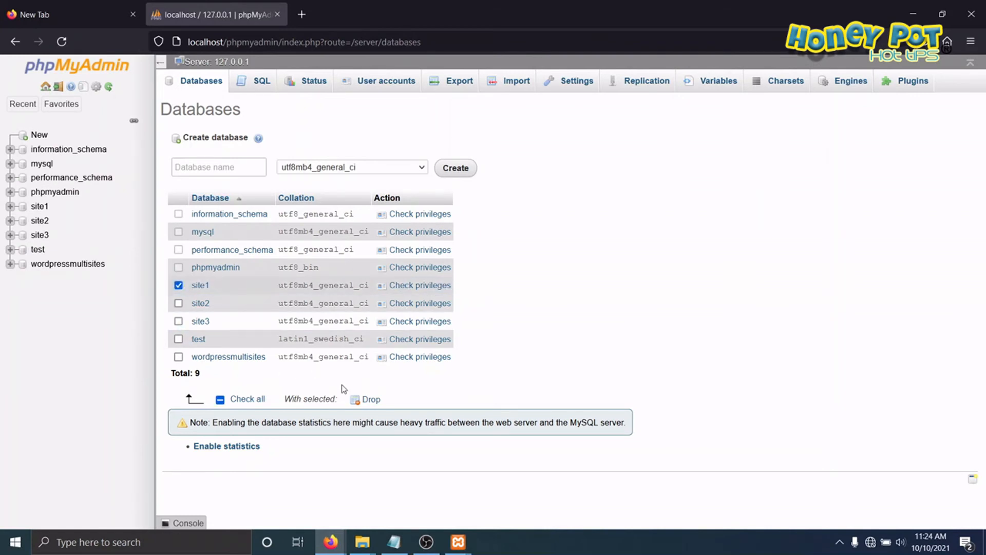
left_click(371, 399)
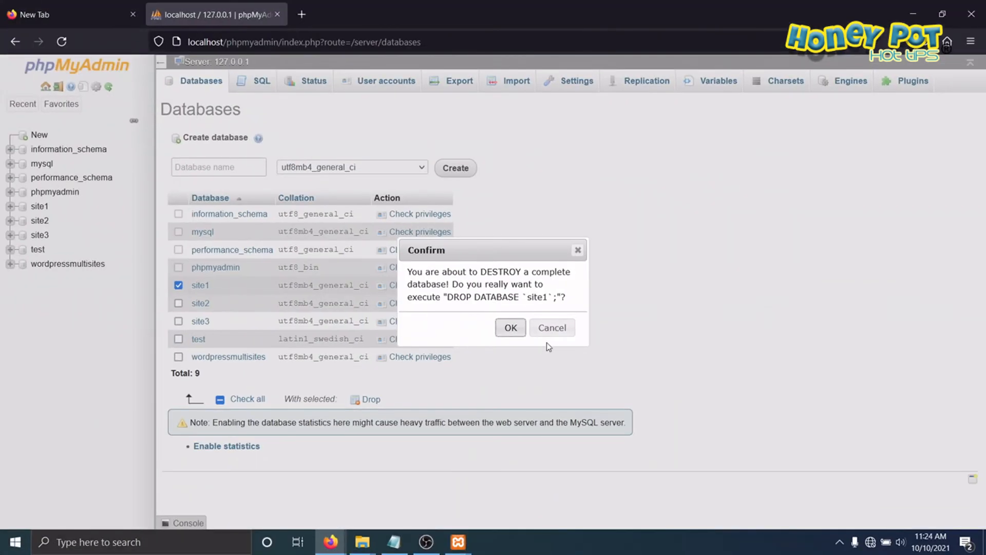
left_click(550, 327)
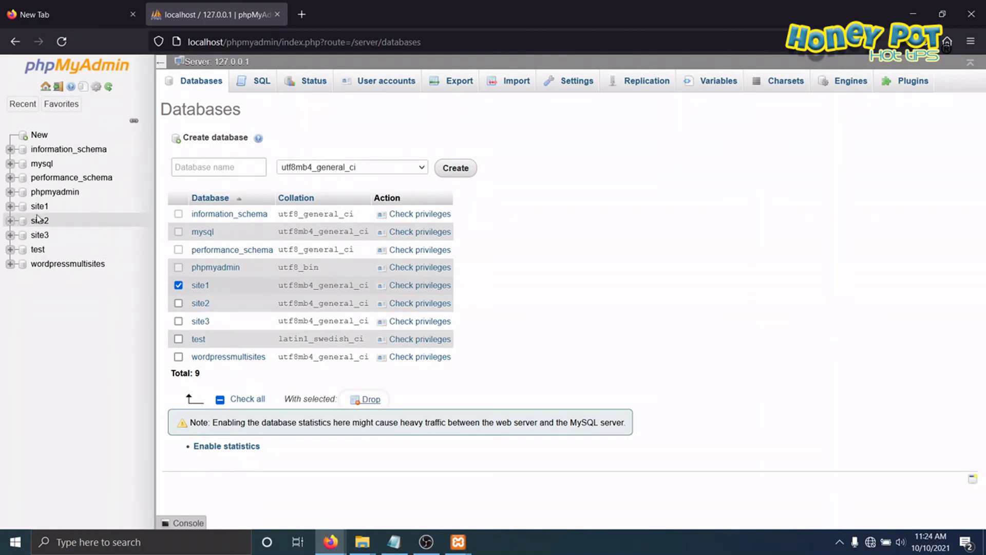
left_click(198, 83)
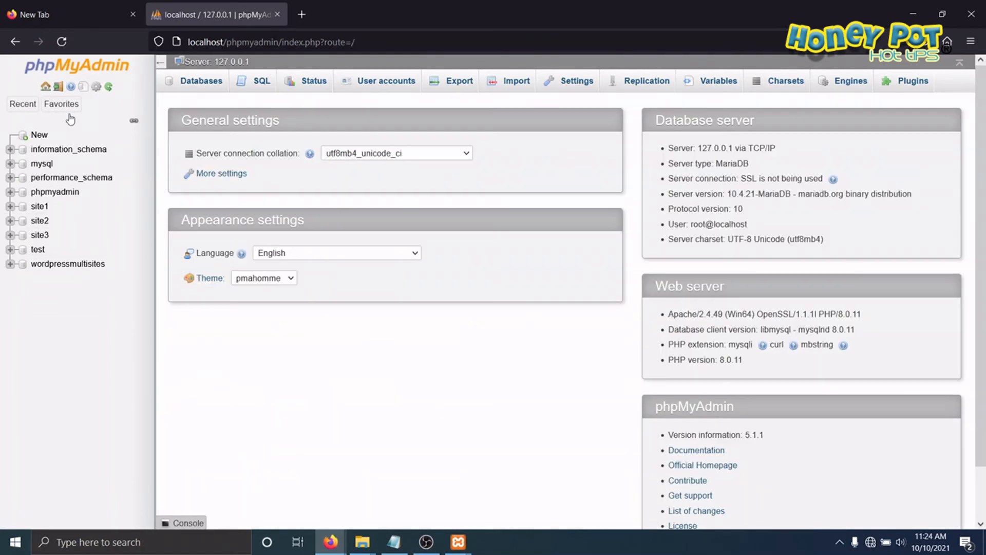
left_click(193, 85)
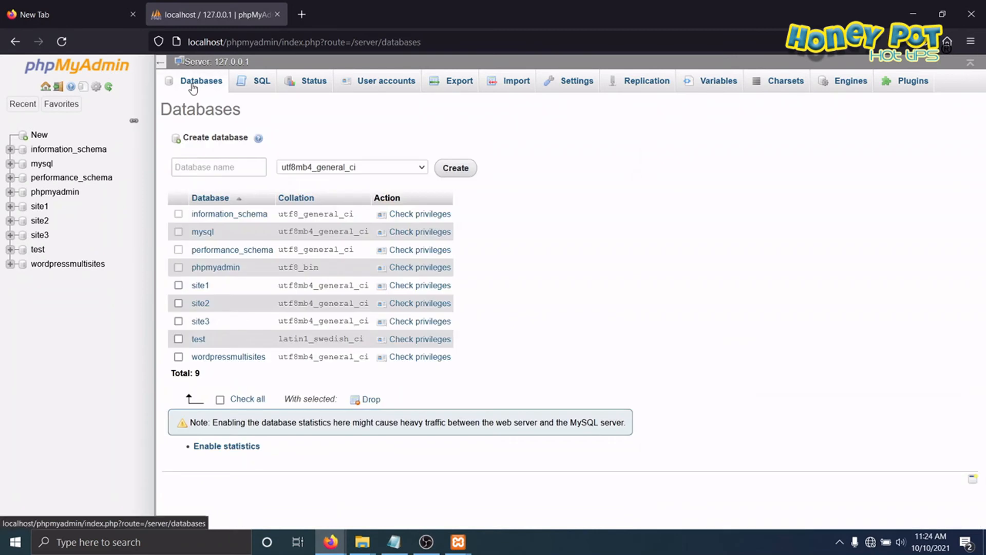
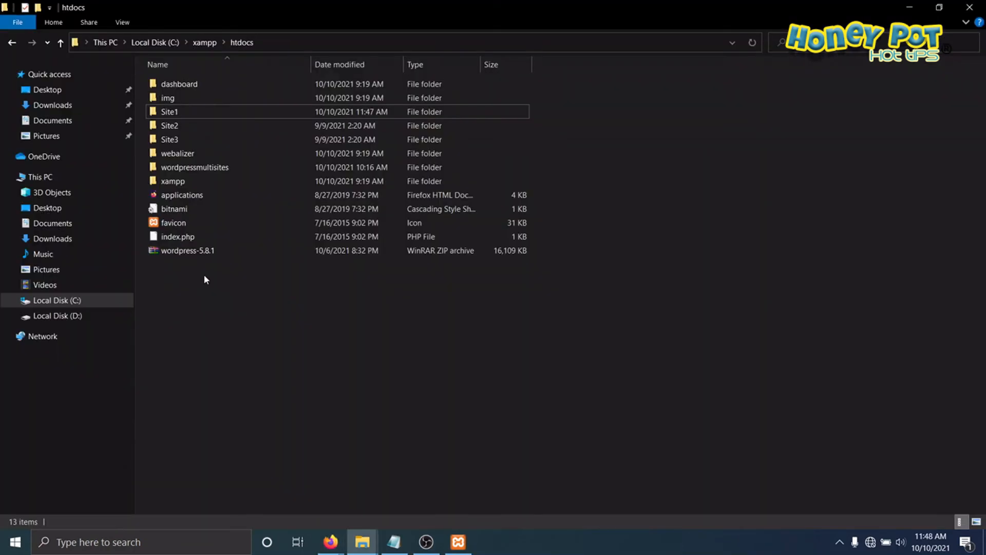
Step: Rename wp-config-sample.php in the Site1 folder to wp-config.php
left_click(159, 111)
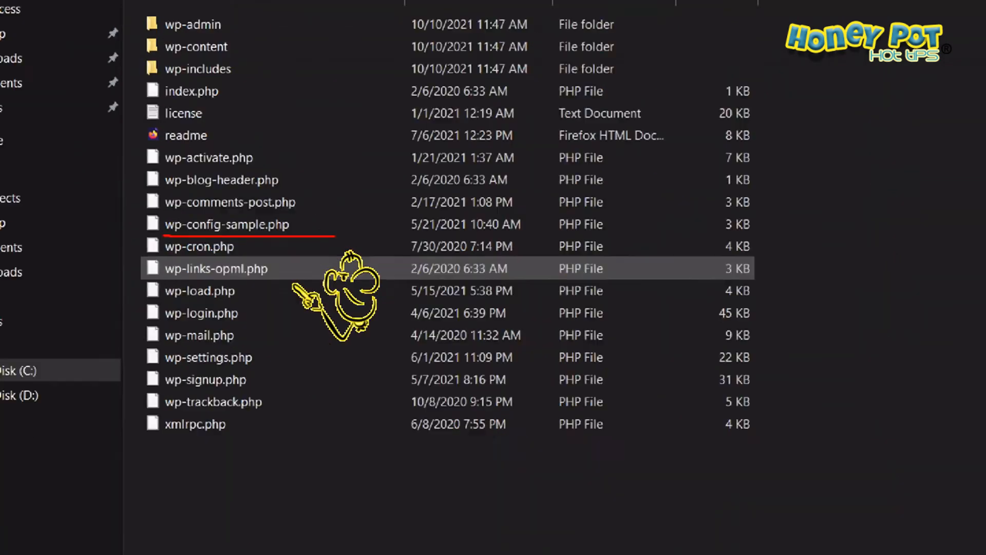
right_click(223, 223)
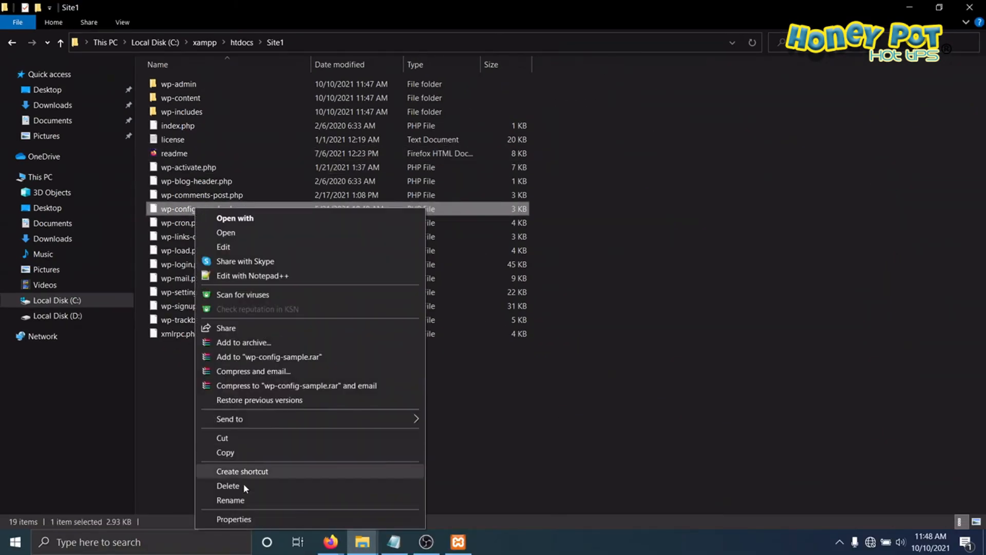
left_click(243, 499)
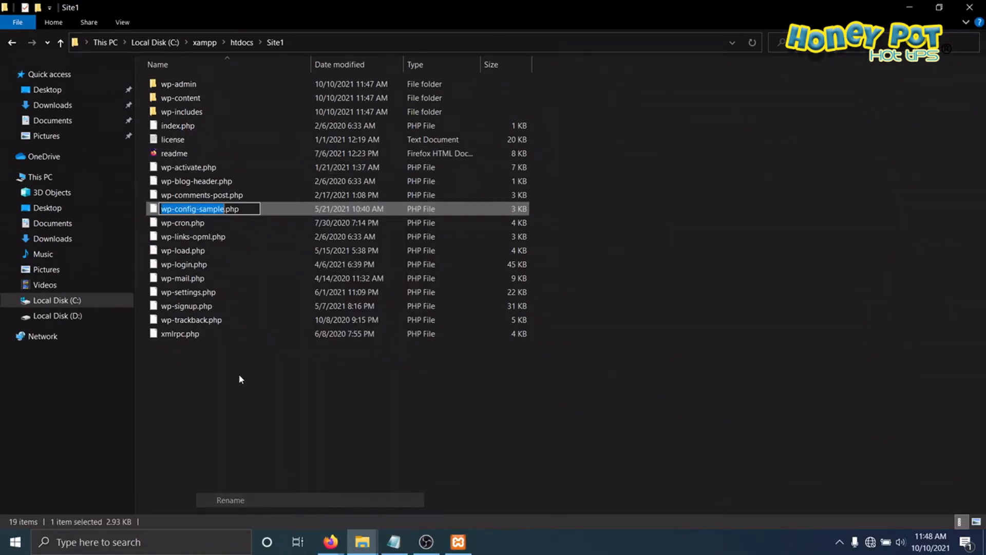
left_click(199, 209)
key("Delete")
key("Delete")
key("Delete")
key("Delete")
key("Delete")
key("Delete")
key("Delete")
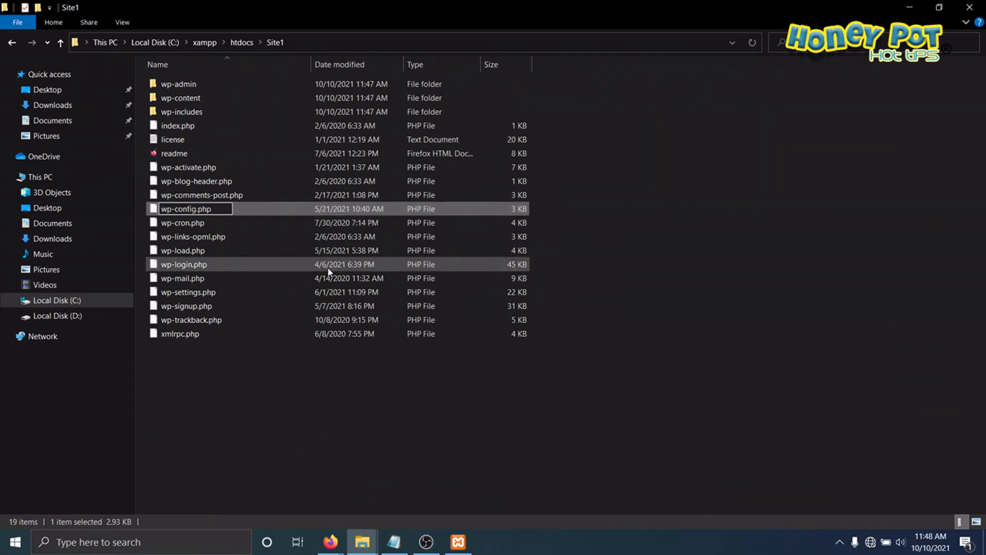
key("Return")
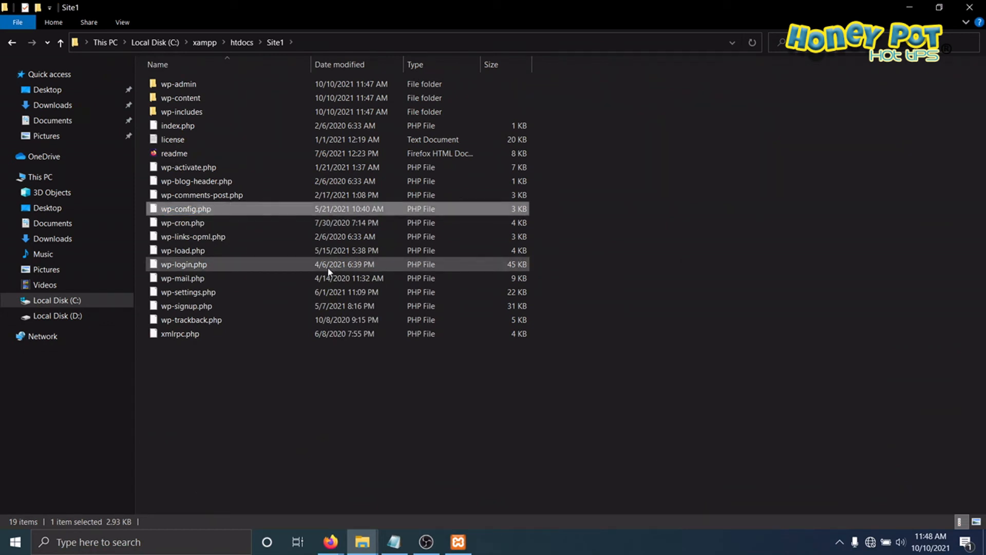
Step: Open Site1's wp-config.php for editing in Notepad and set DB_NAME to site1
right_click(189, 209)
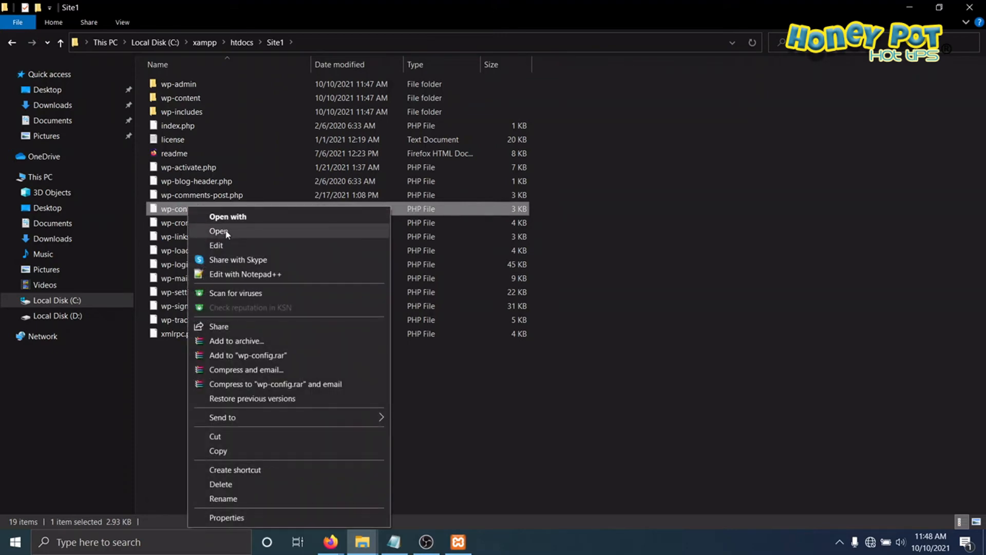
left_click(224, 248)
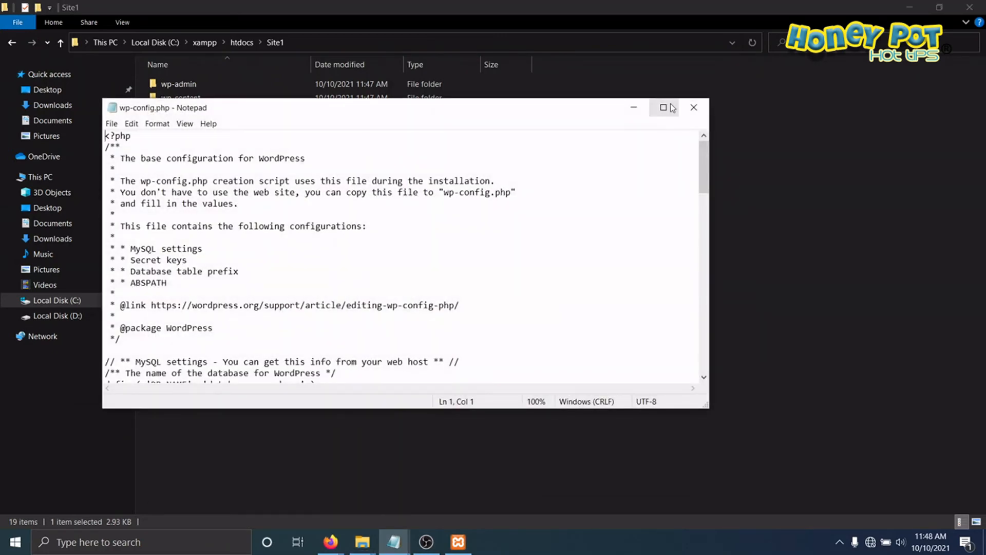
left_click(672, 107)
scroll(298, 233, "down", 3)
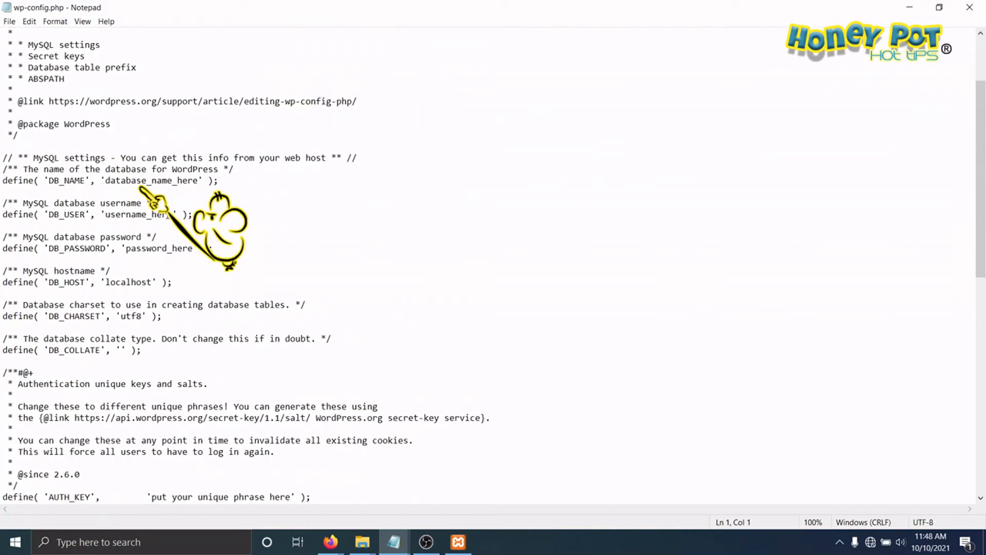
left_click_drag(105, 180, 199, 180)
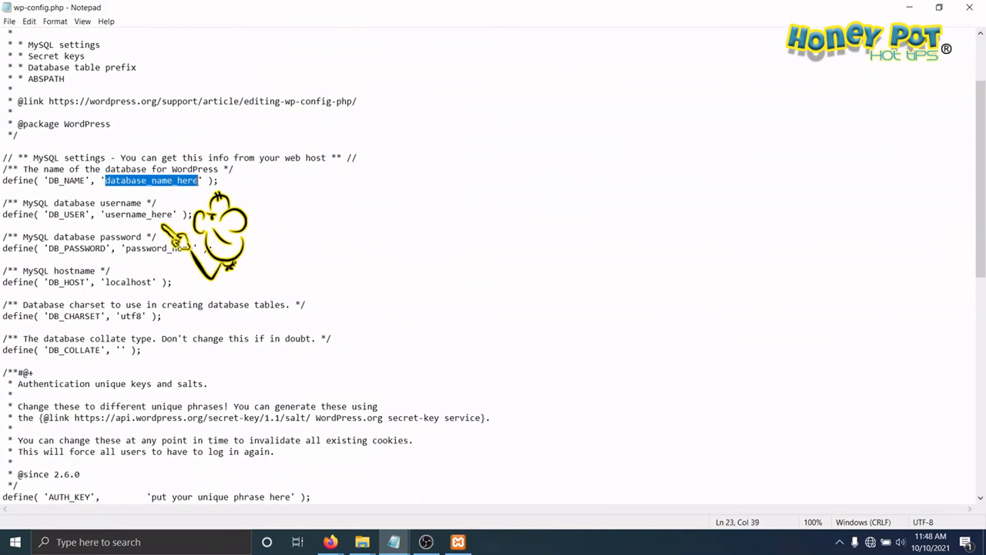
type("site1")
Step: Set DB_USER to root and empty the DB_PASSWORD value in Site1's wp-config.php, saving and closing the file
left_click_drag(107, 215, 174, 214)
type("root")
left_click_drag(126, 248, 194, 248)
key("BackSpace")
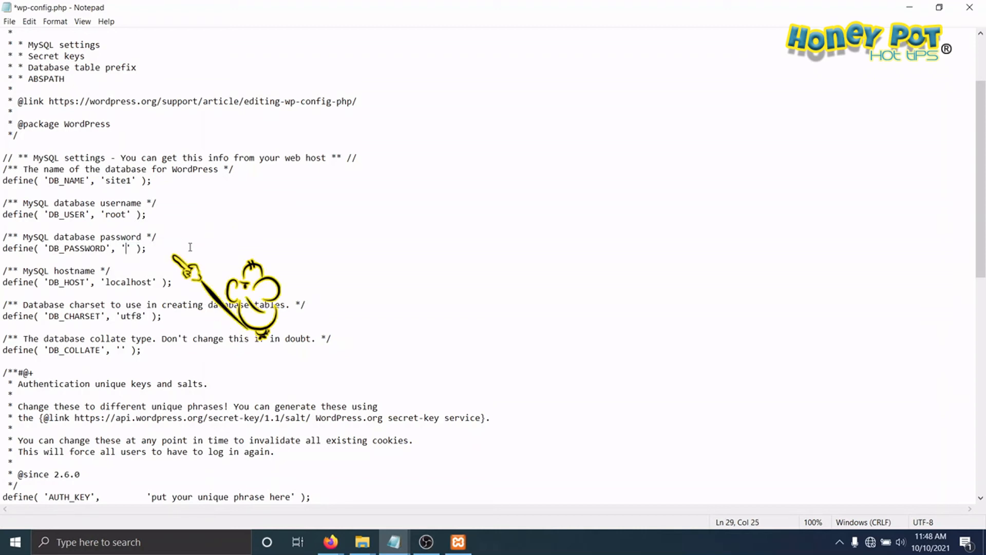
left_click(9, 21)
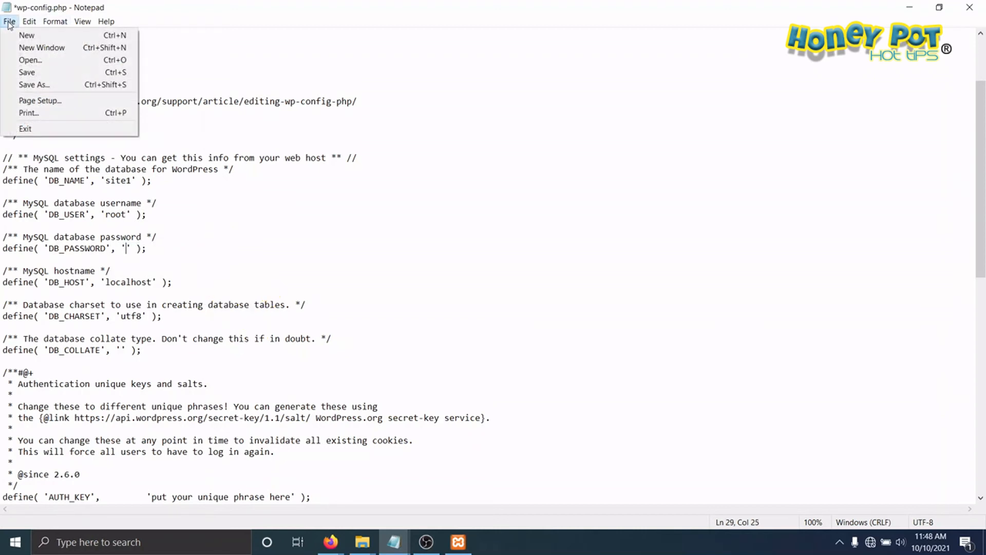
left_click(32, 71)
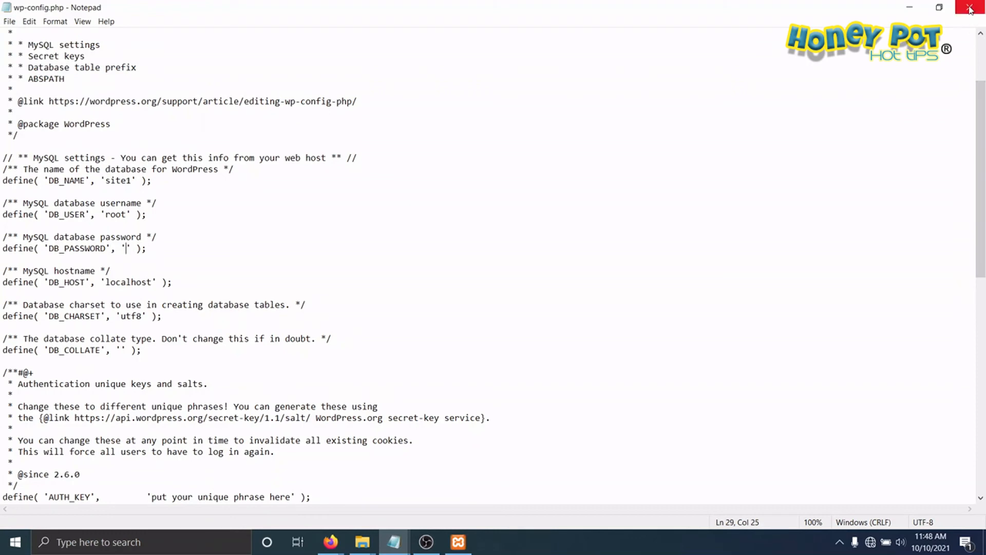
left_click(969, 9)
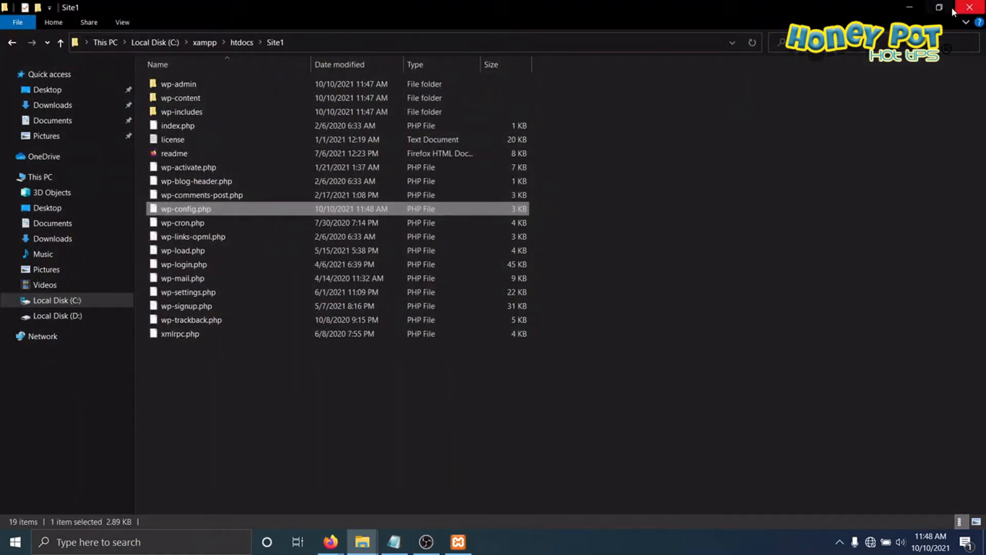
Step: Rename wp-config-sample.php in the Site2 folder of htdocs to wp-config.php
left_click(61, 42)
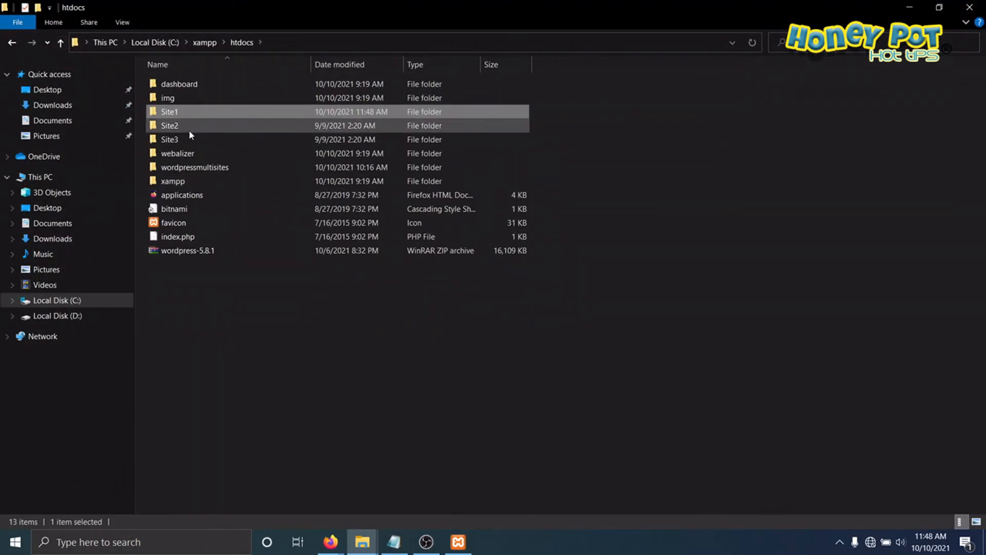
double_click(169, 126)
right_click(207, 210)
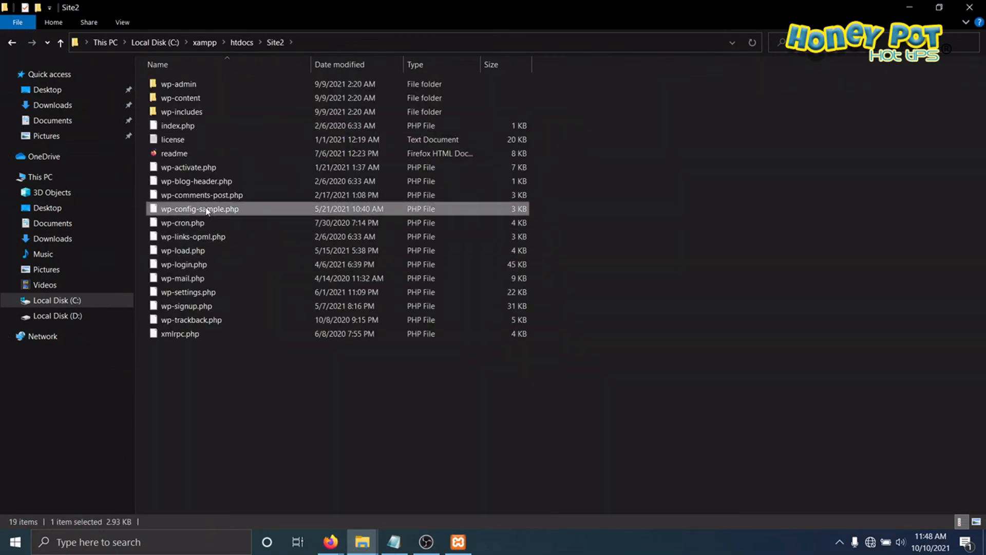
left_click(242, 499)
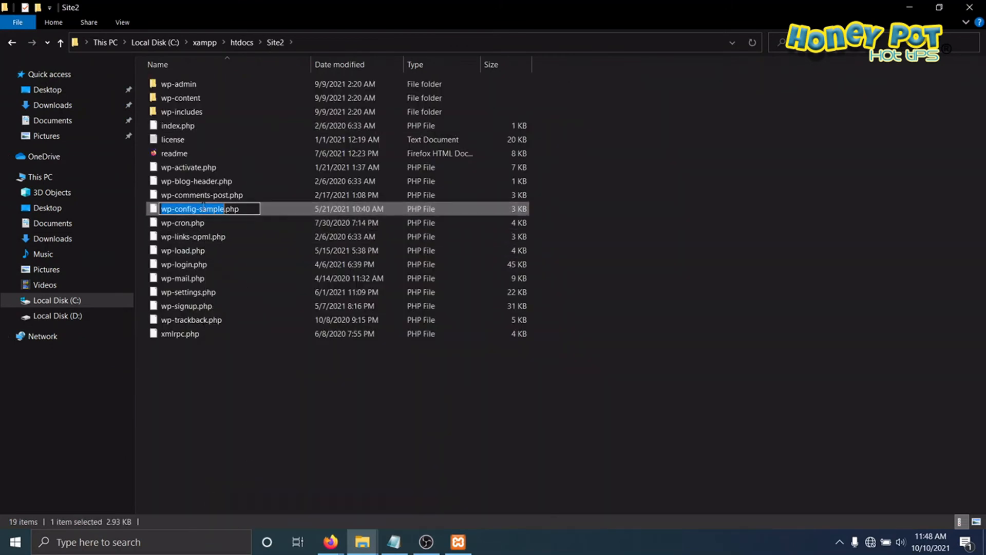
left_click(198, 209)
key("BackSpace")
key("Delete")
key("Delete")
key("Delete")
key("Delete")
key("Delete")
key("Delete")
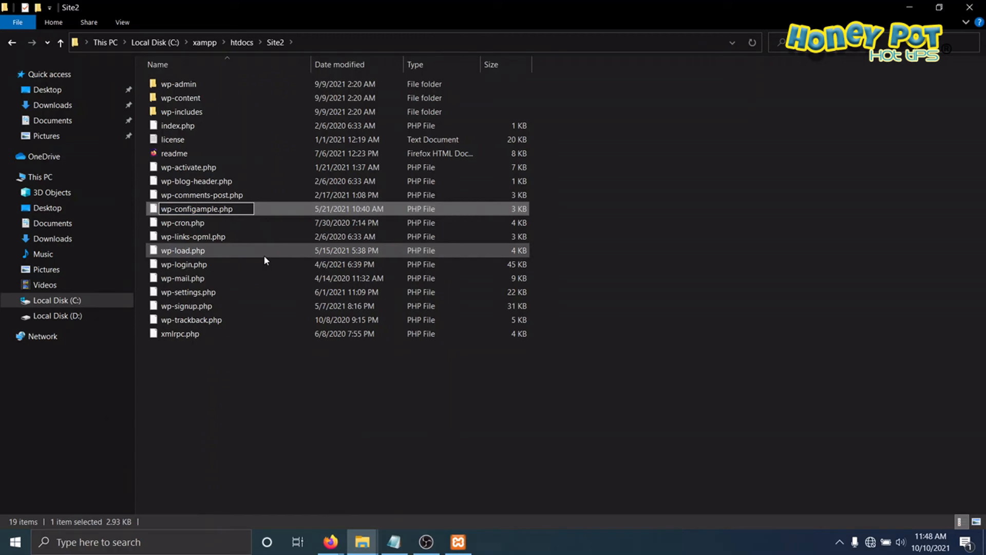
key("Return")
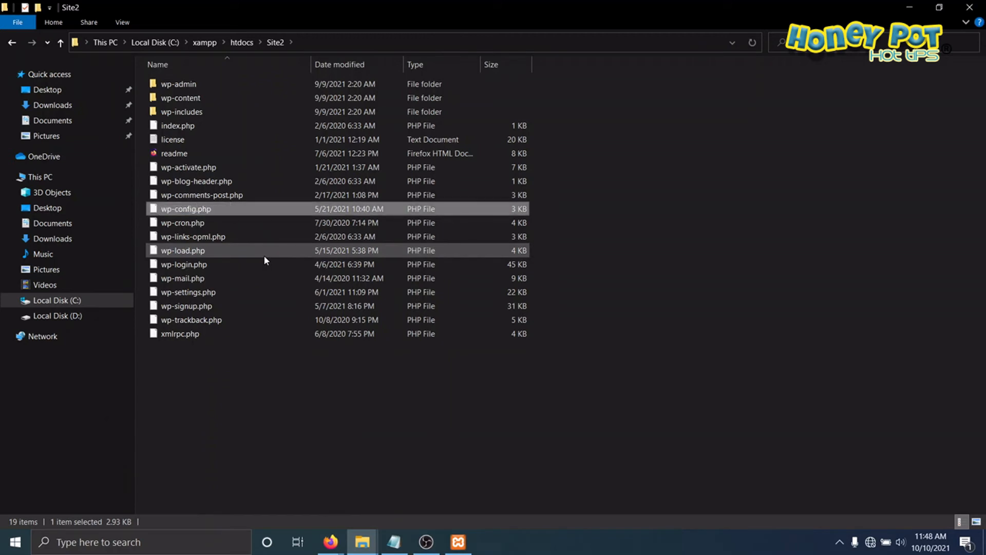
Step: Open Site2's wp-config.php for editing in Notepad and set DB_NAME to site2
right_click(196, 209)
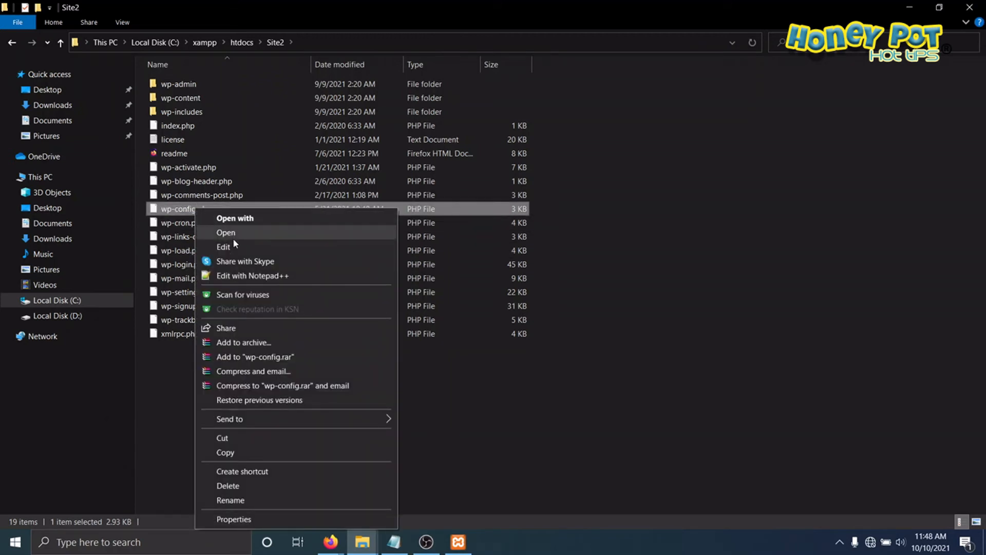
left_click(224, 247)
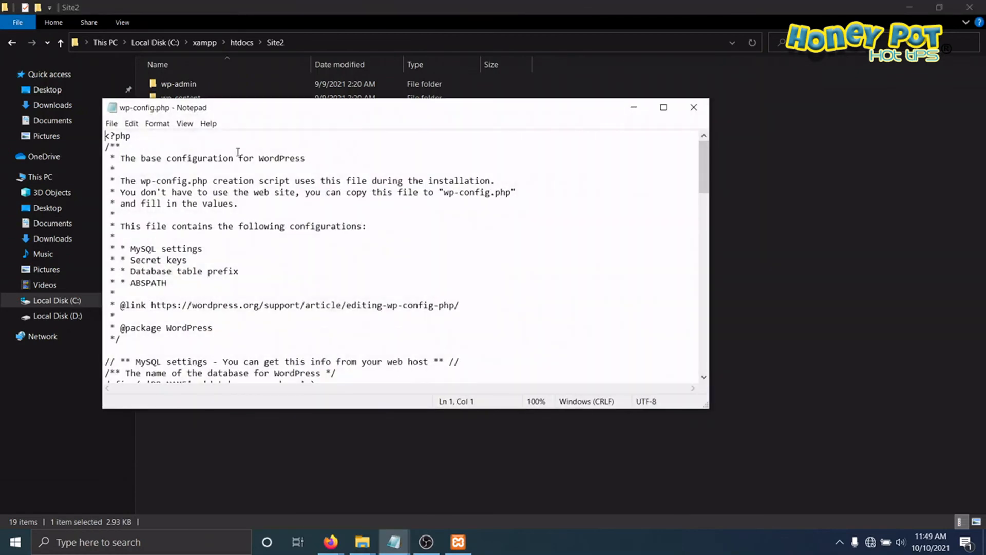
left_click(665, 106)
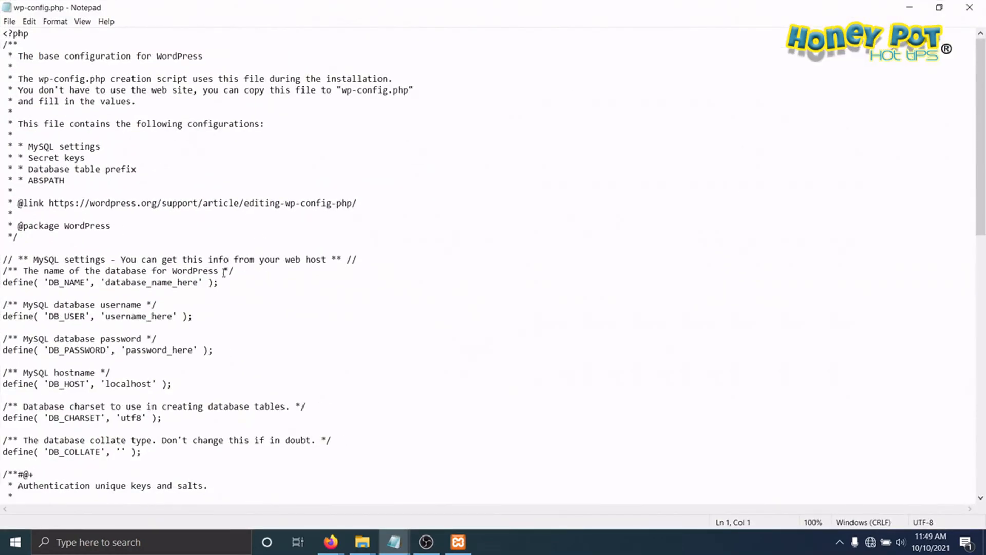
left_click_drag(106, 282, 198, 282)
type("site2")
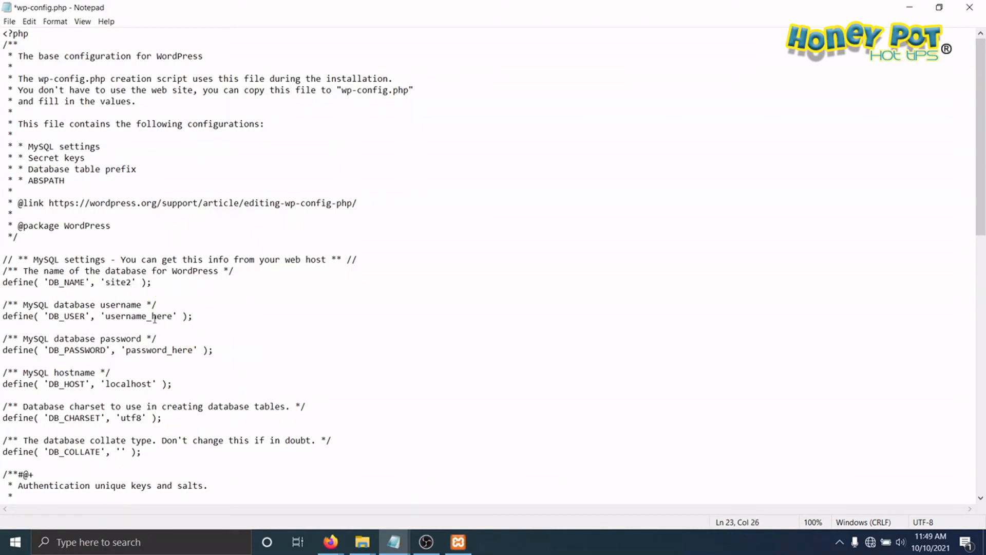
Step: Set DB_USER to root and empty the DB_PASSWORD value in Site2's wp-config.php, saving and closing the file
left_click_drag(173, 315, 106, 315)
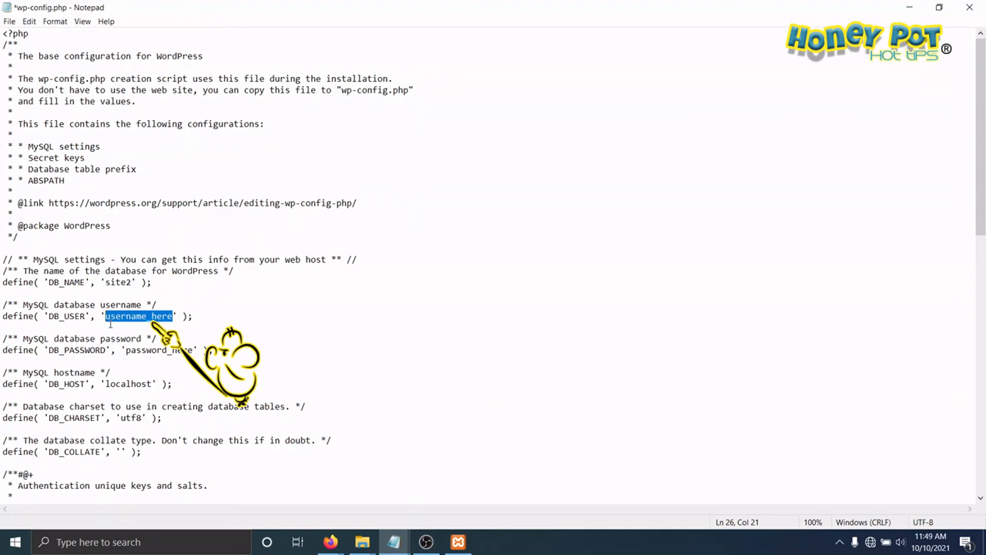
type("root")
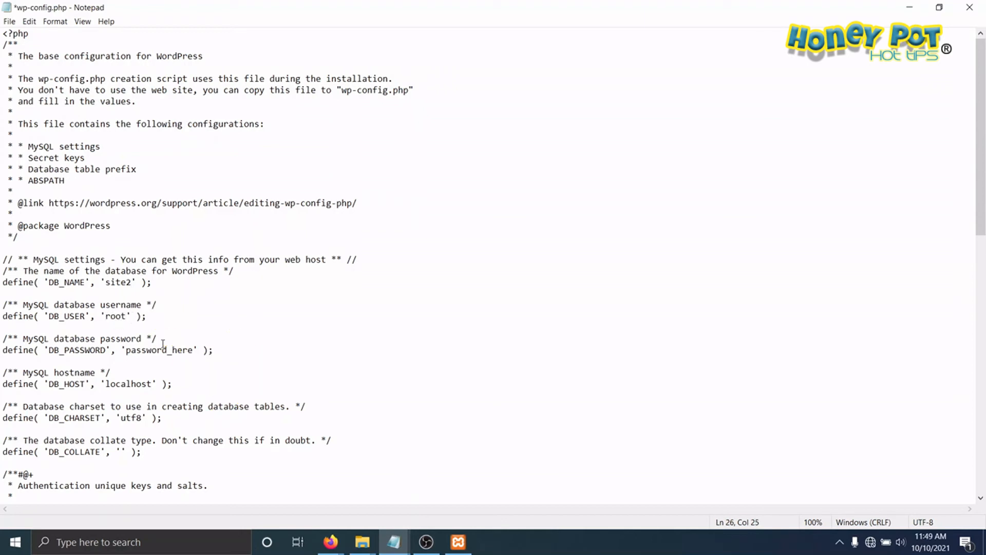
left_click_drag(127, 350, 195, 350)
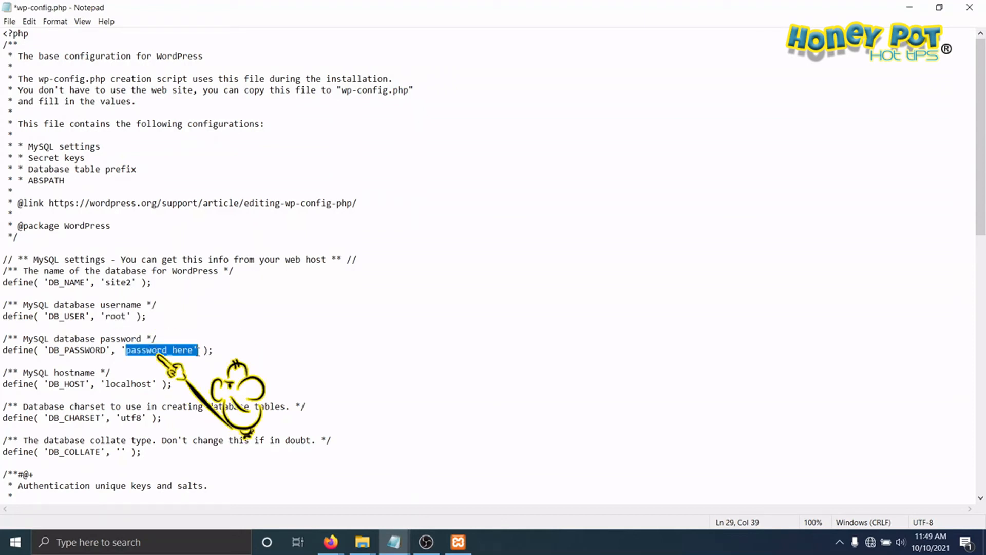
key("BackSpace")
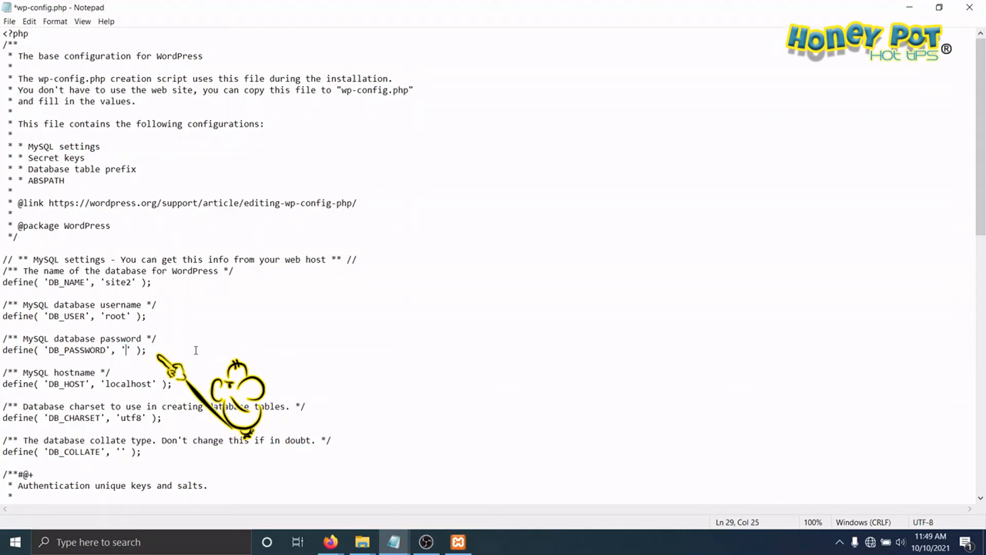
left_click(9, 22)
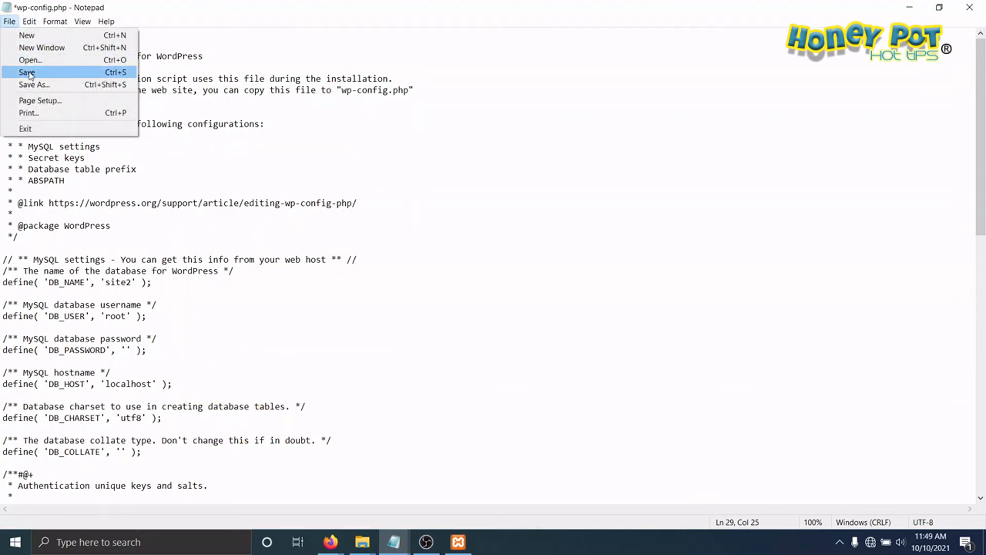
left_click(27, 73)
left_click(970, 7)
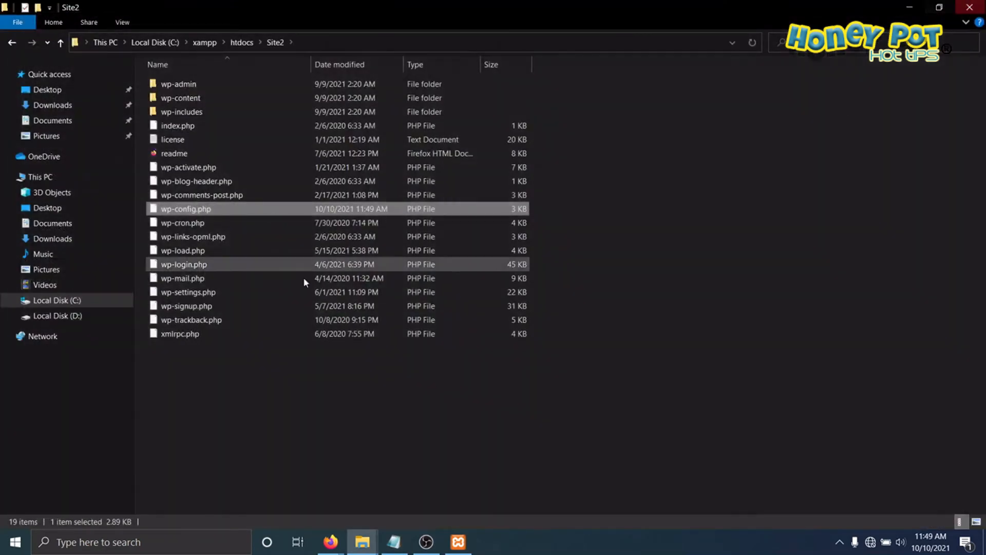
Step: Rename wp-config-sample.php in the Site3 folder of htdocs to wp-config.php
left_click(60, 41)
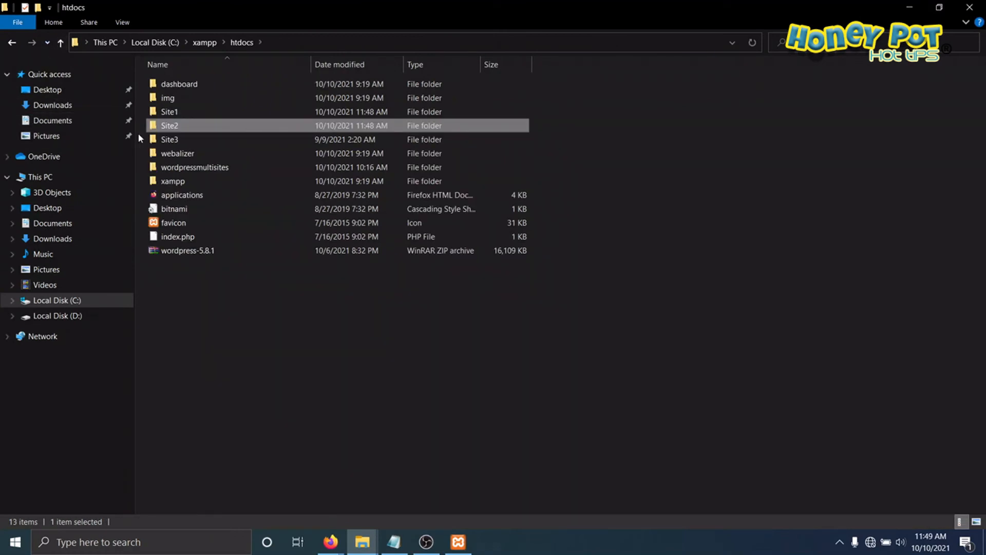
double_click(163, 141)
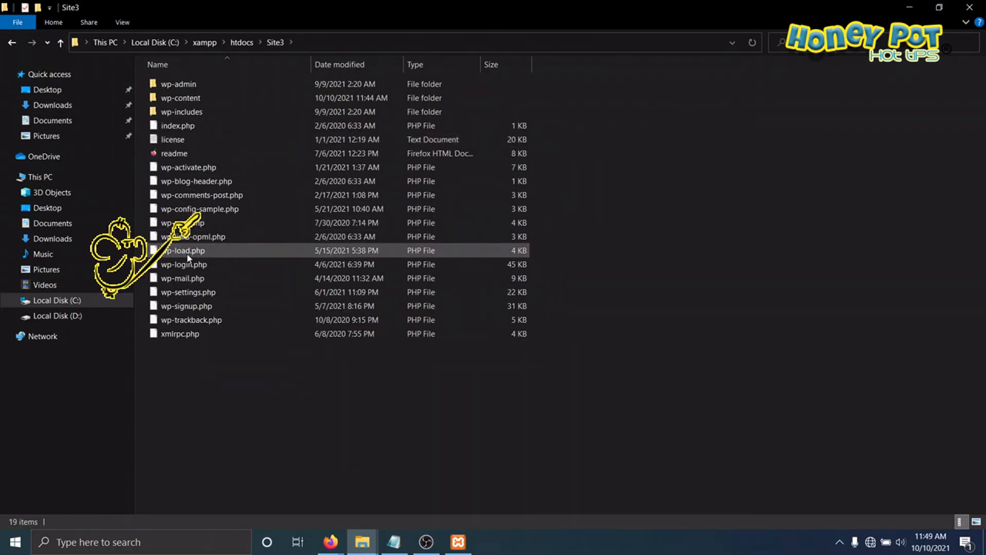
left_click(201, 212)
right_click(201, 215)
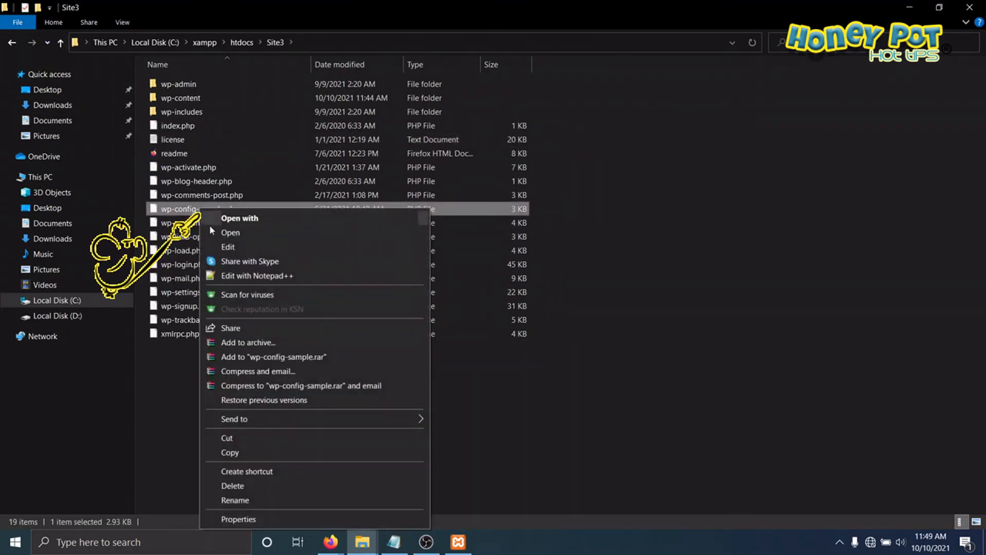
left_click(250, 502)
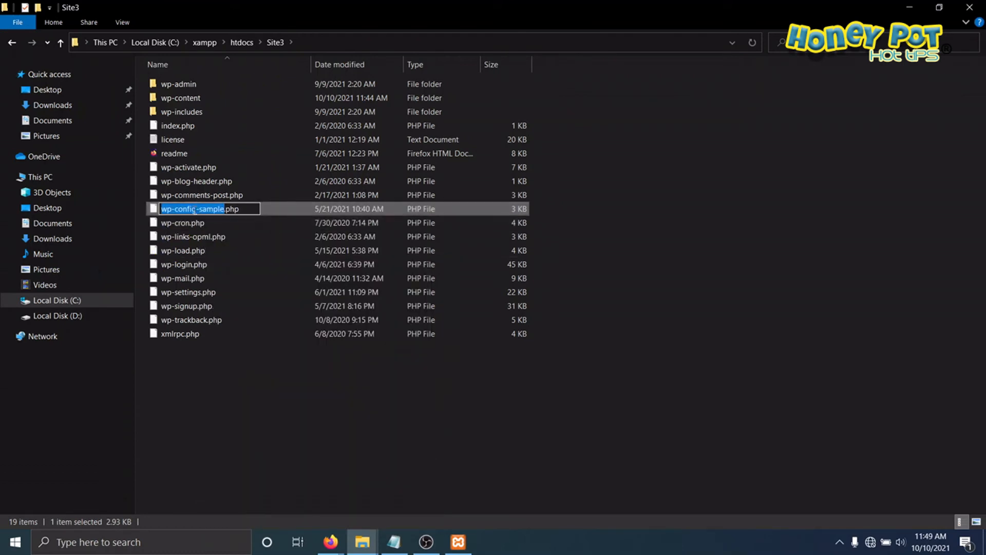
left_click(195, 210)
key("Delete")
key("Delete")
key("Delete")
key("Delete")
key("Delete")
key("Delete")
key("Delete")
key("Return")
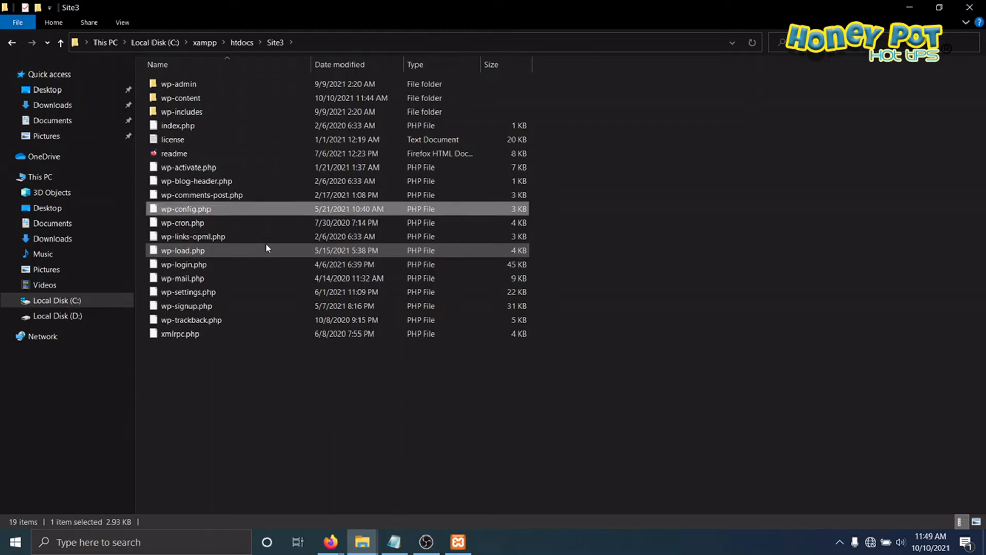
Step: Open Site3's wp-config.php for editing in Notepad and set DB_NAME to site3
right_click(196, 209)
left_click(219, 247)
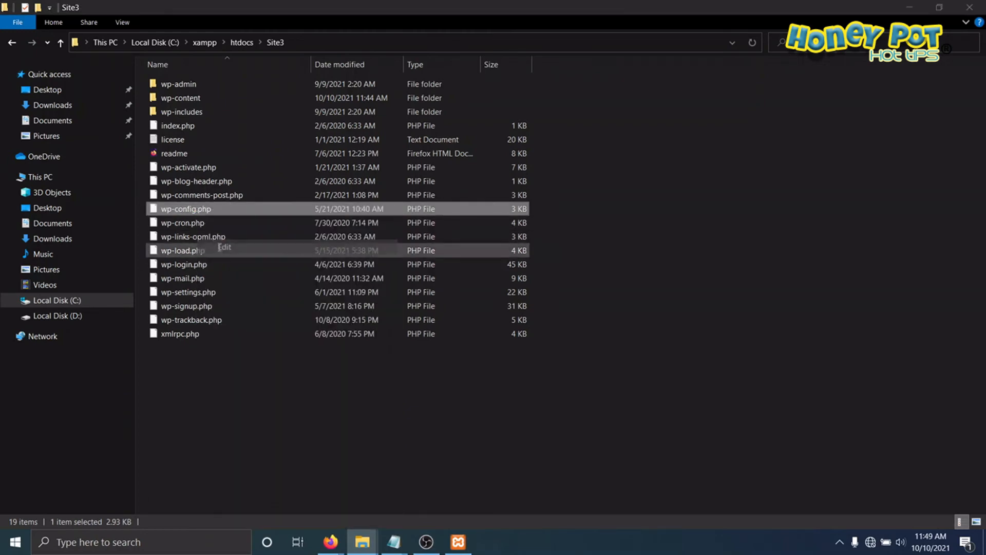
left_click(673, 106)
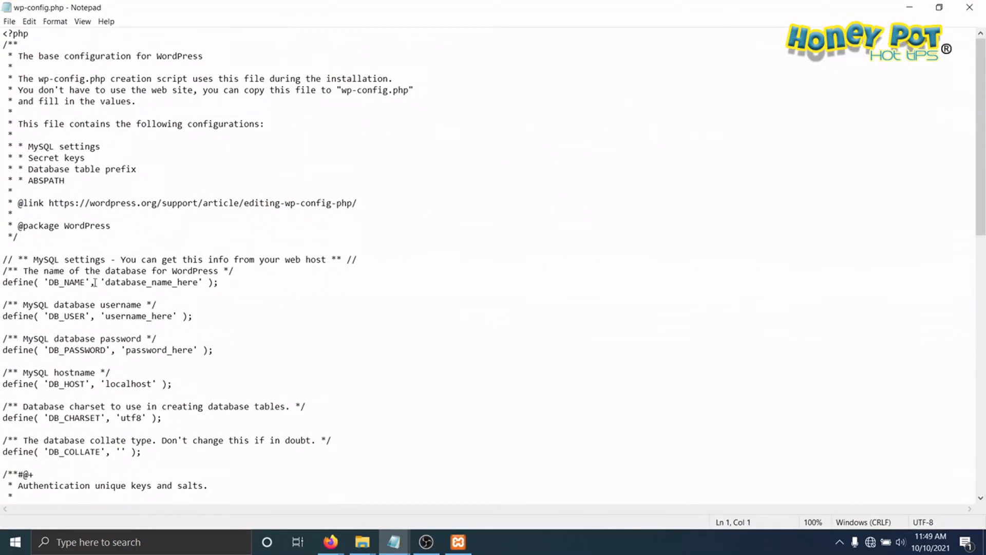
left_click_drag(105, 282, 200, 281)
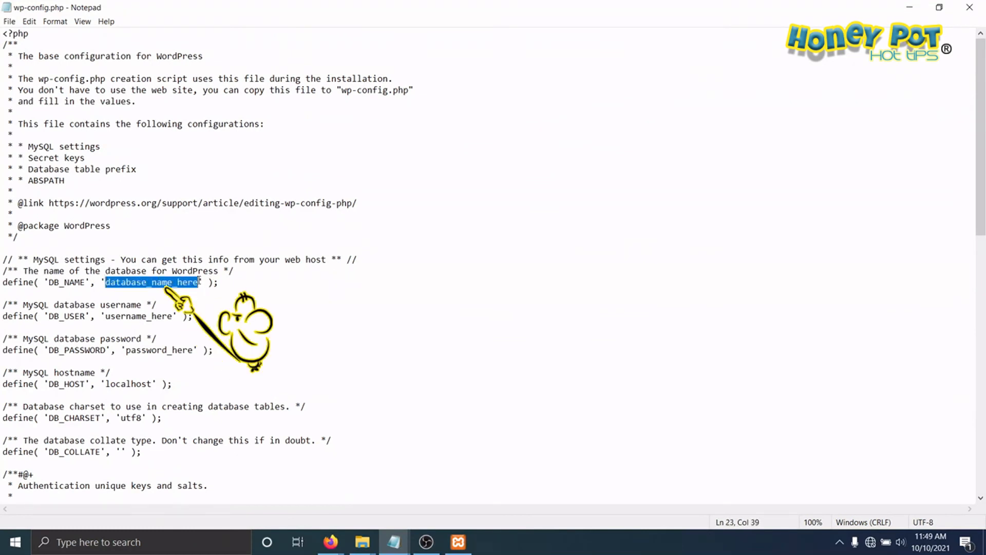
type("site3")
Step: Set DB_USER to root and empty the DB_PASSWORD value in Site3's wp-config.php, saving the file and minimizing the editor
left_click_drag(106, 316, 174, 316)
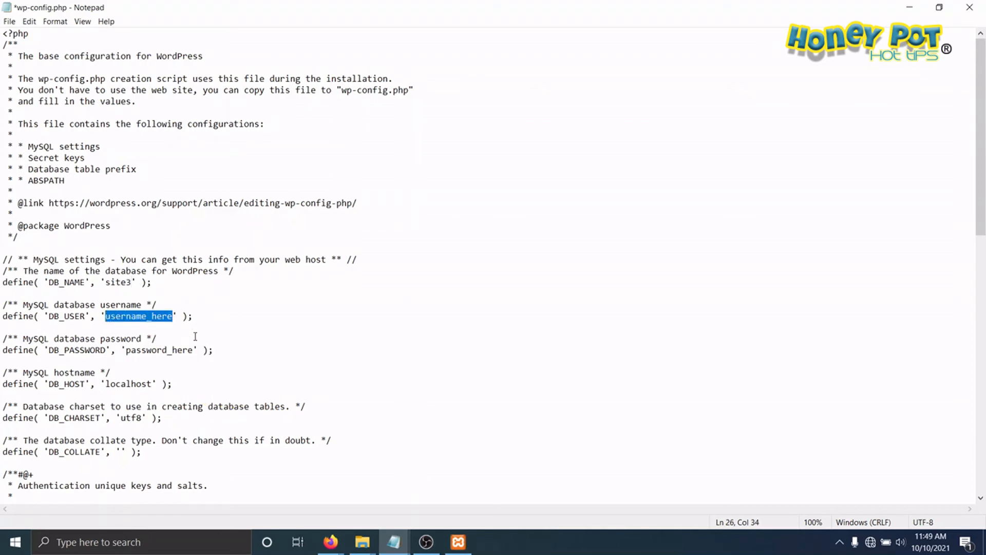
type("root")
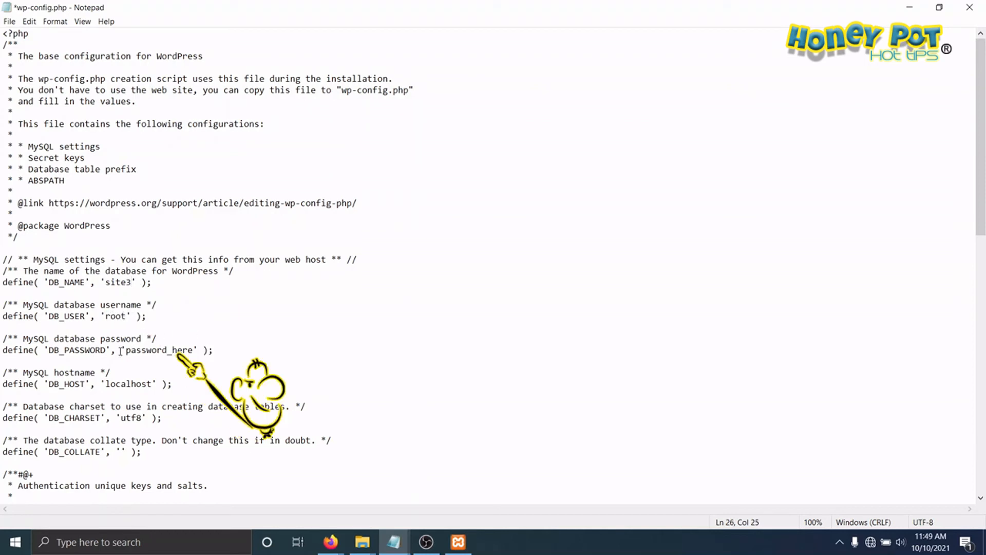
left_click_drag(126, 350, 193, 350)
key("BackSpace")
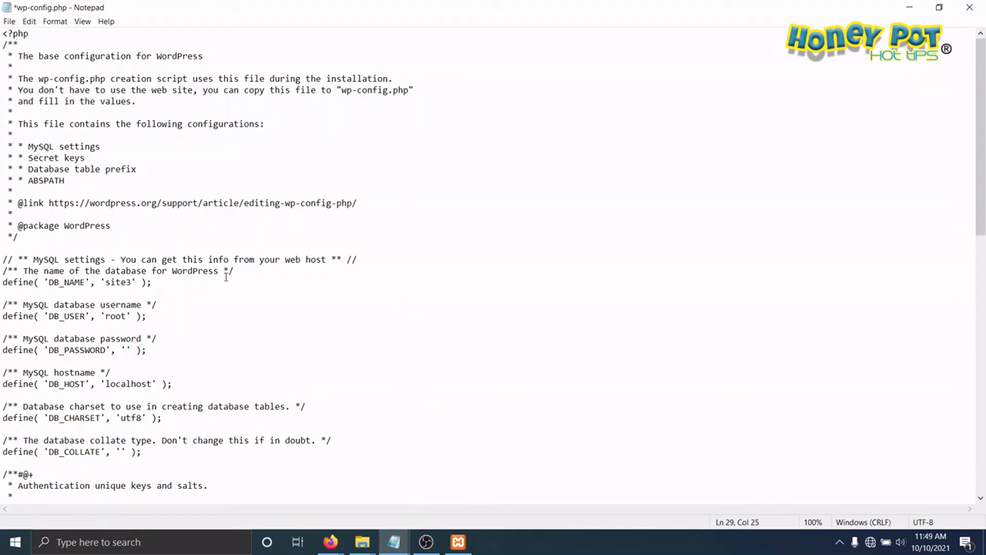
left_click(9, 21)
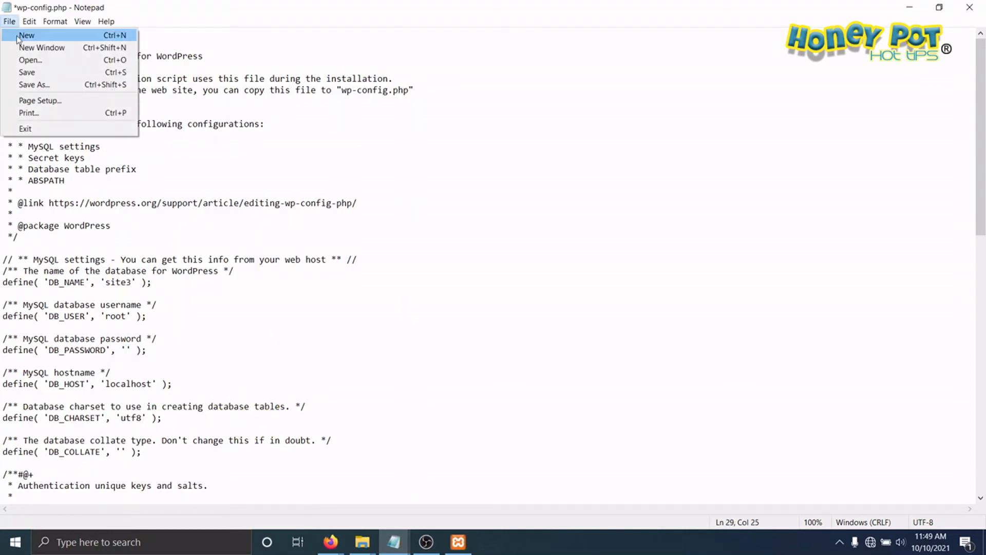
left_click(27, 72)
left_click(909, 7)
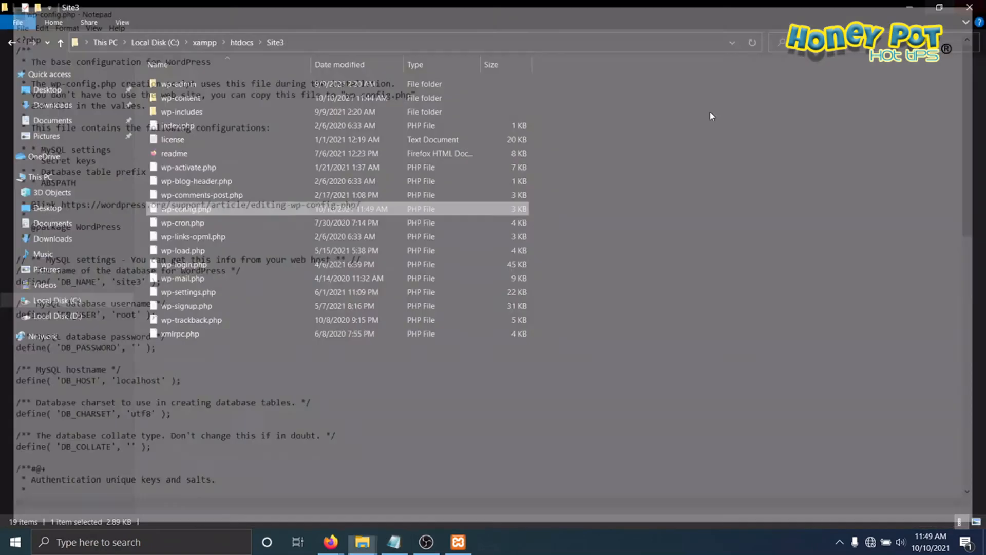
Step: Switch to Firefox and go to localhost/site1 to start the WordPress installation
left_click(331, 542)
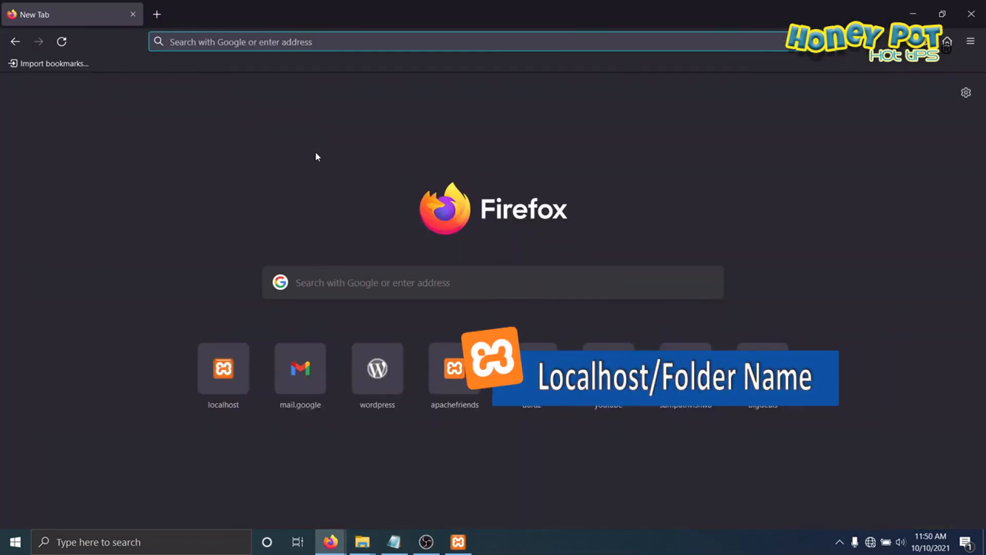
left_click(259, 42)
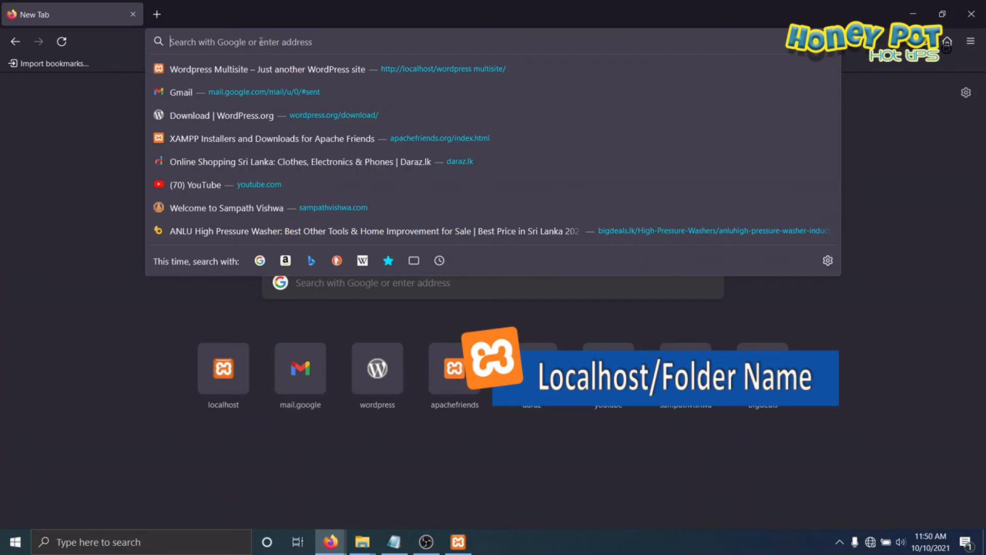
type("local")
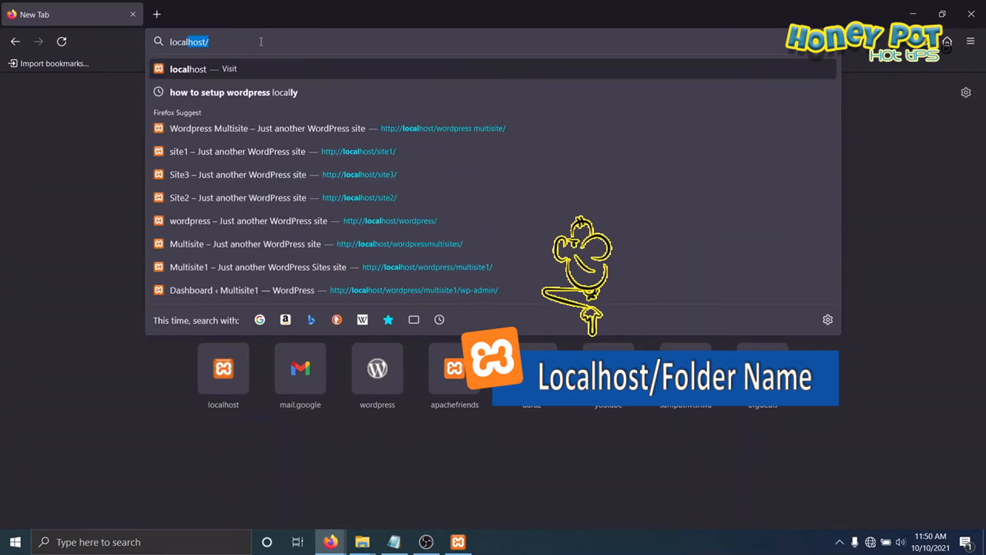
type("host")
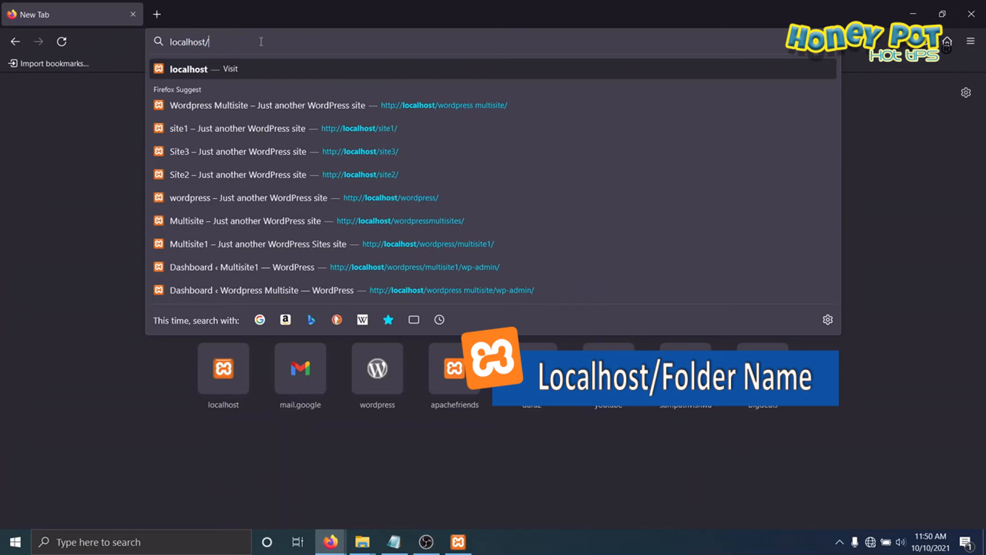
type("/site1")
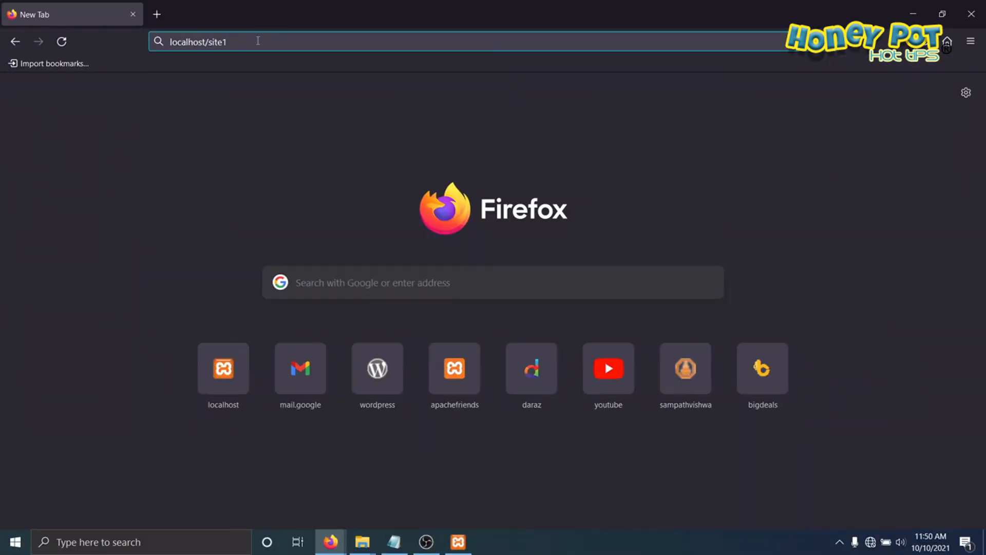
key("Return")
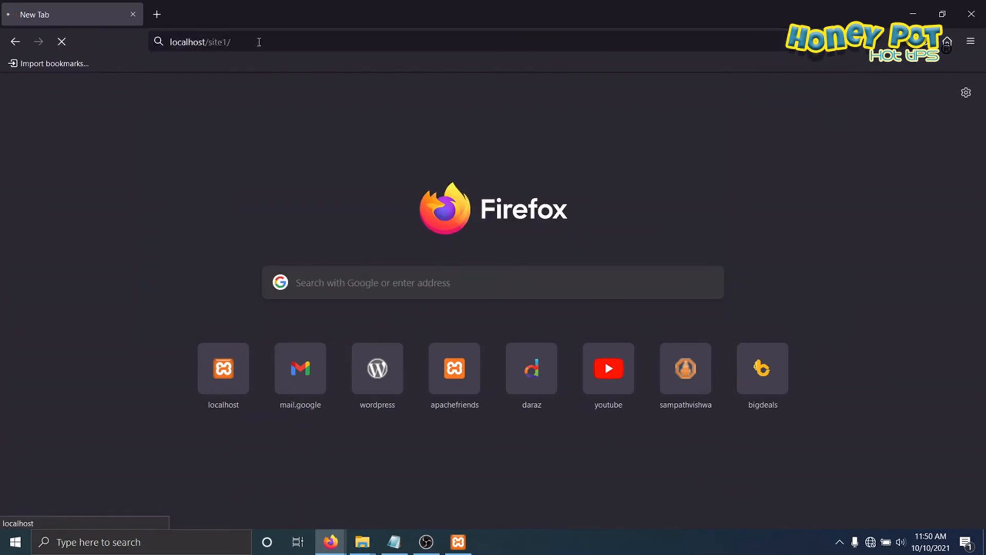
Step: Fill in the site1 WordPress installation form with site title Site1 and username admin
scroll(411, 190, "down", 2)
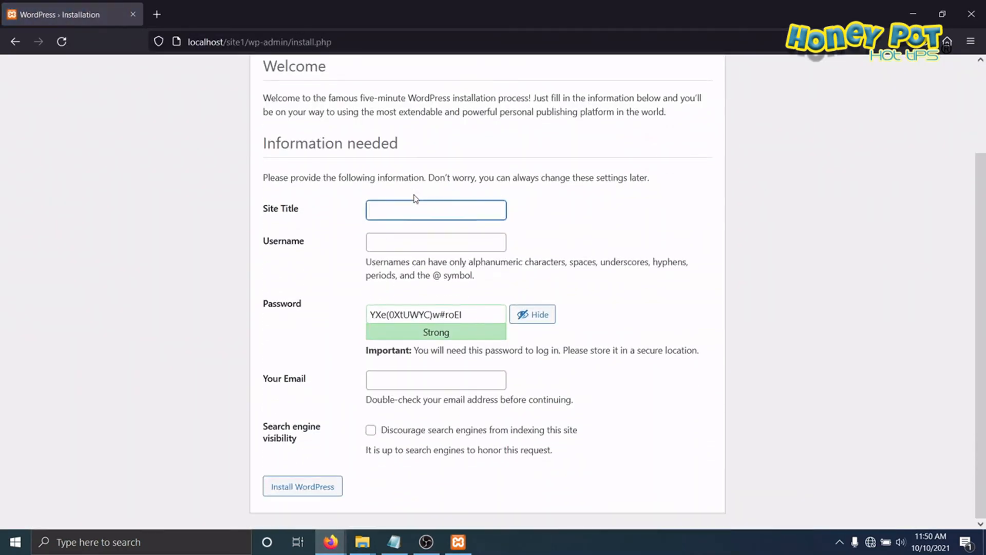
left_click(432, 206)
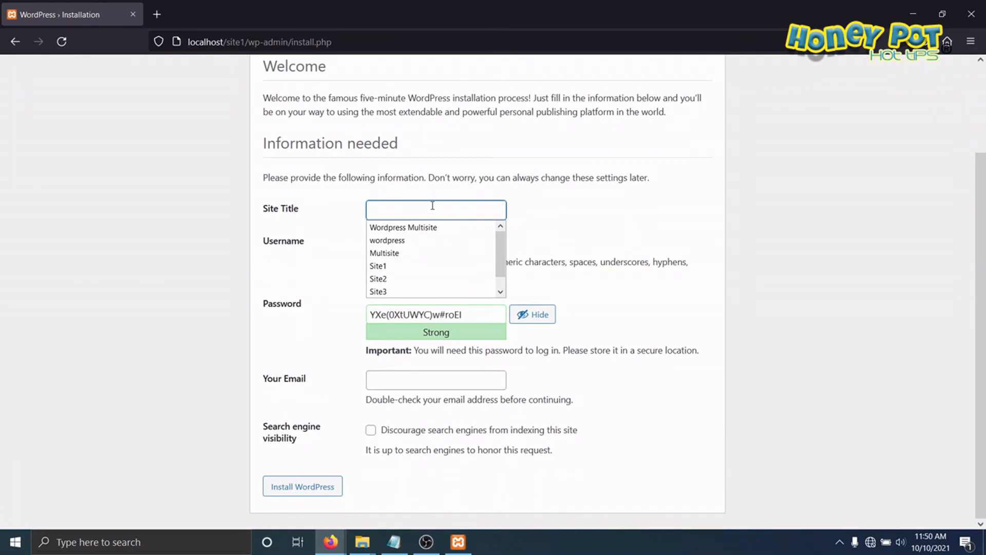
type("S")
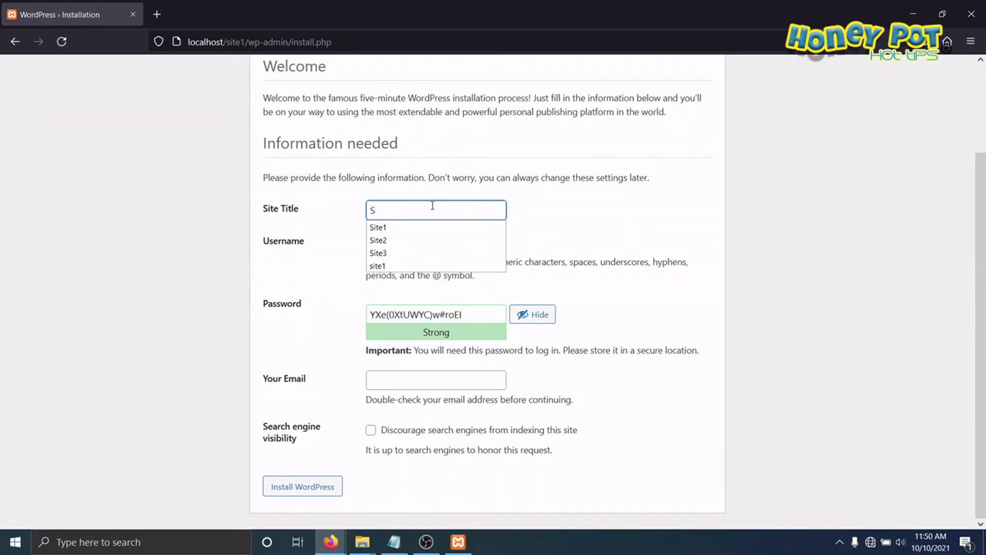
type("ite1")
left_click(555, 226)
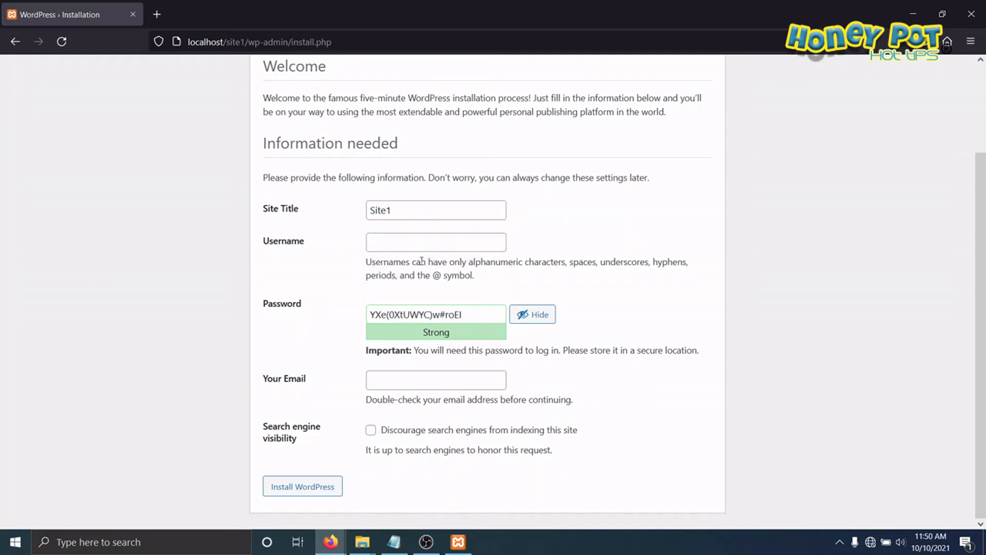
left_click(398, 248)
type("admin")
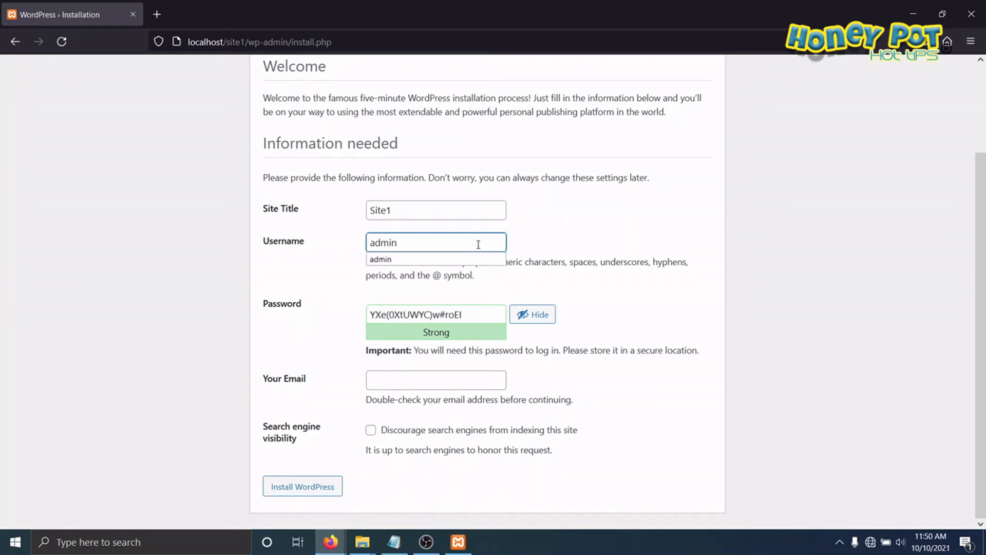
Step: Enter the admin password with weak-password use confirmed, fill in the contact e-mail, and install WordPress for site1
left_click(522, 313)
left_click_drag(347, 314, 103, 315)
type("••••")
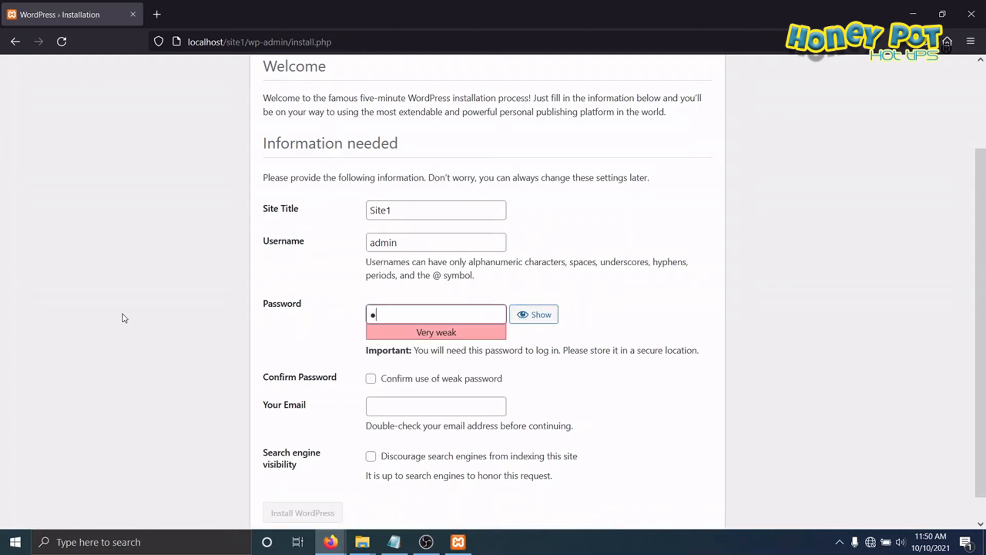
left_click(371, 378)
left_click(386, 403)
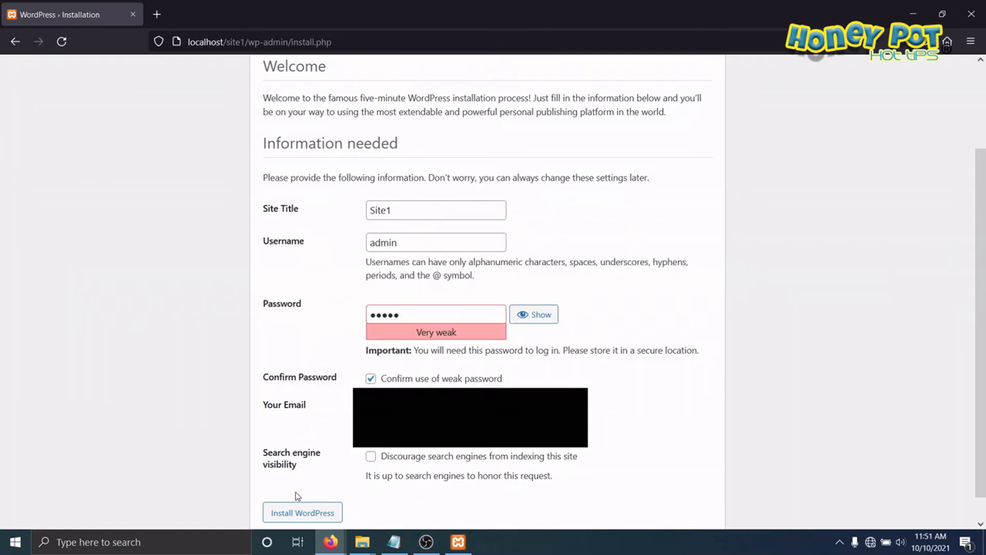
left_click(294, 513)
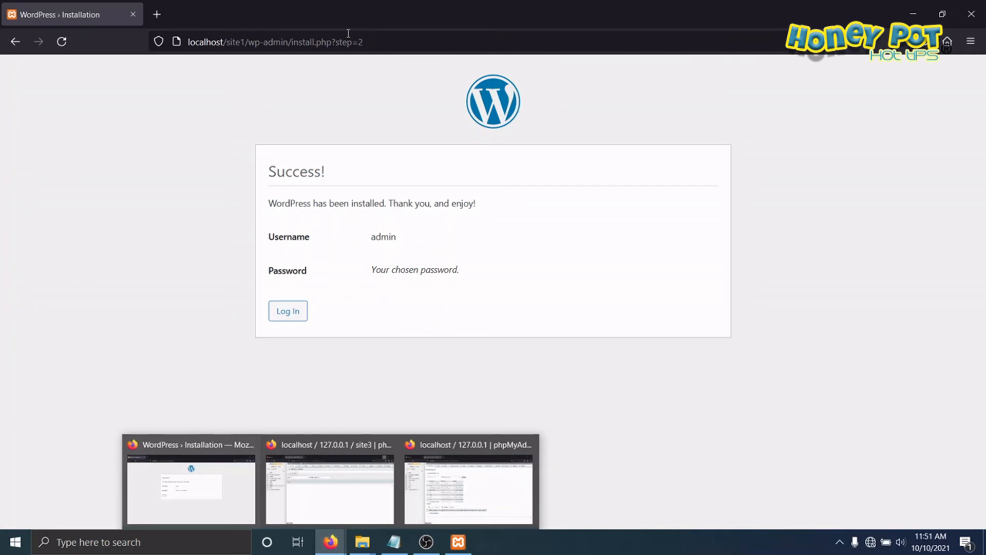
Step: Go to localhost/site2 to start the second site's WordPress installation
left_click(389, 39)
left_click_drag(389, 41, 239, 44)
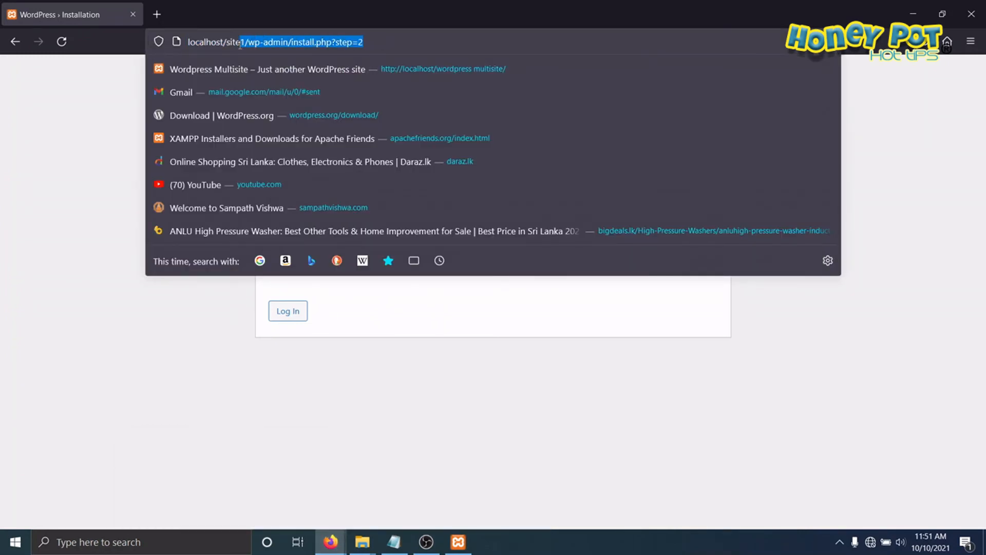
type("2/")
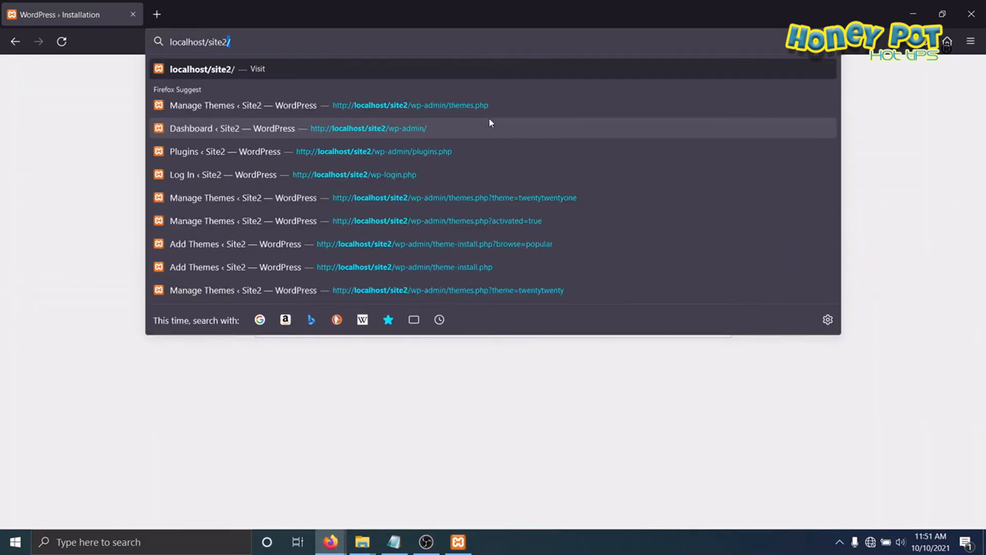
key("Return")
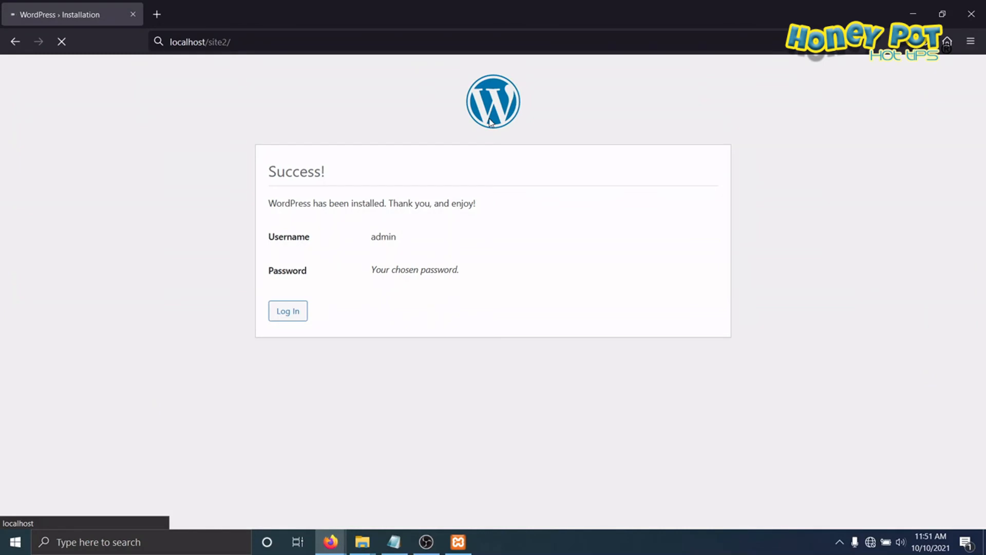
Step: Fill in the site2 WordPress installation form with site title Site2 and username admin
scroll(539, 202, "down", 2)
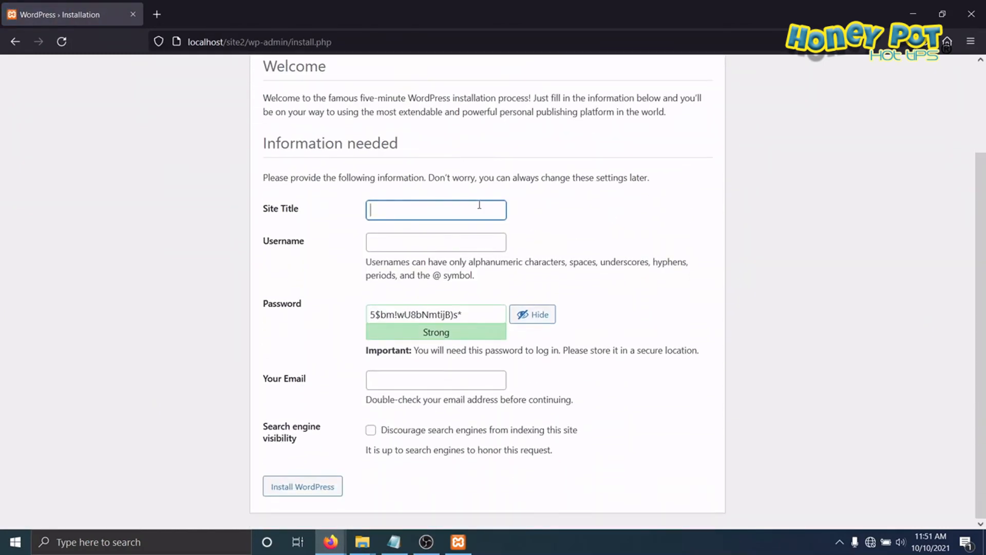
left_click(427, 208)
type("S")
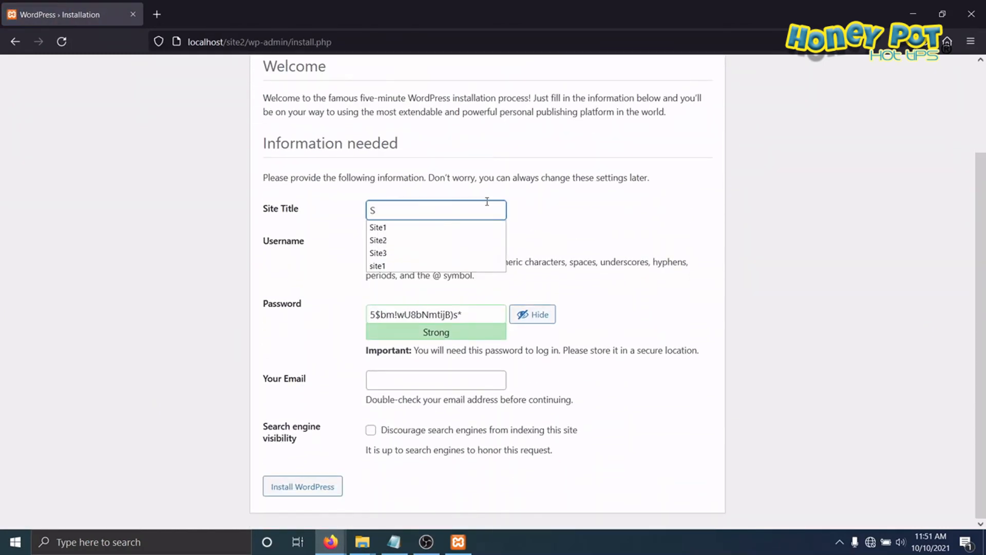
type("ite2")
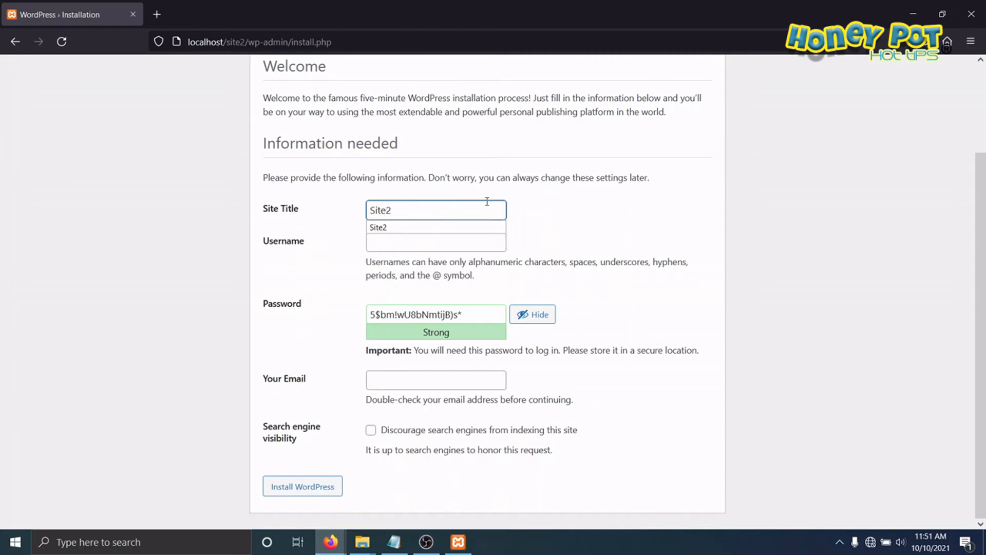
left_click(415, 245)
type("admin")
Step: Enter the admin password with weak-password use confirmed, paste the contact e-mail, and install WordPress for site2
left_click(549, 318)
key("ctrl+a")
type("a")
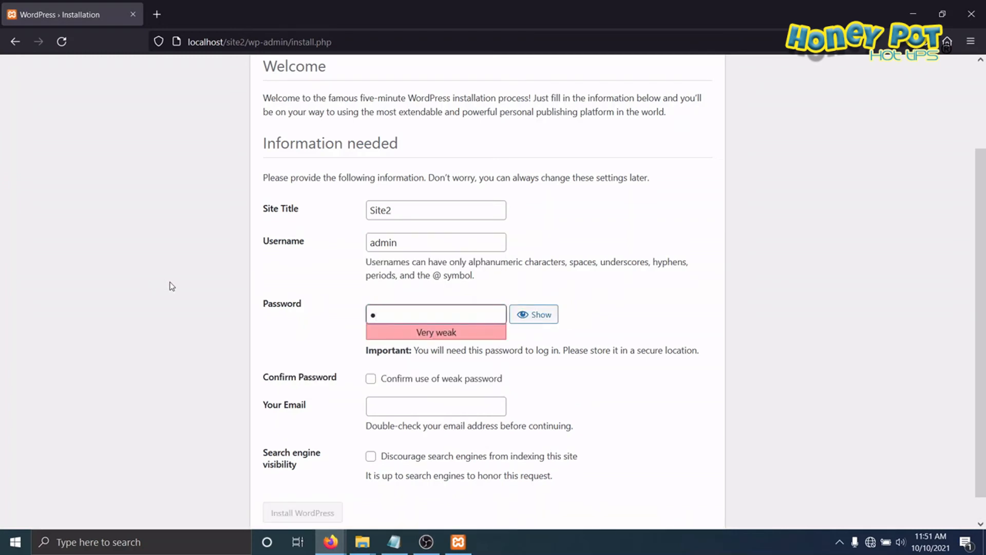
type("dmin")
left_click(378, 381)
left_click(390, 406)
right_click(390, 405)
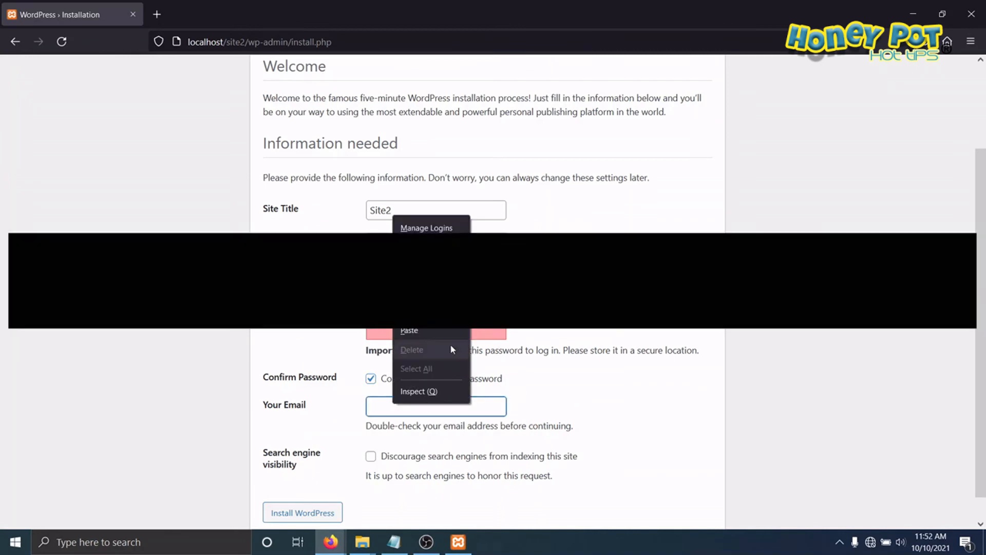
left_click(422, 331)
left_click(294, 513)
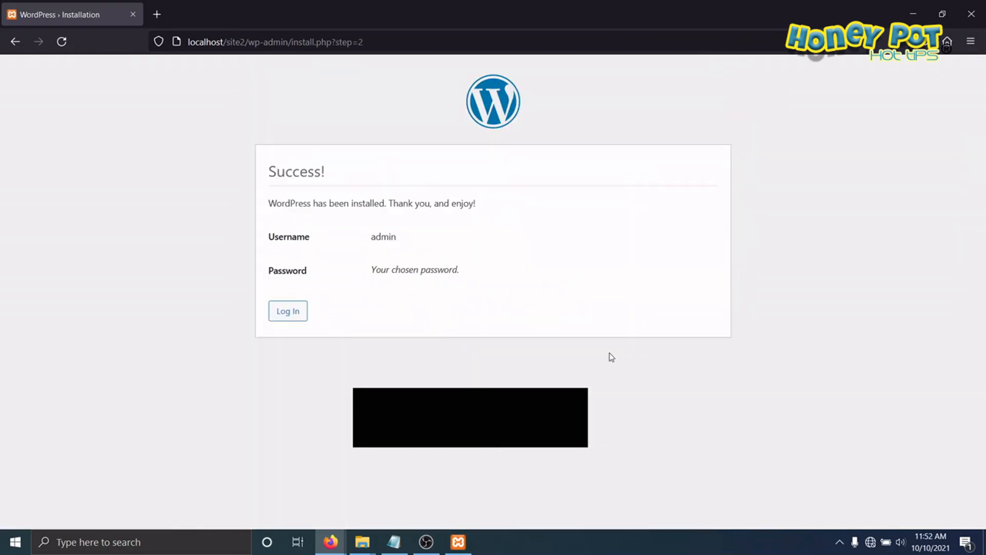
Step: Go to localhost/site3 to start the third site's WordPress installation
left_click(388, 41)
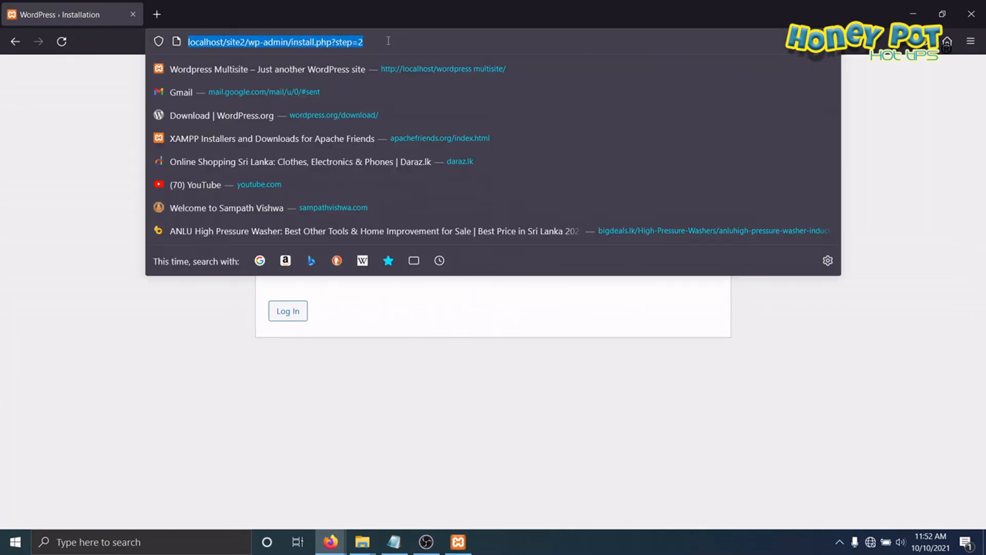
left_click(241, 41)
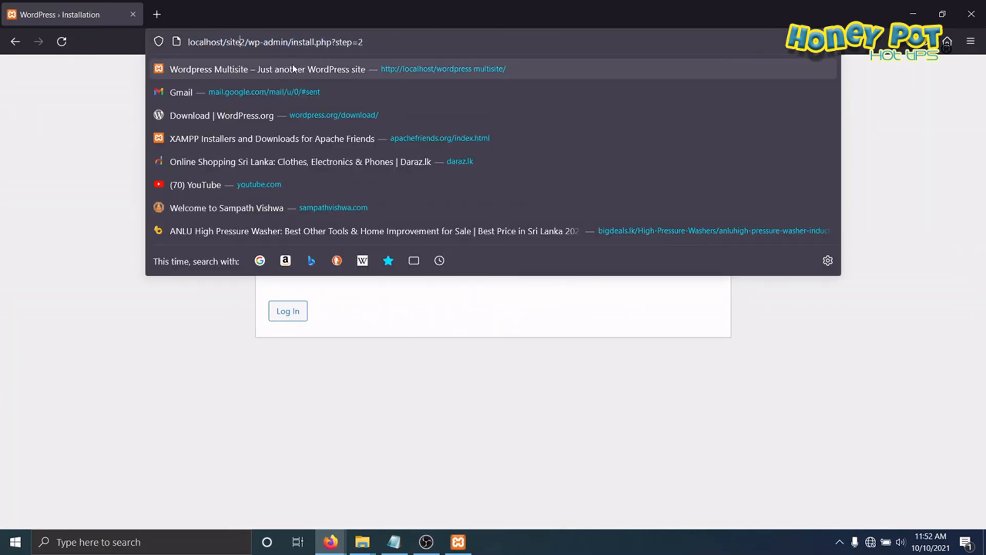
key("BackSpace")
type("3")
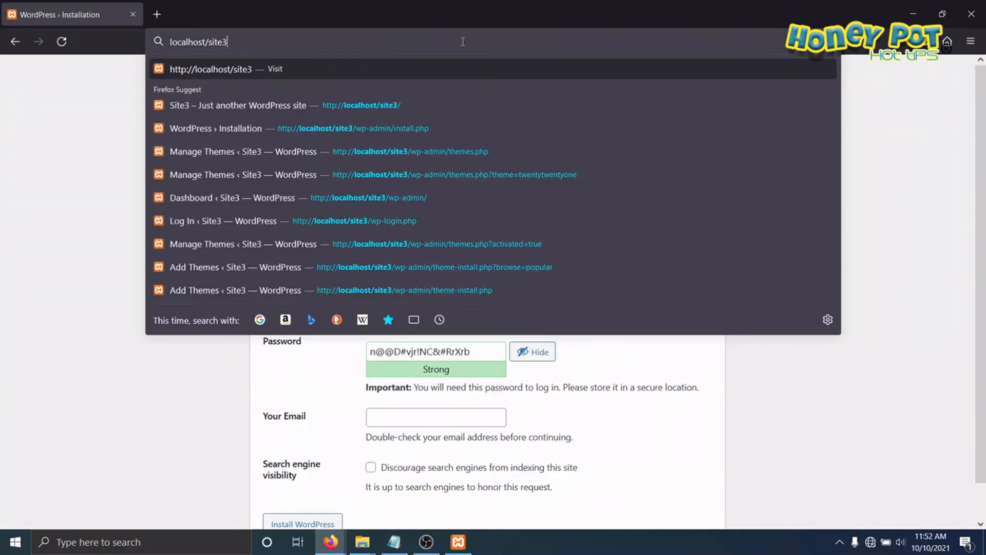
key("Return")
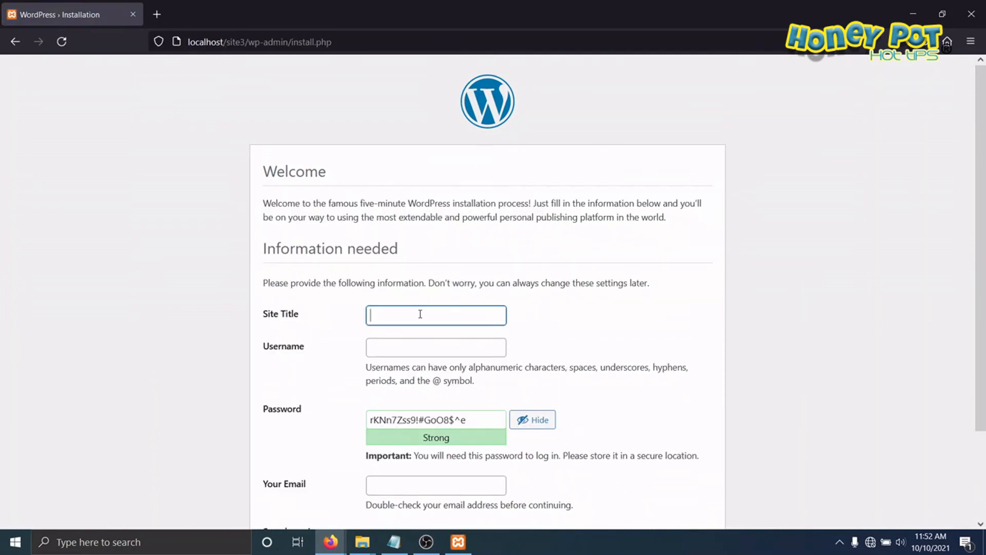
Step: Fill in the site3 WordPress installation form with site title Site3 and username admin
left_click(438, 314)
type("Si")
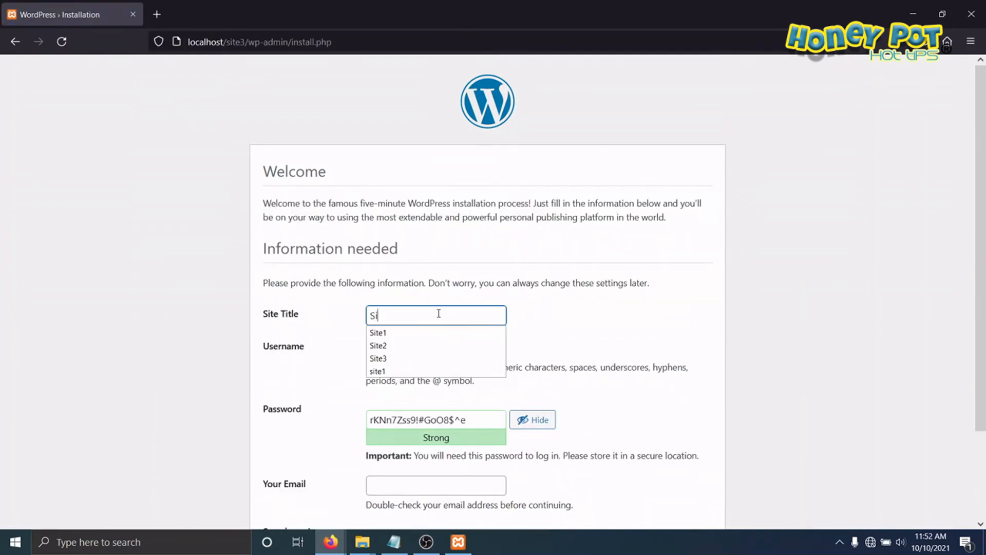
type("te3")
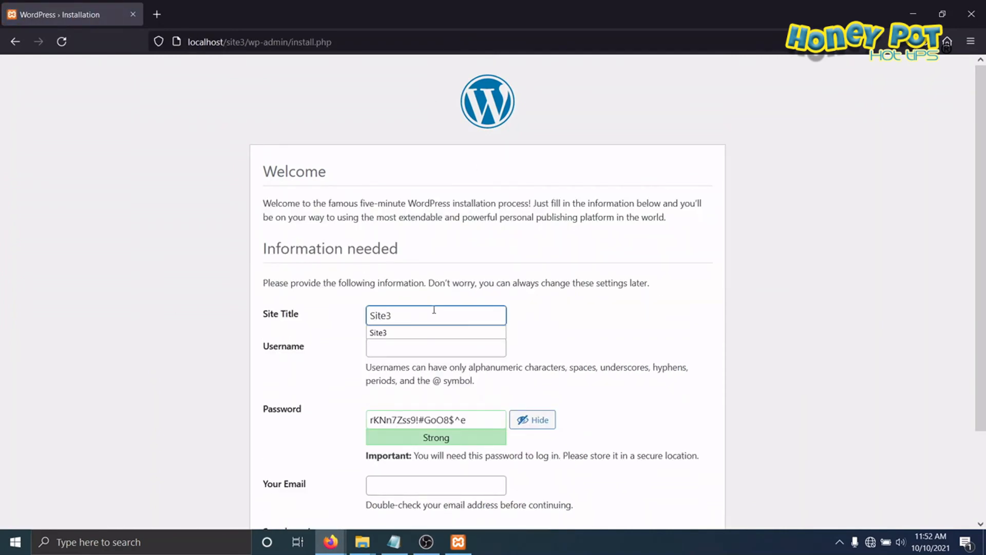
left_click(430, 346)
type("admin")
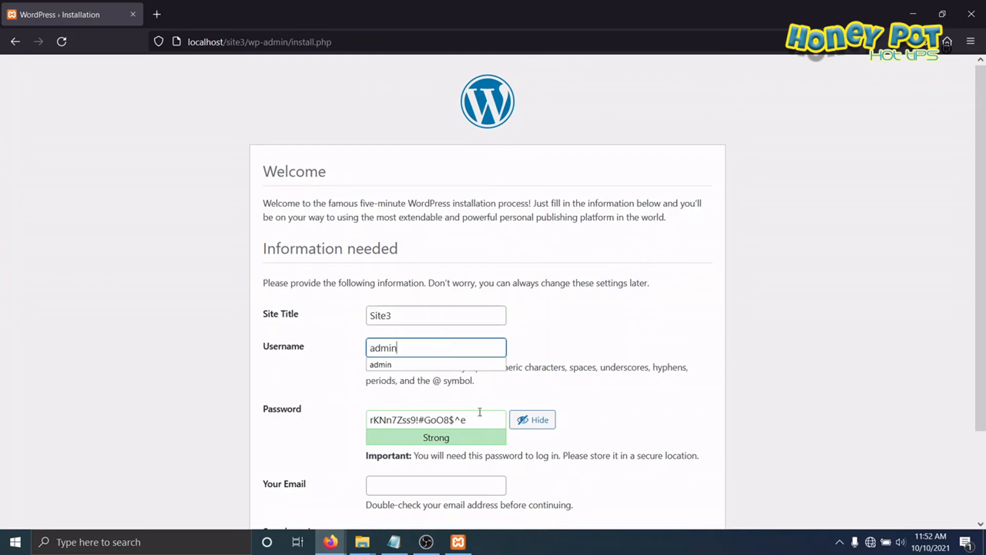
Step: Enter the admin password with weak-password use confirmed, paste the contact e-mail, and install WordPress for site3
left_click(534, 420)
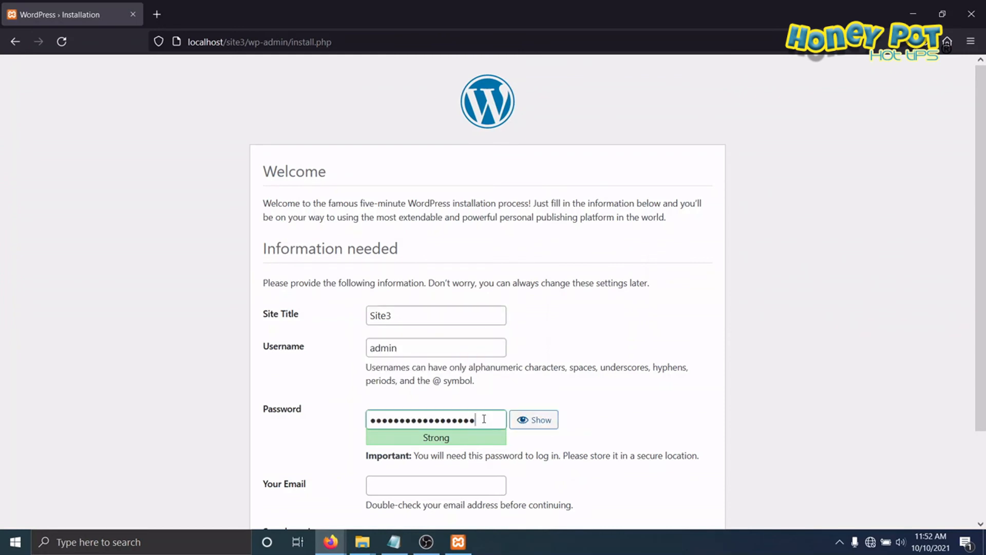
left_click_drag(484, 419, 229, 406)
type("admin")
scroll(367, 353, "down", 3)
left_click(372, 352)
left_click(405, 386)
right_click(405, 387)
left_click(440, 314)
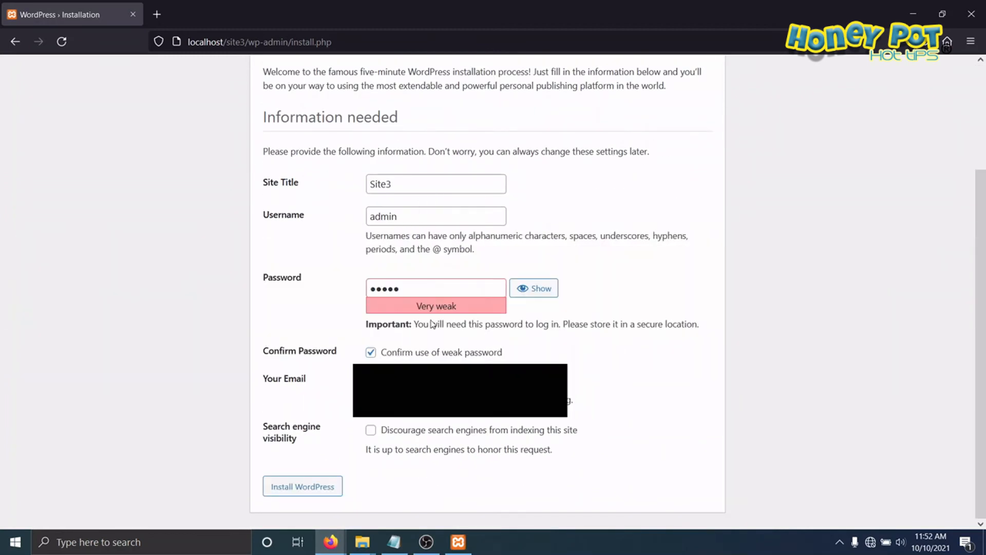
left_click(297, 486)
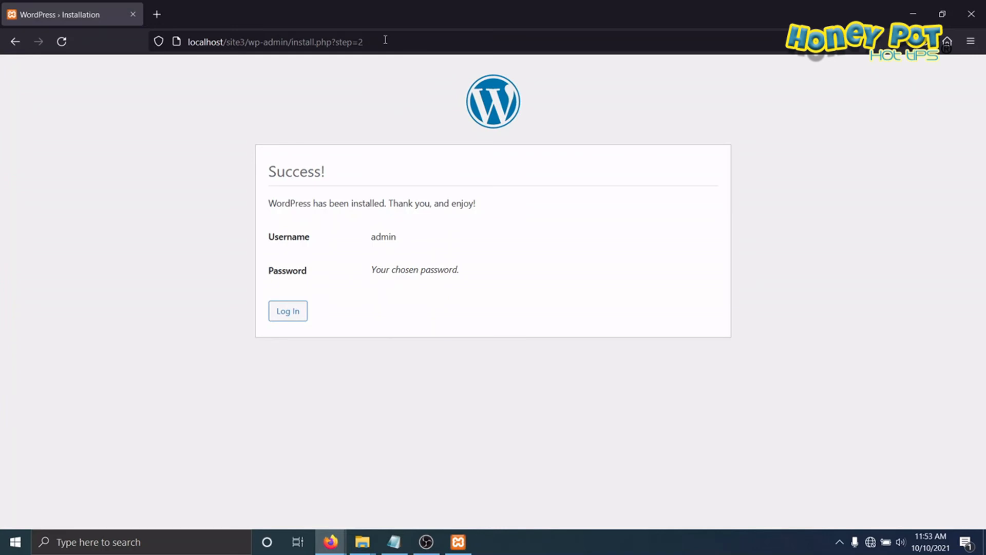
Step: Go to localhost/site1 to view the first site's front page
left_click_drag(385, 39, 240, 41)
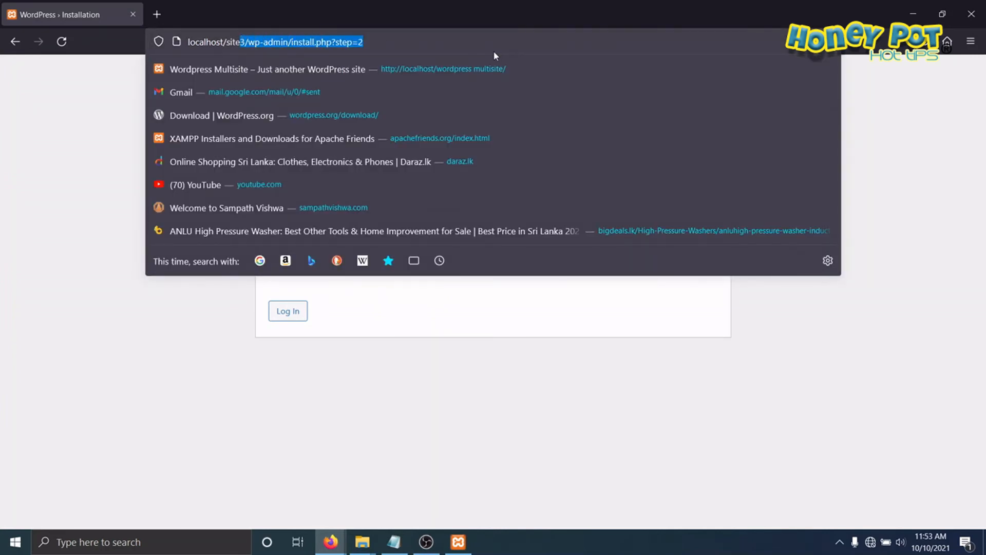
type("1/")
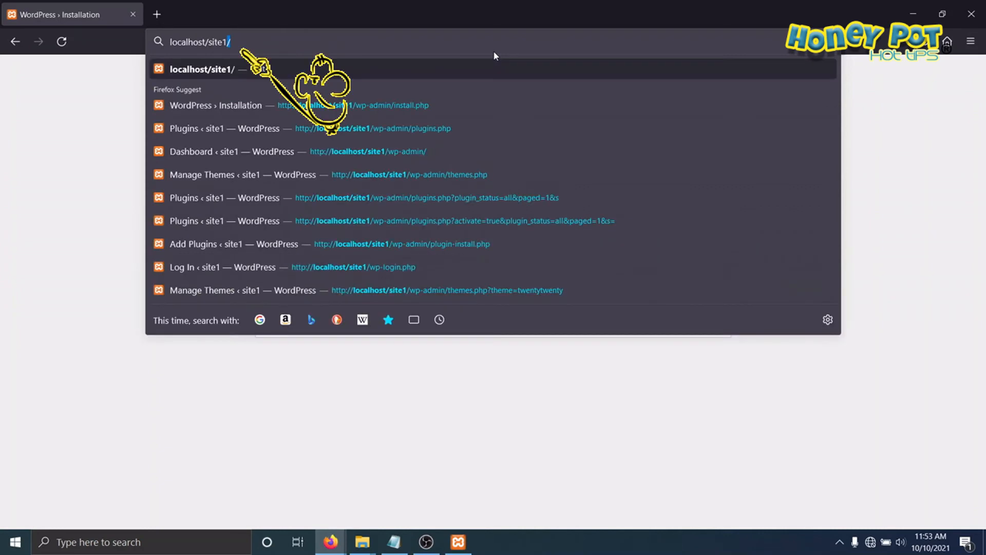
key("Return")
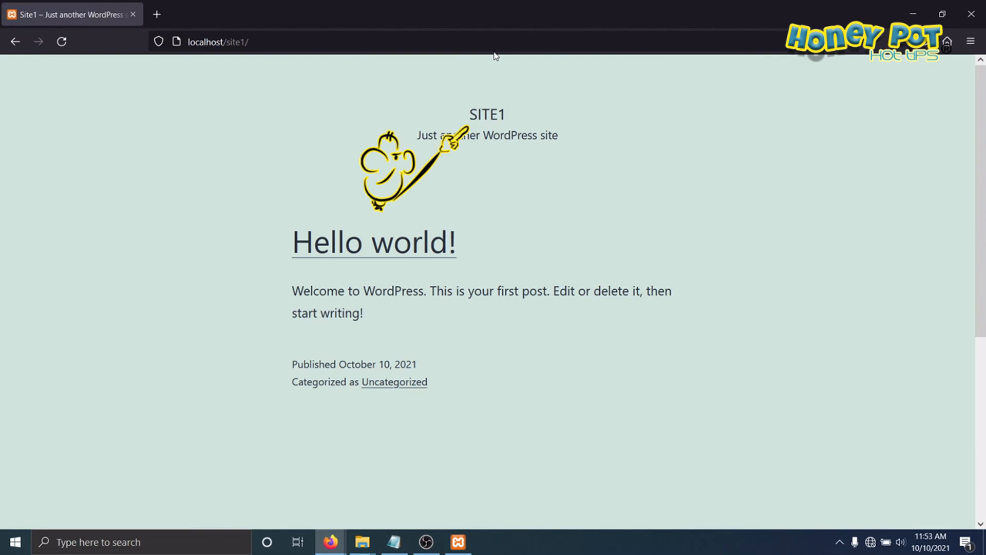
mouse_move(451, 97)
left_mouse_down()
mouse_move(510, 95)
mouse_move(437, 114)
left_mouse_up()
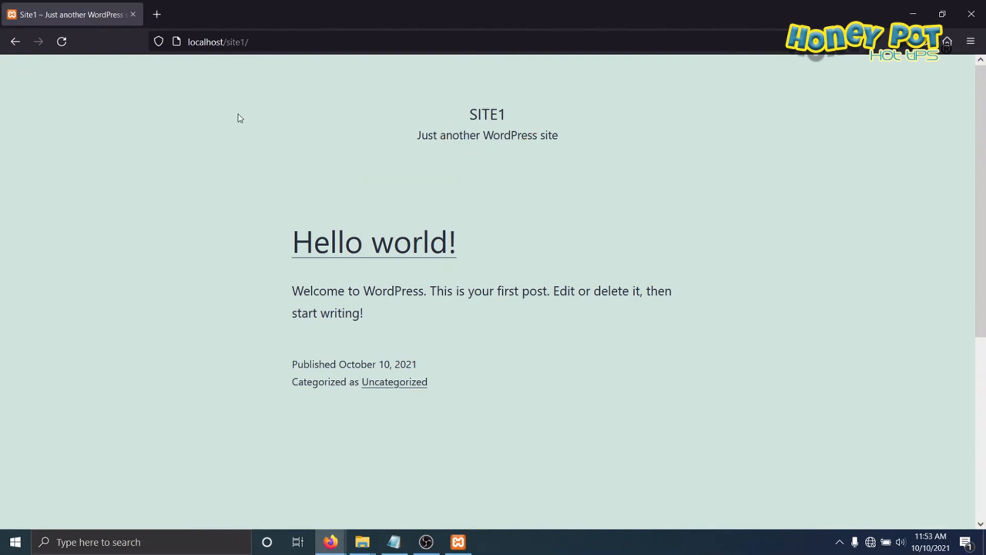
Step: Go to localhost/site1/wp-admin to reach the first site's login page
left_click(276, 39)
left_click(276, 39)
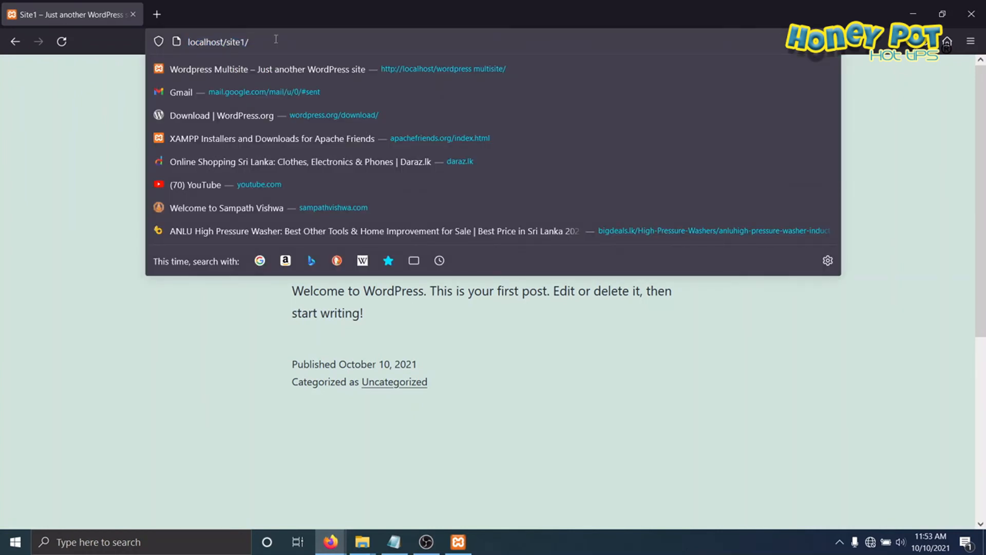
type("wp-adm")
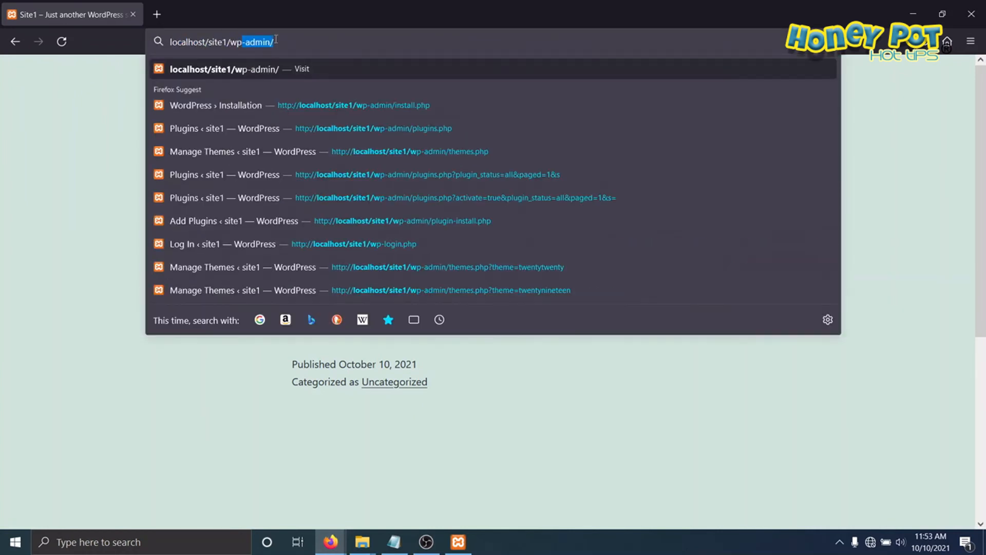
type("in/")
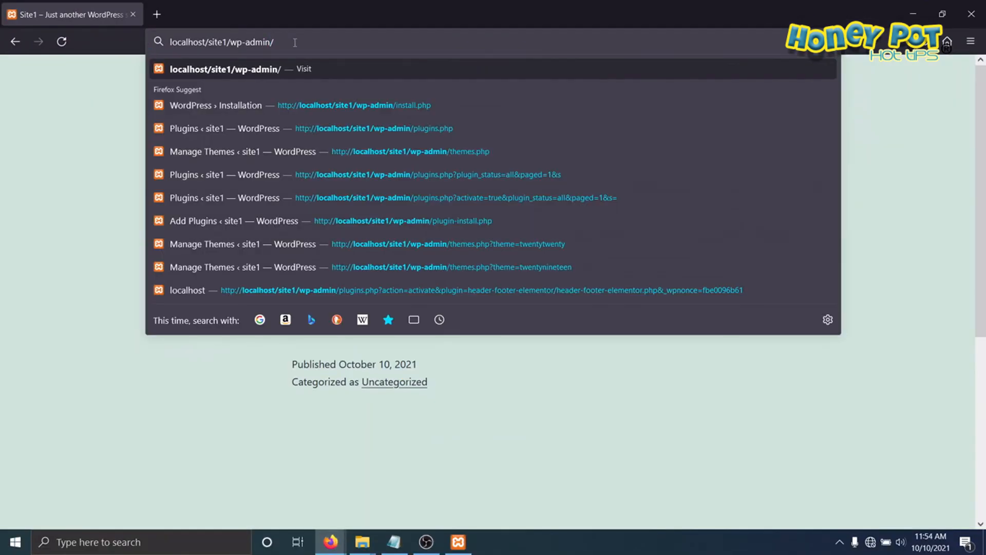
key("Return")
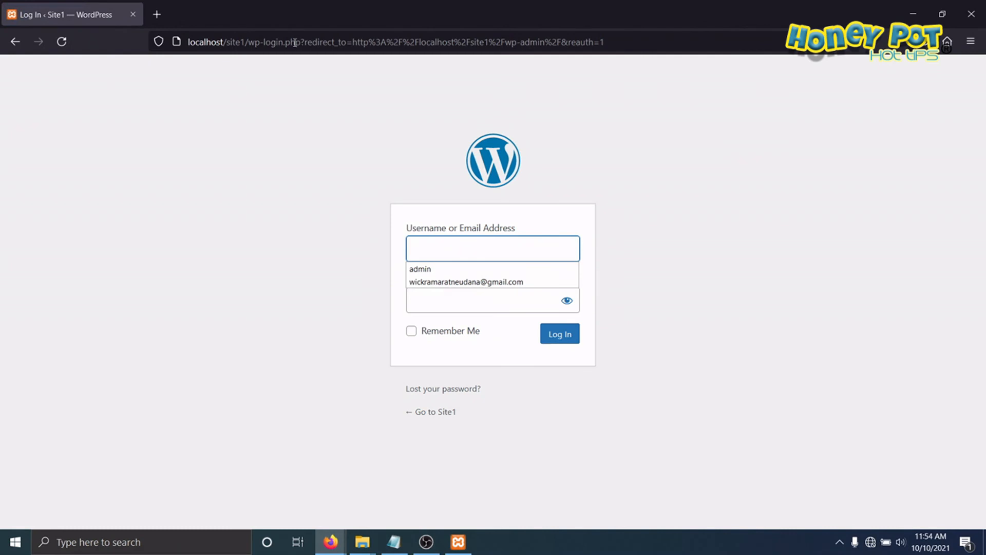
Step: Log in to Site1 with username admin and the account password
type("admi")
key("BackSpace")
key("BackSpace")
key("BackSpace")
key("BackSpace")
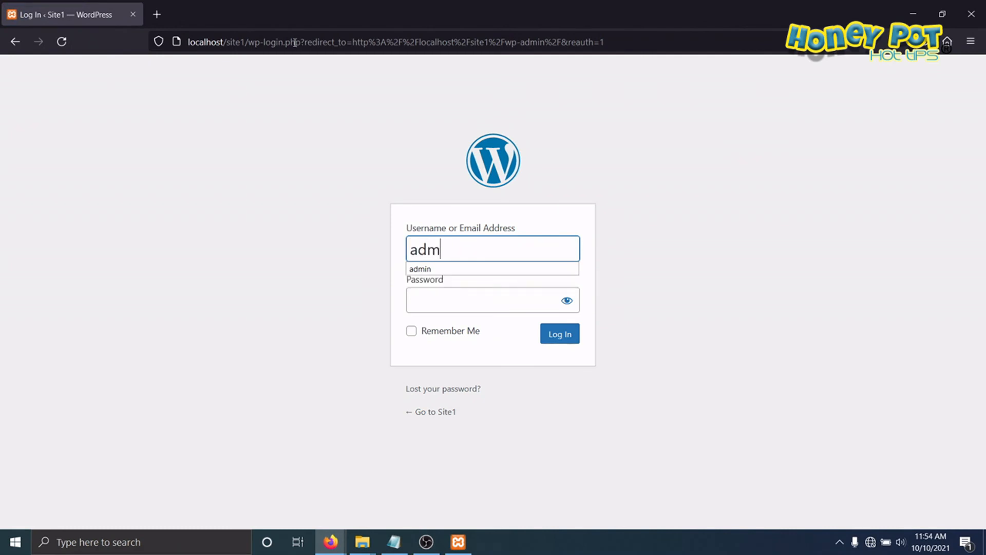
type("admin")
left_click(455, 299)
type("123")
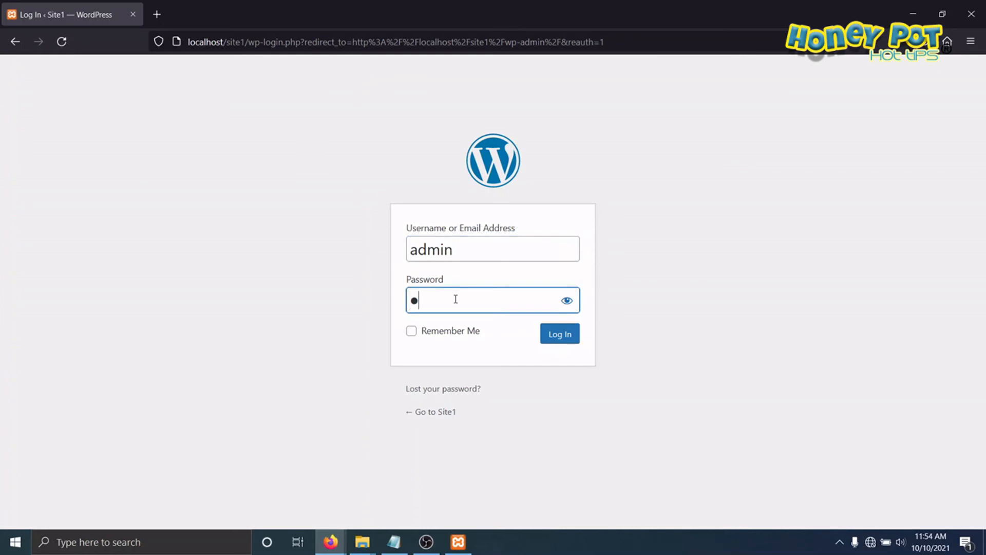
type("45")
key("Return")
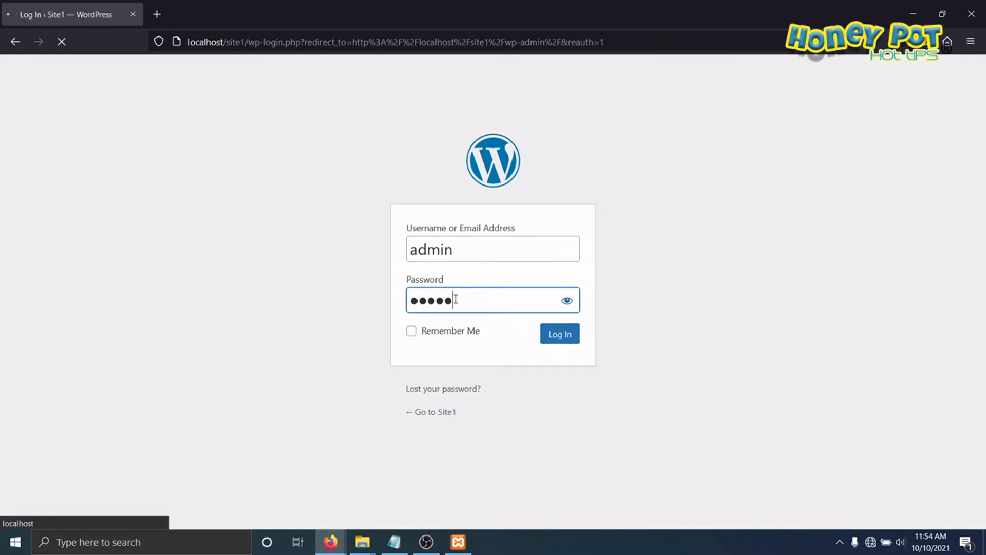
Step: Look over the Site1 dashboard and open the page for managing its installed themes
scroll(396, 244, "down", 3)
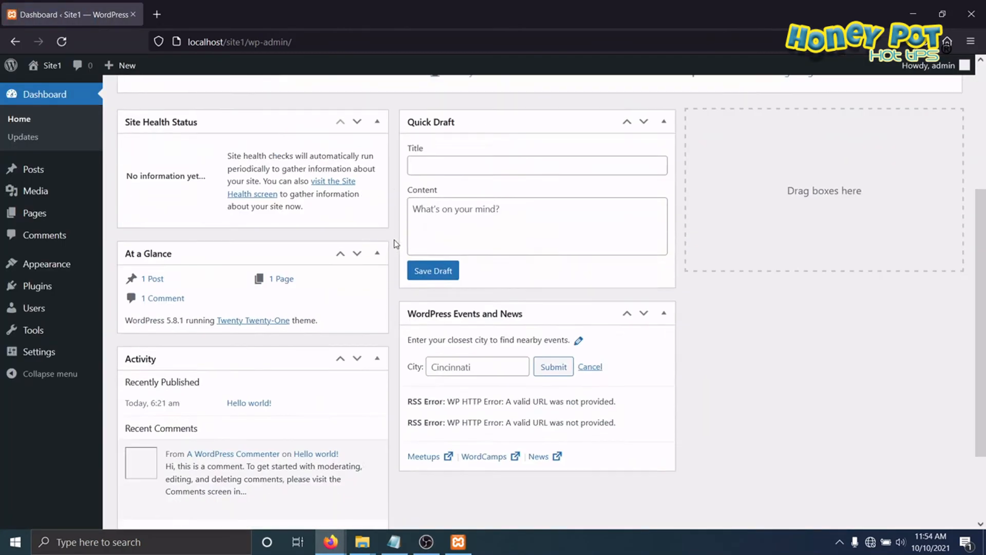
scroll(396, 244, "down", 2)
scroll(393, 241, "up", 5)
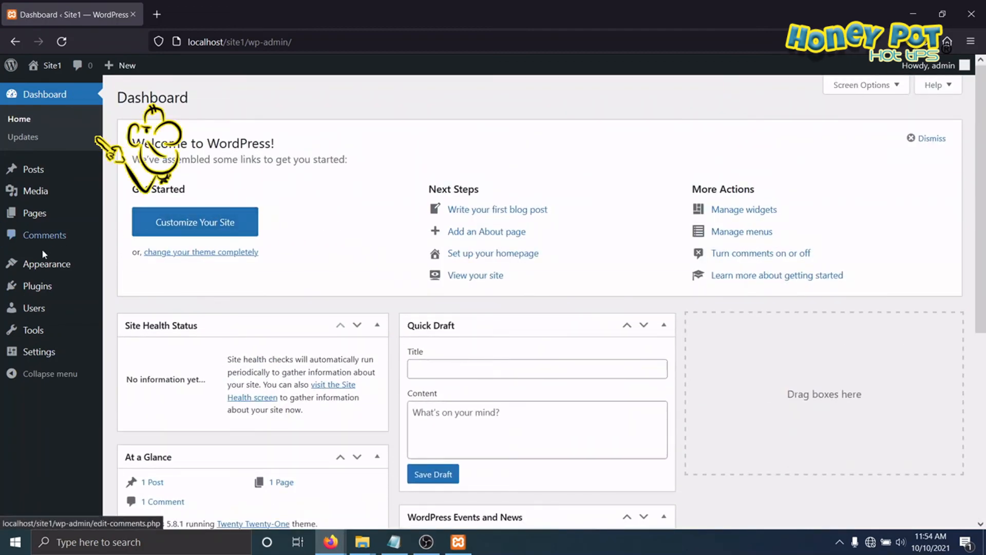
mouse_move(46, 268)
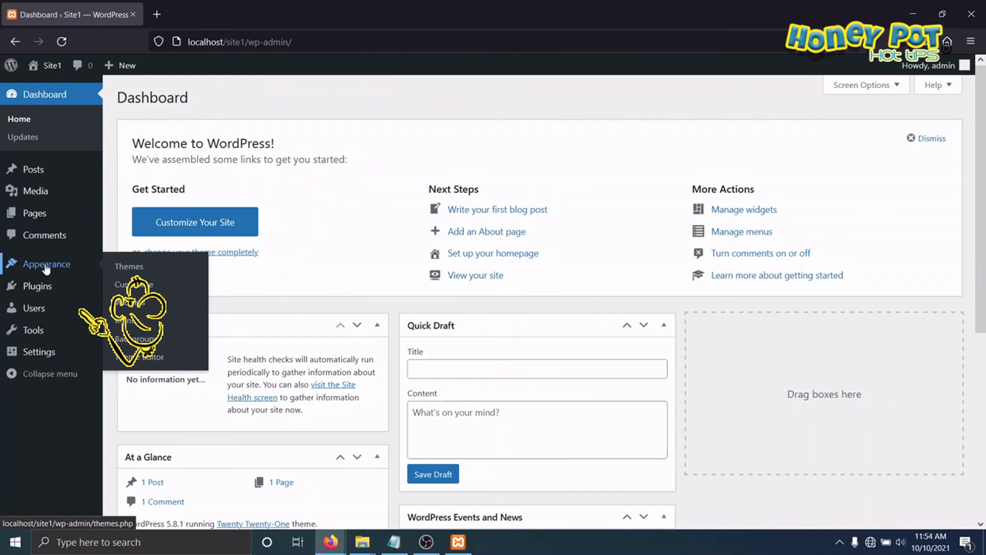
left_click(129, 267)
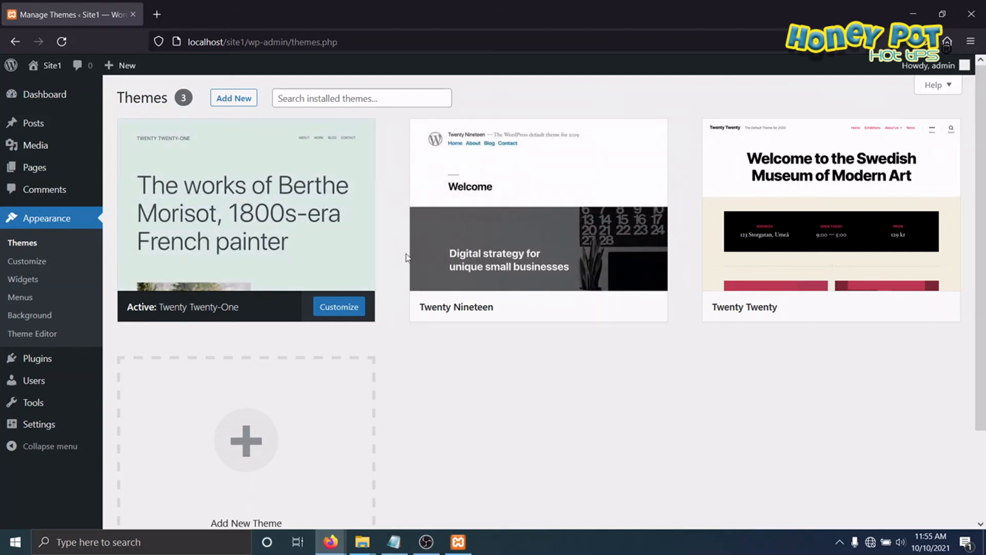
Step: Delete the Twenty Nineteen theme from Site1
left_click(491, 261)
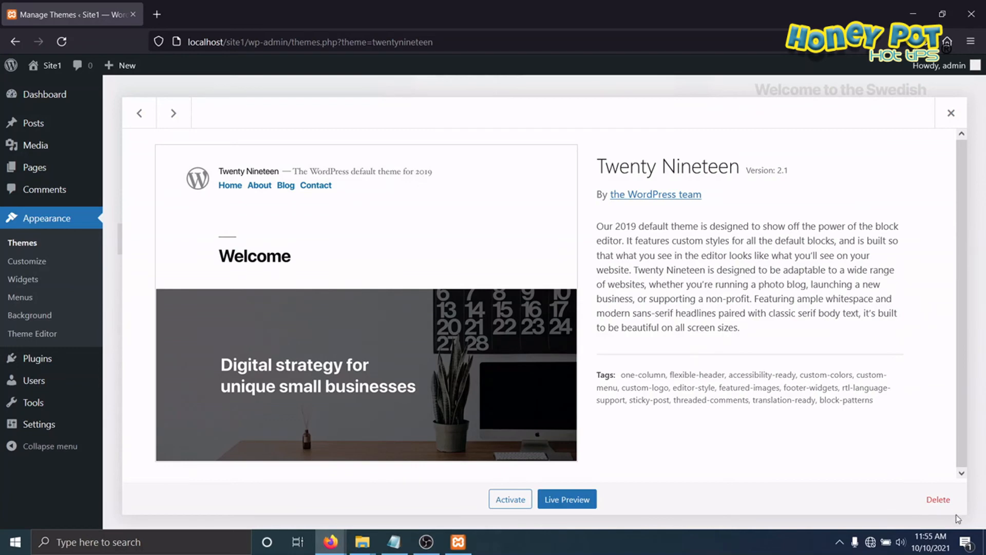
left_click(938, 499)
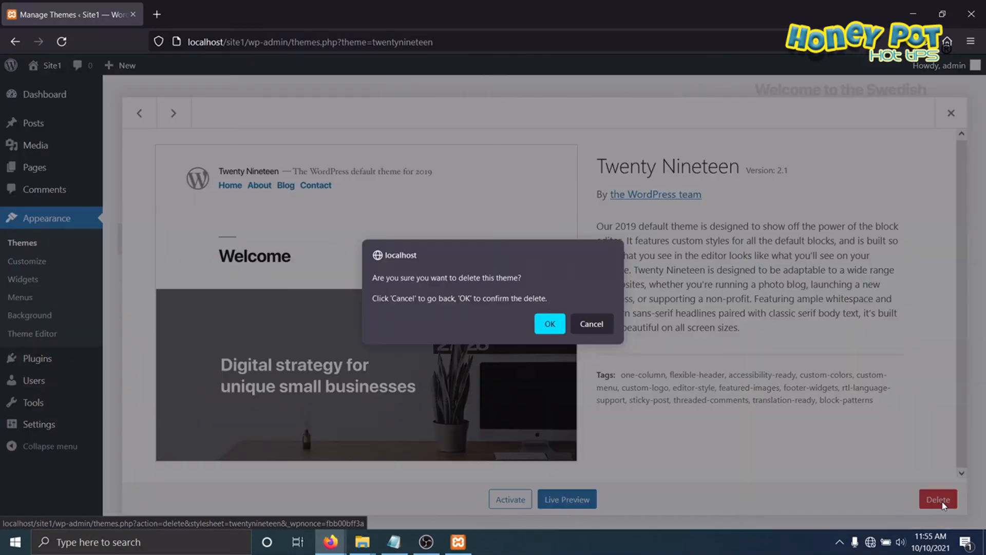
left_click(549, 324)
Step: Delete the Twenty Twenty theme from Site1
left_click(558, 246)
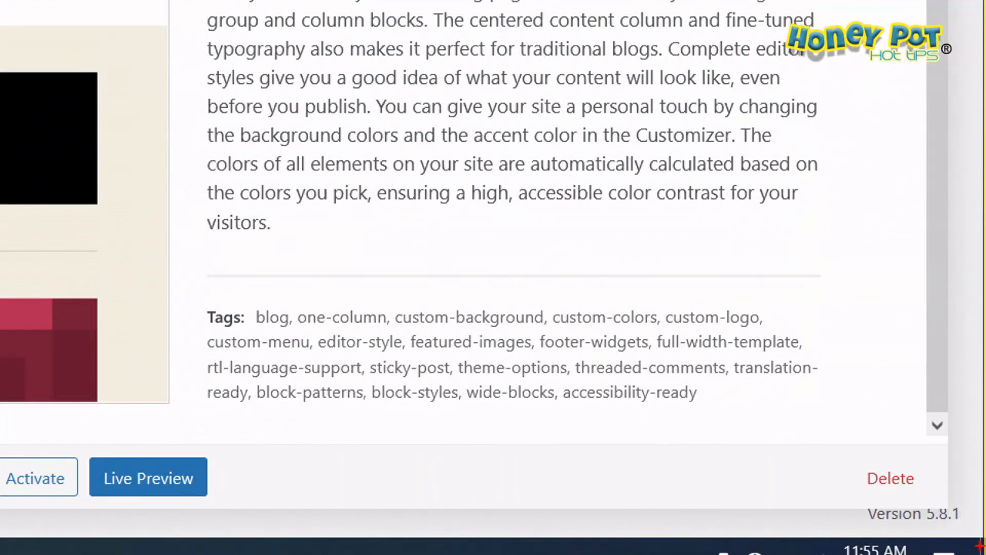
mouse_move(861, 497)
left_mouse_down()
mouse_move(984, 502)
mouse_move(906, 461)
mouse_move(833, 480)
left_mouse_up()
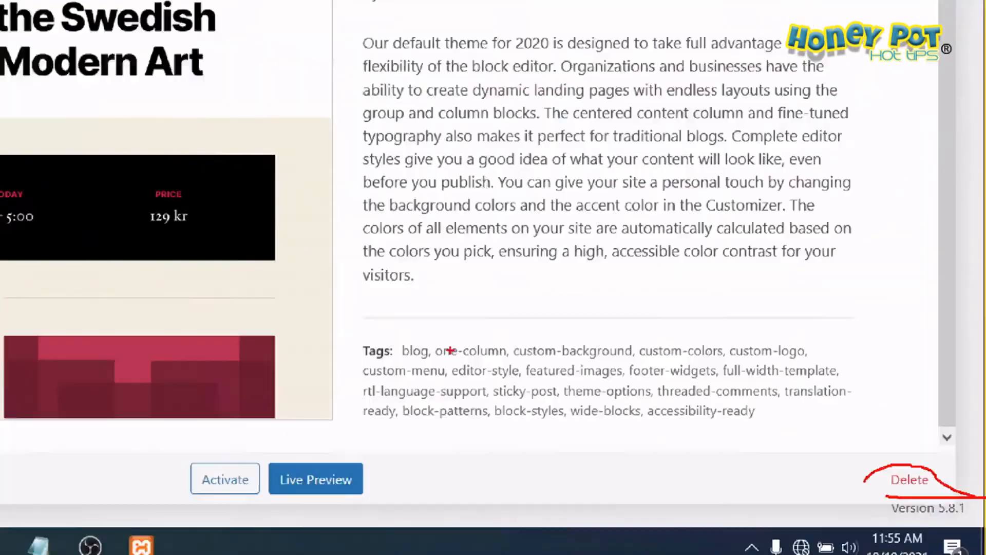
left_click(890, 478)
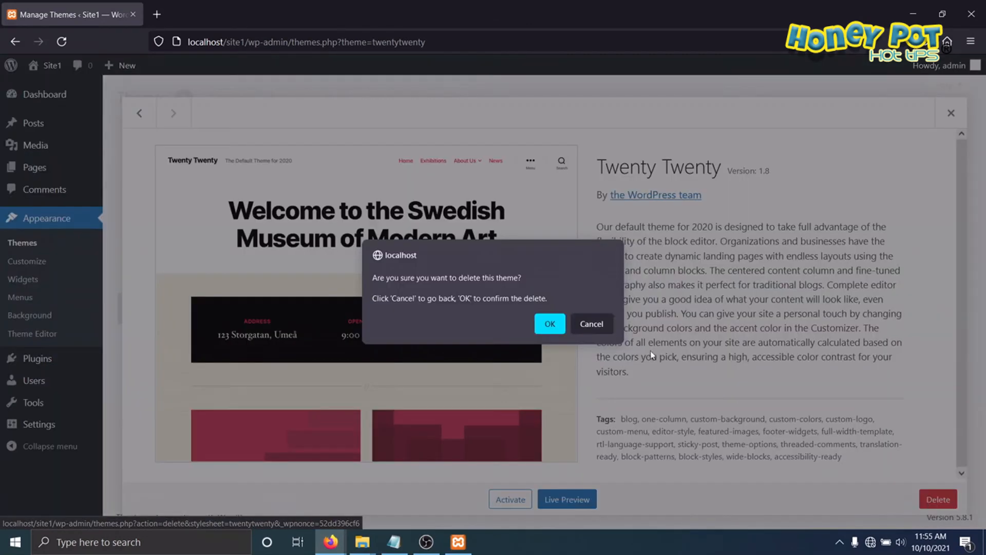
left_click(548, 327)
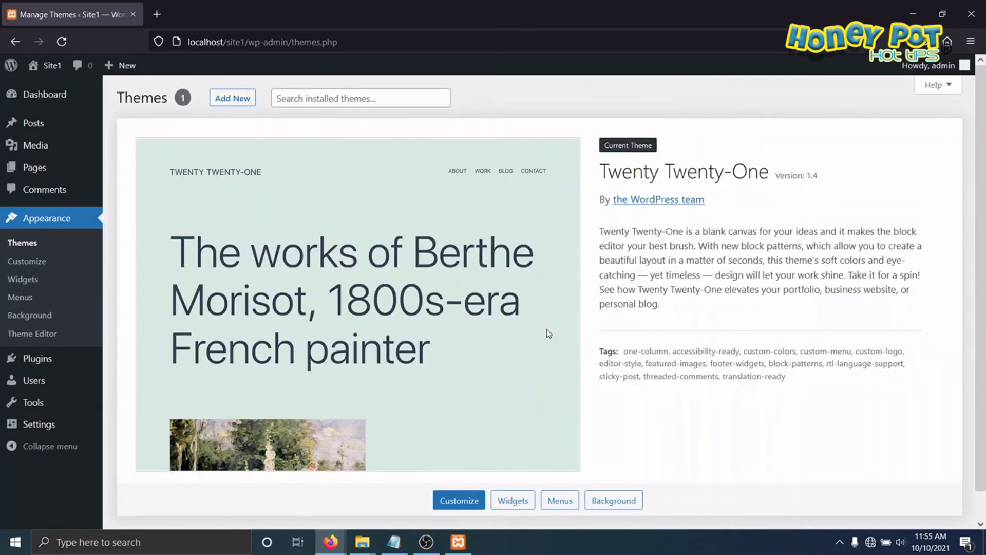
Step: Start adding a new theme to Site1 and show the form for uploading a .zip theme
left_click(225, 101)
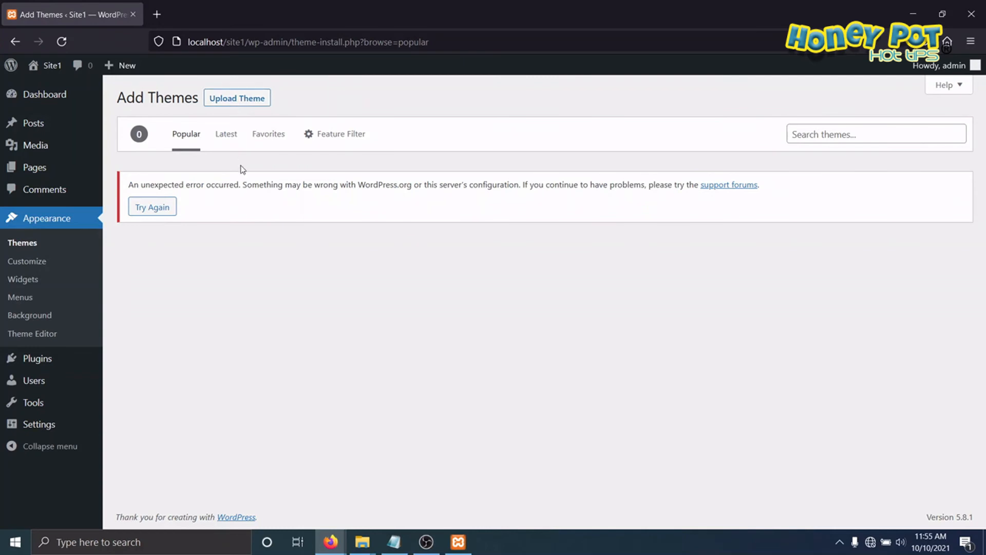
key("ctrl+1")
left_click(262, 89)
left_click_drag(216, 81, 350, 81)
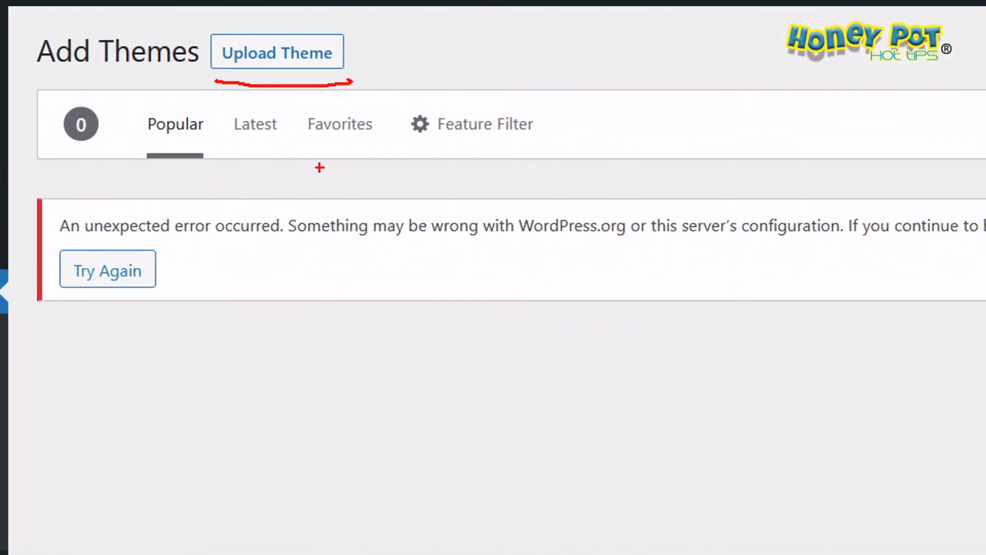
key("Escape")
left_click(231, 100)
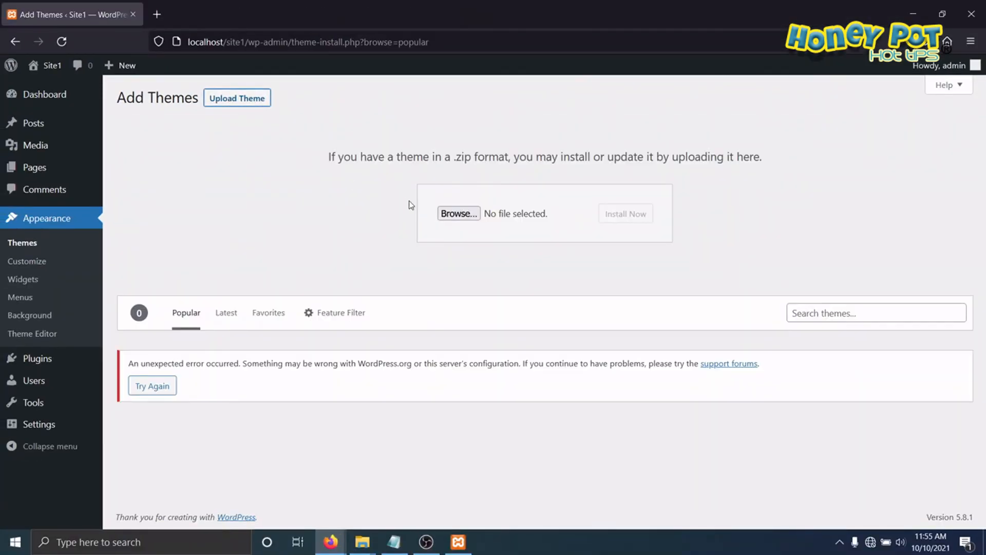
Step: Install the theme from the file astra.3.7.3.zip and activate it on Site1
left_click(452, 214)
left_click(329, 218)
left_click(564, 410)
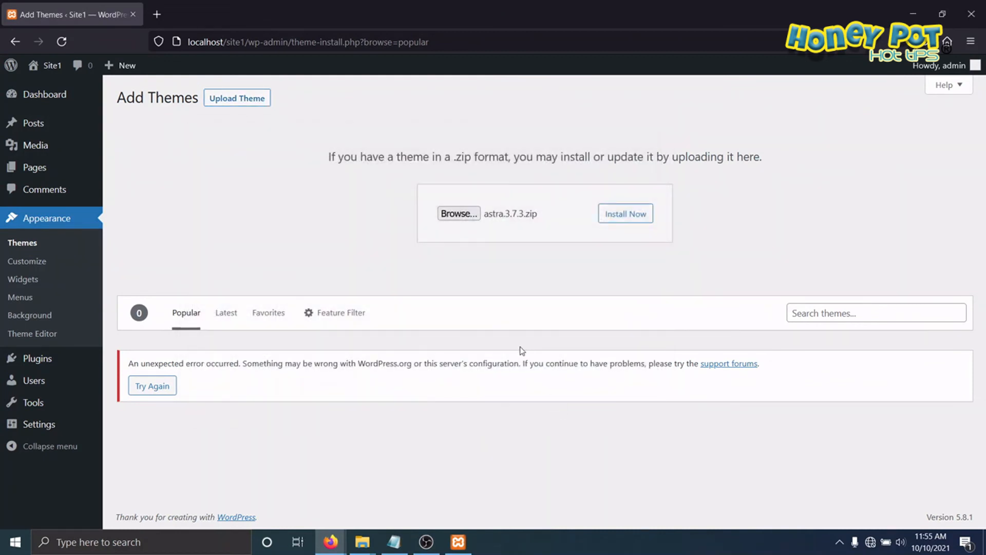
left_click(614, 219)
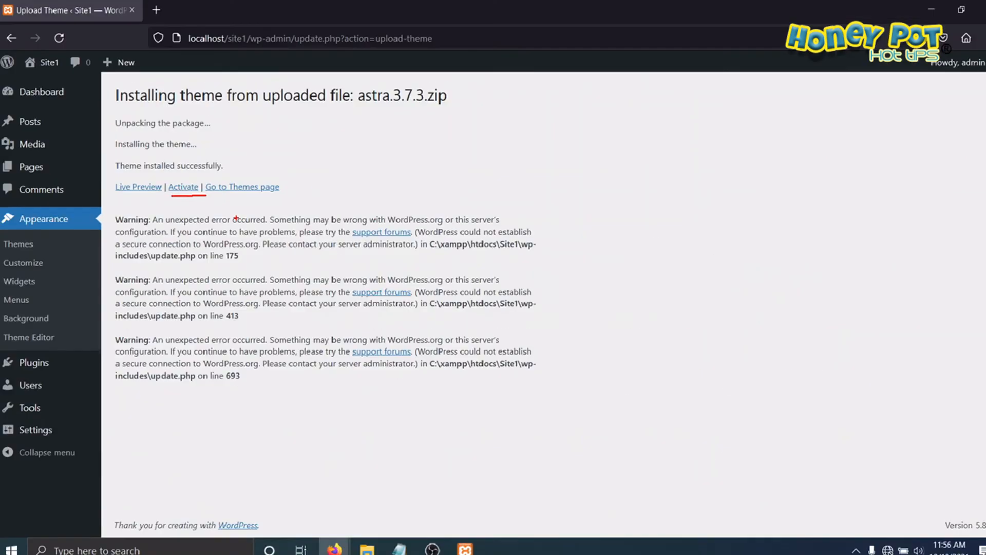
left_click(183, 187)
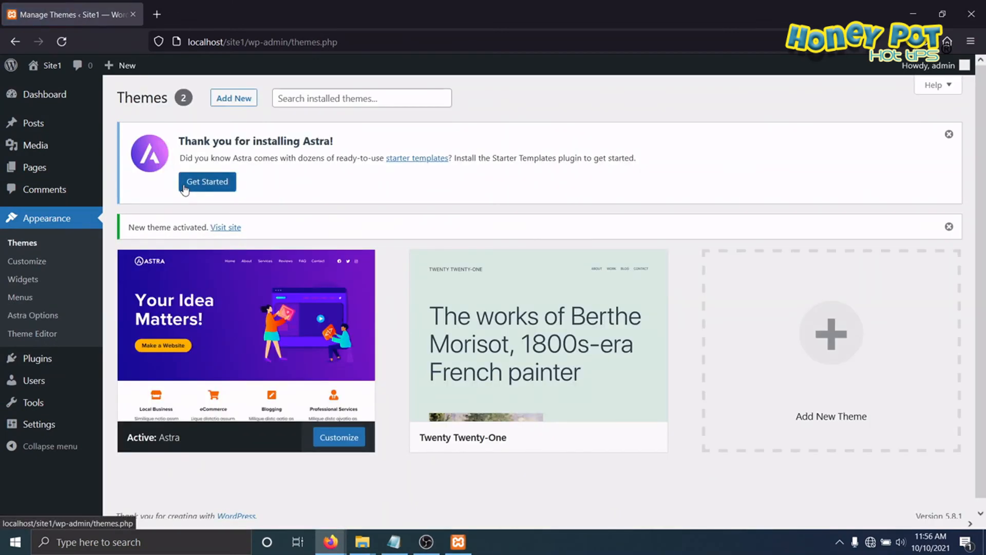
Step: Delete the Twenty Twenty-One theme from Site1
left_click(587, 369)
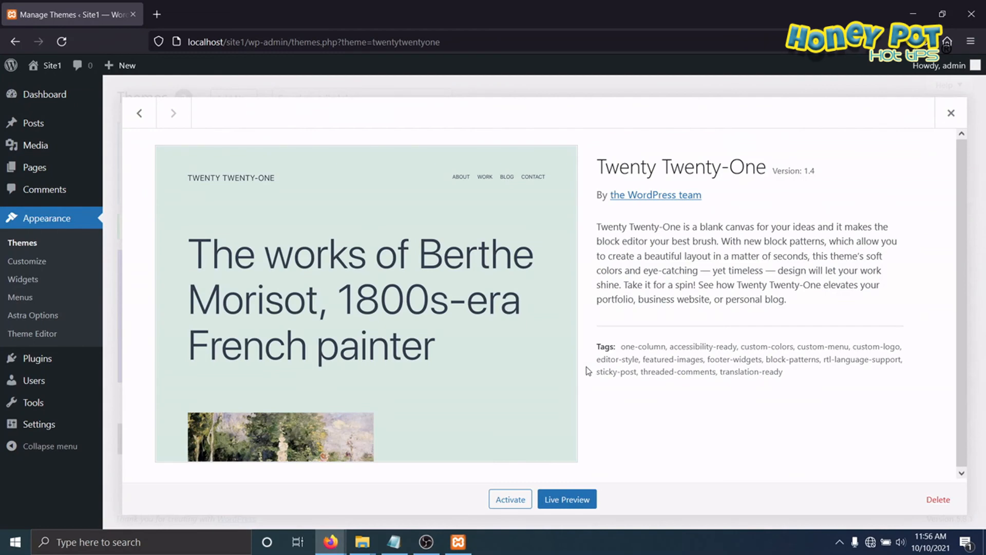
left_click(938, 499)
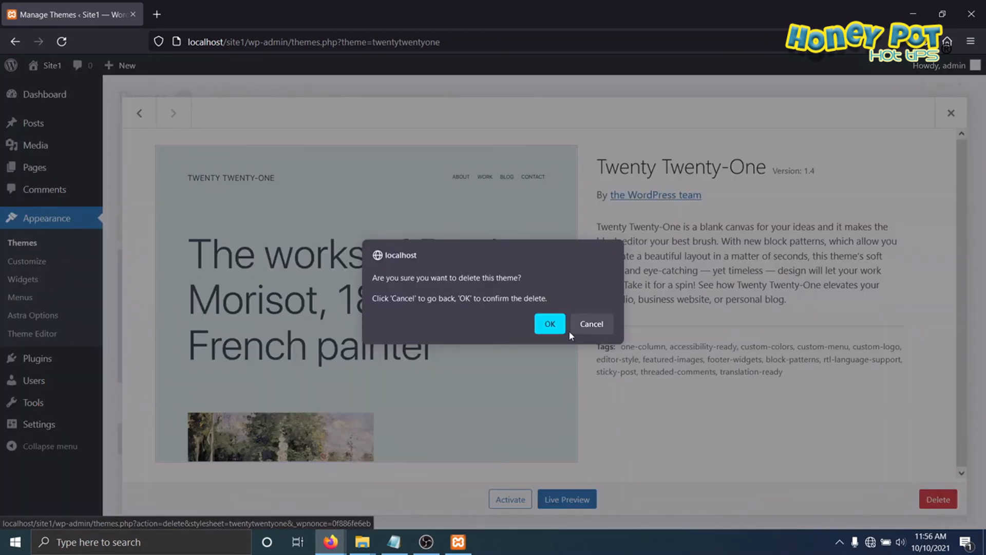
left_click(553, 329)
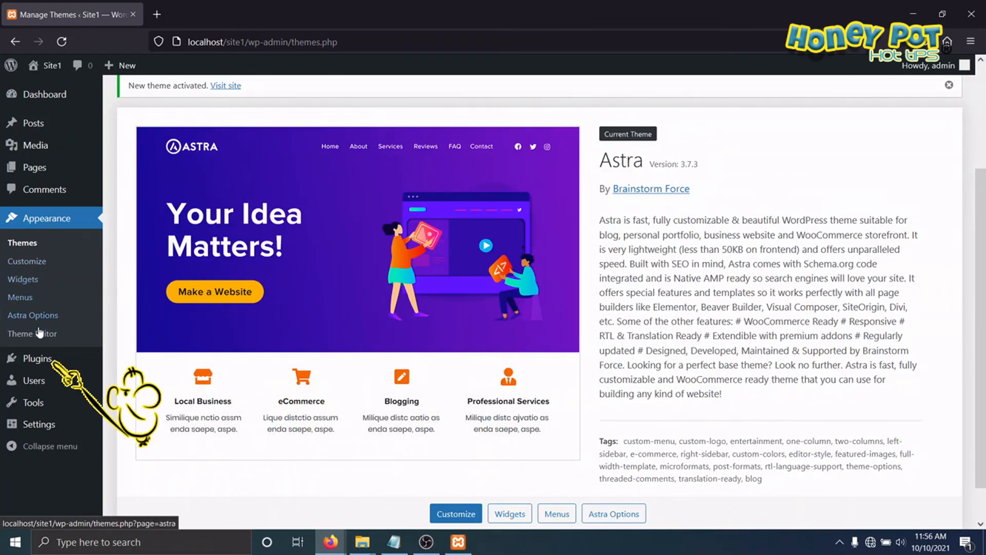
Step: Bulk-delete the Akismet Anti-Spam and Hello Dolly plugins from Site1
left_click(40, 363)
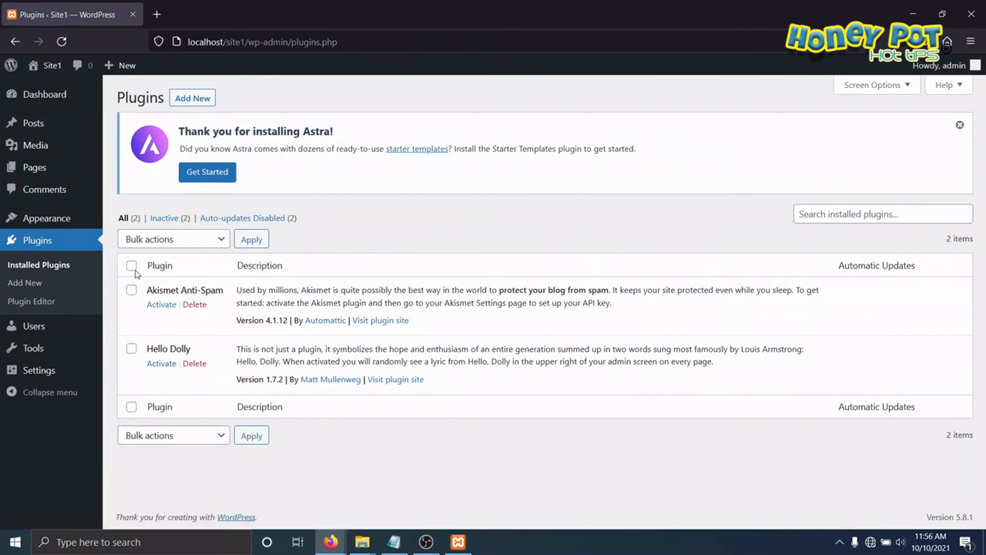
left_click(132, 265)
left_click(222, 243)
left_click(141, 333)
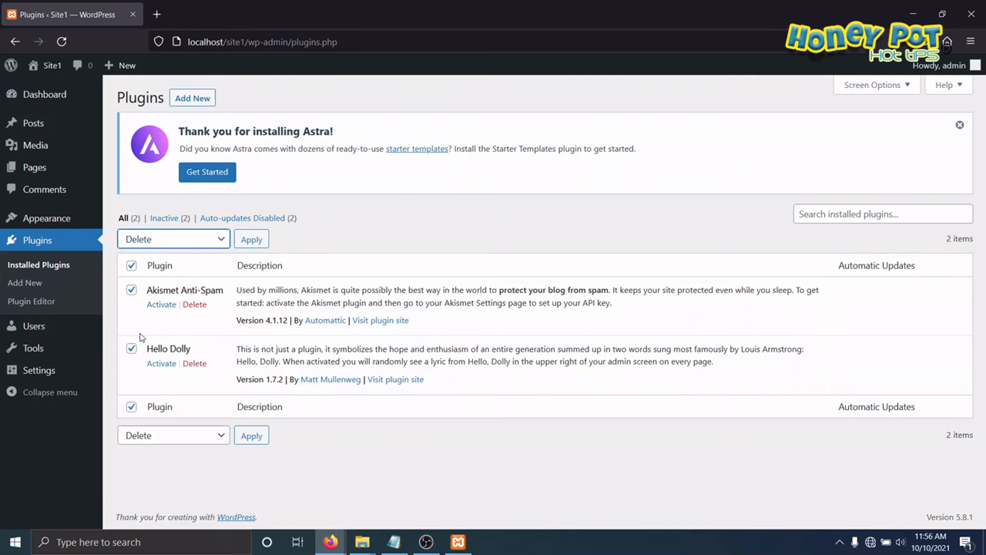
left_click(252, 239)
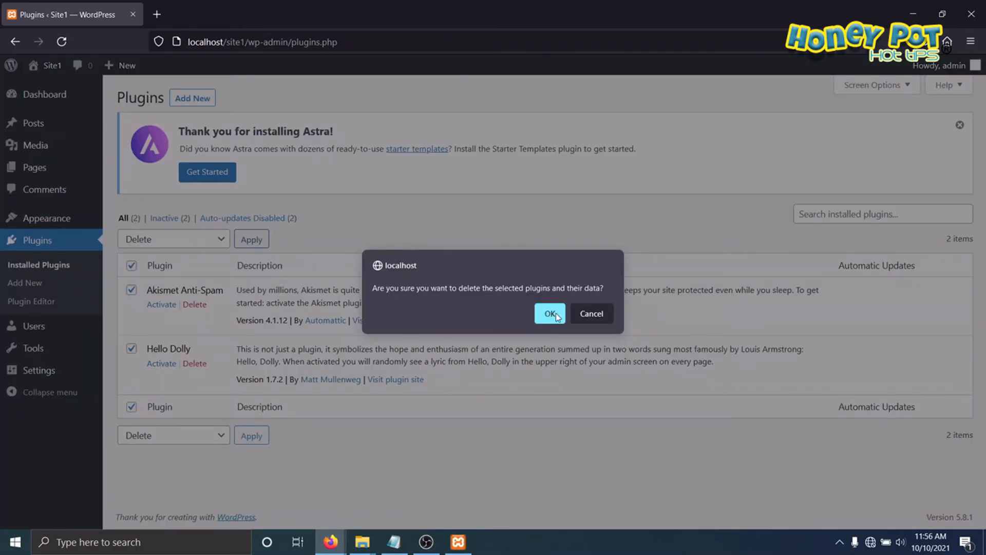
key("Return")
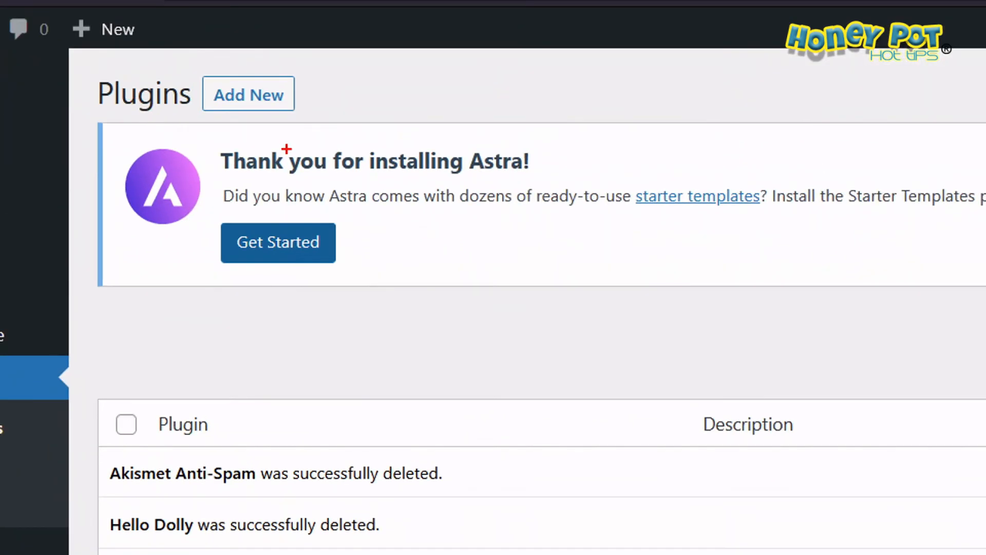
Step: Add a plugin to Site1 by uploading elementor.3.4.4.zip, install it and activate it
left_click_drag(218, 115, 318, 113)
key("Escape")
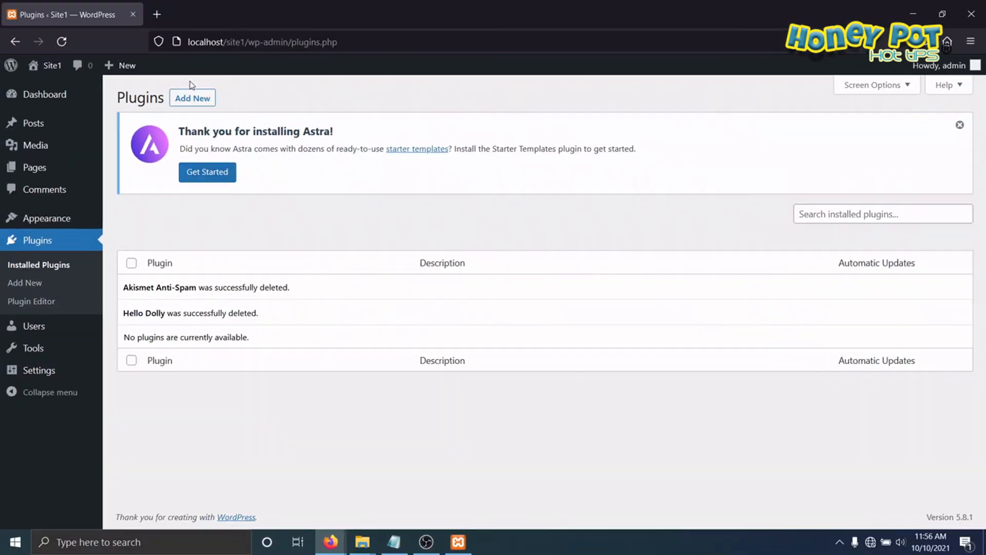
left_click(191, 100)
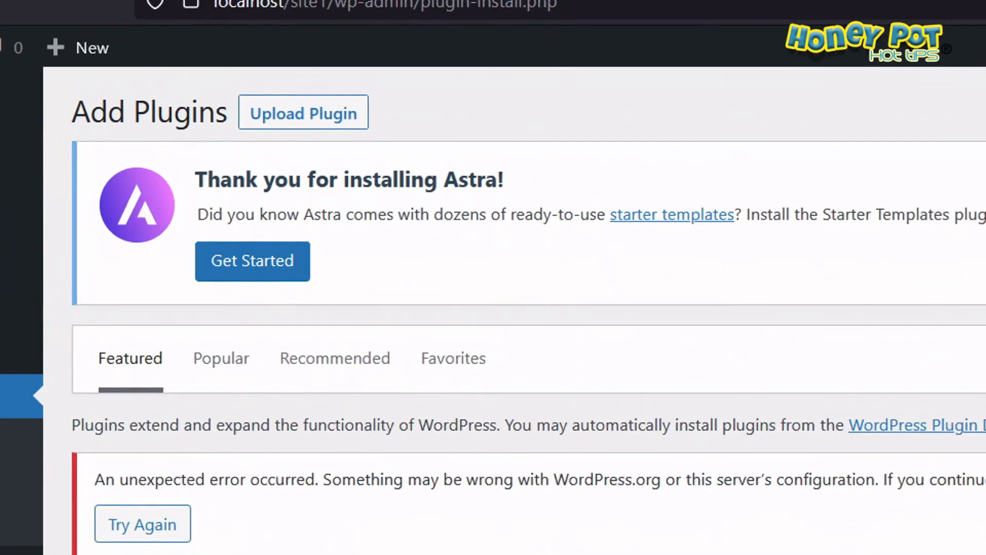
left_click_drag(241, 139, 386, 139)
key("Escape")
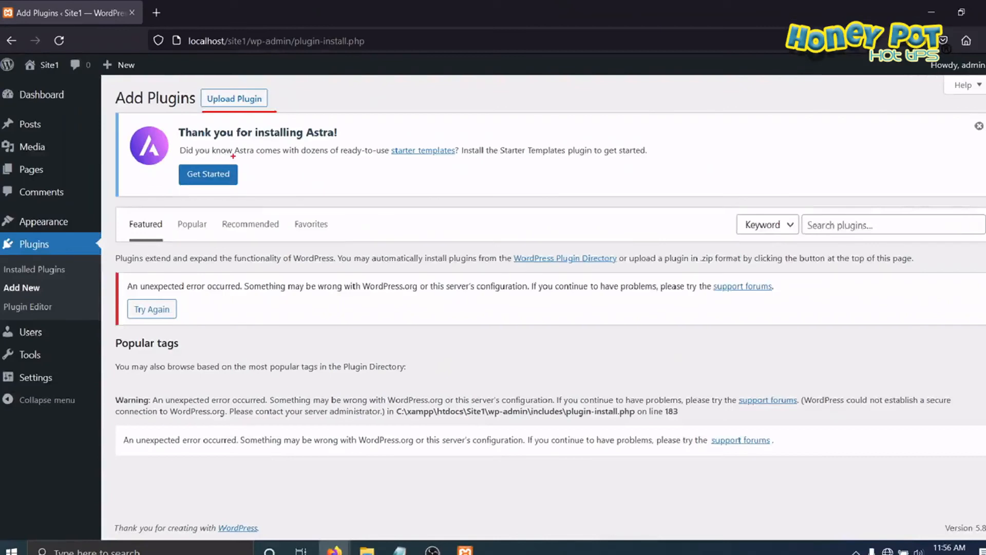
left_click(228, 97)
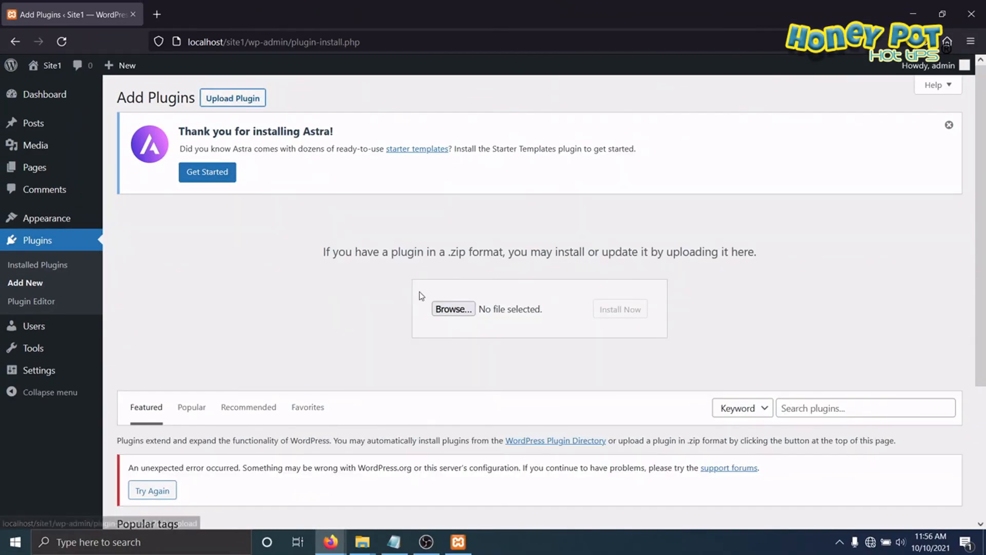
left_click(444, 306)
left_click(328, 230)
left_click(564, 410)
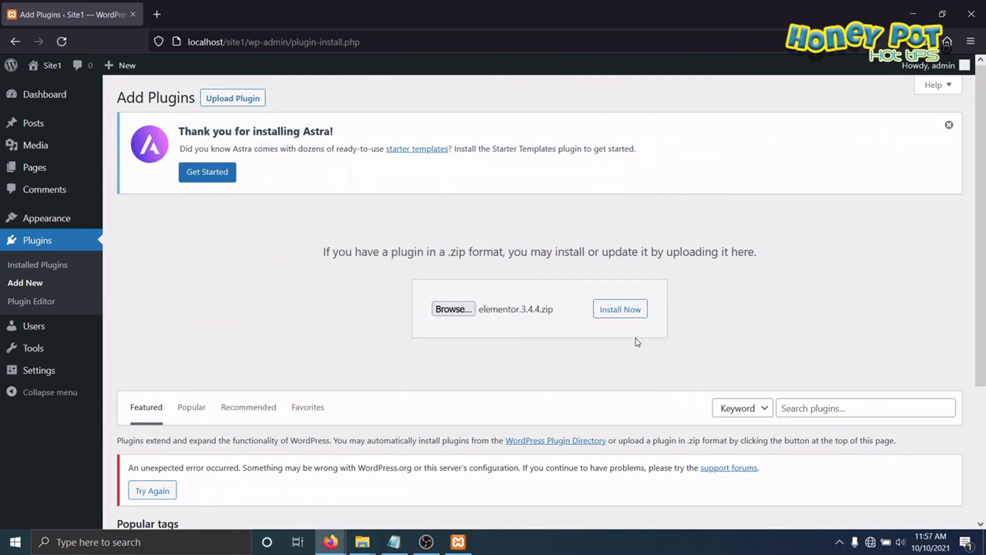
left_click(621, 310)
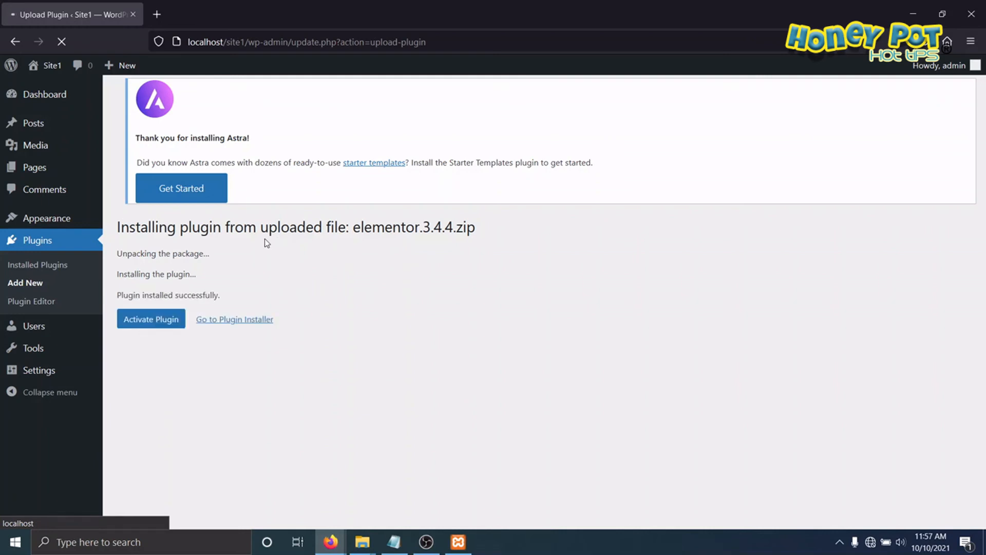
left_click(151, 291)
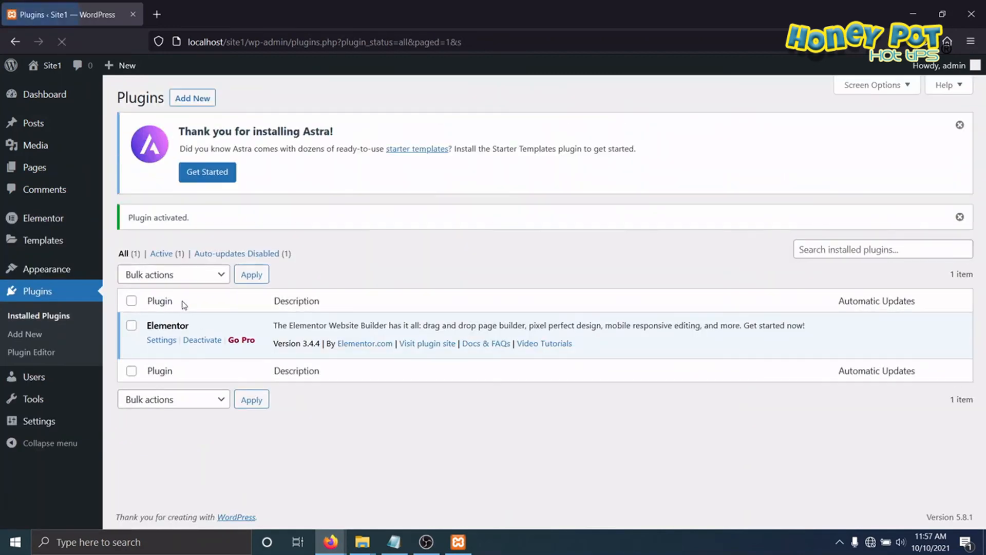
Step: Upload header-footer-elementor.1.6.4.zip as another plugin on Site1, install it and activate it
left_click(193, 98)
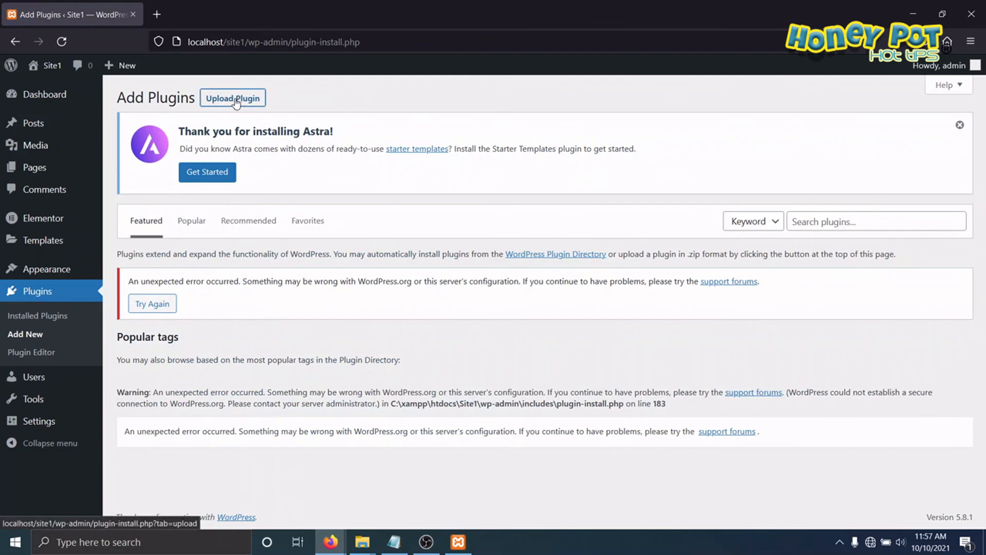
left_click(242, 97)
left_click(453, 309)
left_click(329, 259)
left_click(563, 410)
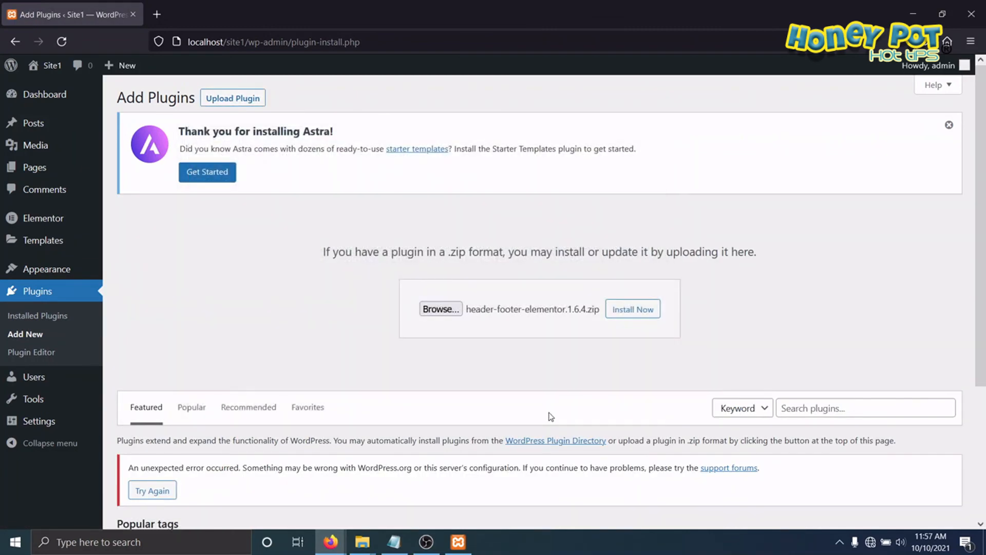
left_click(647, 312)
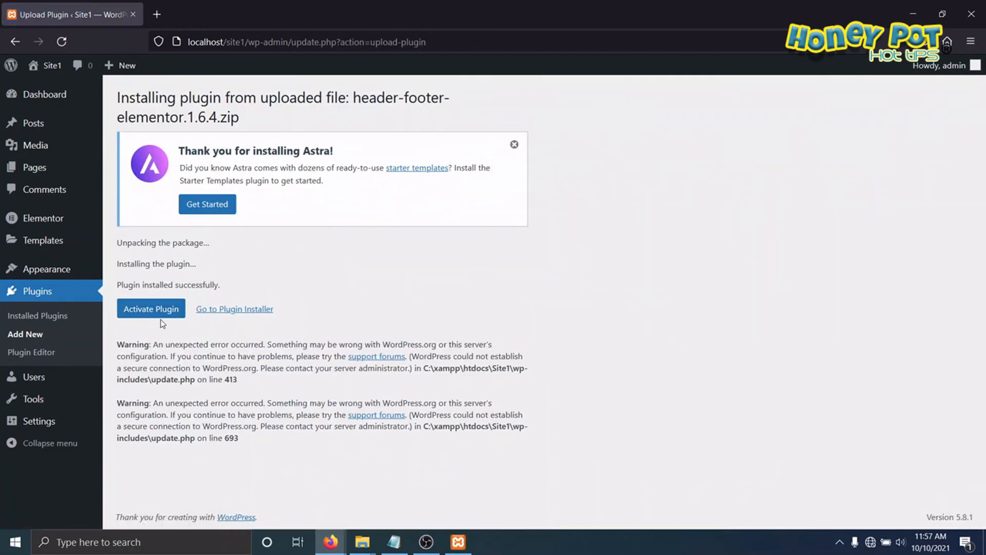
left_click(163, 314)
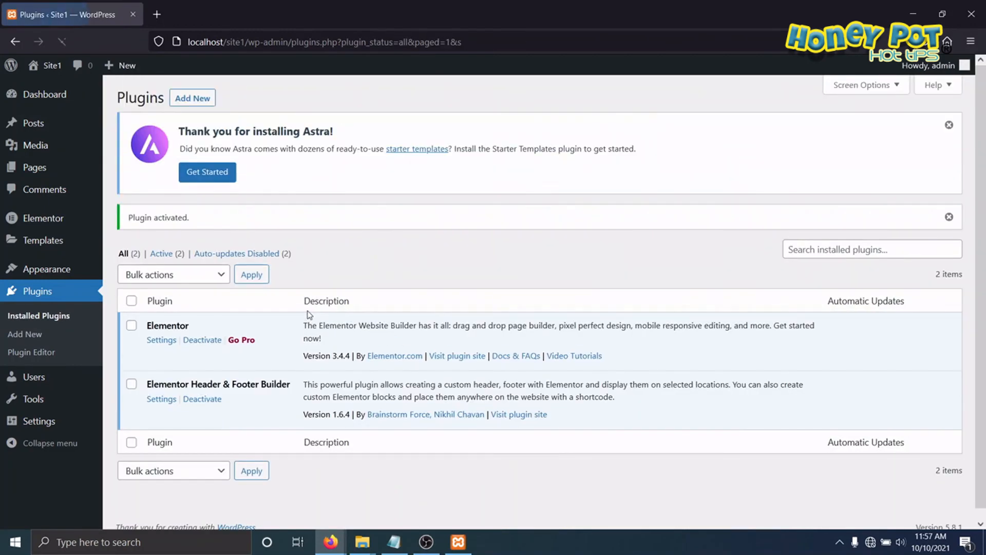
Step: Look over Site1's installed plugins and open the site's front page at localhost/site1
scroll(235, 368, "down", 1)
scroll(235, 368, "up", 1)
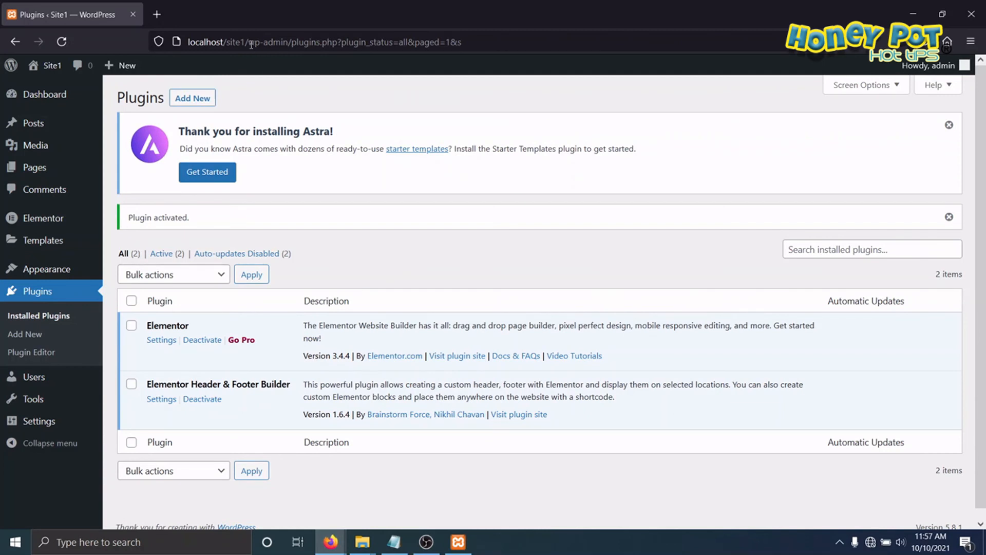
left_click_drag(246, 40, 459, 42)
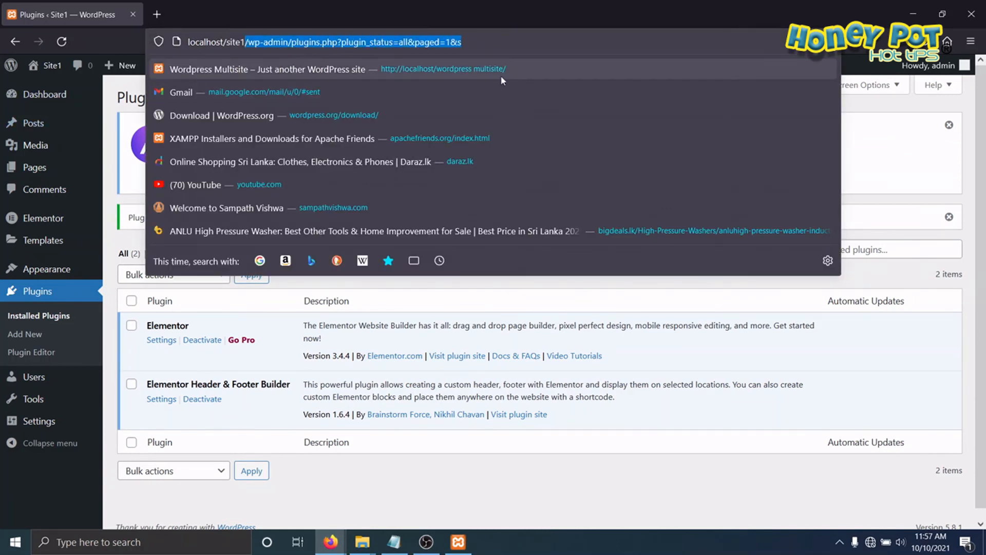
key("BackSpace")
key("Return")
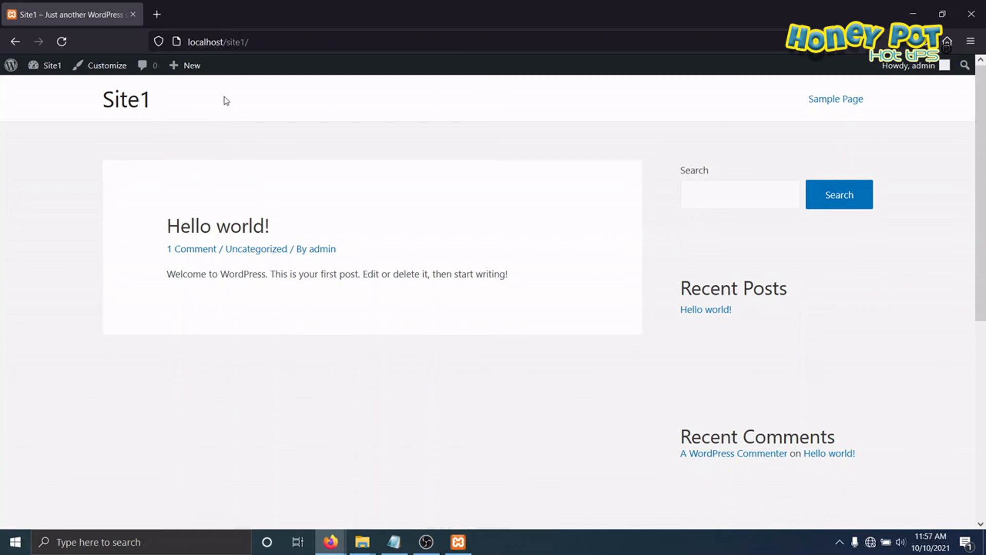
Step: Open the front page of Site2 at localhost/site2/ to compare its theme with Site1
left_click(276, 41)
key("BackSpace")
key("BackSpace")
type("2/")
key("Return")
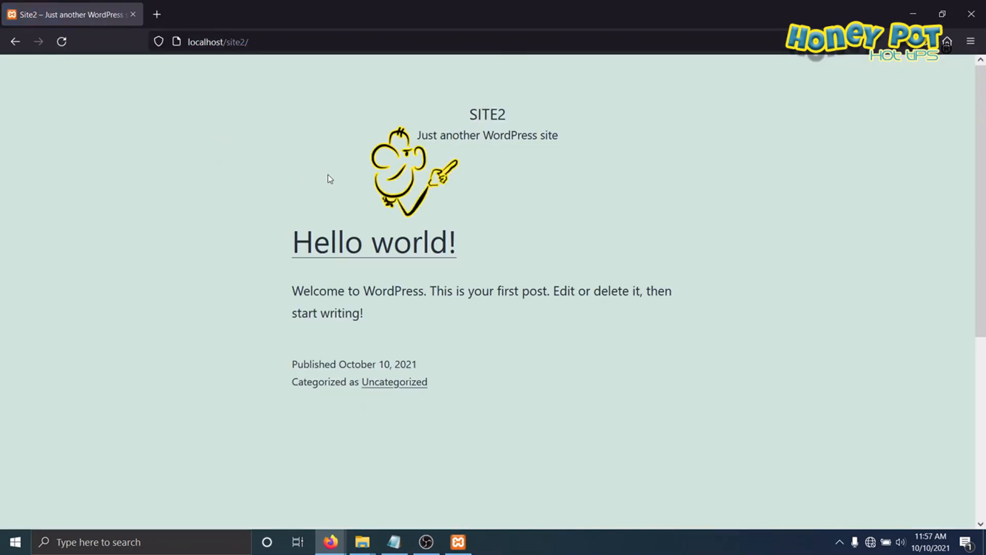
mouse_move(440, 101)
left_mouse_down()
mouse_move(525, 146)
mouse_move(437, 134)
left_mouse_up()
key("Escape")
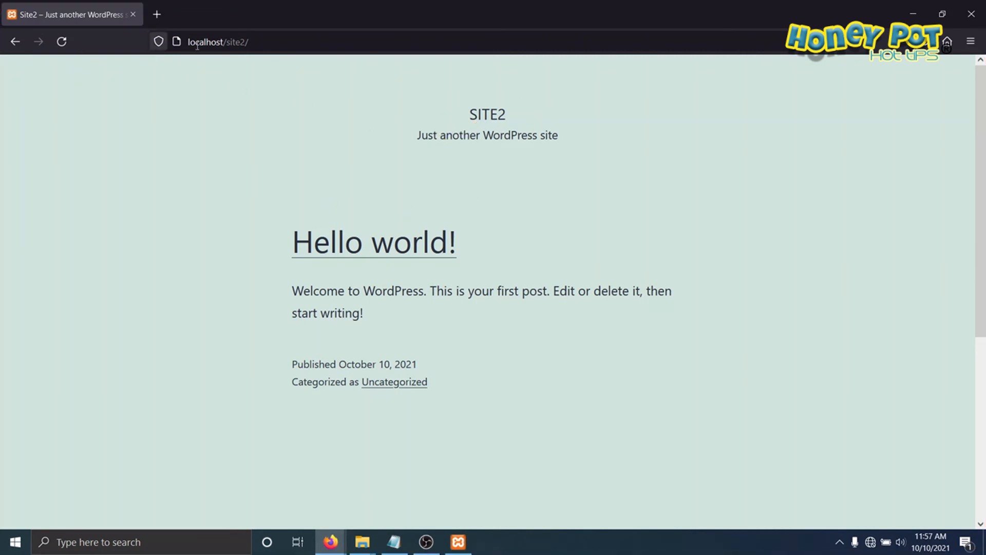
Step: Open localhost/site2/wp-admin and log in to Site2 with the username admin and the account password
left_click(292, 41)
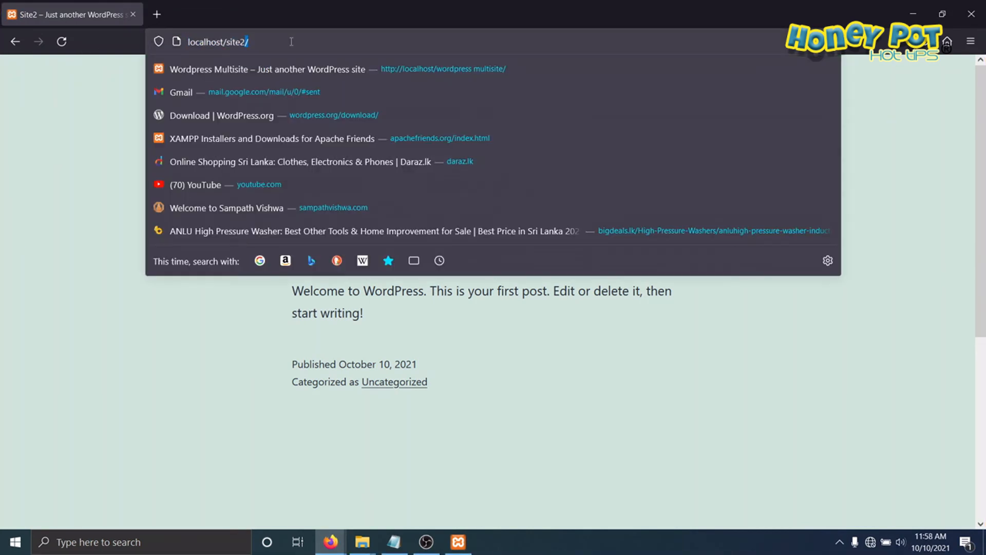
type("wp-admin/")
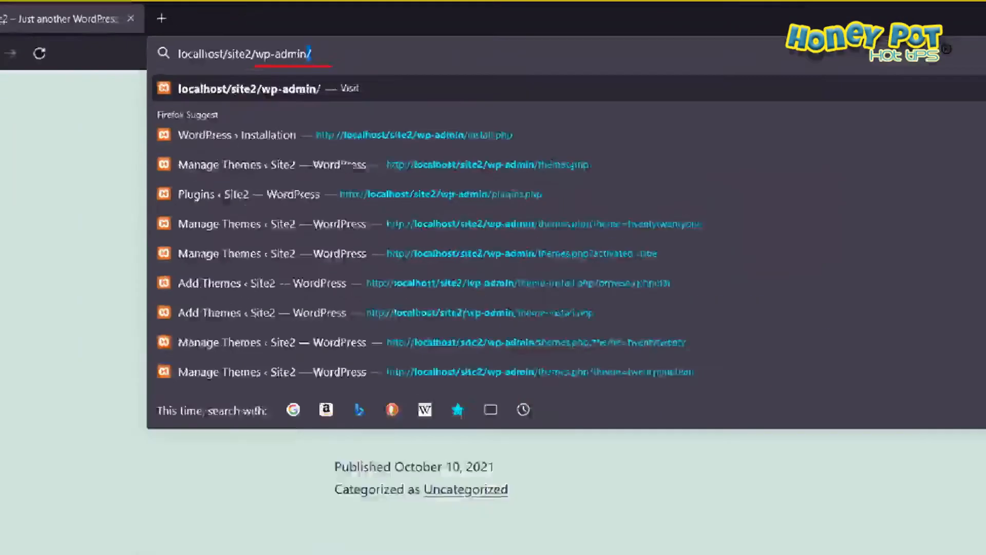
key("Return")
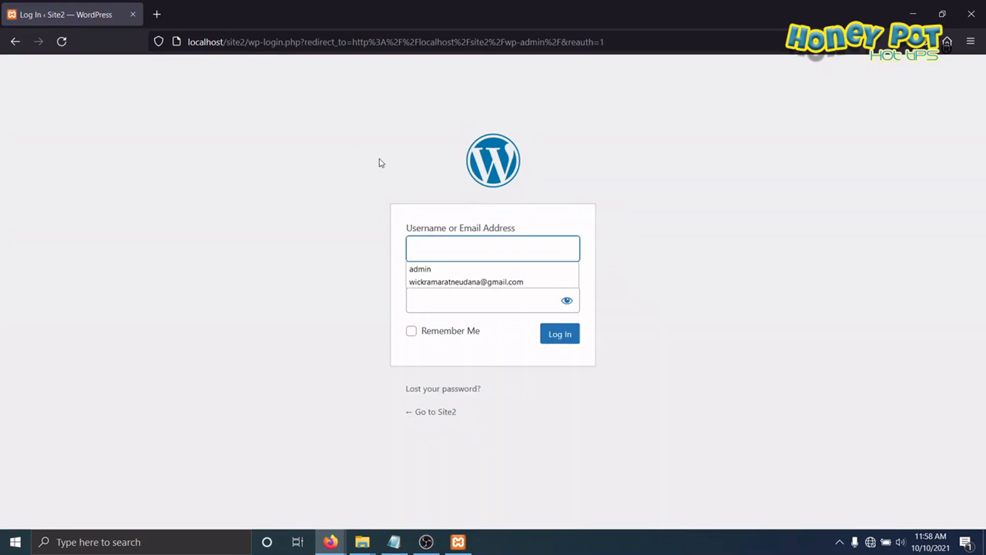
type("admin")
left_click(457, 298)
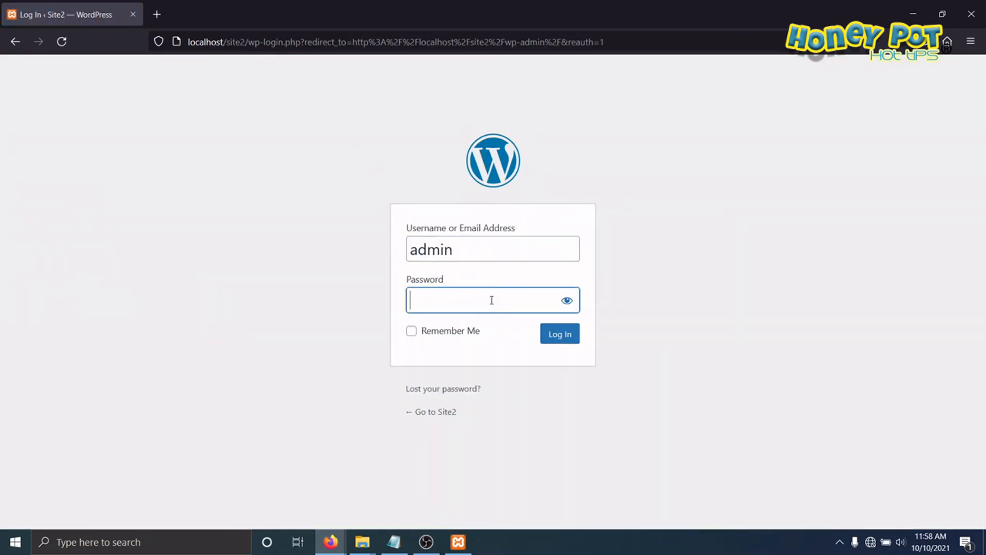
type("•••••")
key("Return")
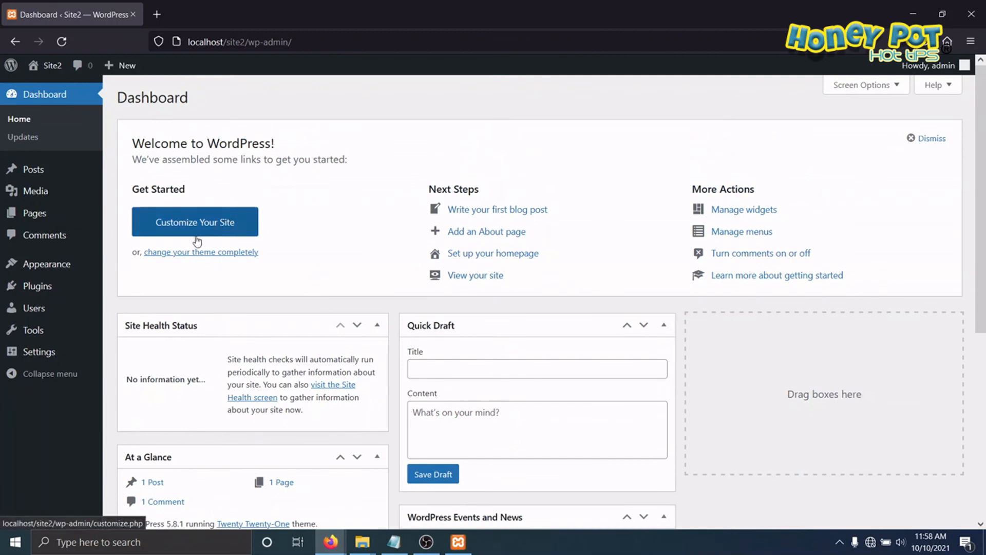
Step: Show the installed themes of Site2 and delete the Twenty Nineteen theme
mouse_move(82, 267)
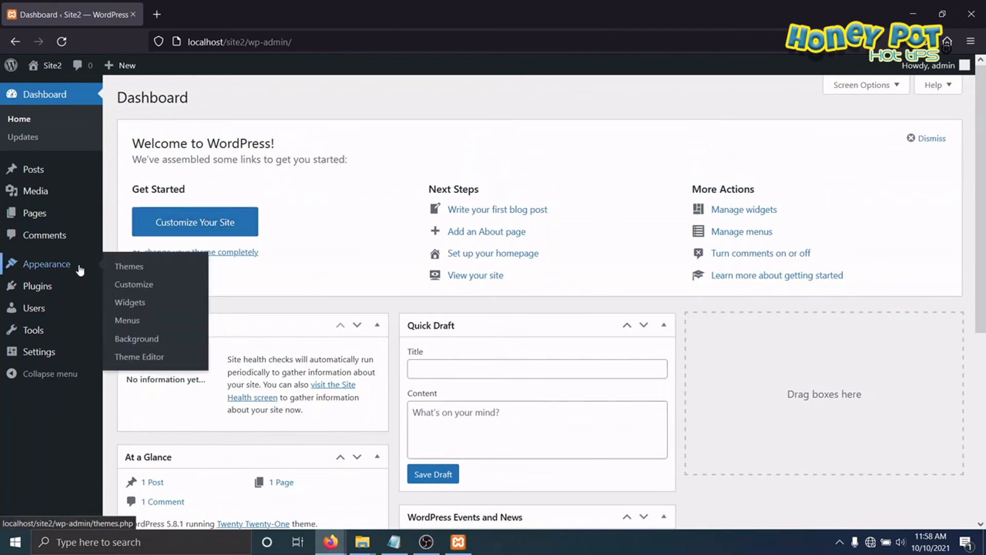
left_click(121, 266)
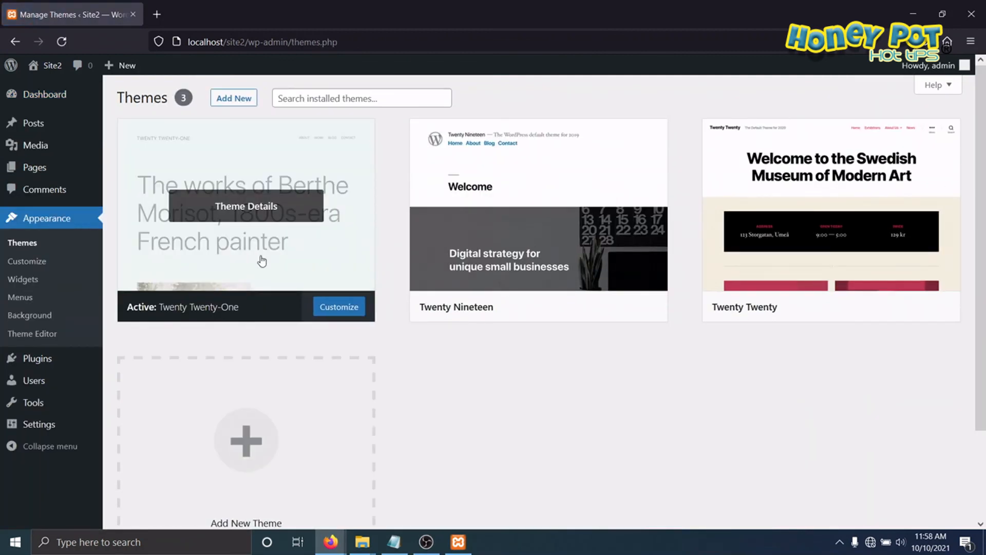
left_click(603, 253)
left_click(938, 500)
left_click(549, 325)
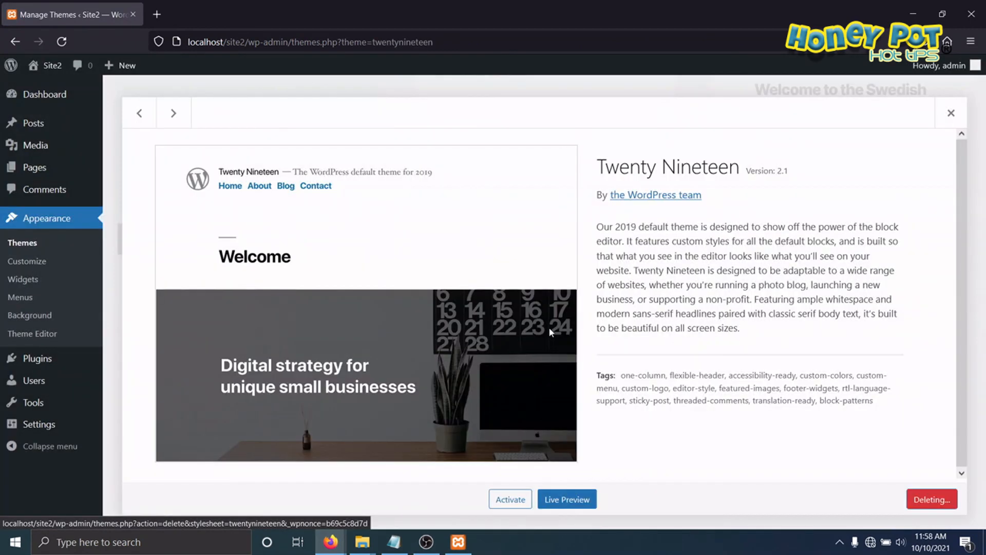
Step: Delete the Twenty Twenty theme from Site2
left_click(574, 230)
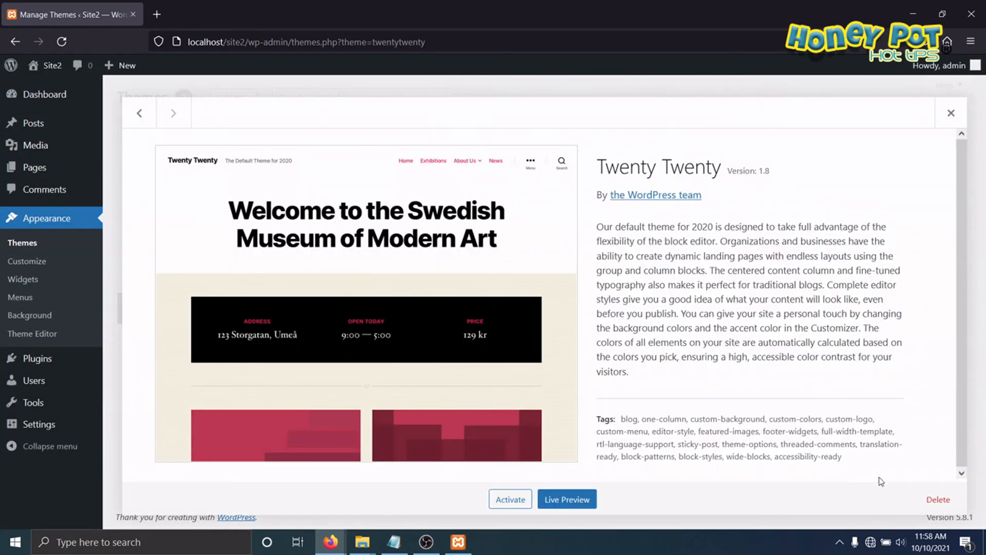
left_click(938, 499)
left_click(546, 324)
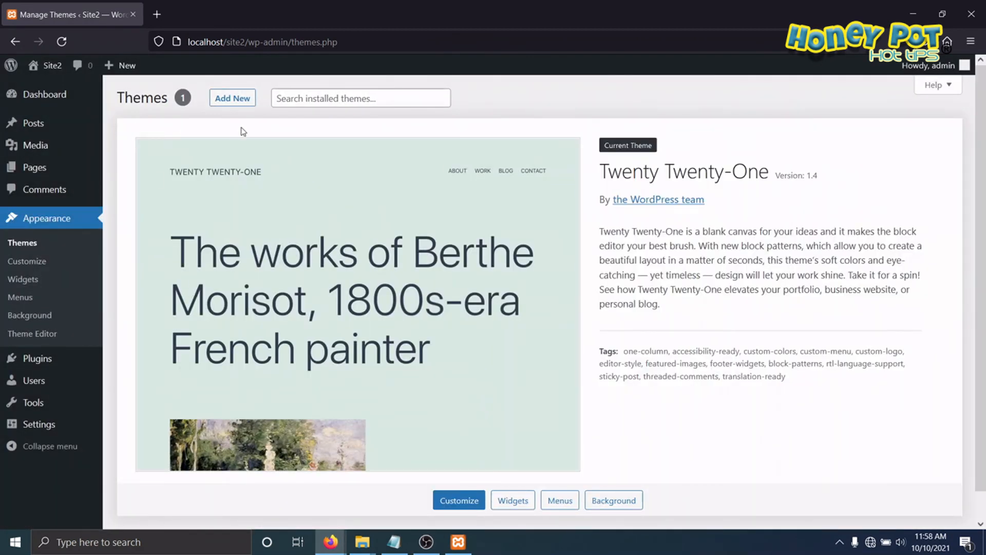
Step: Delete both default plugins, Akismet Anti-Spam and Hello Dolly, from Site2 with a bulk action
left_click(230, 99)
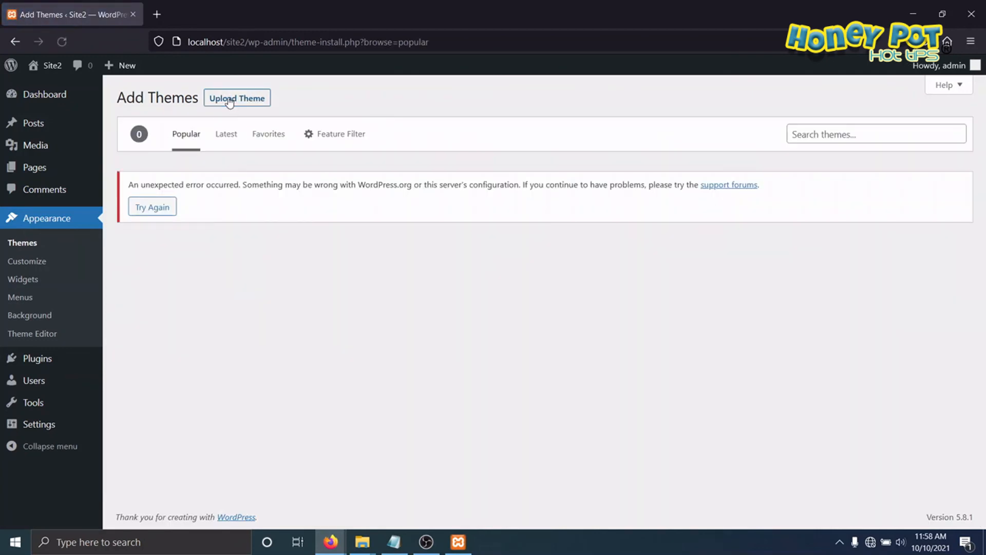
left_click(23, 242)
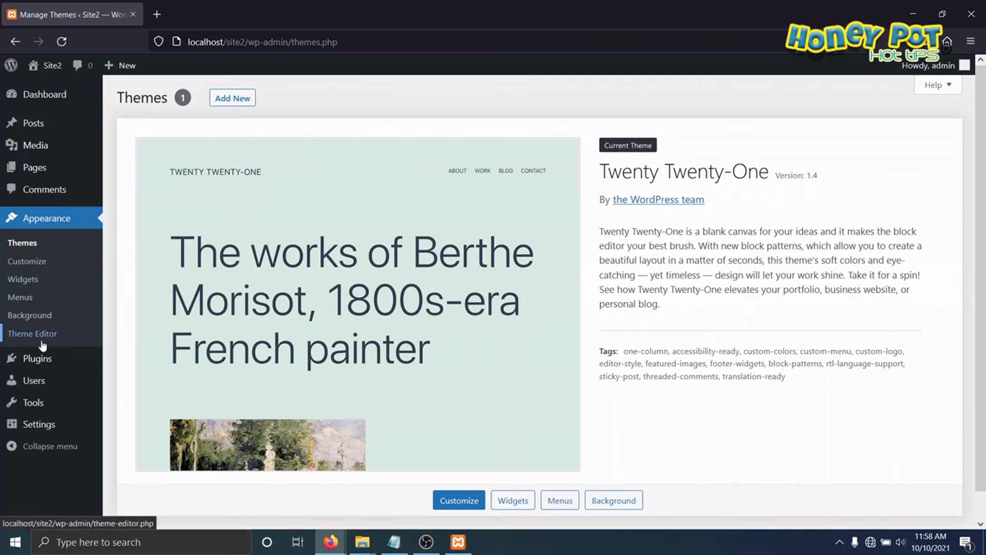
left_click(41, 362)
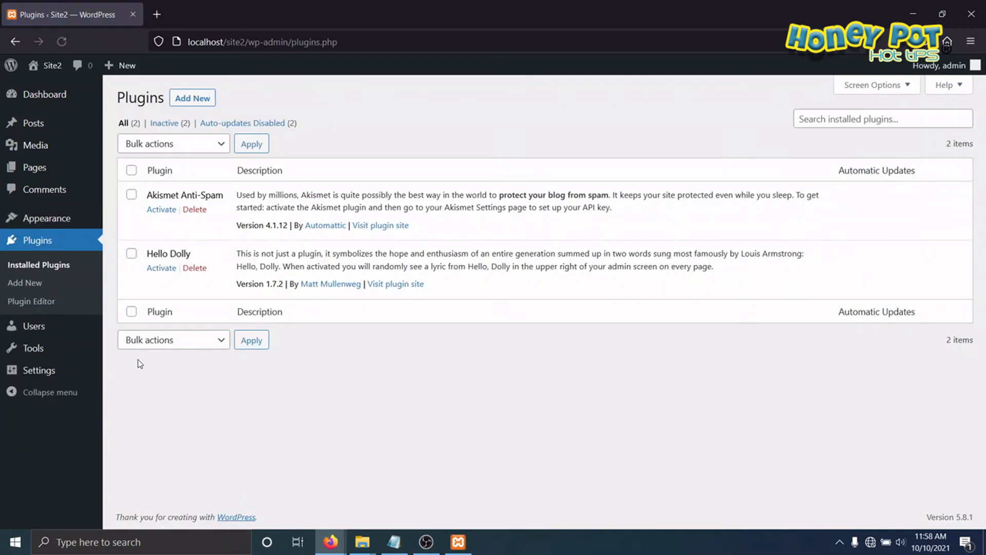
left_click(131, 170)
left_click(221, 149)
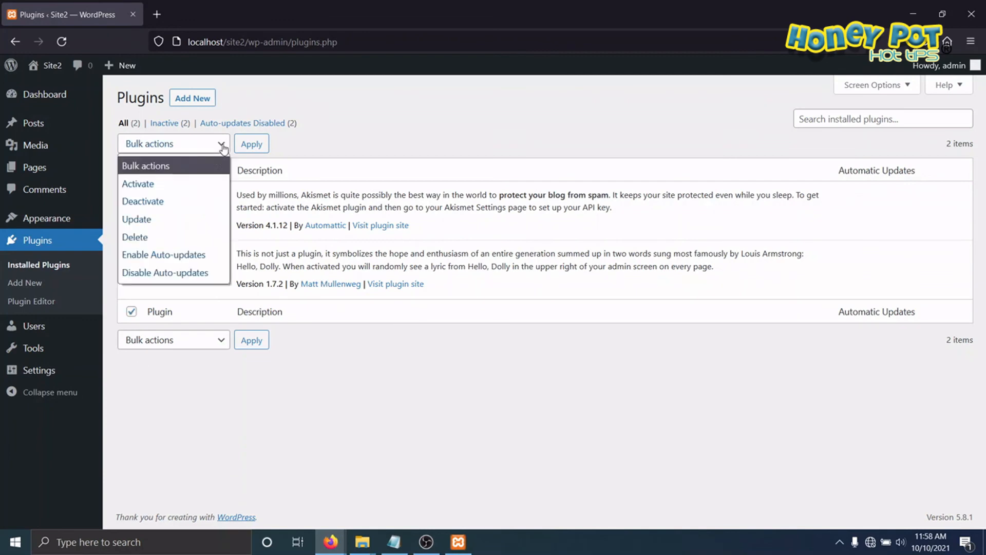
left_click(145, 238)
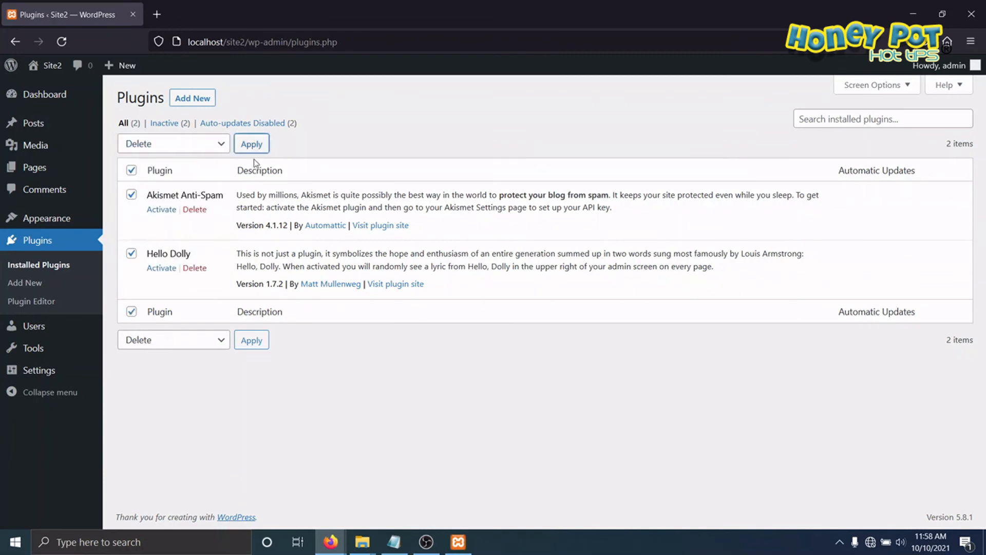
left_click(252, 144)
left_click(547, 312)
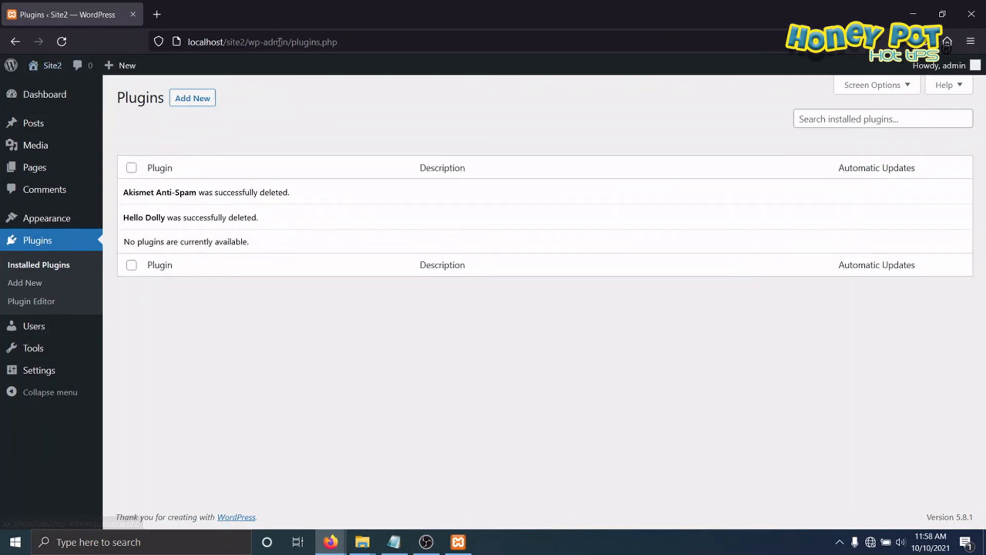
Step: View the front page of Site2 at localhost/site2/ and the front page of Site3 at localhost/site3/
left_click_drag(244, 41, 418, 44)
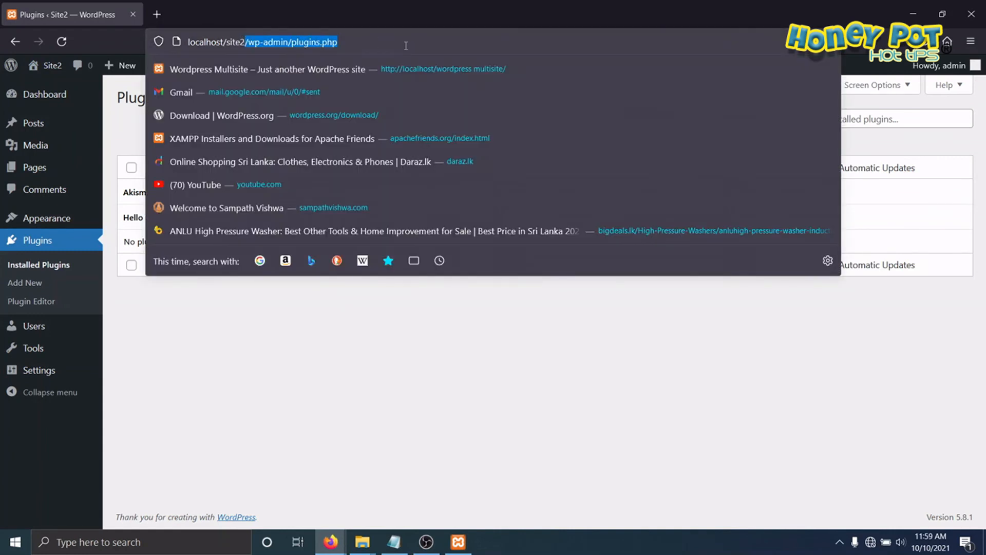
key("BackSpace")
key("Return")
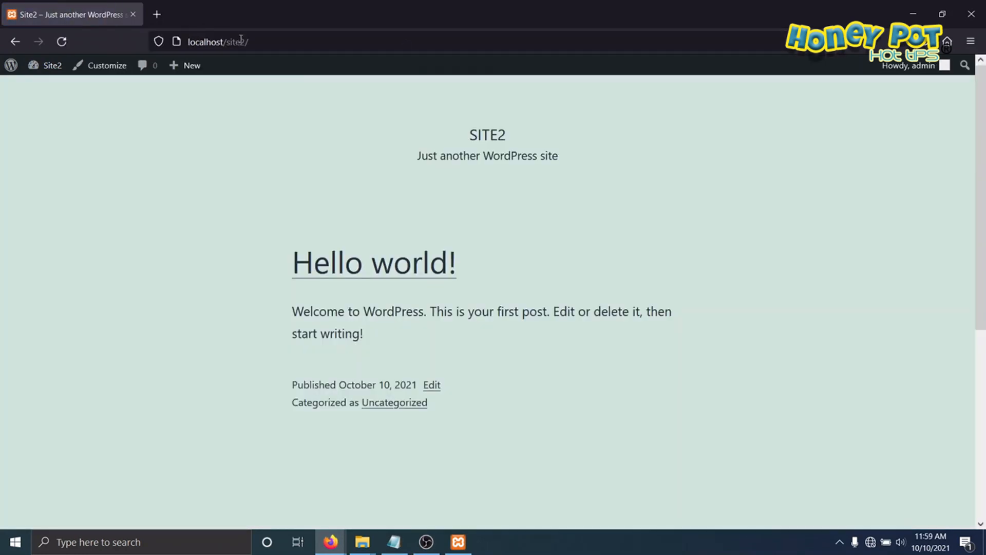
left_click_drag(241, 41, 291, 41)
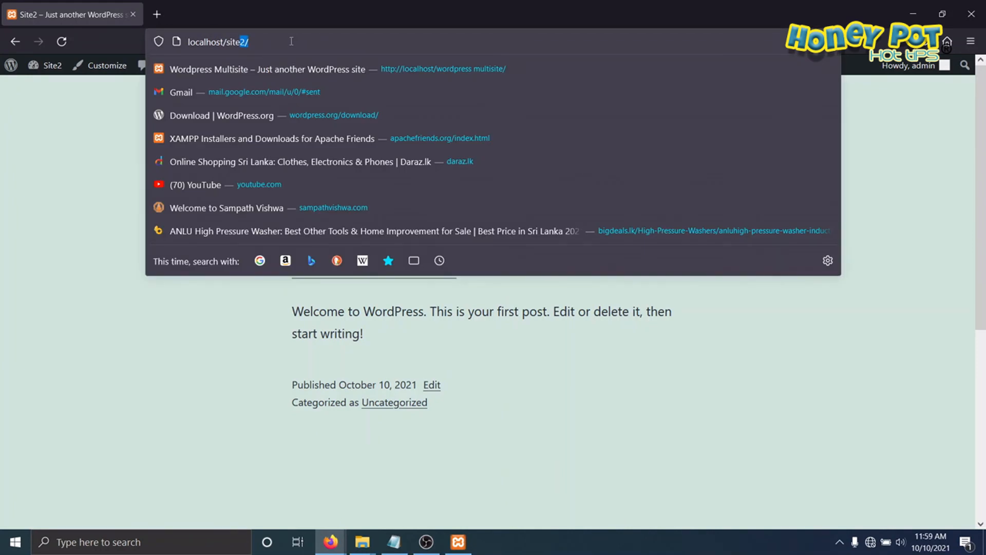
type("3/")
key("Return")
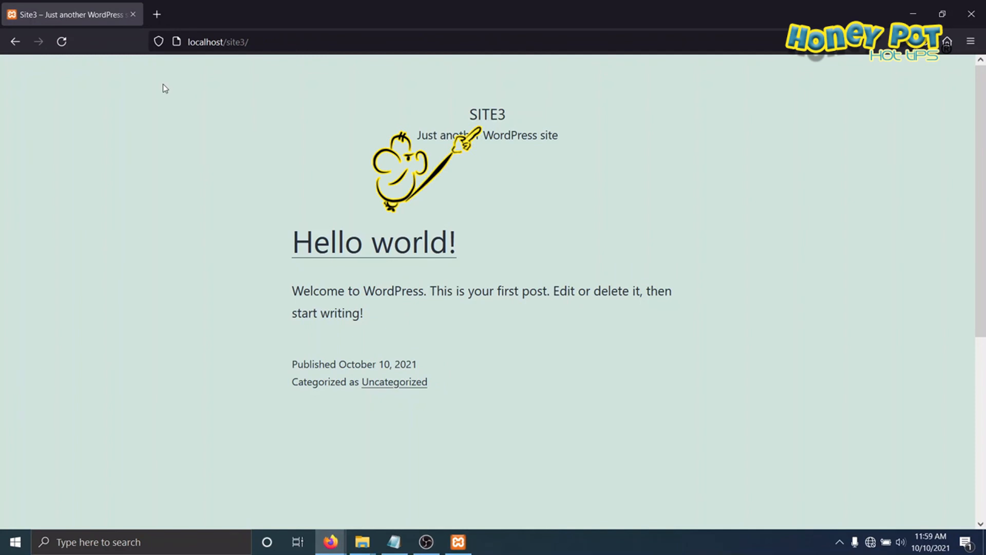
Step: Open localhost/site3/wp-admin/ and log in to Site3 with the username admin and the account password
left_click(276, 39)
left_click(276, 38)
type("wp-")
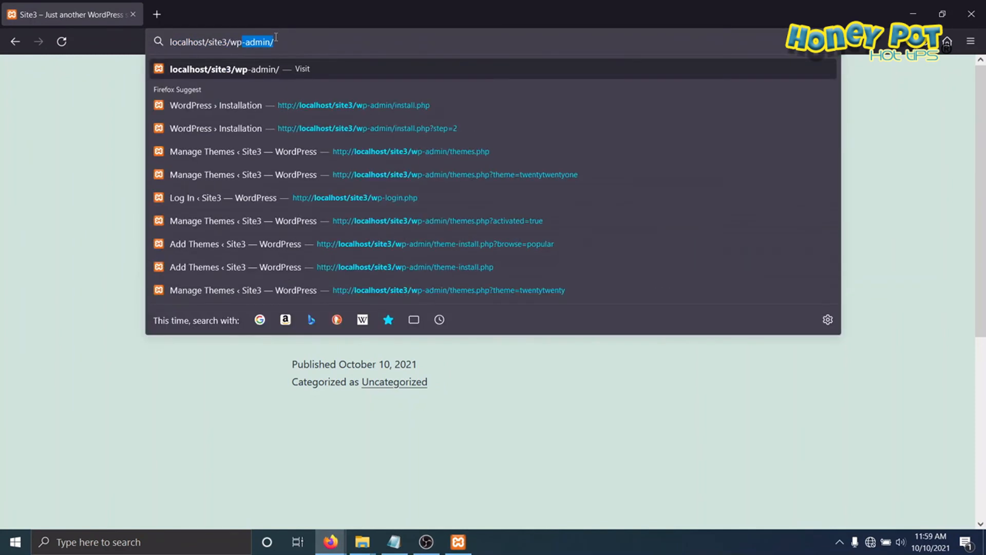
type("admin/")
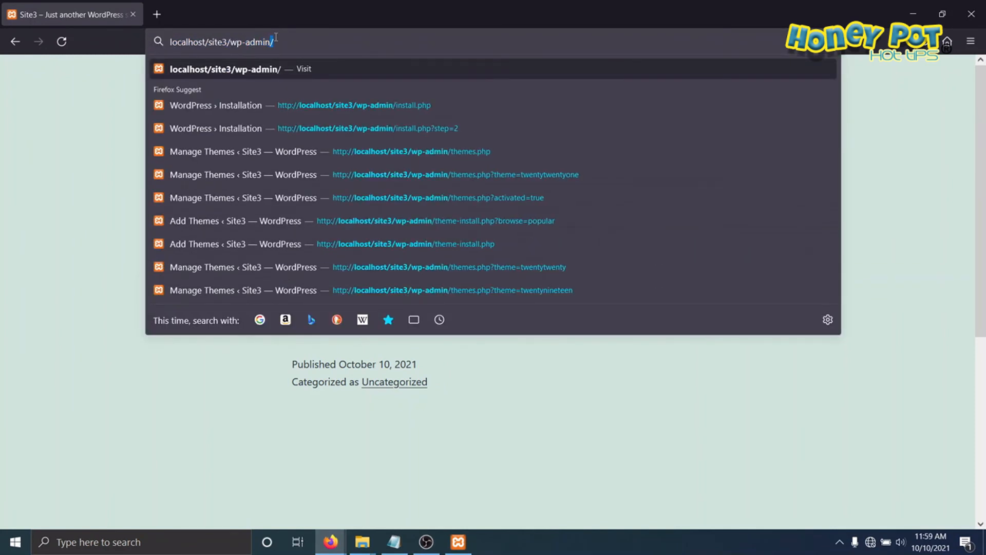
key("Return")
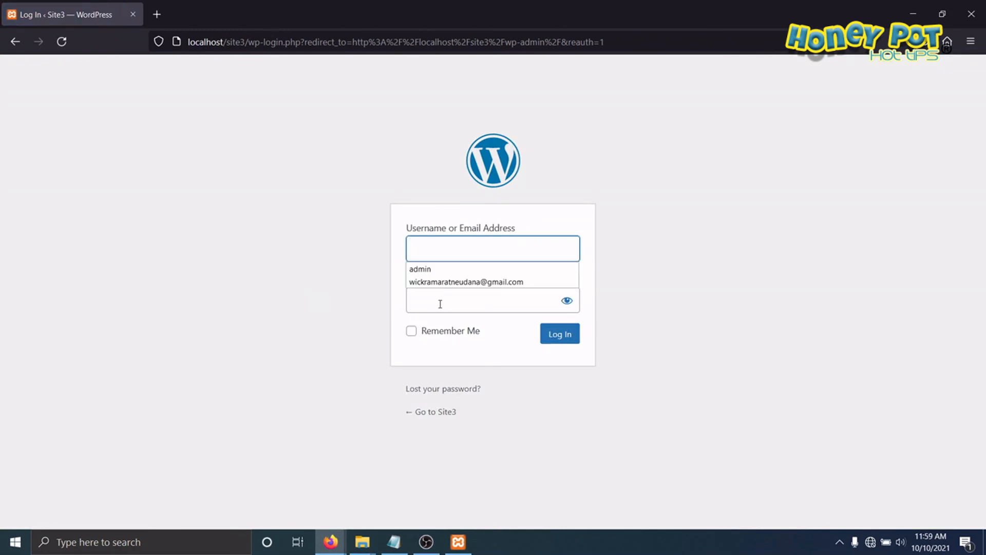
type("admin")
left_click(431, 310)
type("admi")
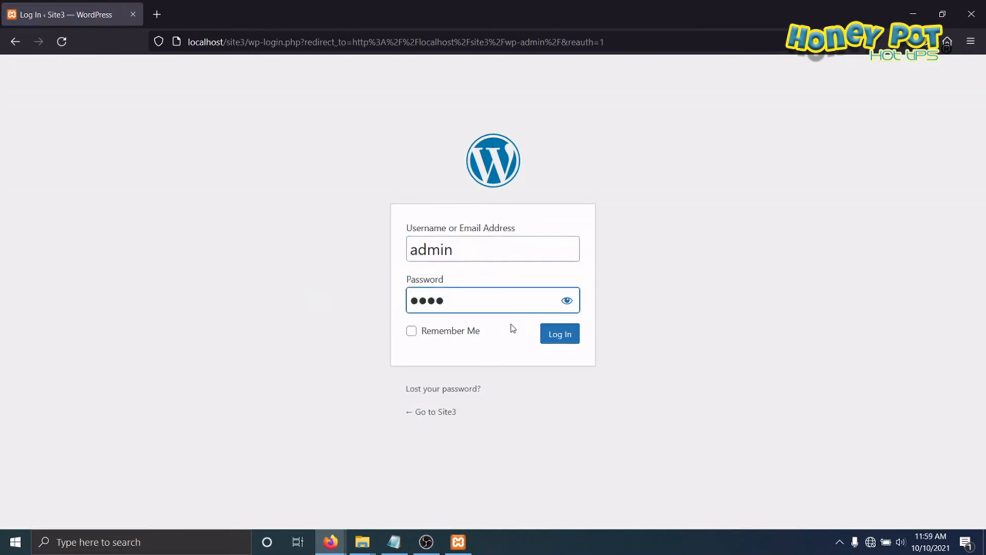
type("n")
key("Return")
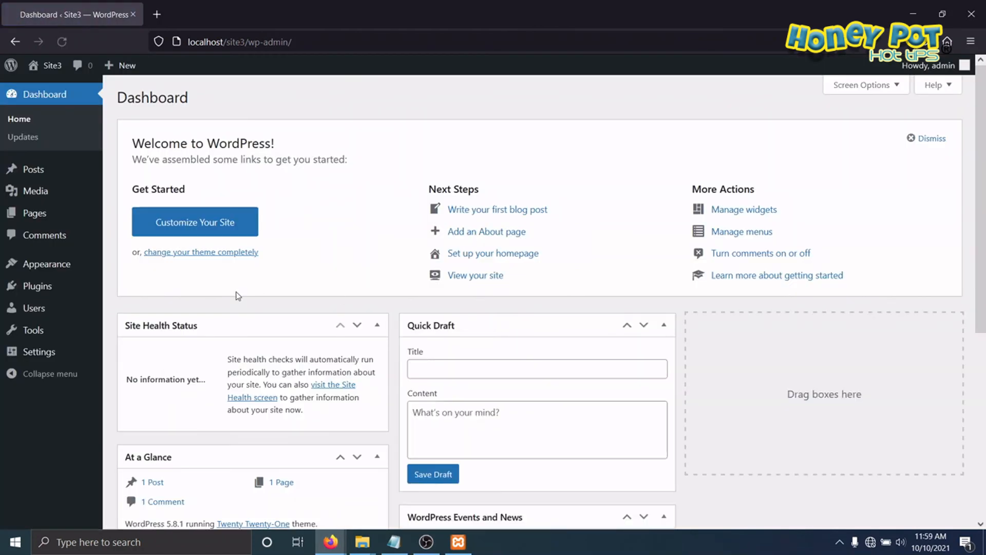
Step: Delete the Twenty Nineteen and Twenty Twenty themes from the installed themes of Site3
mouse_move(51, 264)
left_click(138, 267)
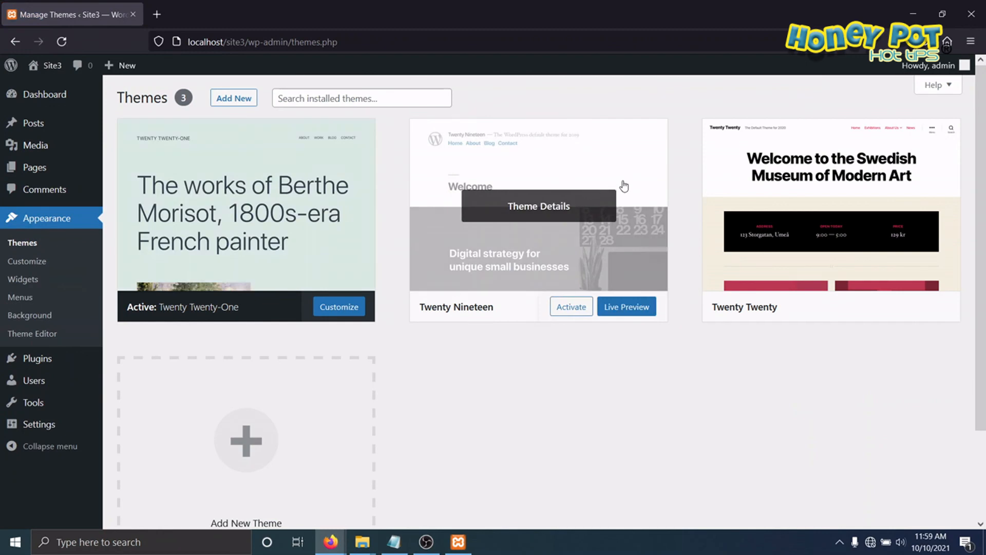
left_click(623, 188)
left_click(938, 501)
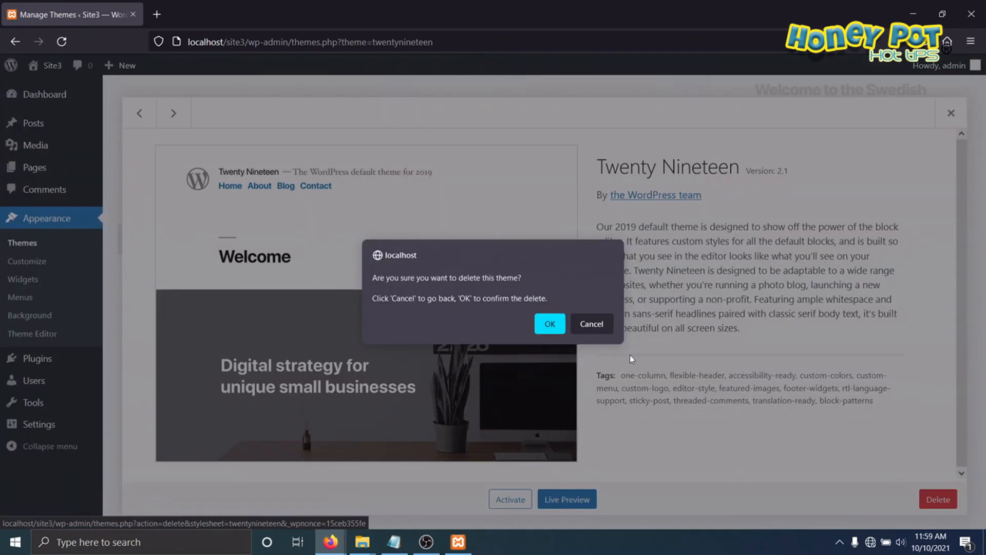
left_click(545, 322)
left_click(586, 231)
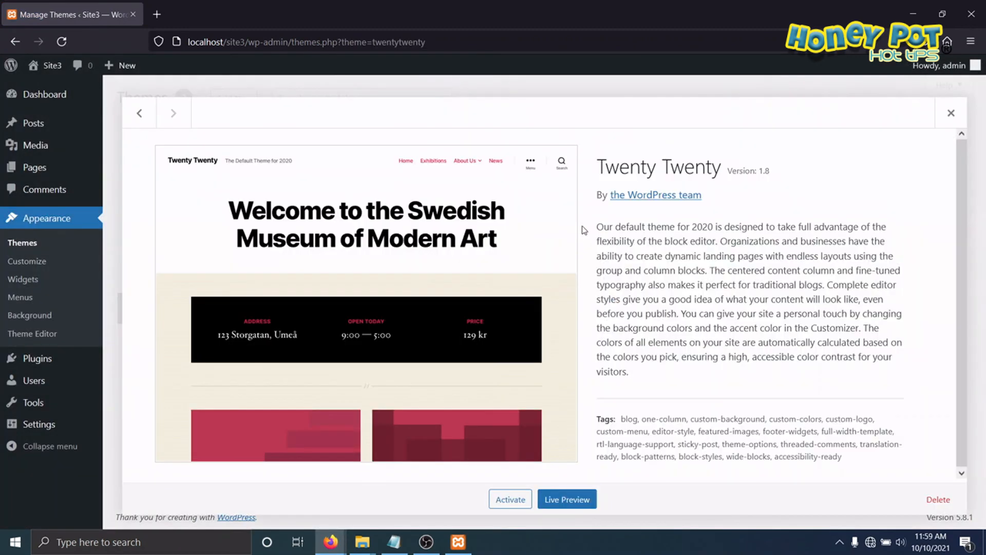
left_click(940, 500)
left_click(550, 334)
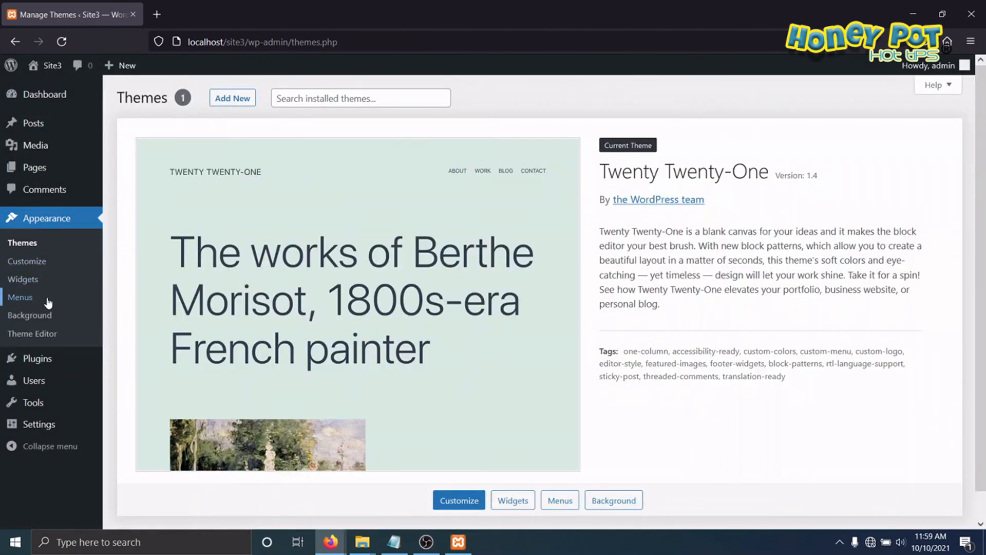
Step: Upload the theme file astra.3.7.3.zip to Site3, install it and activate the Astra theme
left_click(217, 99)
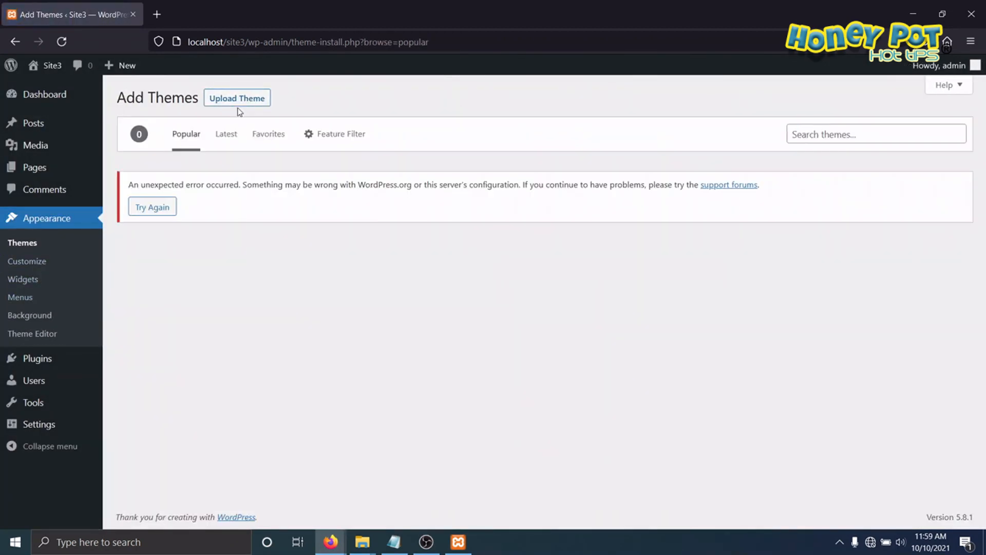
left_click(236, 100)
left_click(458, 213)
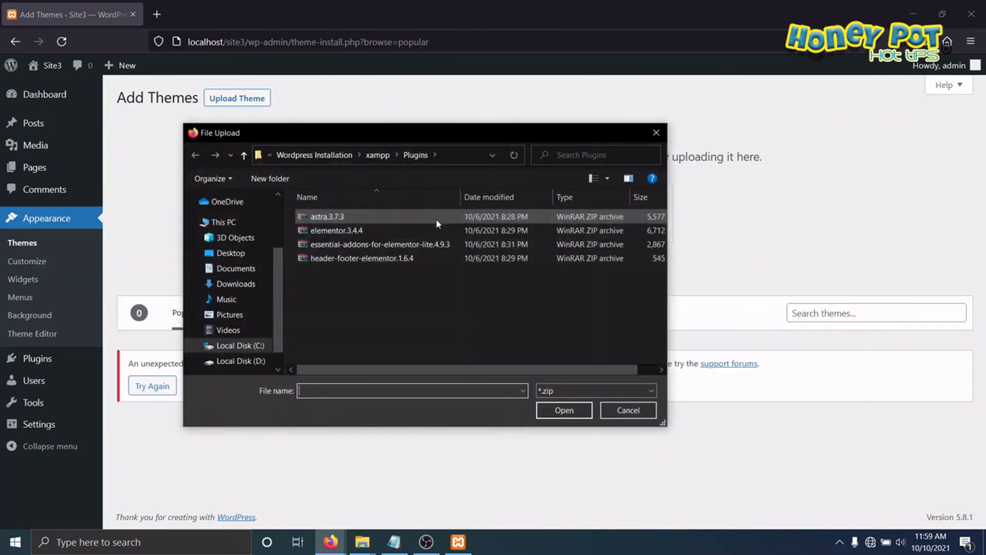
left_click(327, 217)
left_click(564, 409)
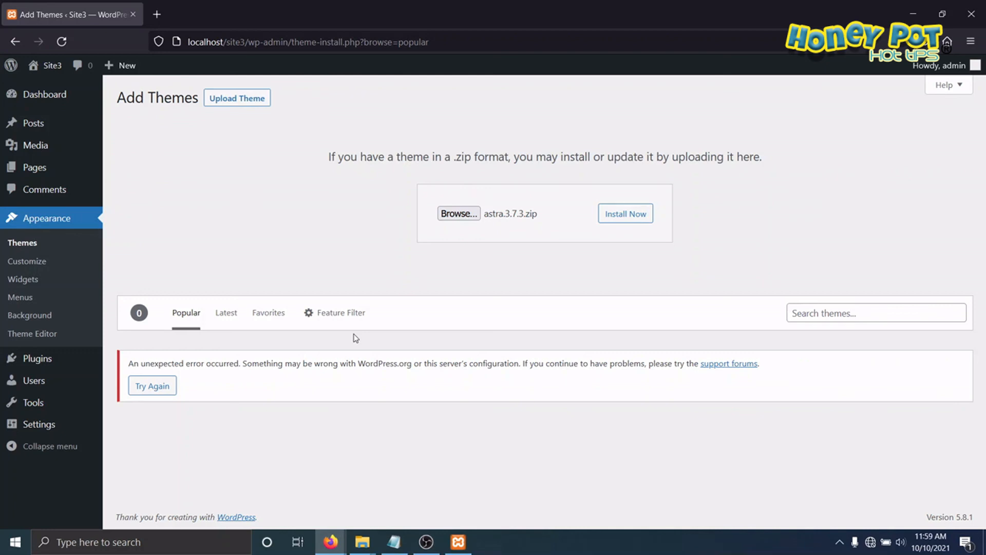
left_click(627, 217)
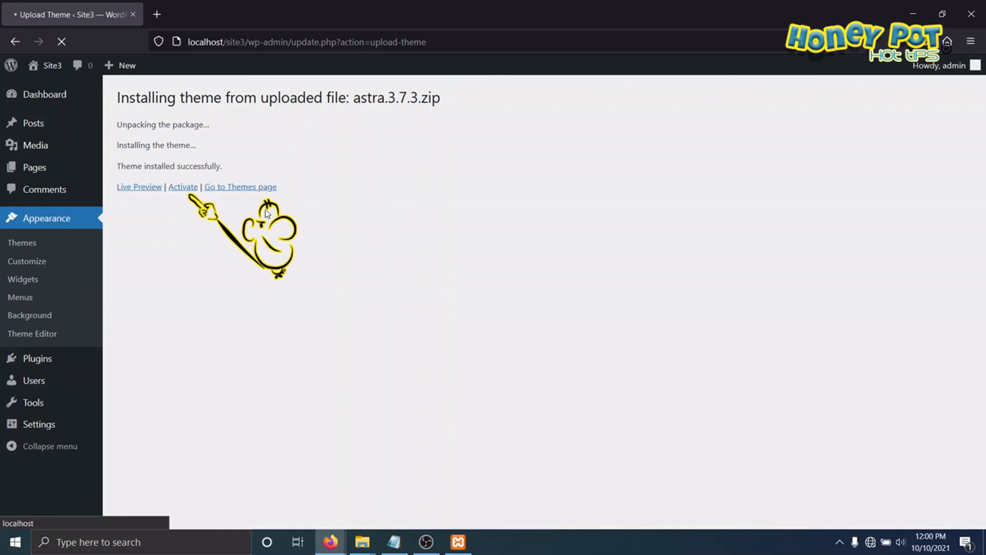
left_click(186, 190)
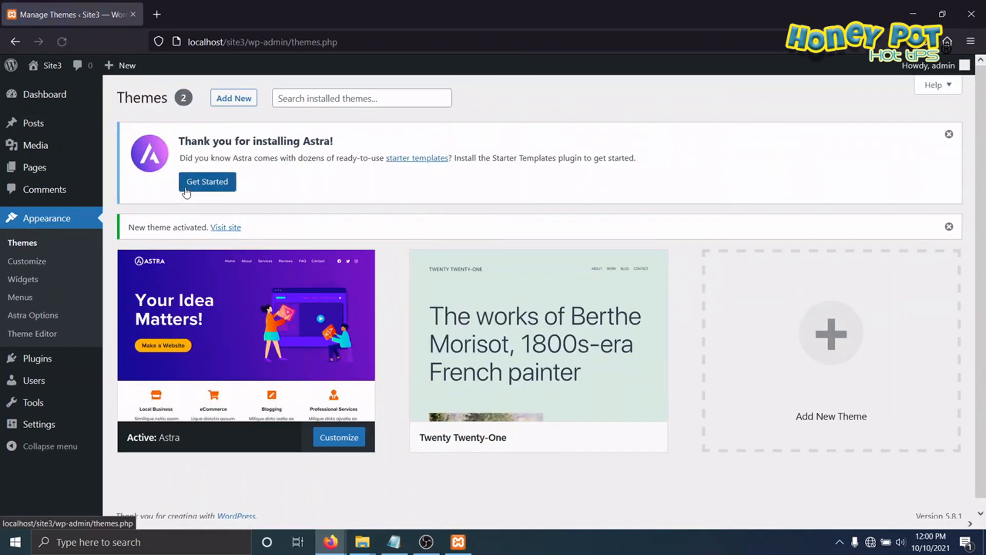
Step: Delete the inactive Twenty Twenty-One theme from Site3
left_click(584, 374)
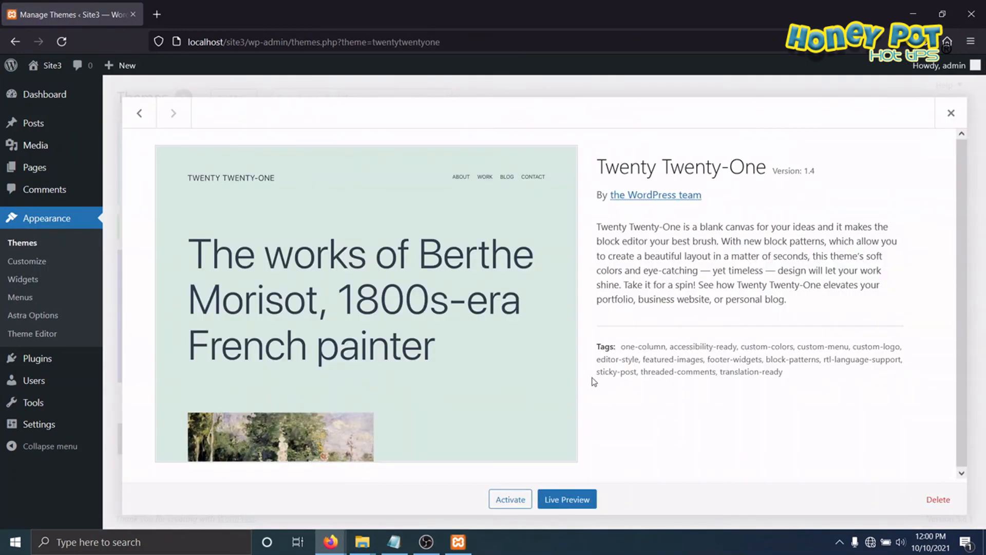
left_click(949, 505)
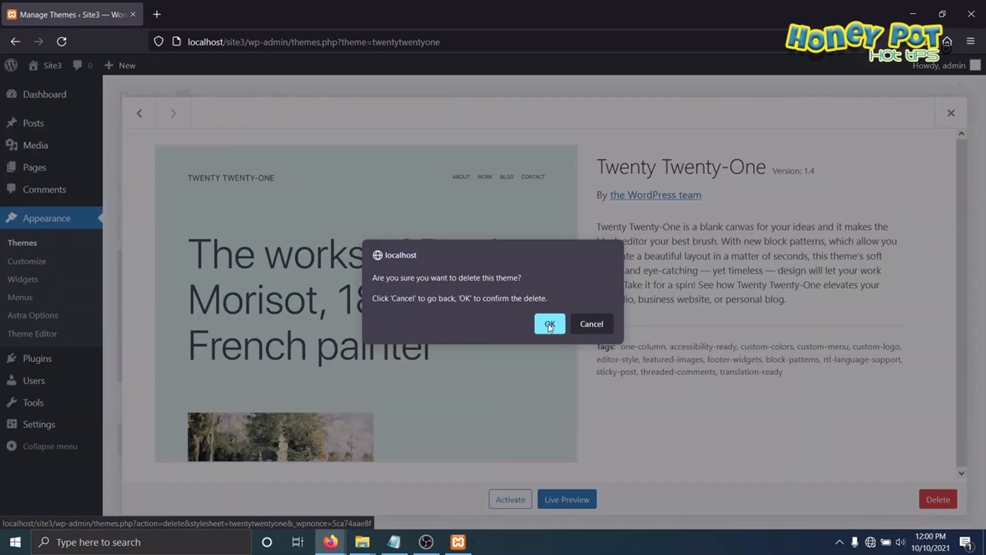
key("Return")
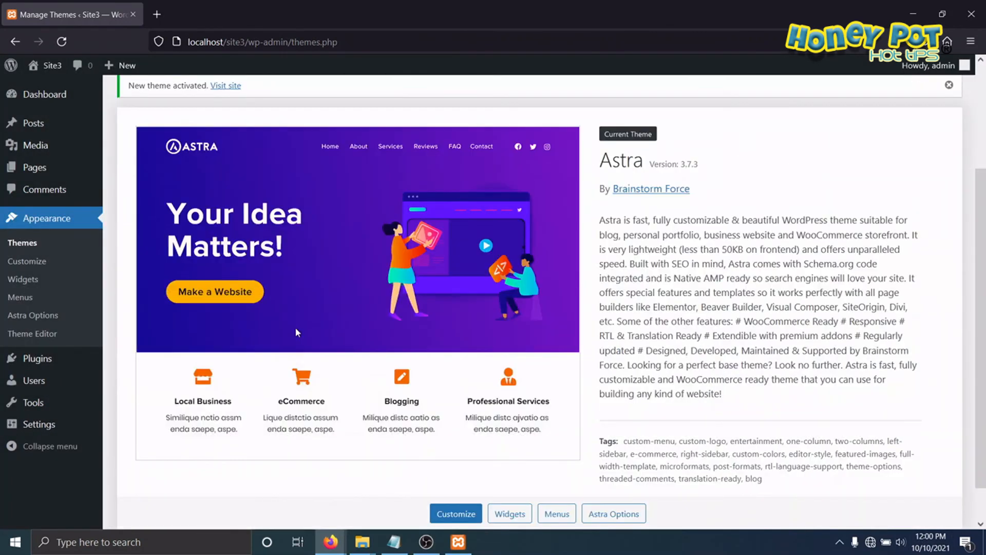
Step: Delete the Akismet Anti-Spam and Hello Dolly plugins from Site3 with a bulk action
left_click(36, 359)
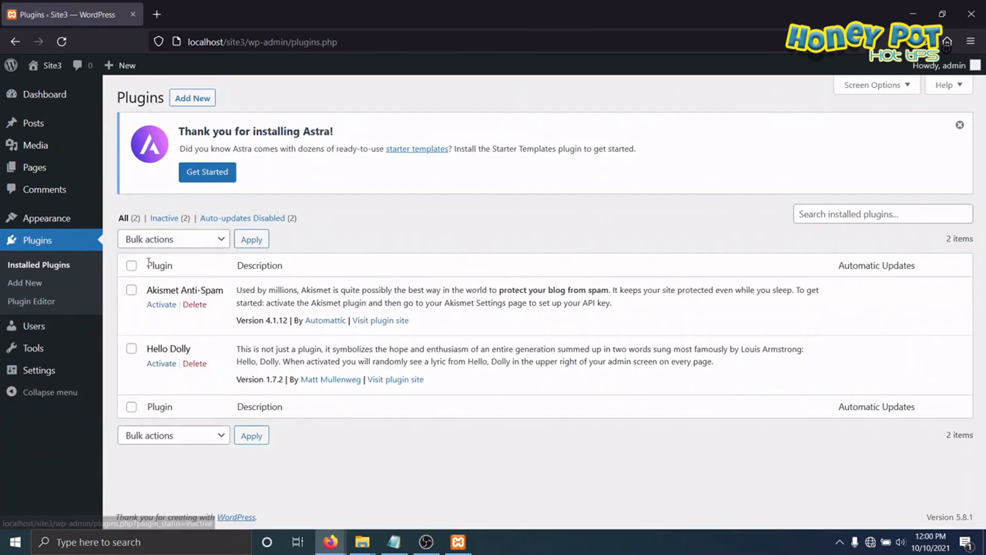
left_click(132, 266)
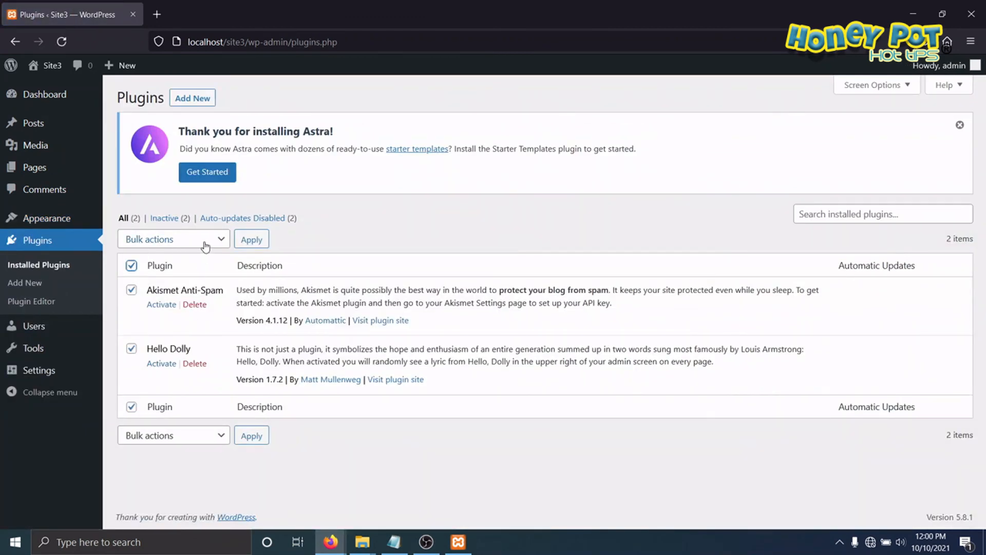
left_click(203, 240)
left_click(135, 331)
left_click(251, 240)
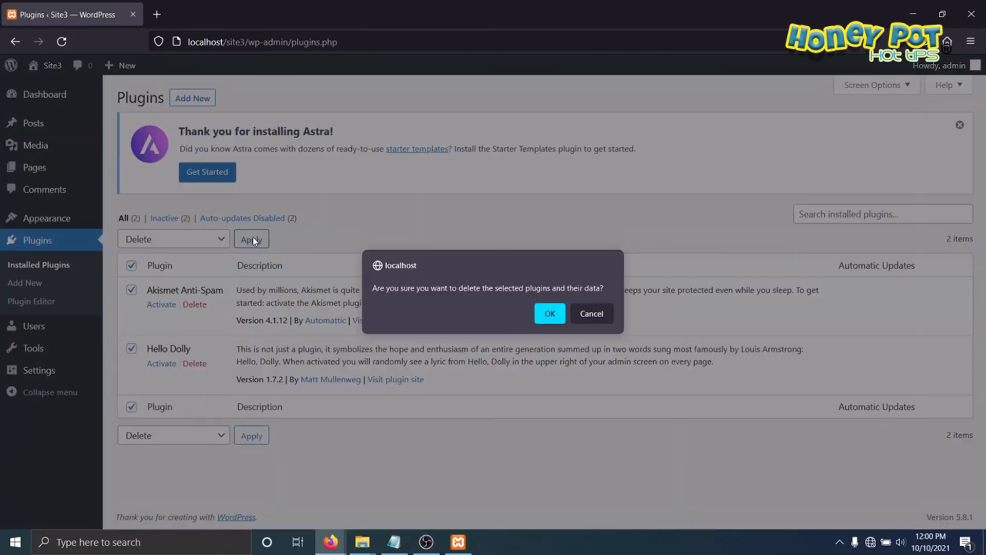
left_click(550, 312)
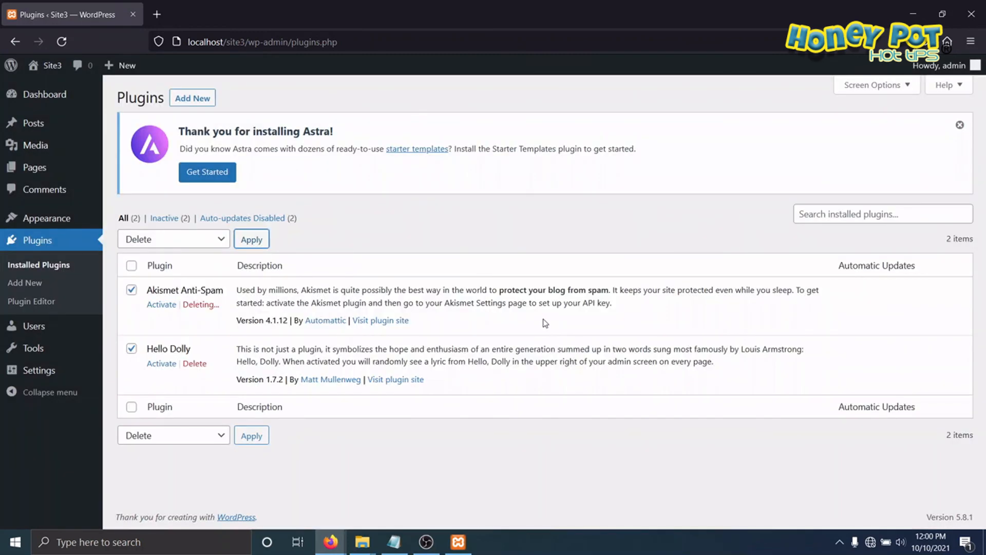
Step: Upload the plugin file elementor.3.4.4.zip to Site3, install it and activate the Elementor plugin
left_click(201, 98)
left_click(233, 98)
left_click(453, 309)
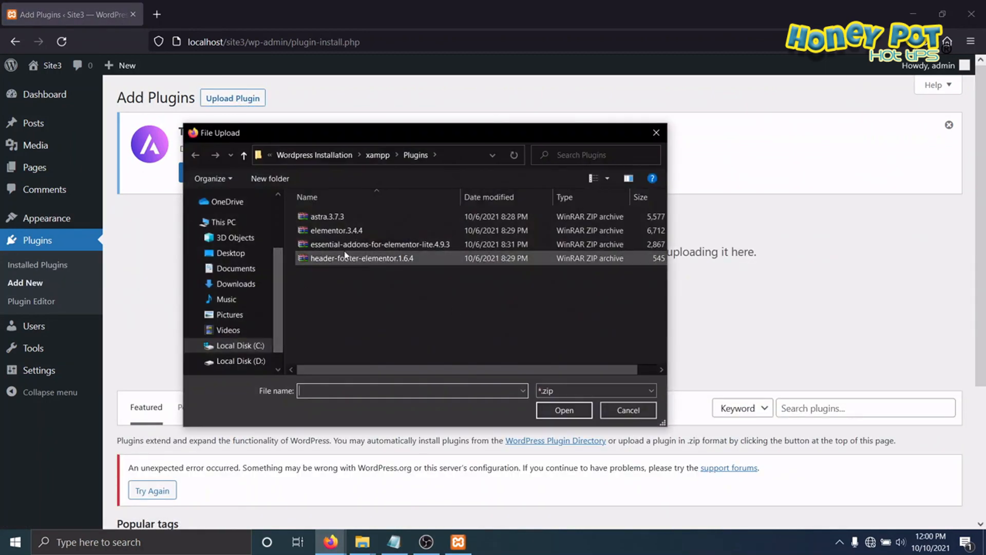
left_click(339, 231)
left_click(575, 408)
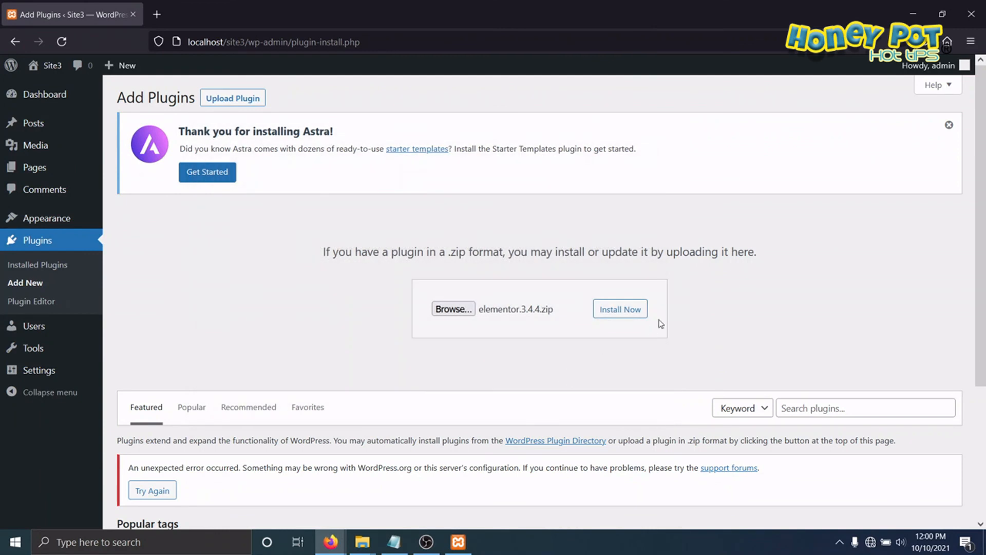
left_click(626, 309)
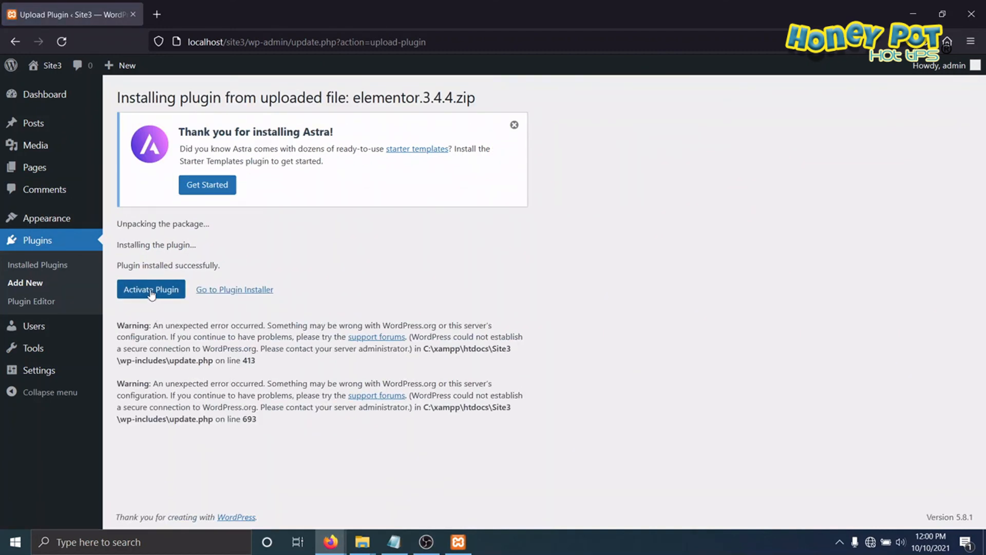
left_click(151, 290)
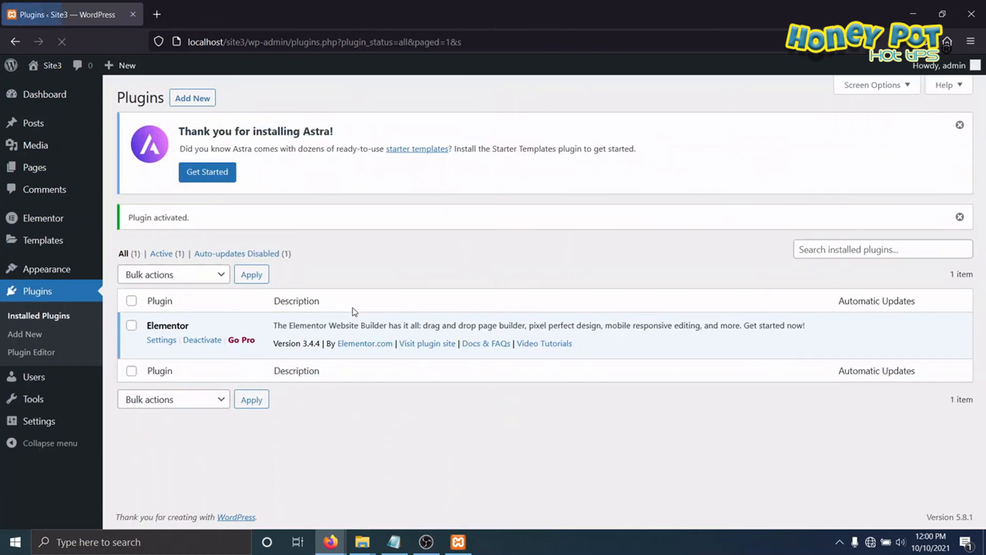
Step: Upload the plugin file header-footer-elementor.1.6.4.zip to Site3, install it and activate the plugin
left_click(193, 97)
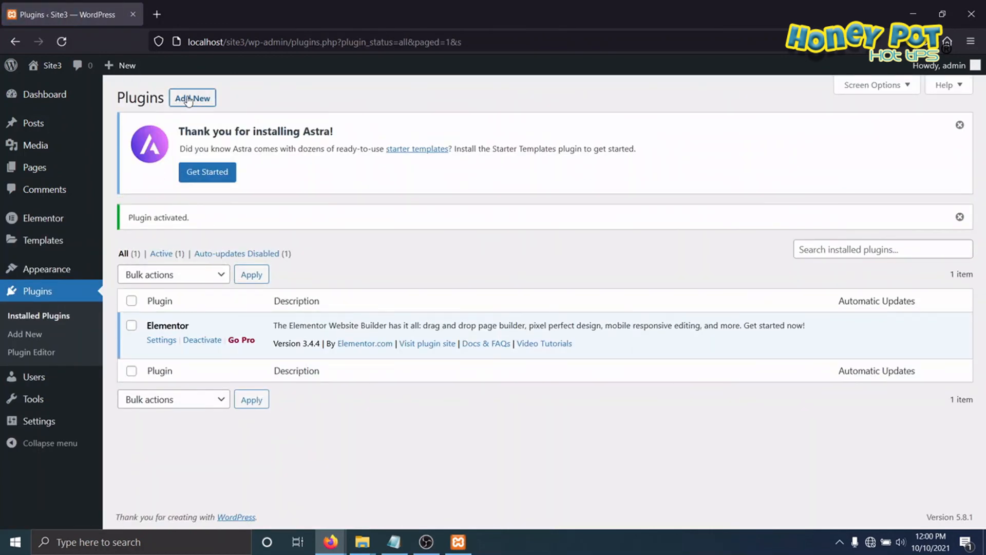
left_click(233, 98)
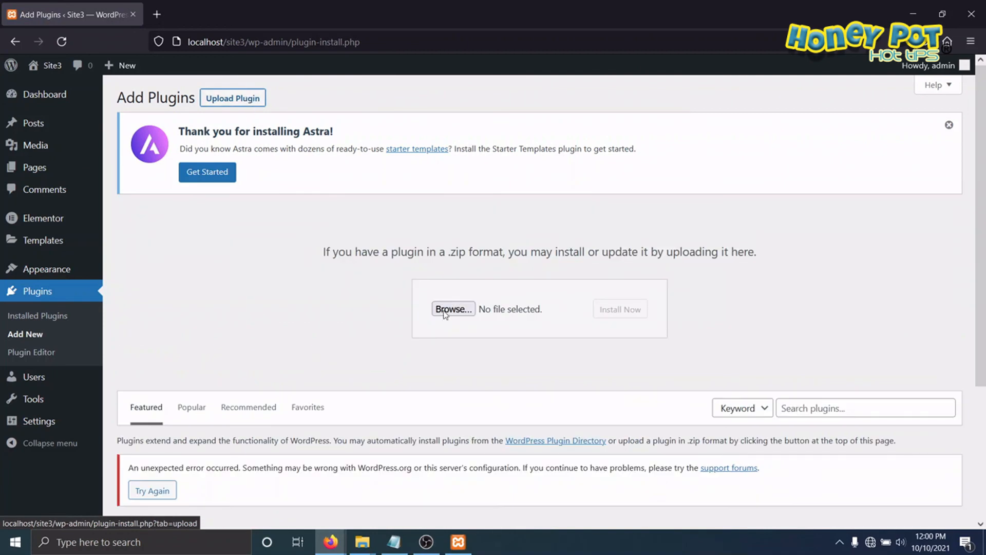
left_click(451, 310)
left_click(328, 259)
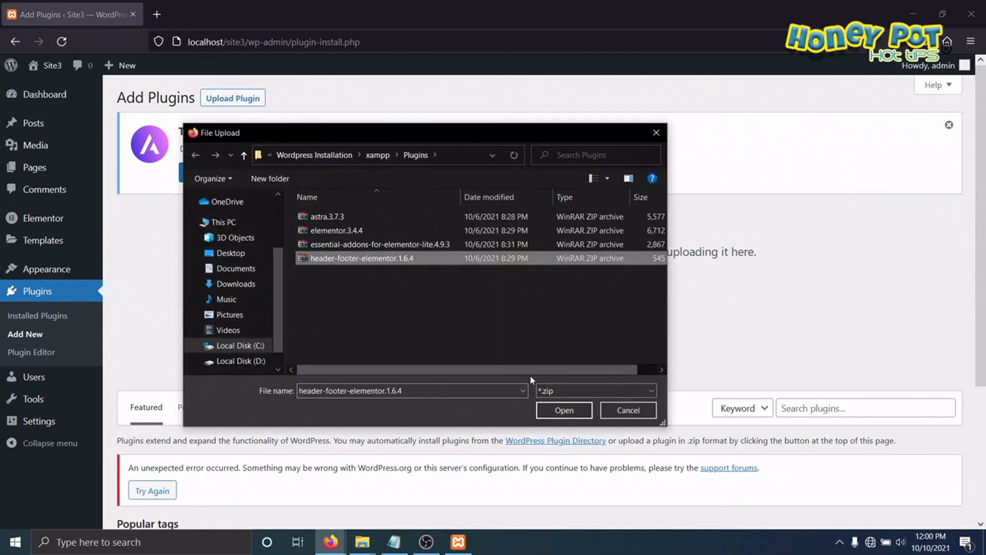
left_click(564, 409)
left_click(632, 309)
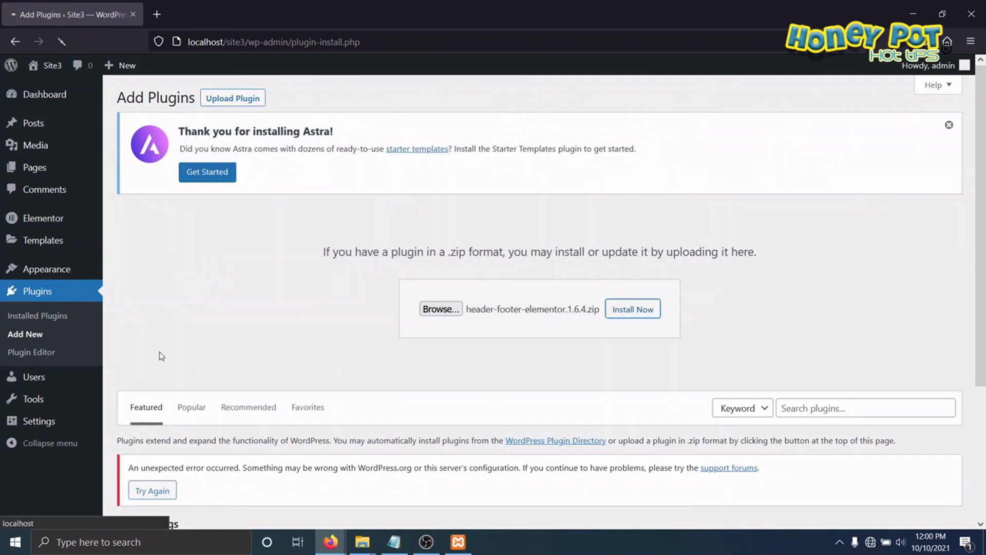
left_click(175, 343)
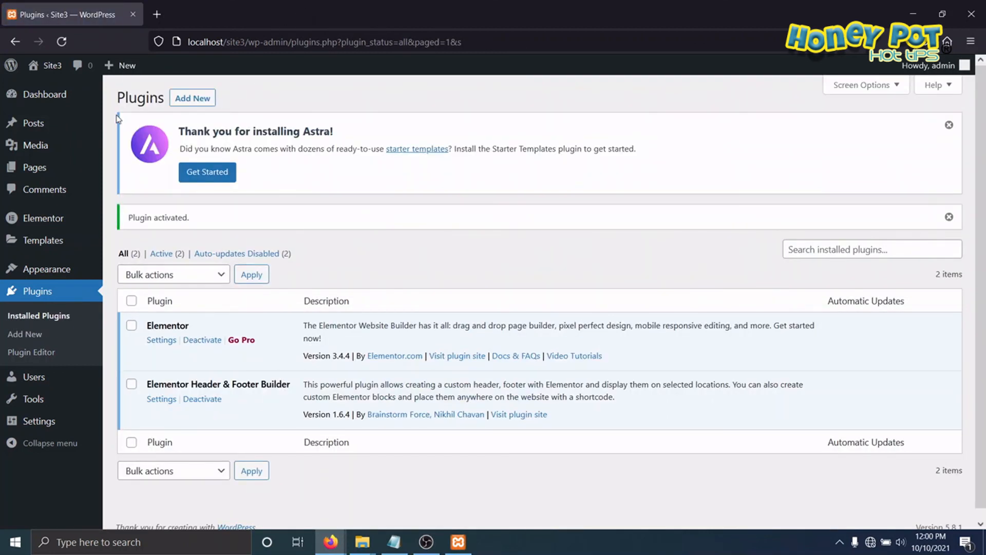
Step: Visit Site3's front page, and open Site2's front page at localhost/site2/ for comparison
mouse_move(53, 67)
left_click(49, 88)
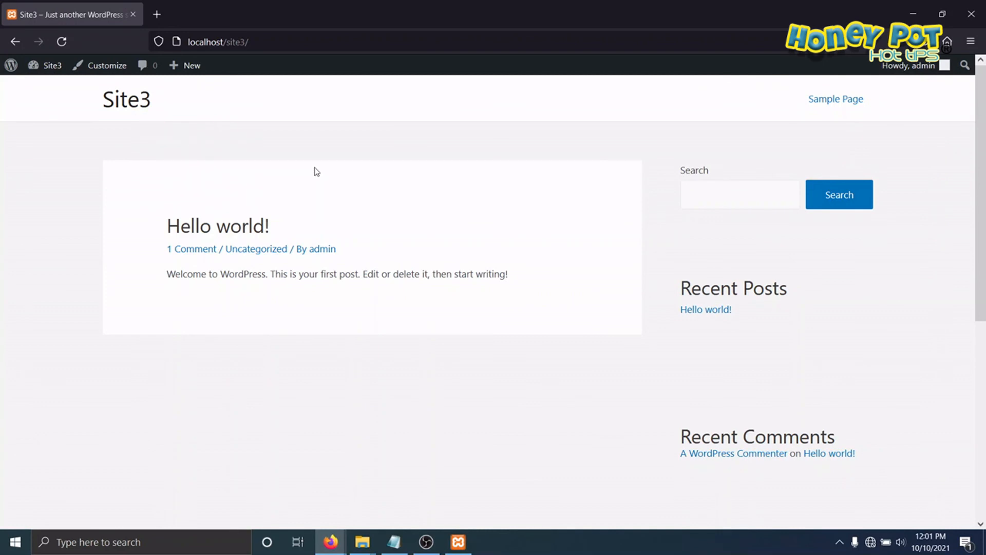
left_click(260, 40)
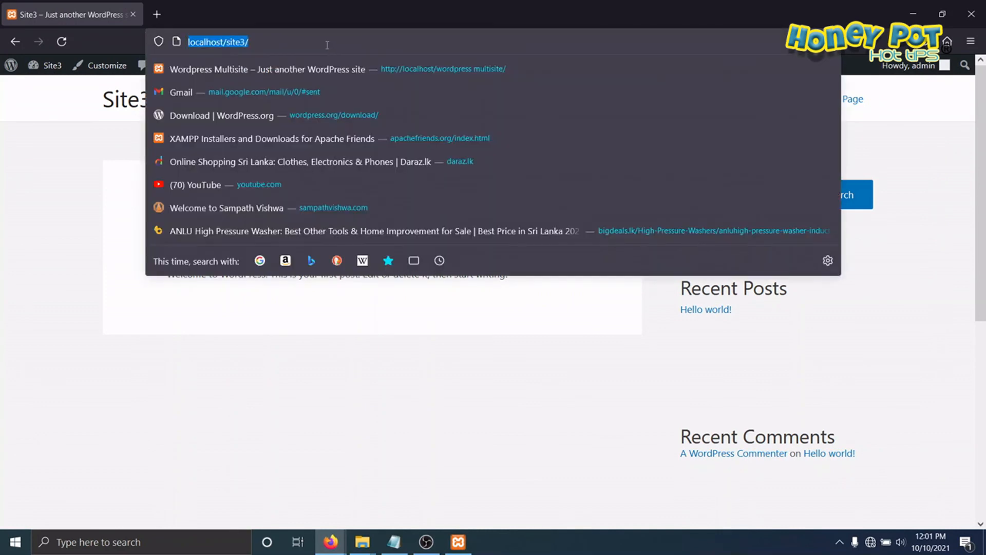
key("Left")
key("Right")
key("Right")
key("Right")
key("Right")
key("Right")
key("Right")
key("Right")
key("Right")
key("Right")
key("Right")
key("Right")
key("Right")
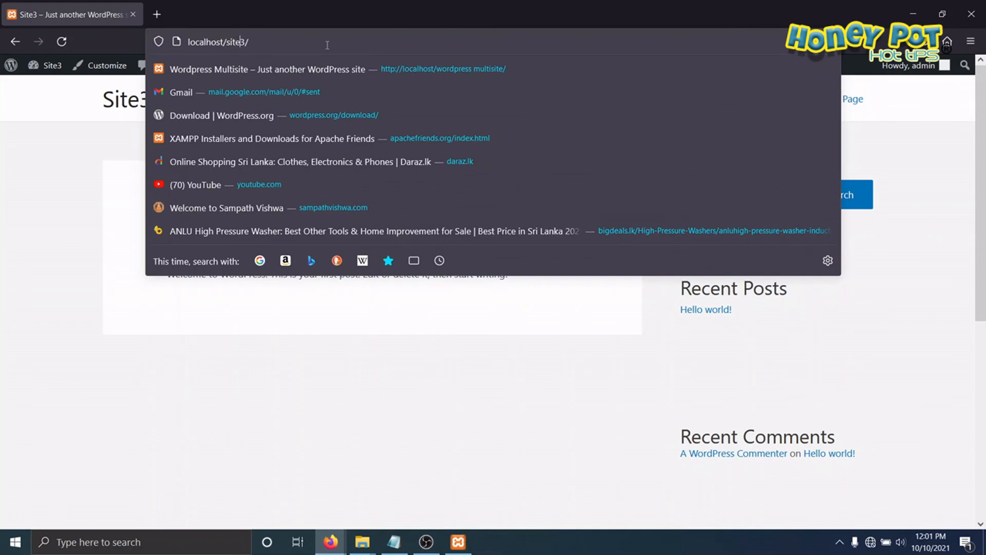
key("Delete")
type("2")
key("Return")
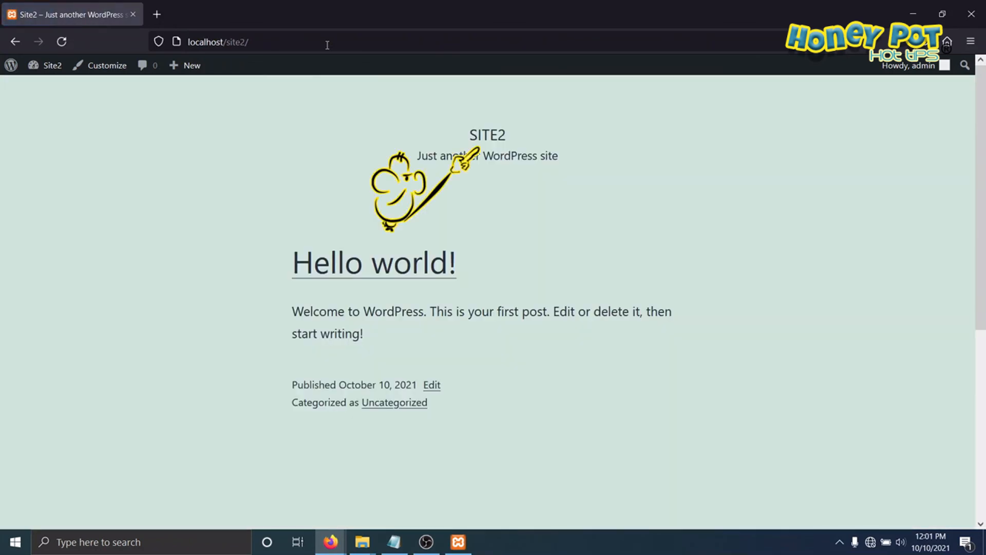
Step: Go to Site2's dashboard and examine its list of installed plugins
mouse_move(36, 67)
left_click(46, 91)
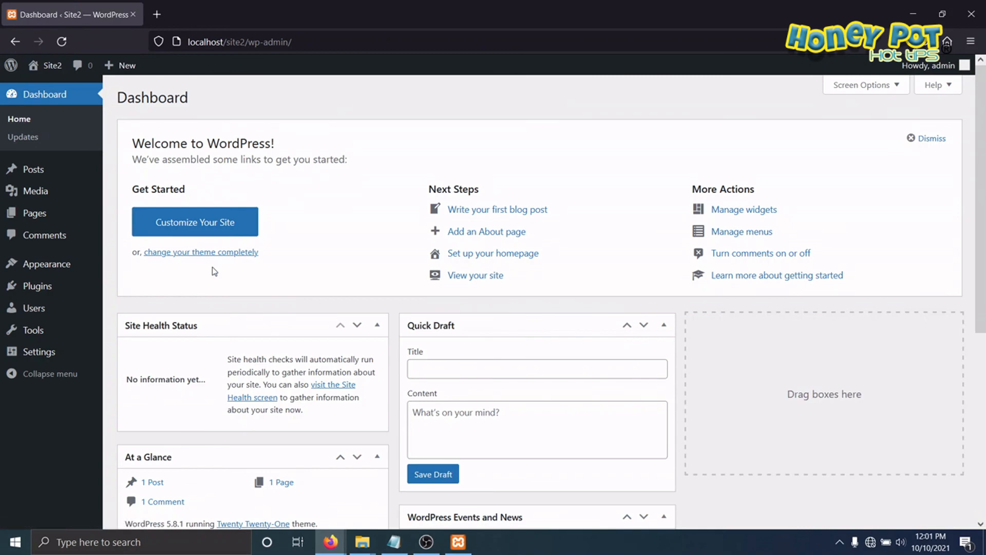
scroll(191, 256, "down", 5)
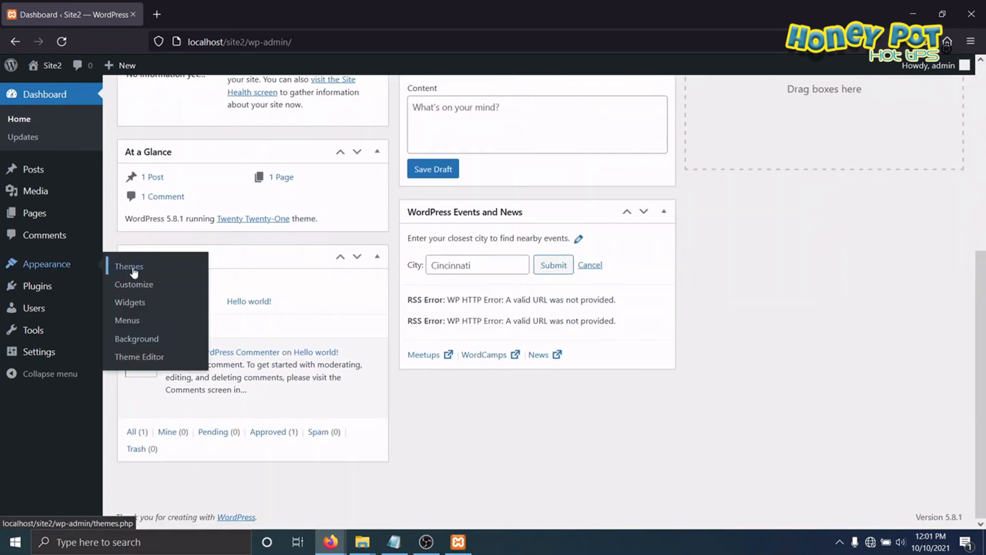
mouse_move(43, 298)
left_click(142, 289)
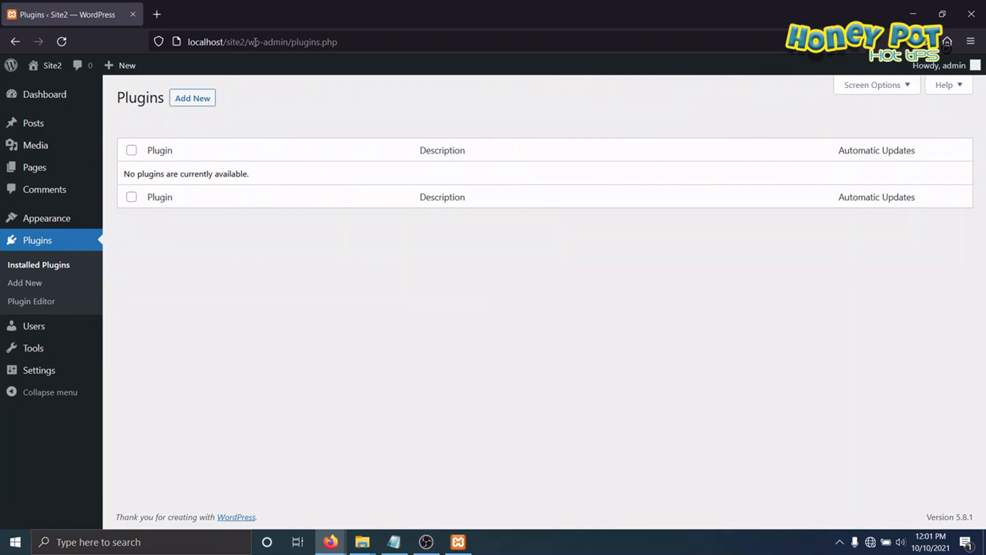
Step: Open Site1's front page at localhost/site1 to check its theme
left_click_drag(244, 42, 433, 42)
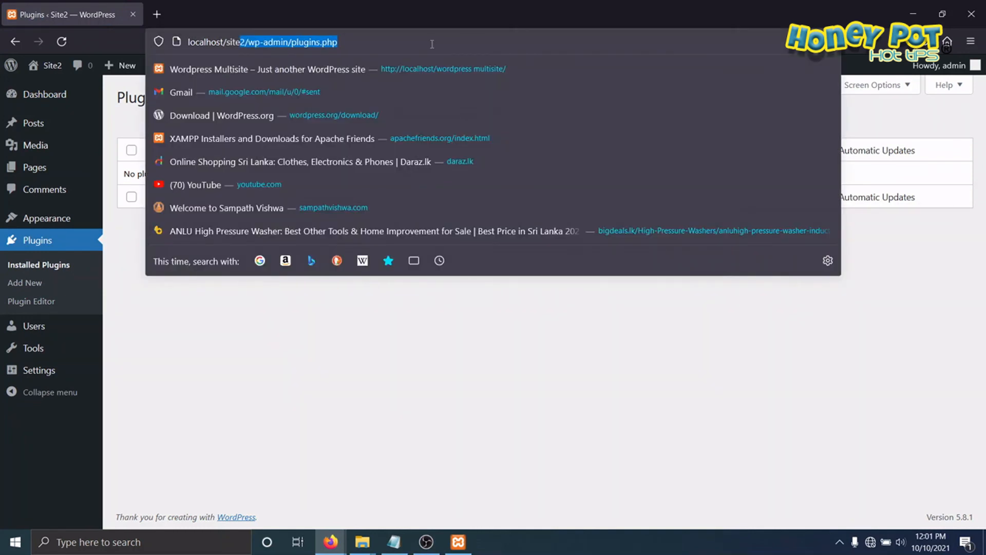
type("1/")
key("Return")
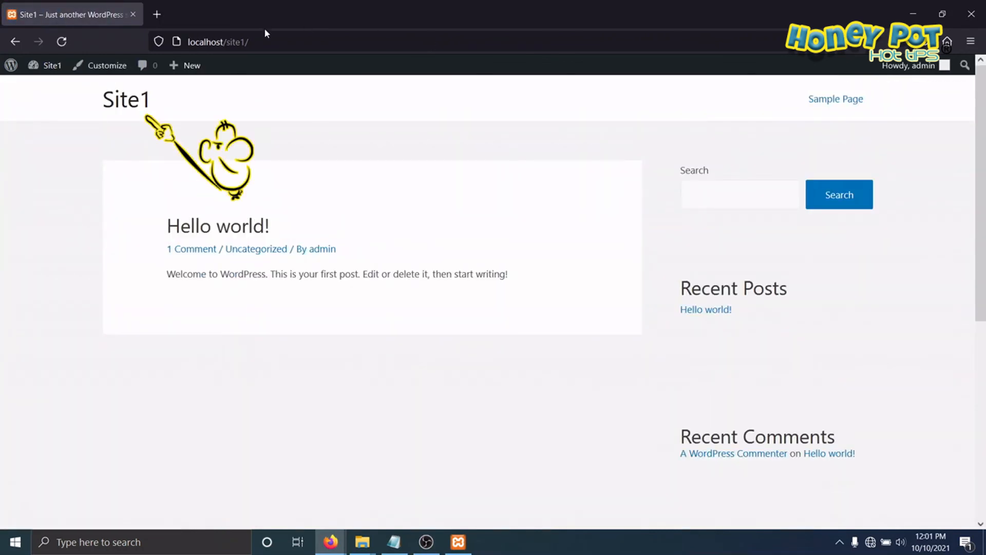
Step: Open the main site of the multisite network at localhost/wordpressmultisites/ and look at its front page
left_click(269, 43)
left_click(270, 41)
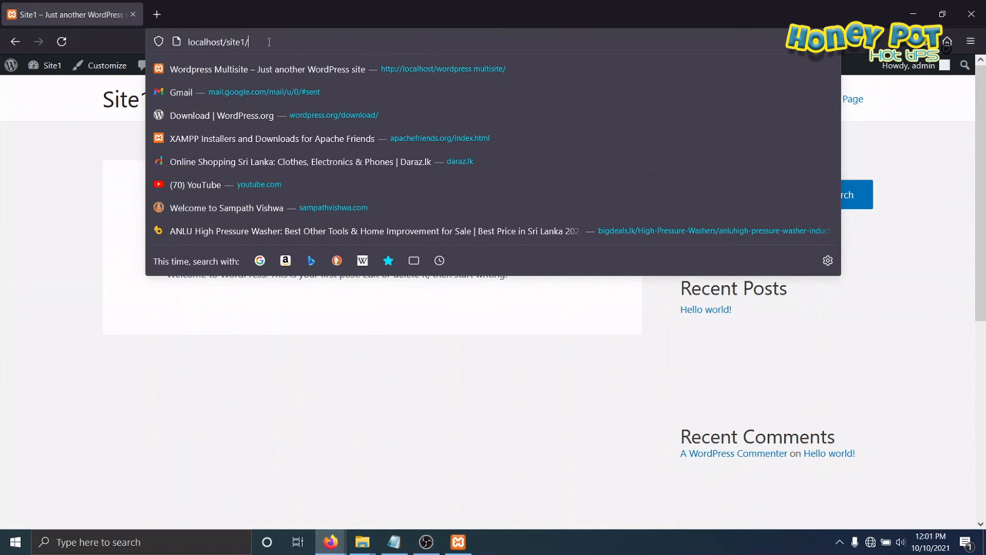
key("BackSpace")
key("BackSpace")
key("BackSpace")
key("BackSpace")
key("BackSpace")
key("BackSpace")
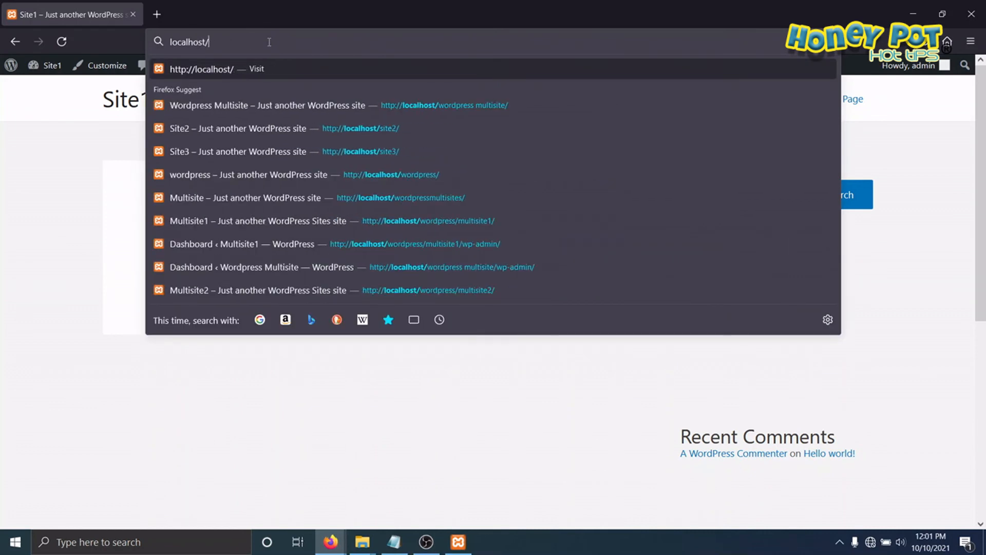
type("wordpre")
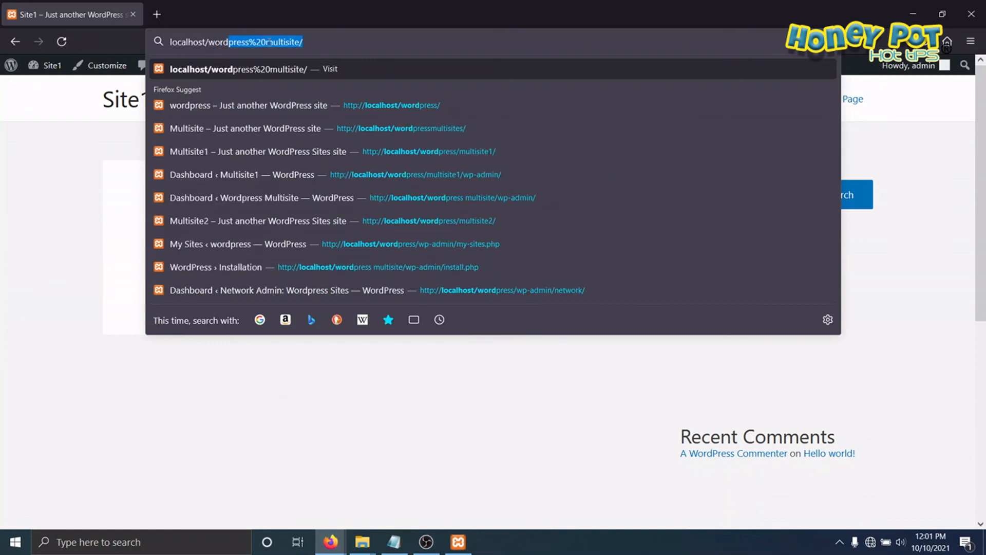
type("ssmult")
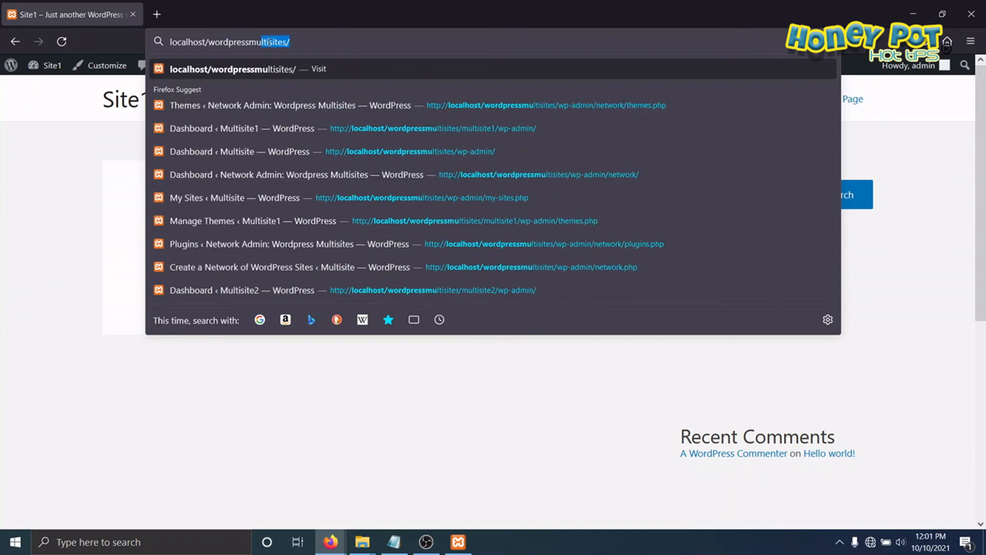
type("isite")
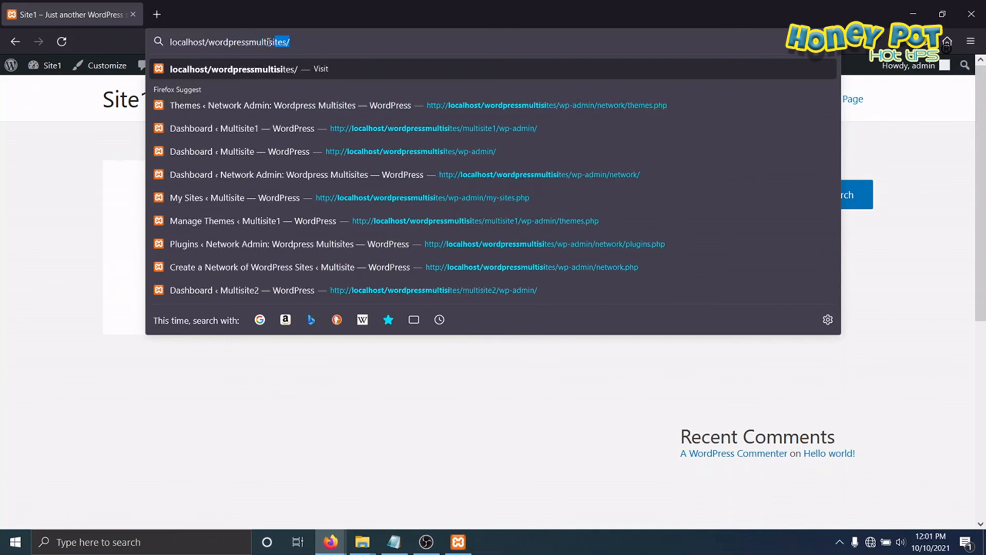
key("Return")
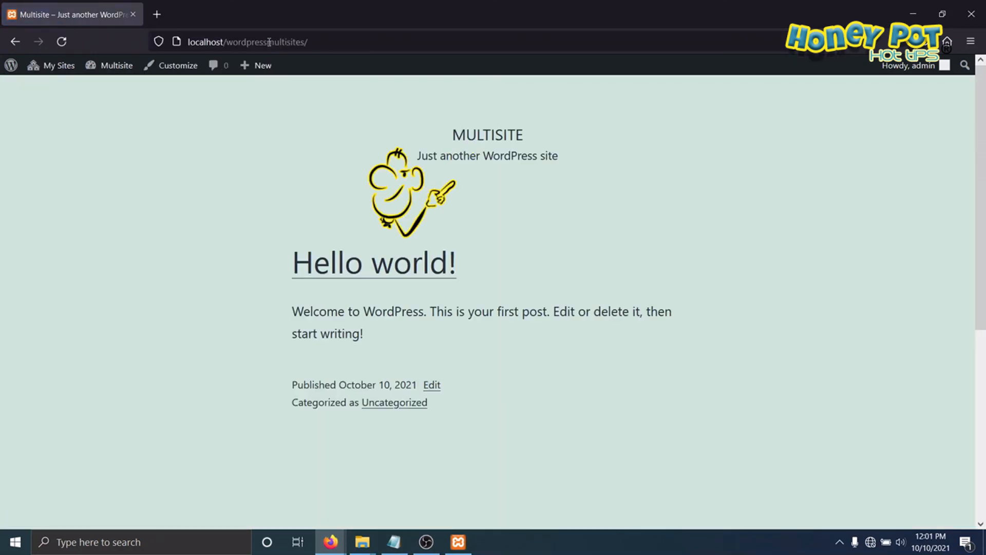
mouse_move(412, 112)
left_mouse_down()
mouse_move(502, 108)
mouse_move(509, 118)
left_mouse_up()
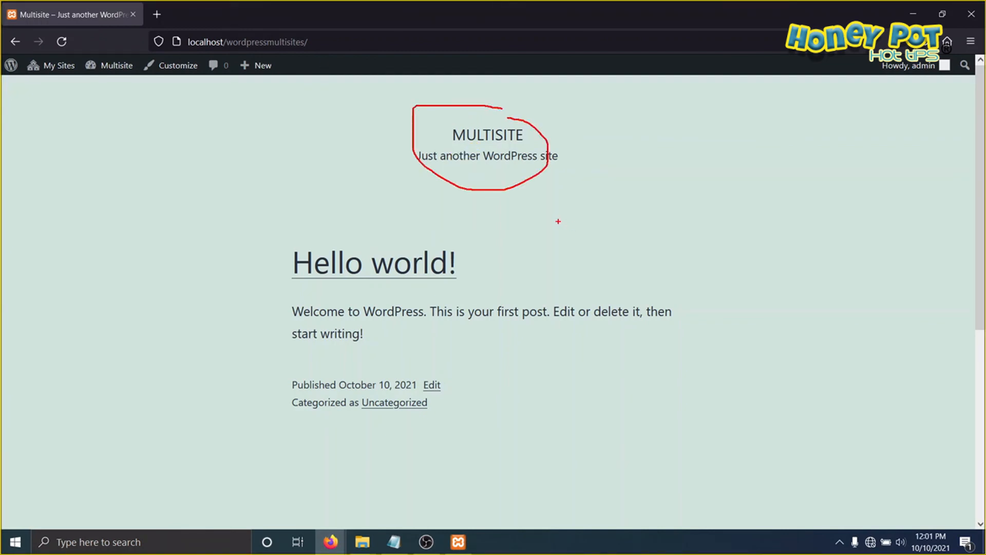
key("Escape")
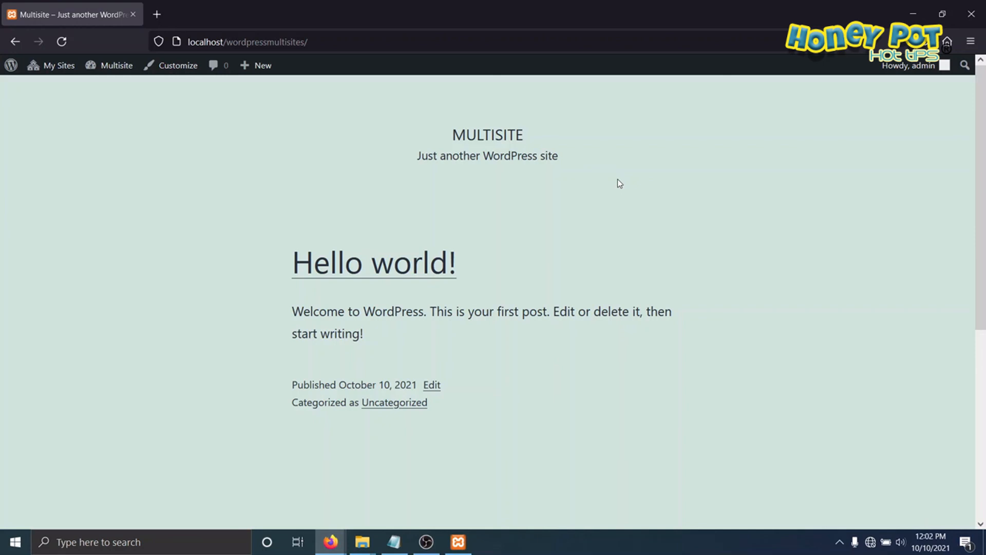
Step: Visit the front page of Multisite1 in the network and check its theme
mouse_move(49, 70)
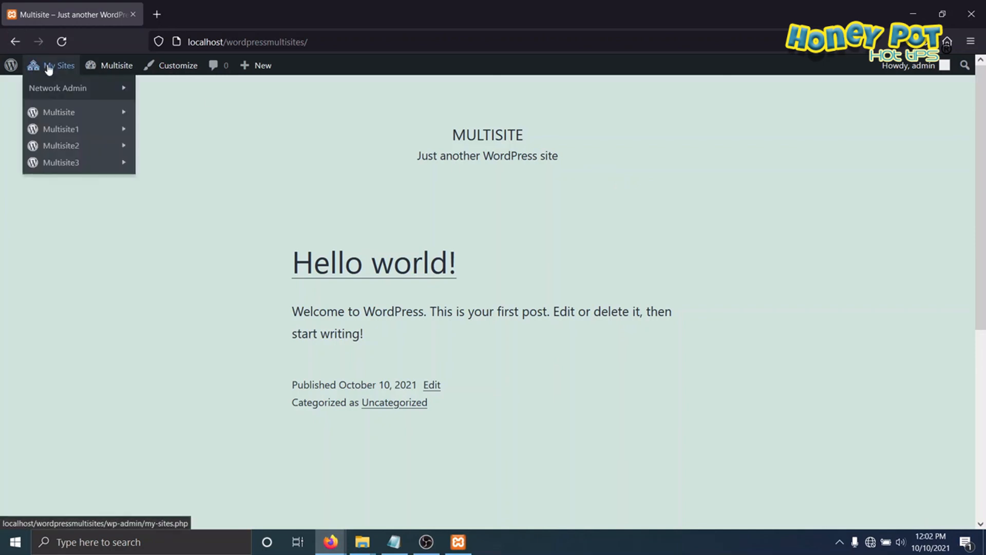
mouse_move(61, 131)
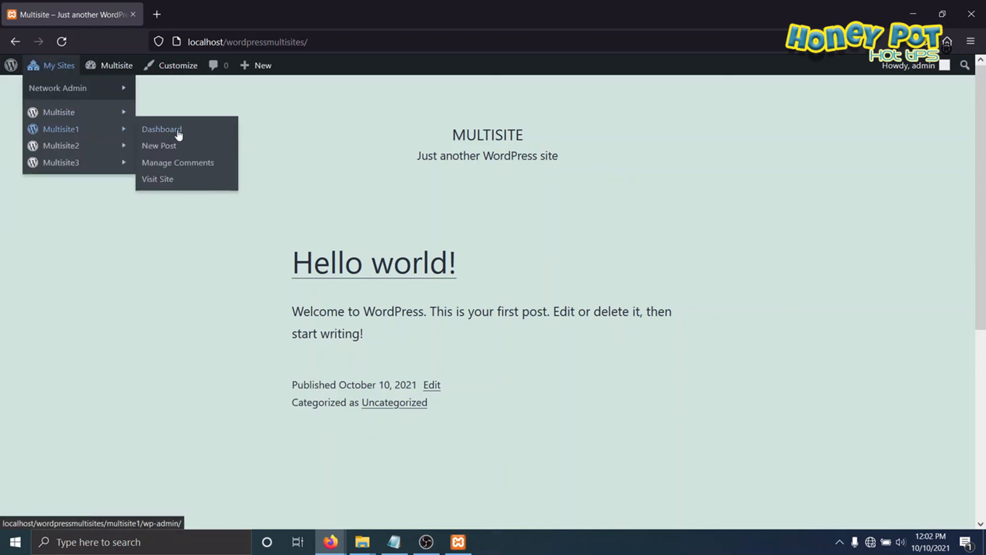
left_click(164, 184)
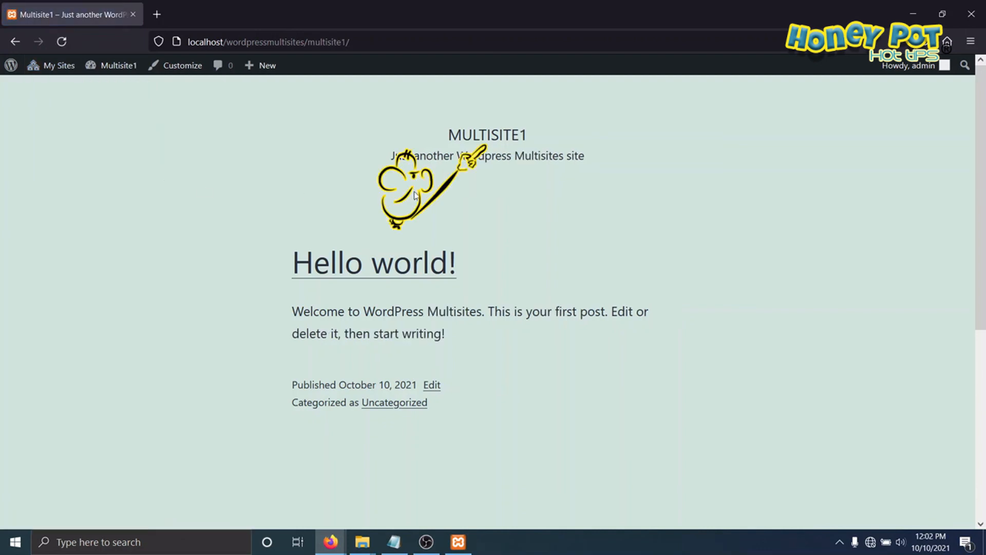
mouse_move(518, 111)
left_mouse_down()
mouse_move(455, 112)
mouse_move(539, 134)
left_mouse_up()
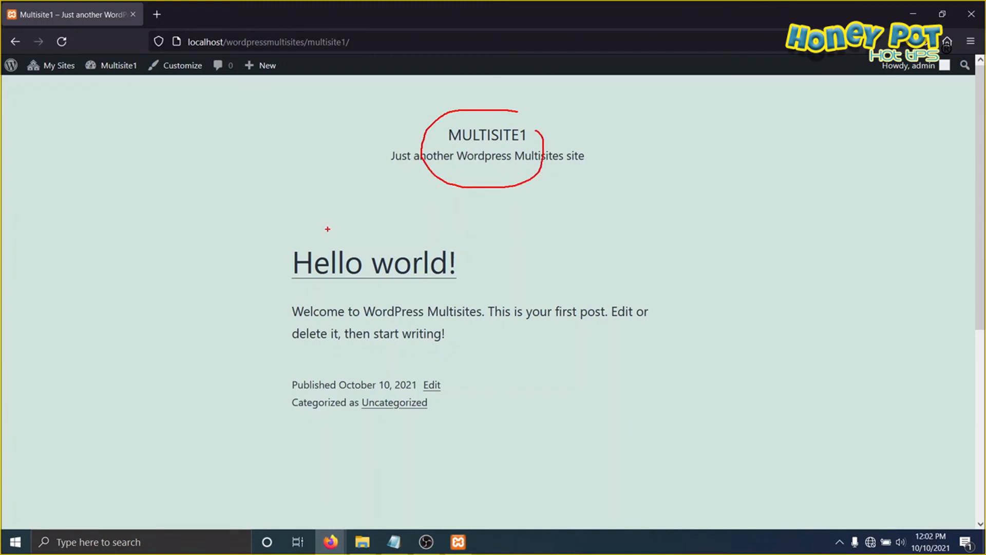
key("Escape")
Step: Visit the front page of Multisite2 in the network and check its theme
mouse_move(39, 65)
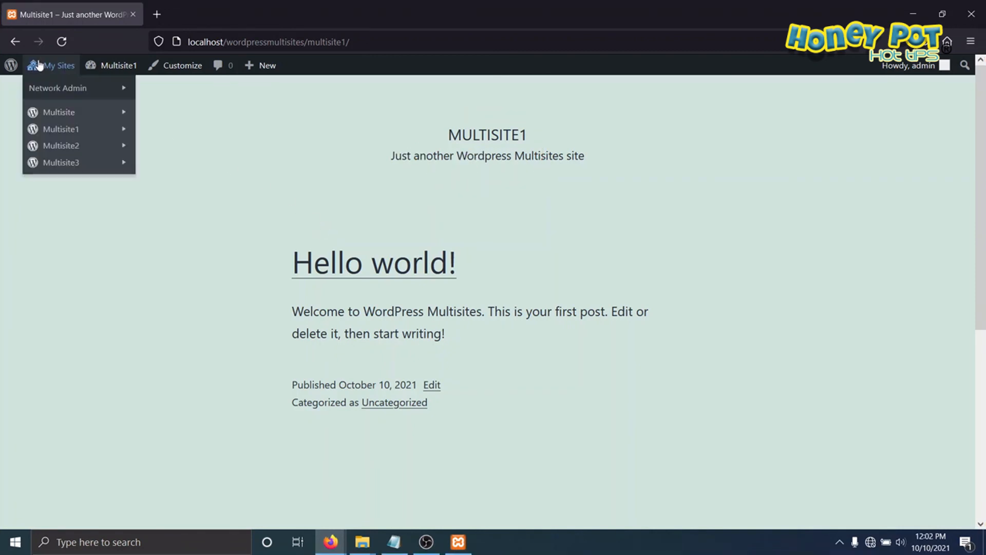
mouse_move(62, 150)
left_click(159, 198)
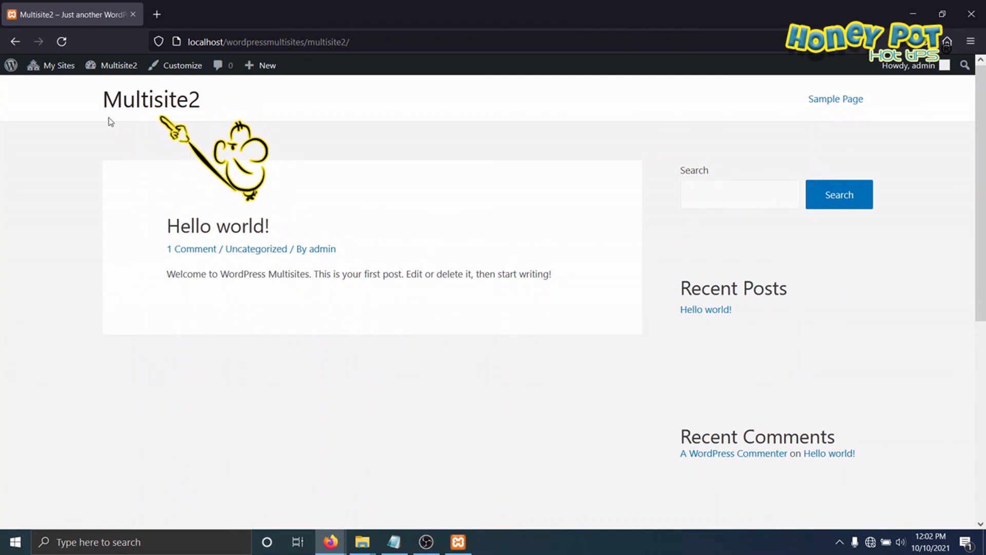
key("ctrl+2")
left_click_drag(107, 114, 185, 116)
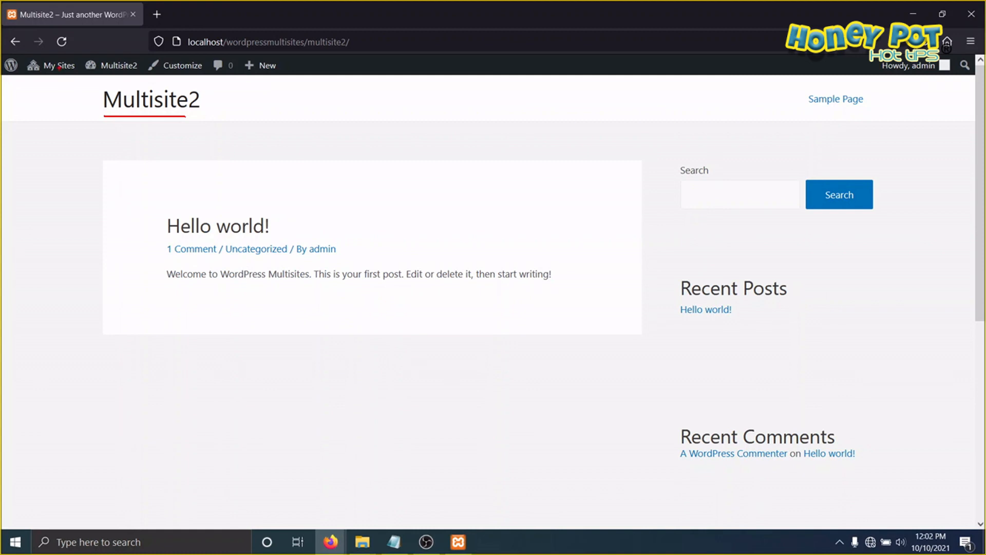
key("ctrl+2")
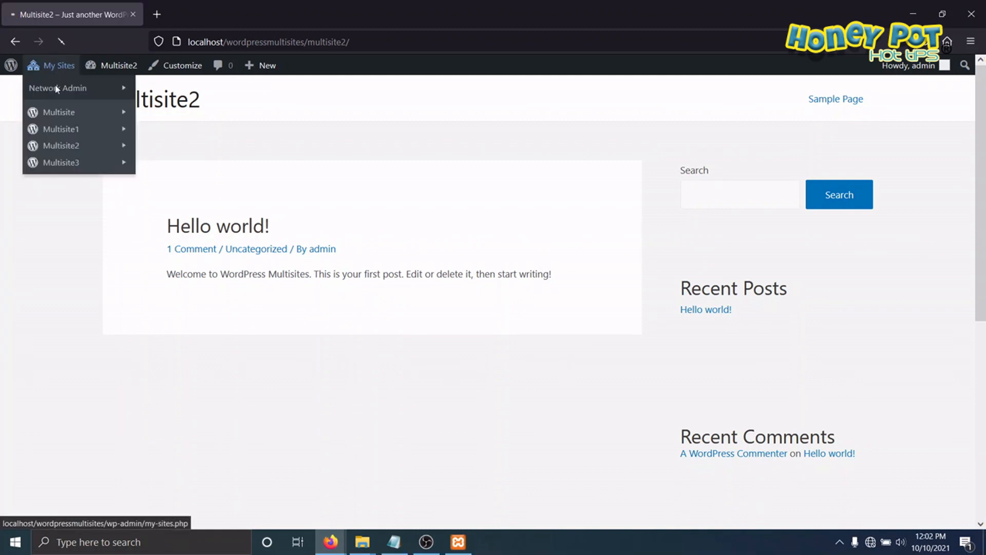
Step: Open the My Sites overview of the network and visit Multisite3's front page
left_click(59, 65)
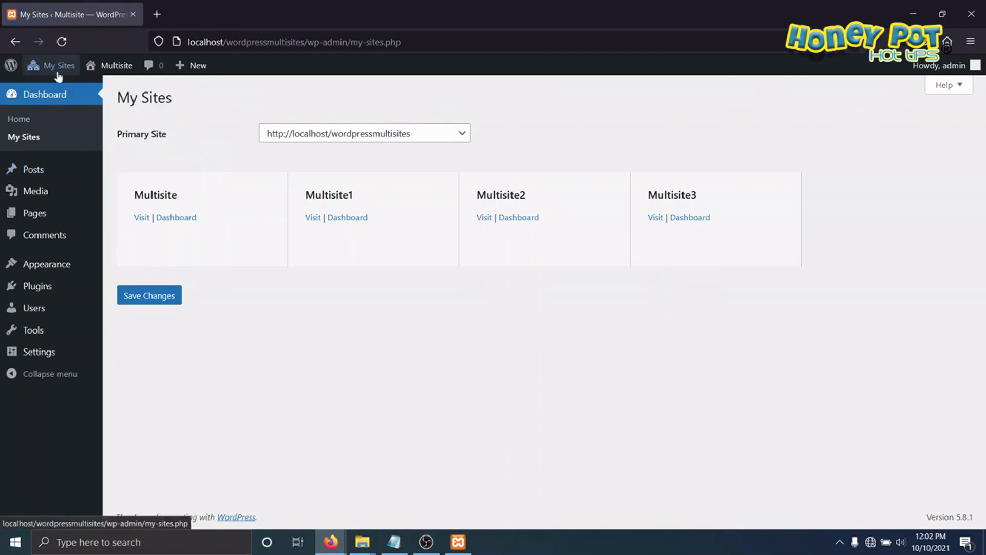
mouse_move(58, 66)
mouse_move(80, 163)
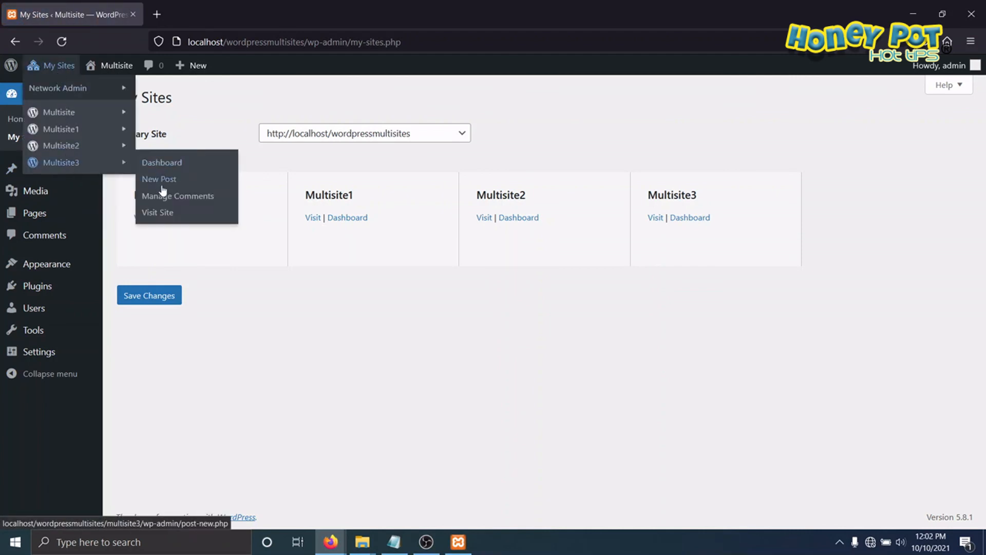
left_click(158, 212)
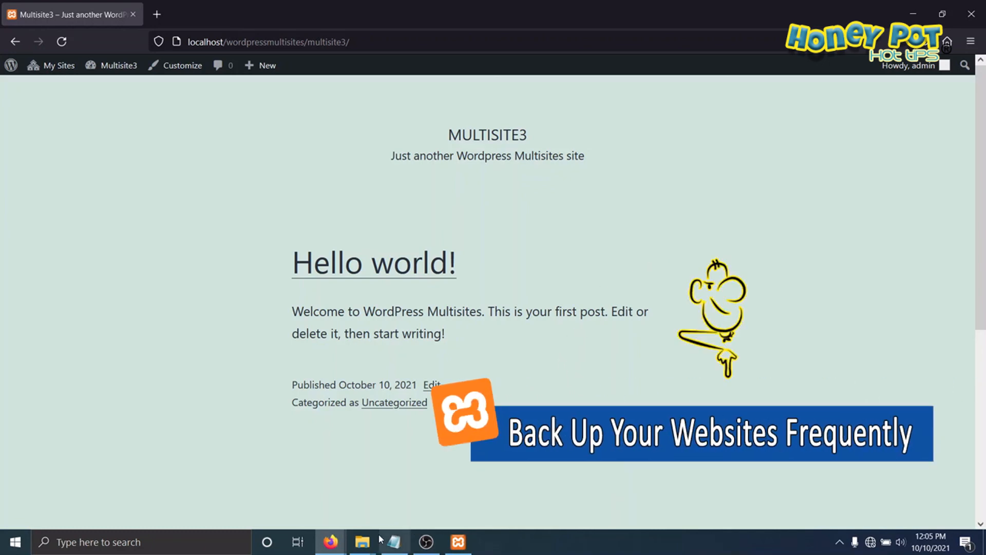
Step: Switch to File Explorer and open the htdocs folder inside xampp on Local Disk (C:)
mouse_move(365, 543)
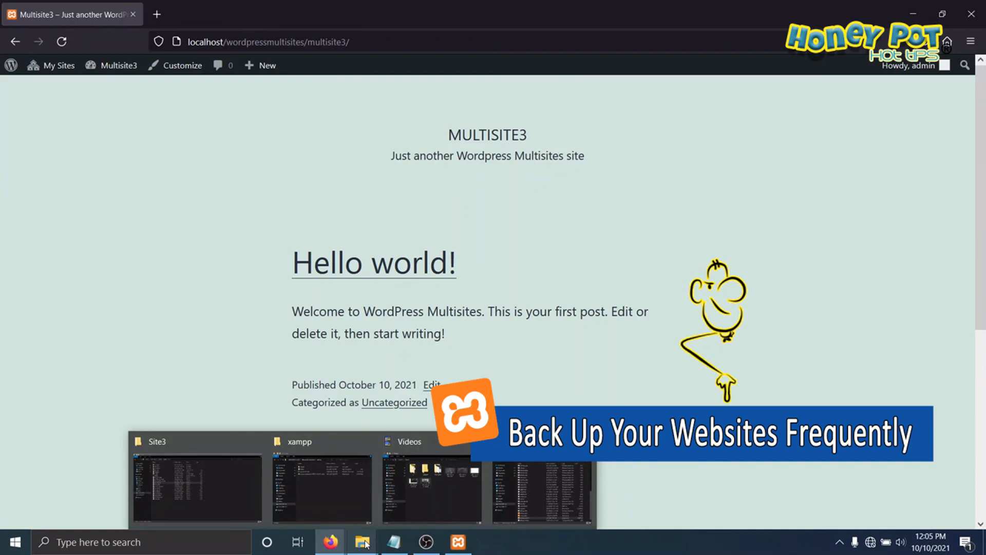
left_click(315, 449)
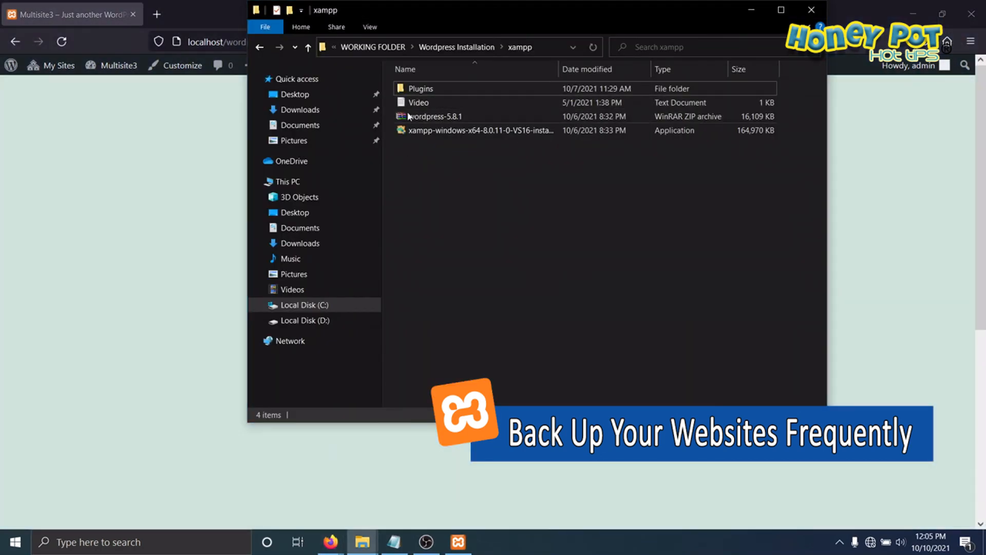
key("alt+Up")
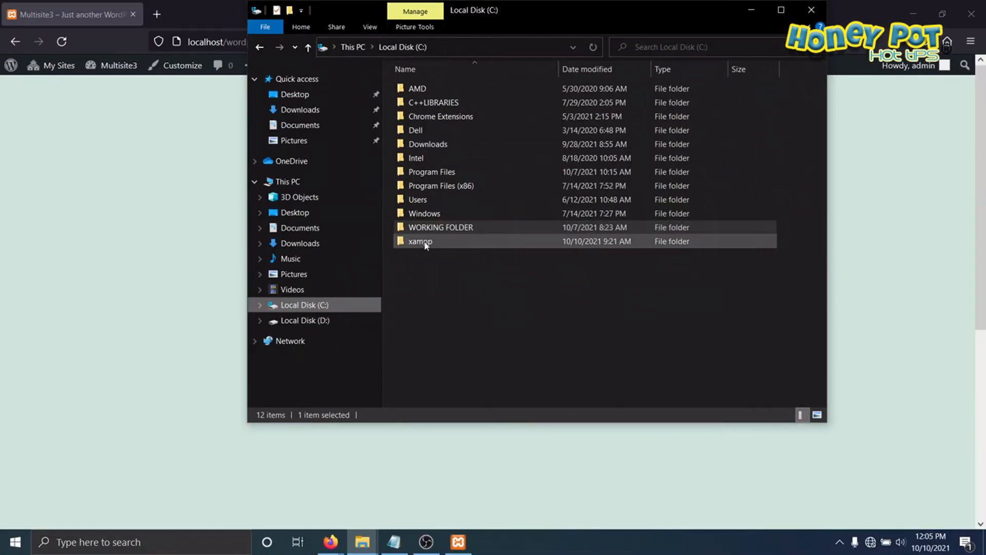
double_click(427, 244)
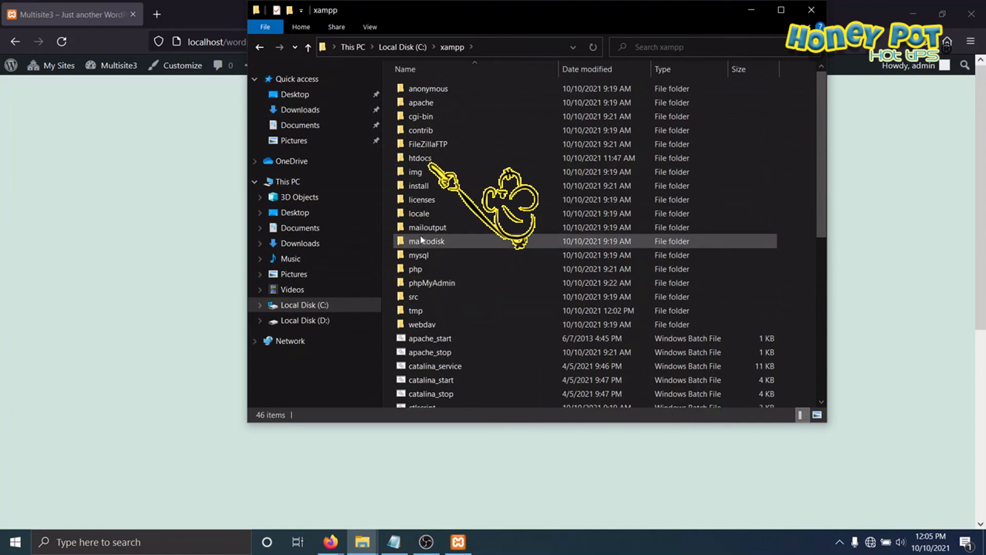
left_click(420, 159)
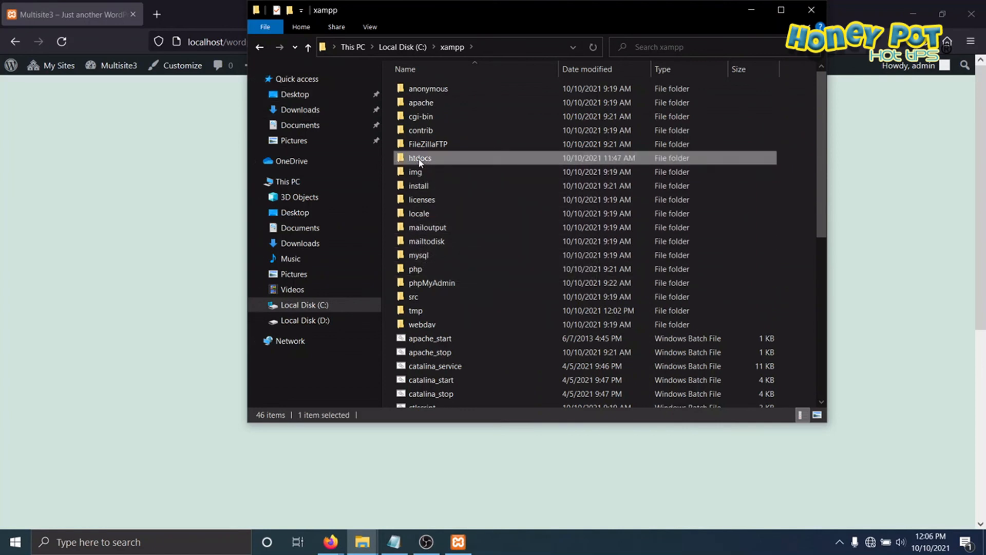
double_click(420, 159)
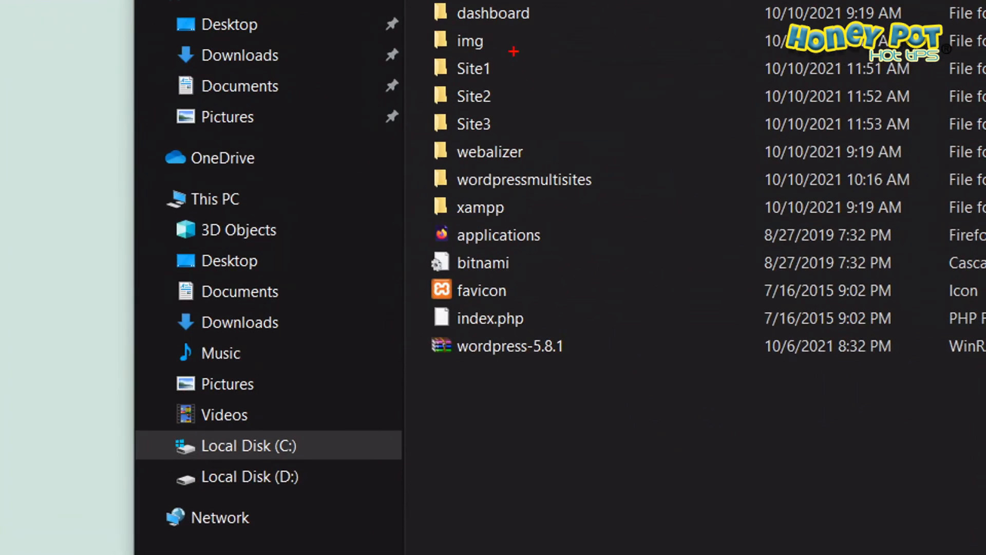
Step: Mark the Site1, Site2, Site3 and wordpressmultisites folders in htdocs with red lines as the website folders, and clear the markup
left_click_drag(513, 51, 510, 146)
left_click_drag(463, 199, 616, 198)
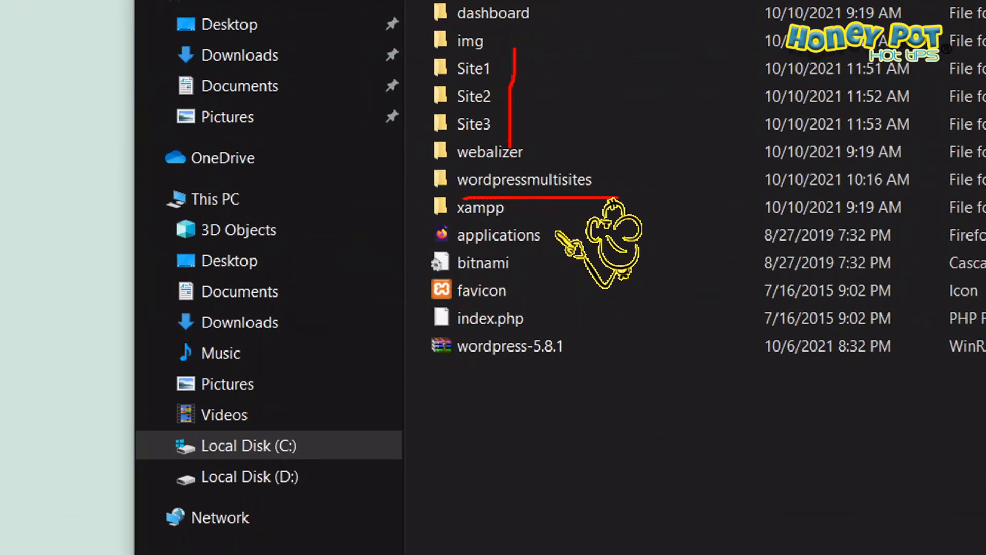
key("Escape")
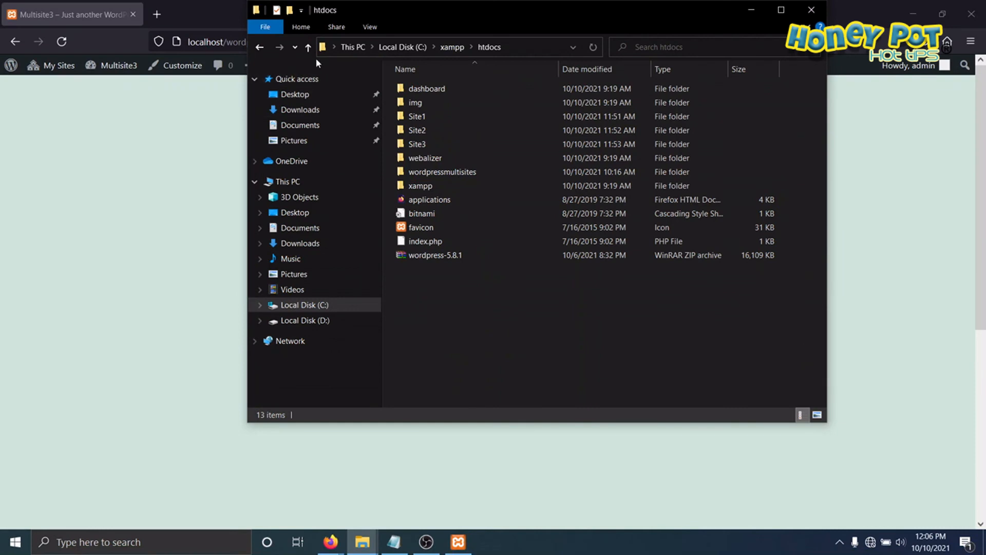
Step: Return to the root of Local Disk (C:) and circle the xampp folder in red as the folder to back up
left_click(308, 48)
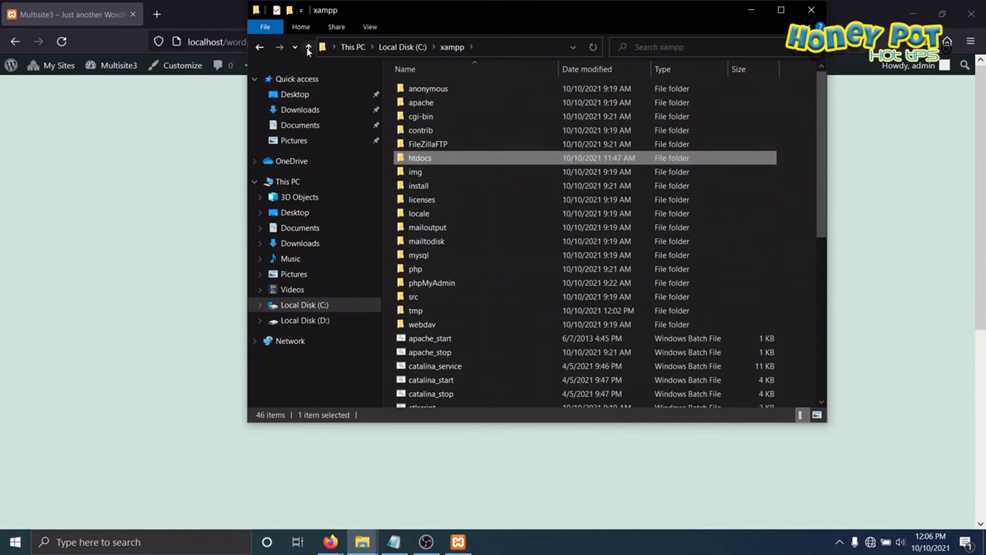
left_click(308, 49)
left_click(429, 262)
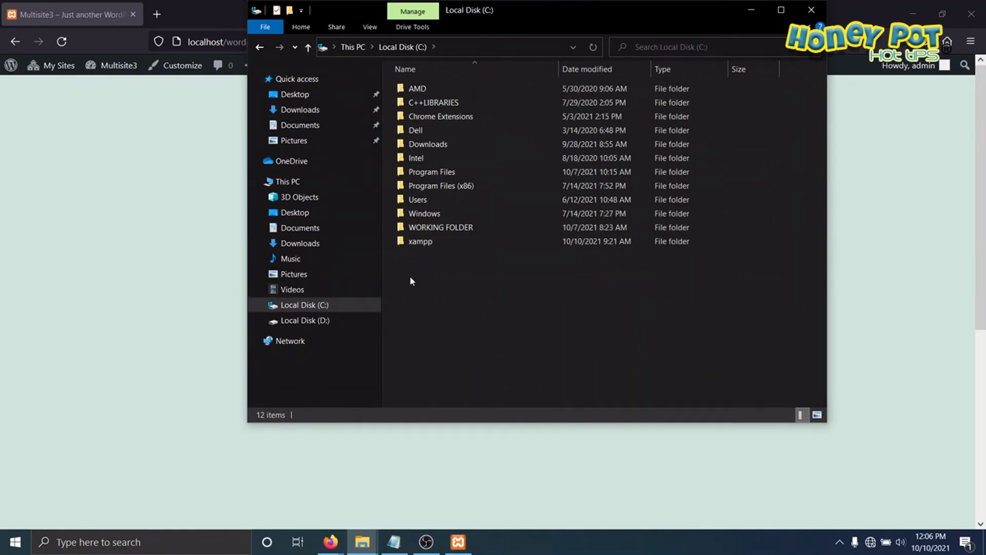
key("ctrl+1")
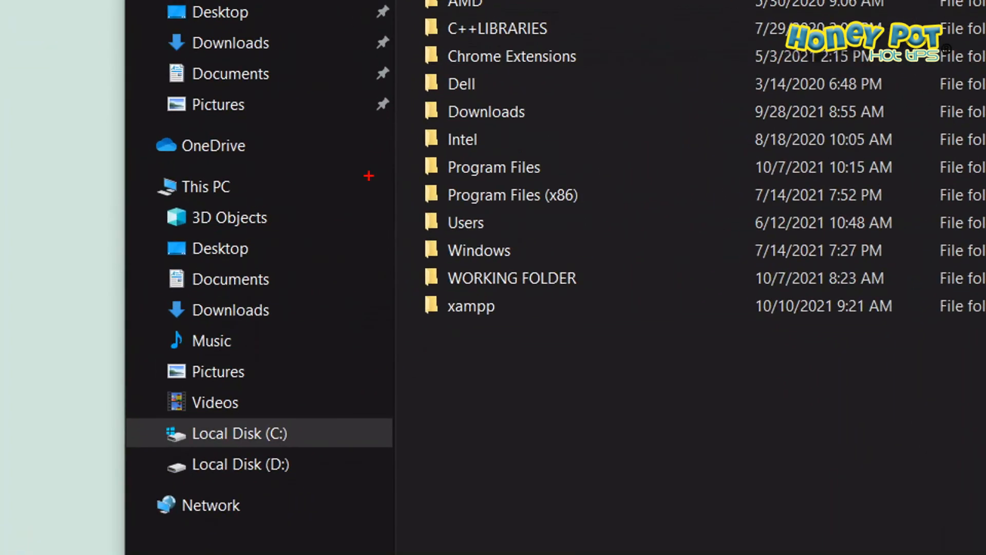
left_click(449, 363)
mouse_move(448, 347)
left_mouse_down()
mouse_move(418, 276)
mouse_move(485, 356)
mouse_move(431, 353)
left_mouse_up()
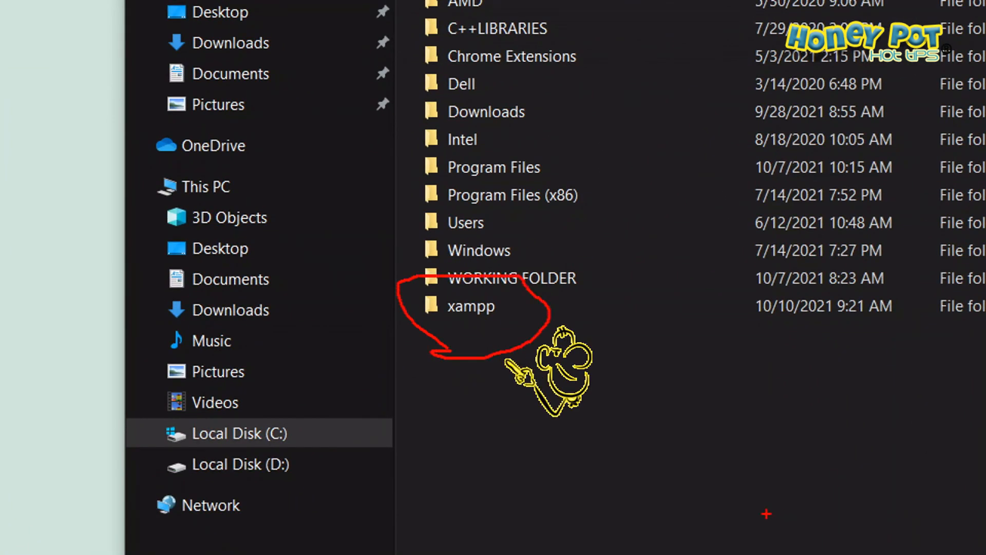